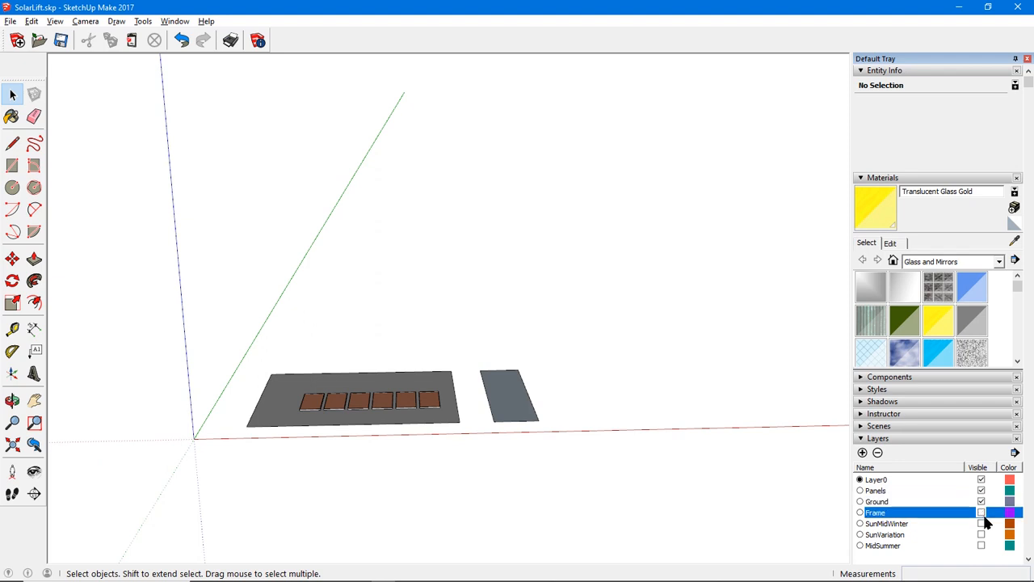
- Examine the row of six panels and the frame beneath them up close from the front and the end
scroll(294, 437, "up", 1)
scroll(302, 427, "up", 5)
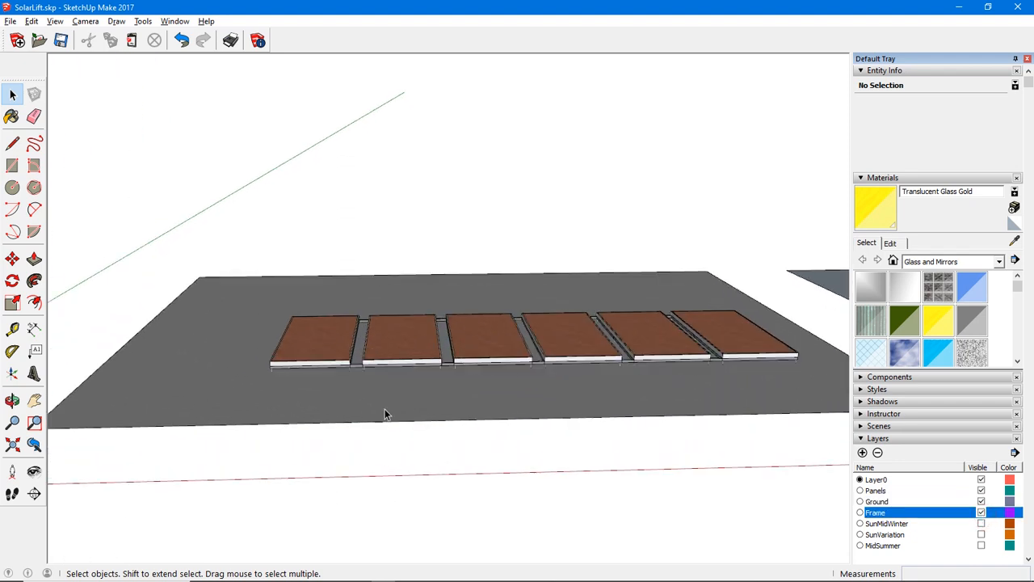
scroll(385, 409, "up", 3)
middle_click_drag(461, 348, 323, 366)
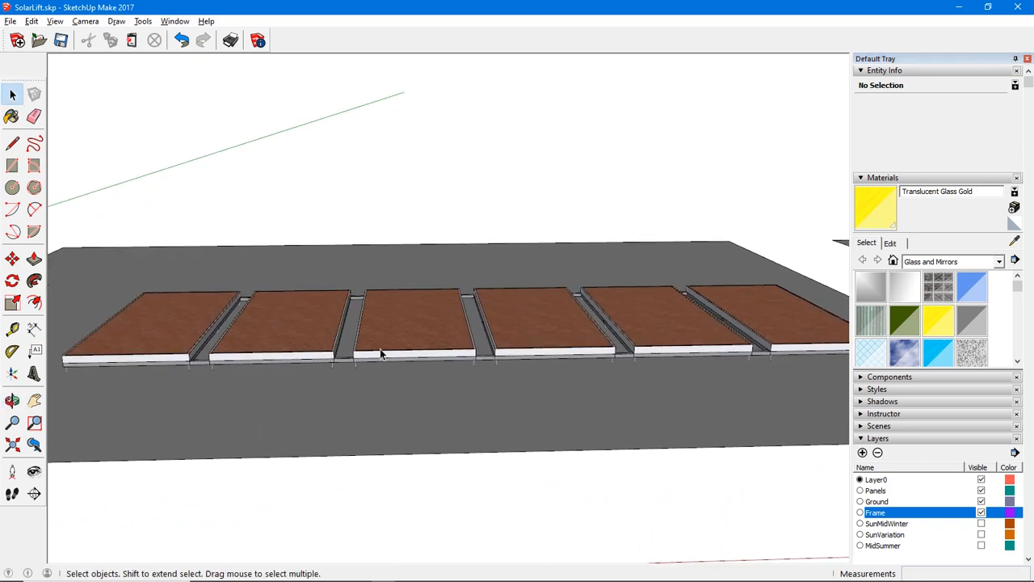
scroll(380, 350, "up", 3)
middle_click_drag(383, 353, 724, 354)
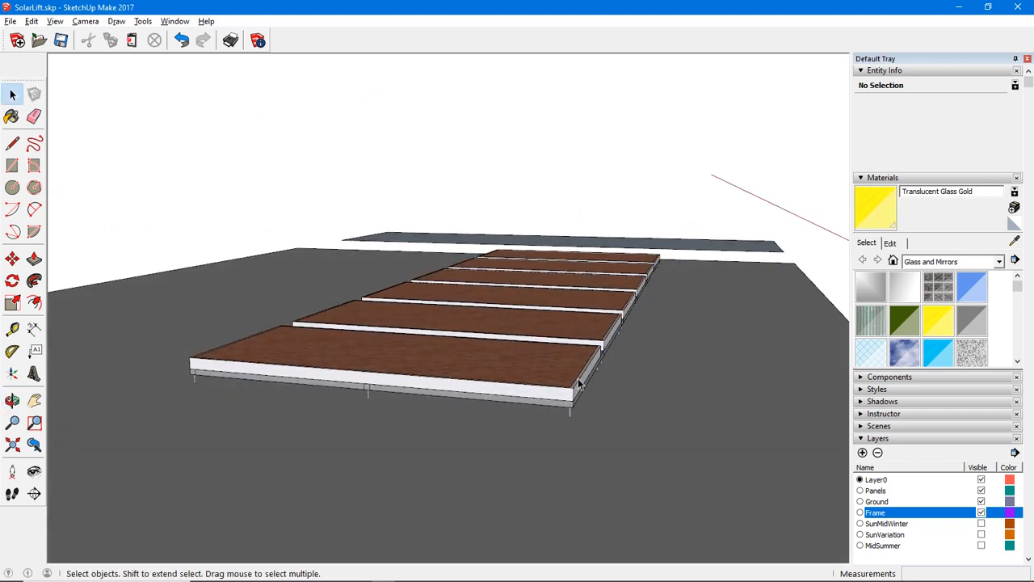
mouse_move(597, 373)
middle_mouse_down()
mouse_move(607, 370)
mouse_move(594, 374)
middle_mouse_up()
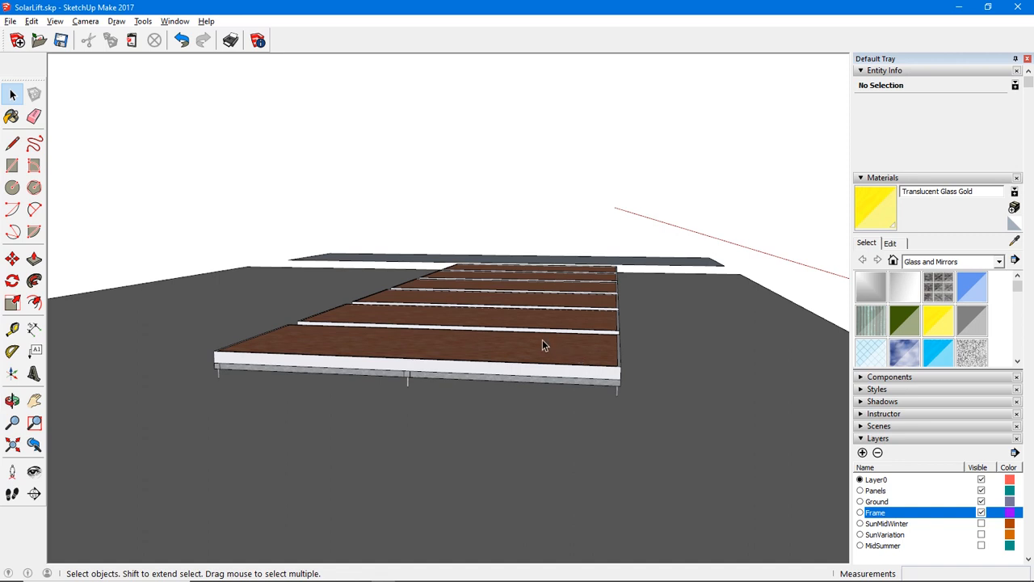
middle_click_drag(555, 343, 330, 356)
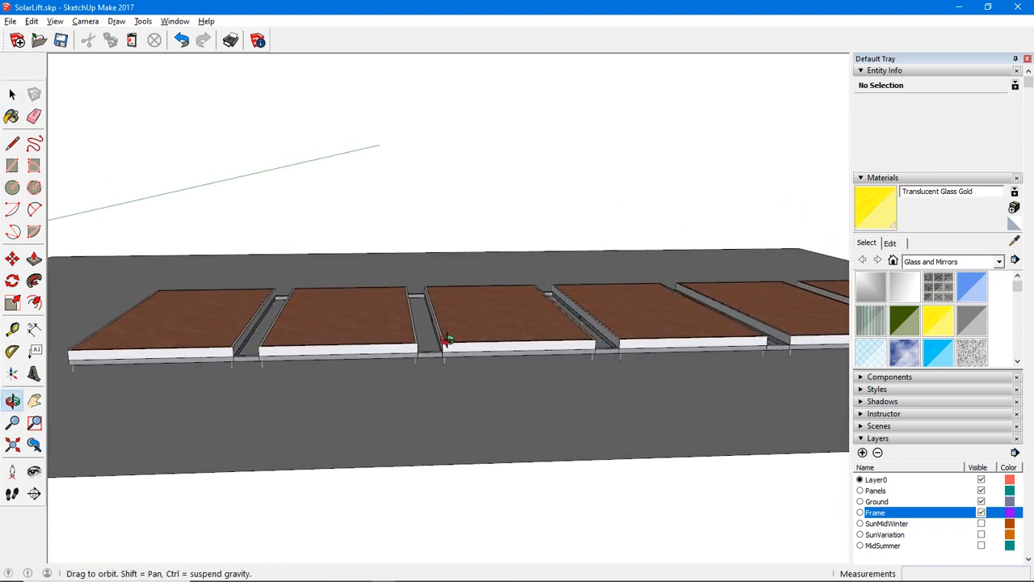
middle_click_drag(447, 341, 517, 341)
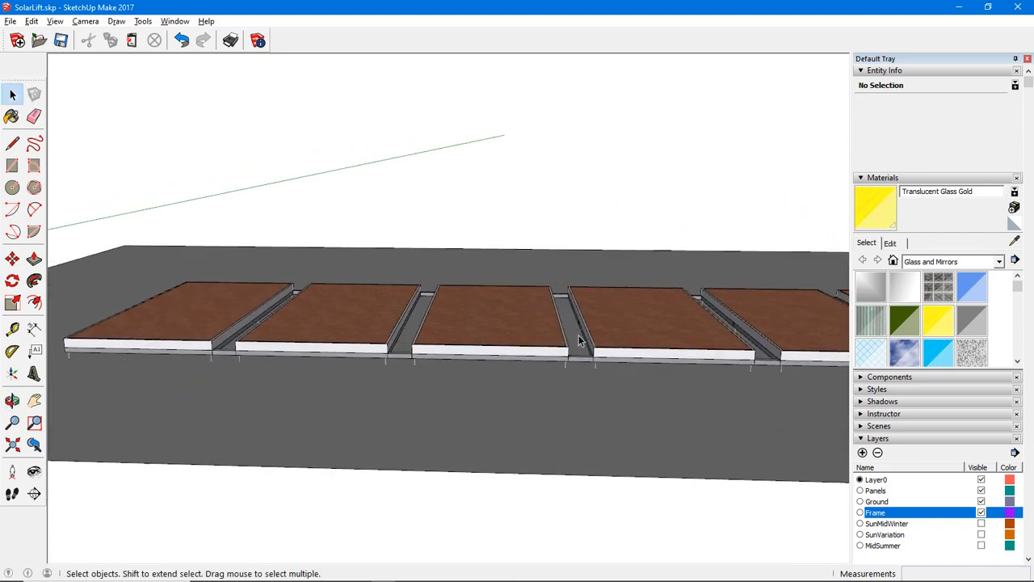
middle_click_drag(457, 336, 525, 347)
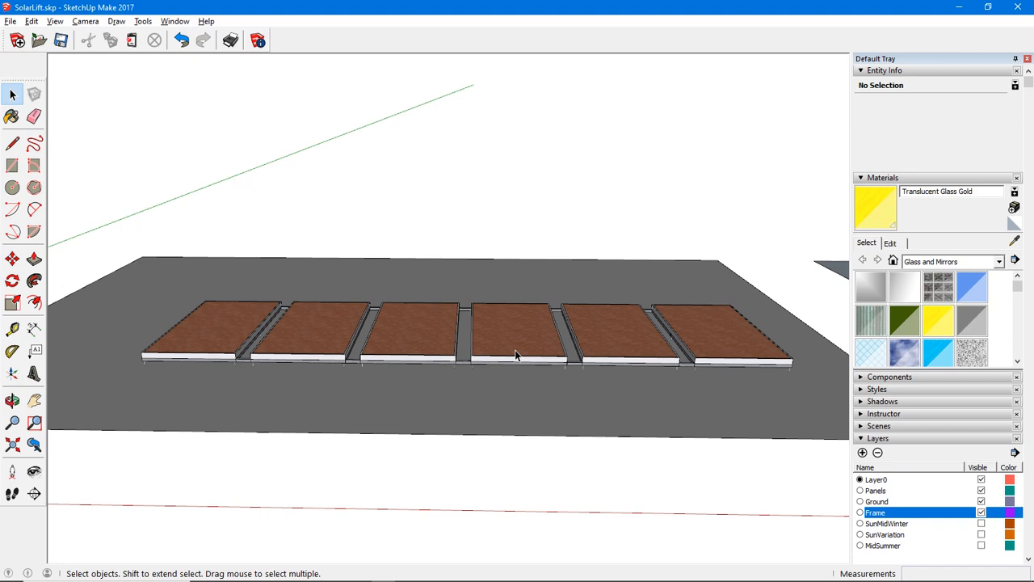
- Examine how the panel row sits on the ground area from the end, the front and the opposite side
middle_click_drag(516, 350, 809, 311)
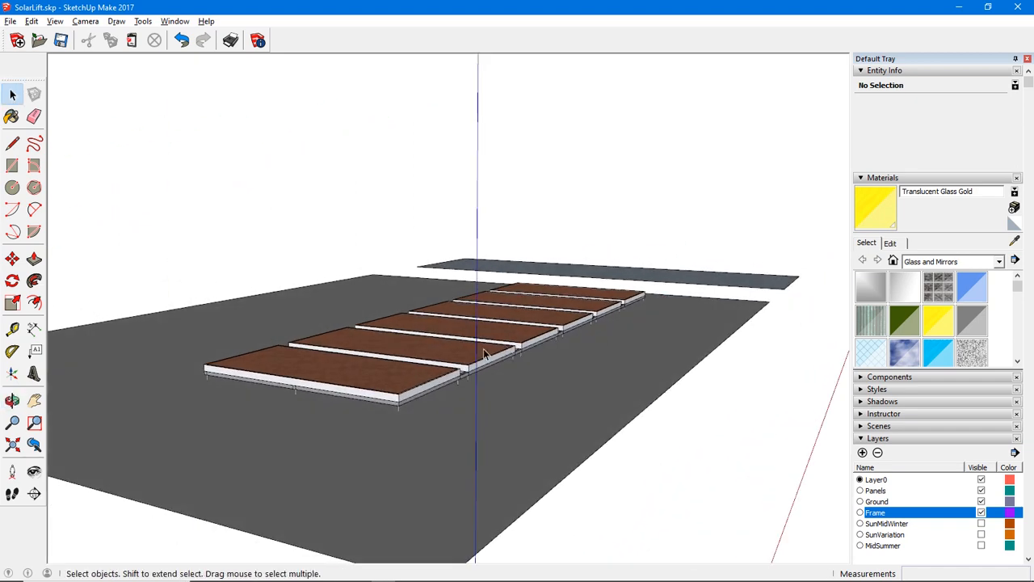
middle_click_drag(433, 359, 456, 344)
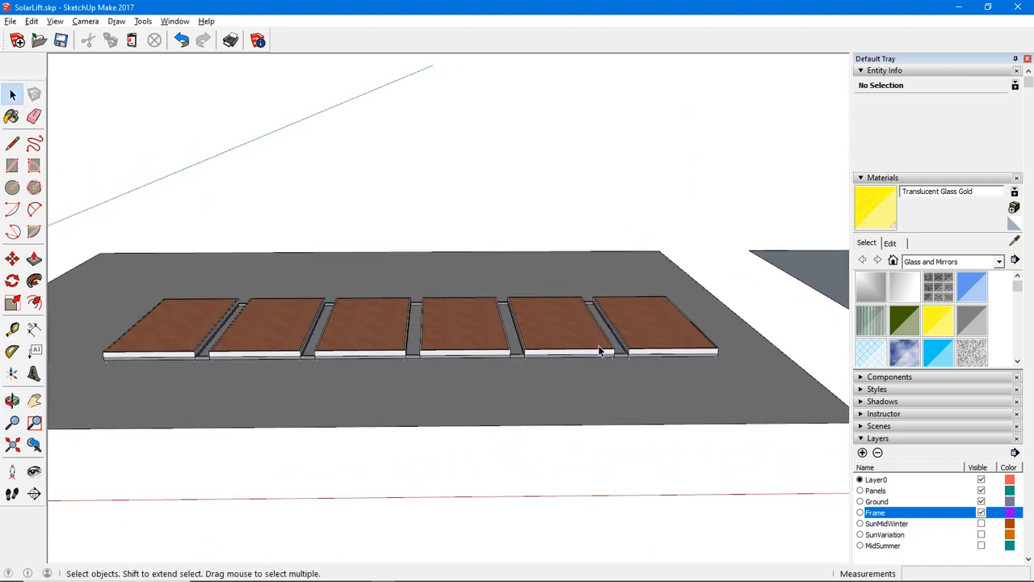
middle_click_drag(618, 347, 614, 347)
scroll(614, 347, "down", 3)
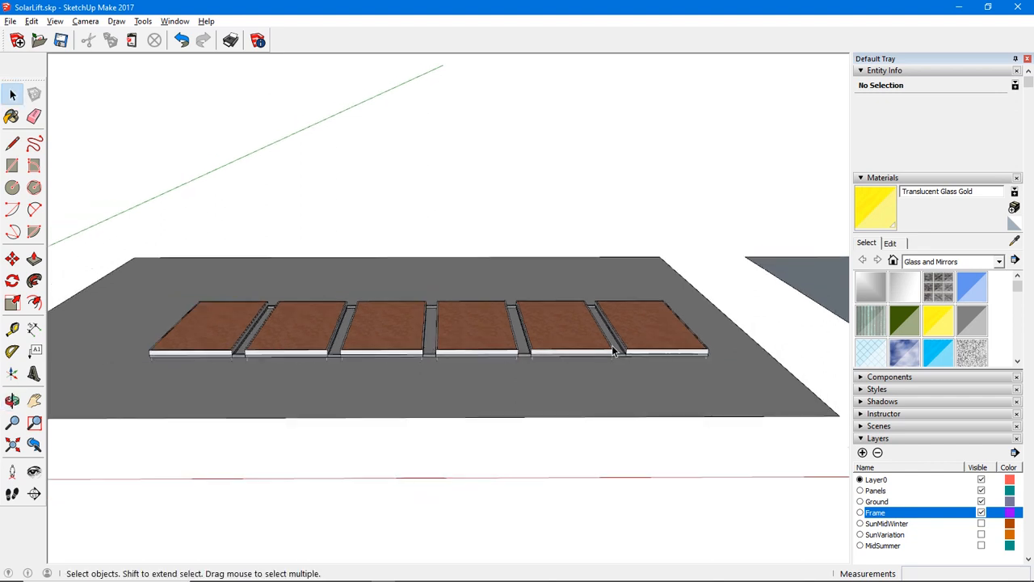
scroll(614, 349, "down", 3)
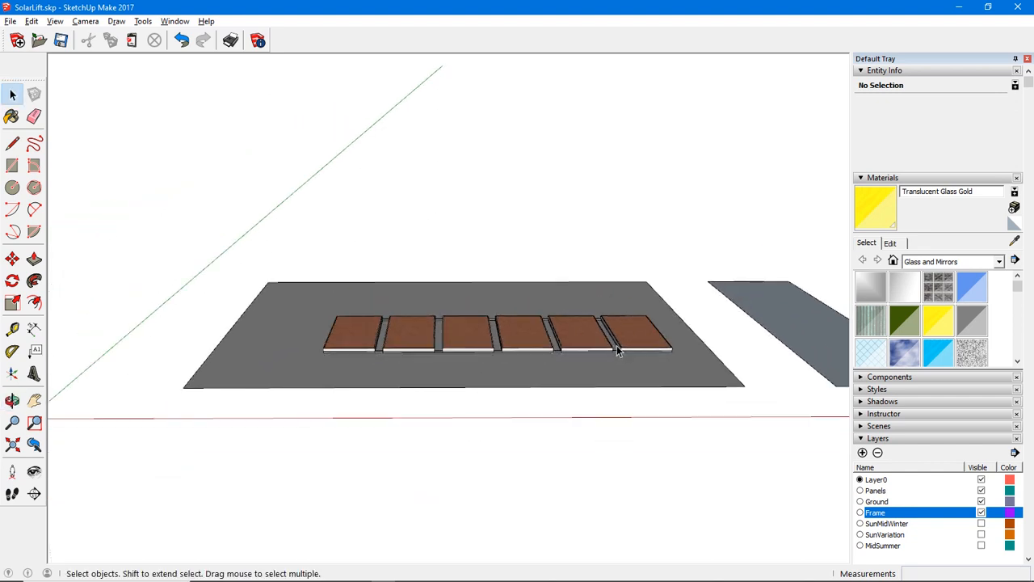
middle_click_drag(619, 349, 592, 347)
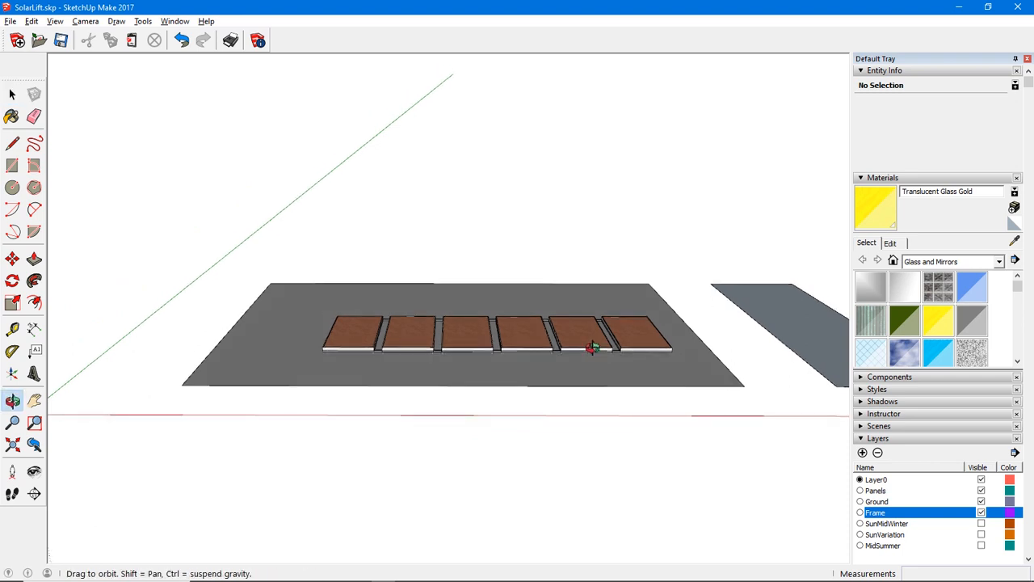
middle_click_drag(592, 347, 592, 347)
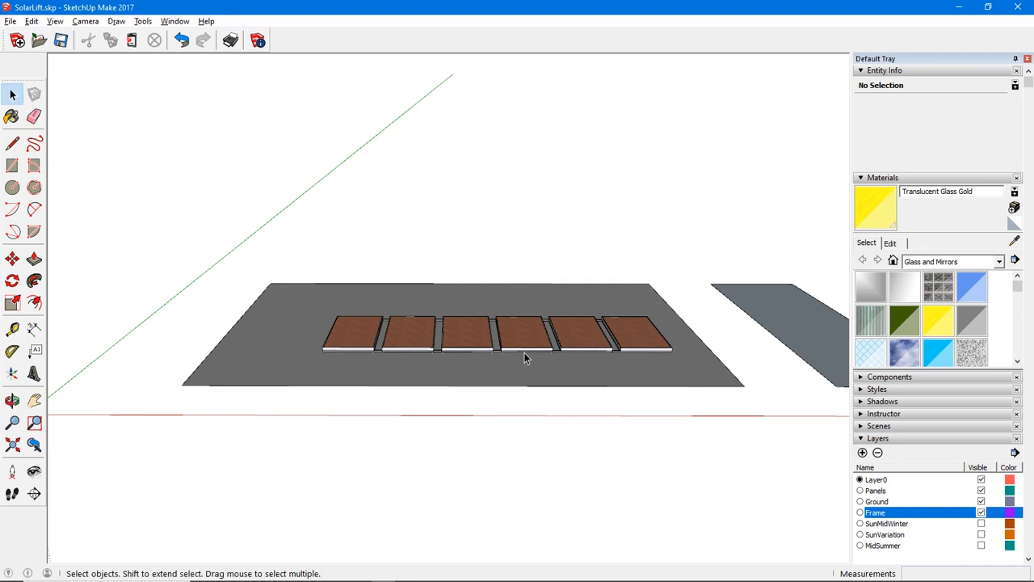
middle_click_drag(407, 360, 570, 337)
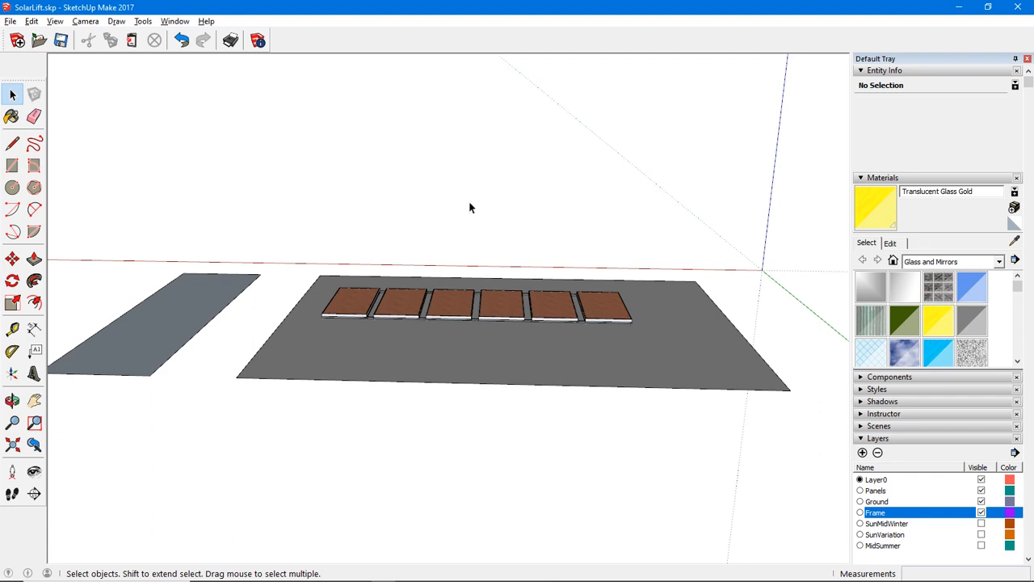
middle_click_drag(517, 301, 538, 293)
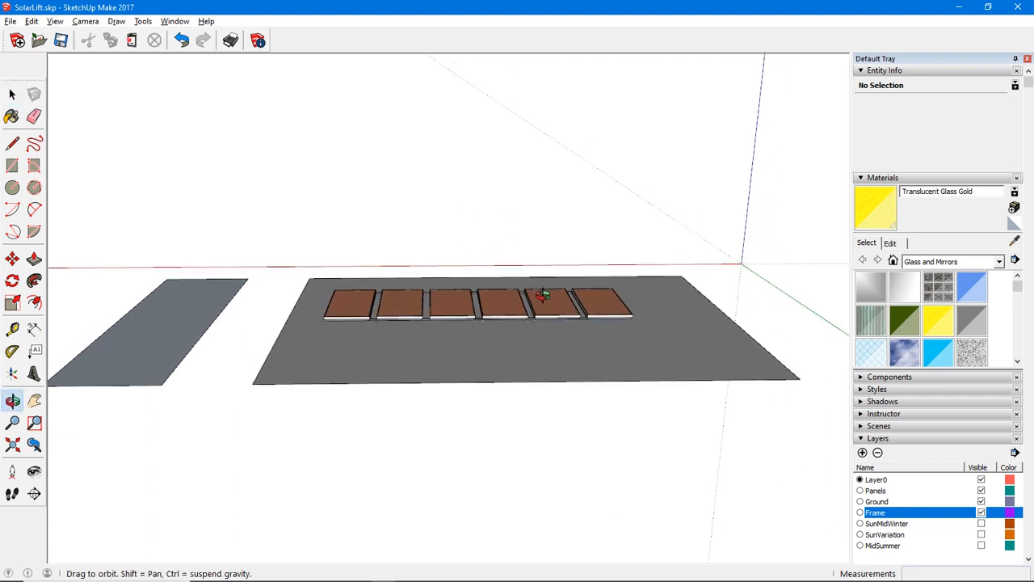
middle_click_drag(566, 350, 462, 399)
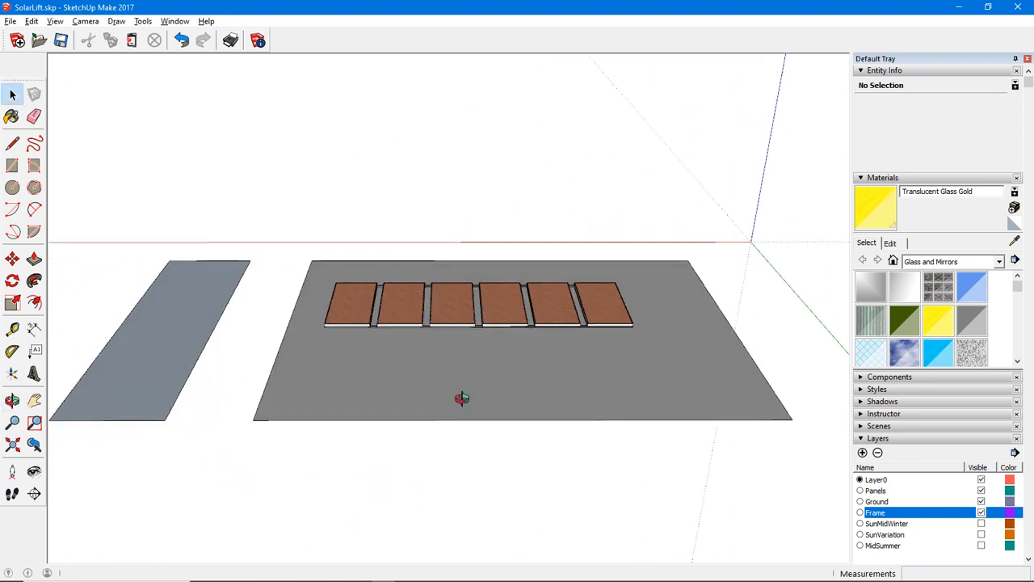
- Rotate the panels, frame and ground area together by 90 degrees about a point on the ground's short edge beside the separate strip
scroll(456, 392, "down", 4)
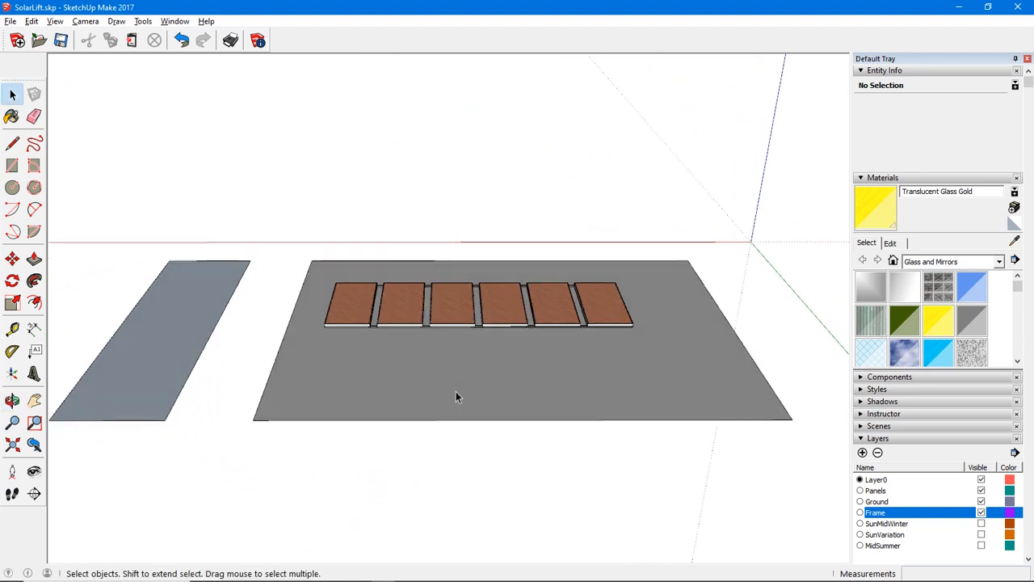
scroll(456, 391, "down", 1)
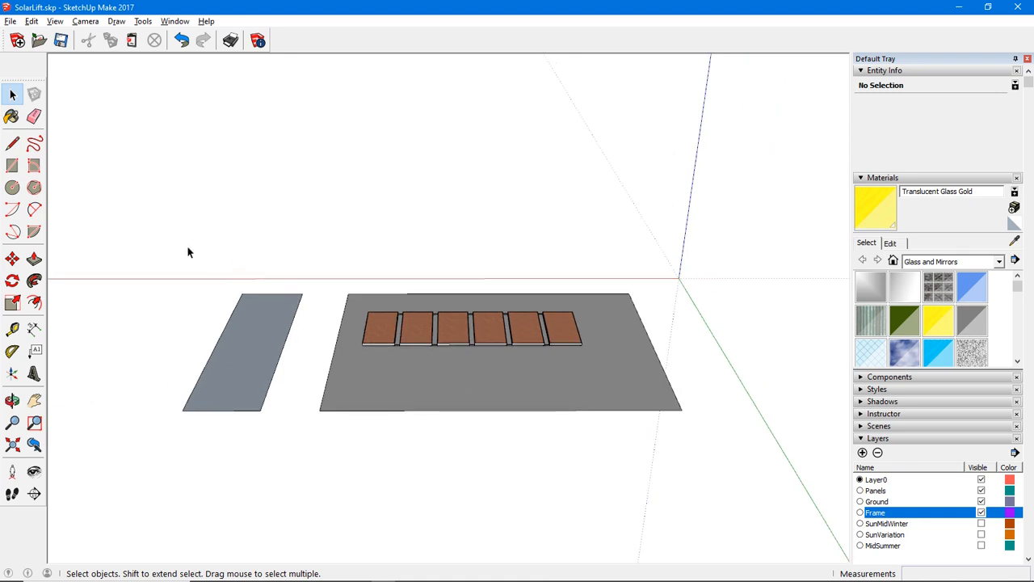
left_click_drag(176, 248, 695, 454)
middle_click_drag(404, 348, 388, 412)
left_click(13, 283)
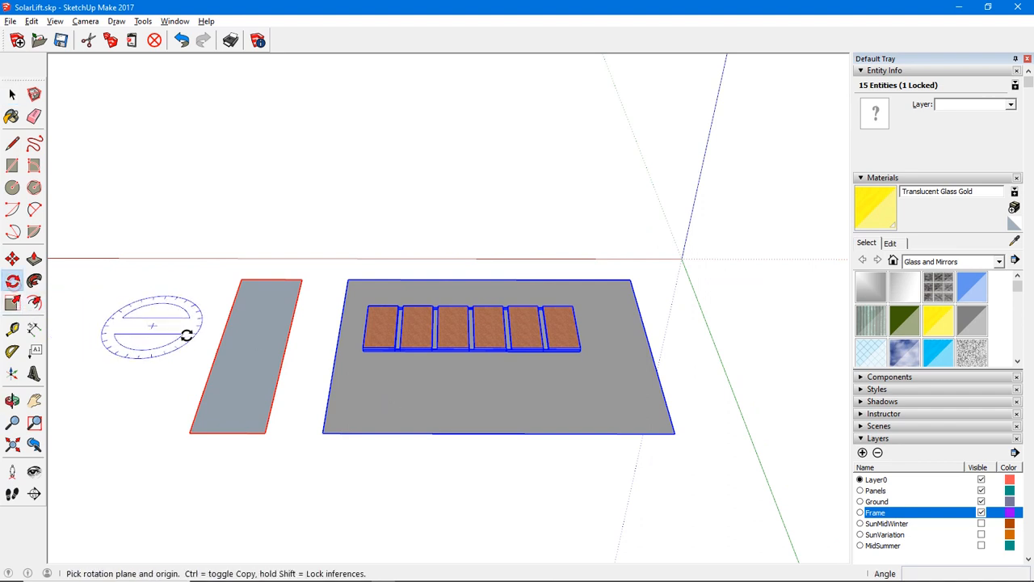
left_click(335, 356)
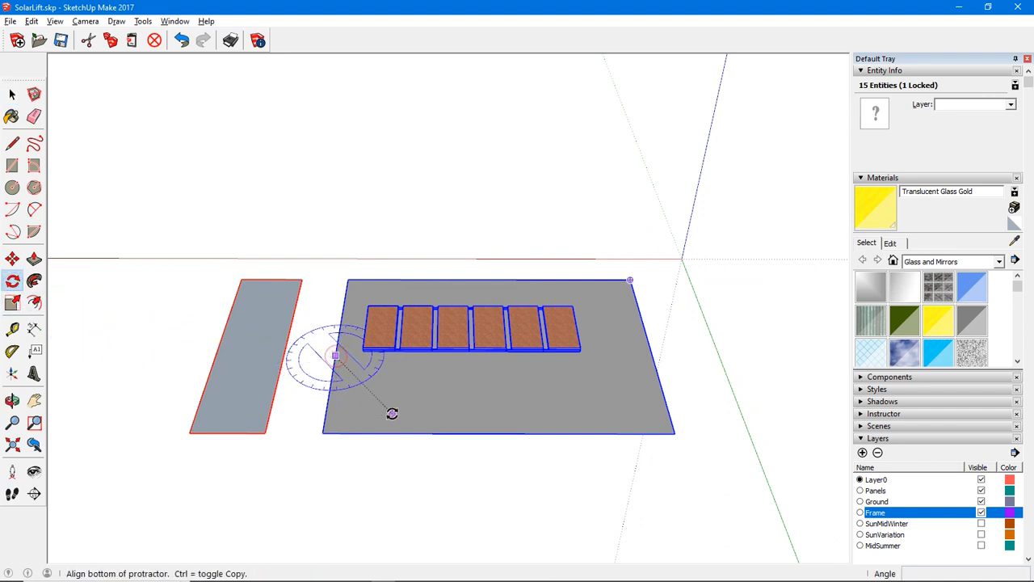
left_click(650, 356)
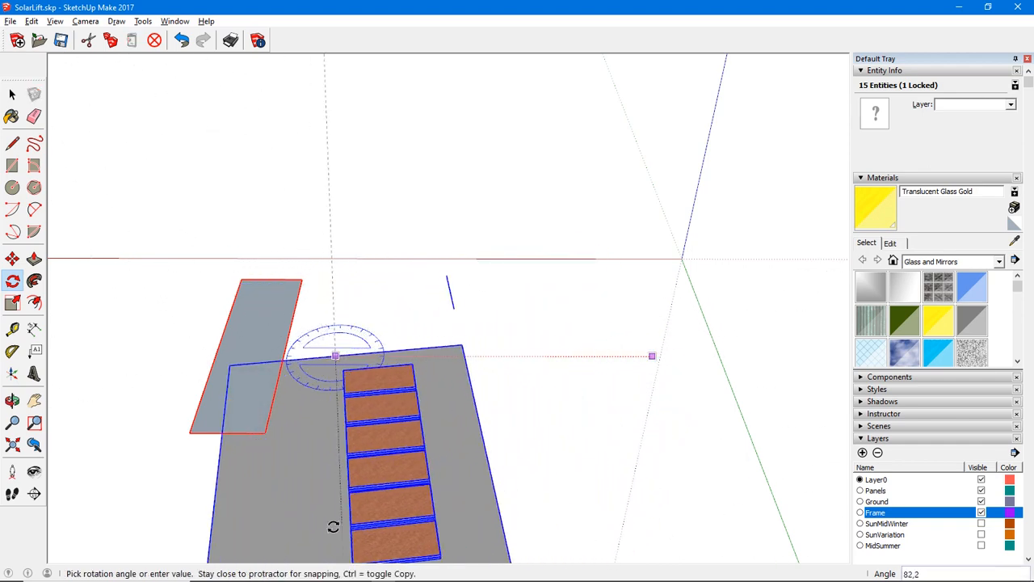
left_click(310, 535)
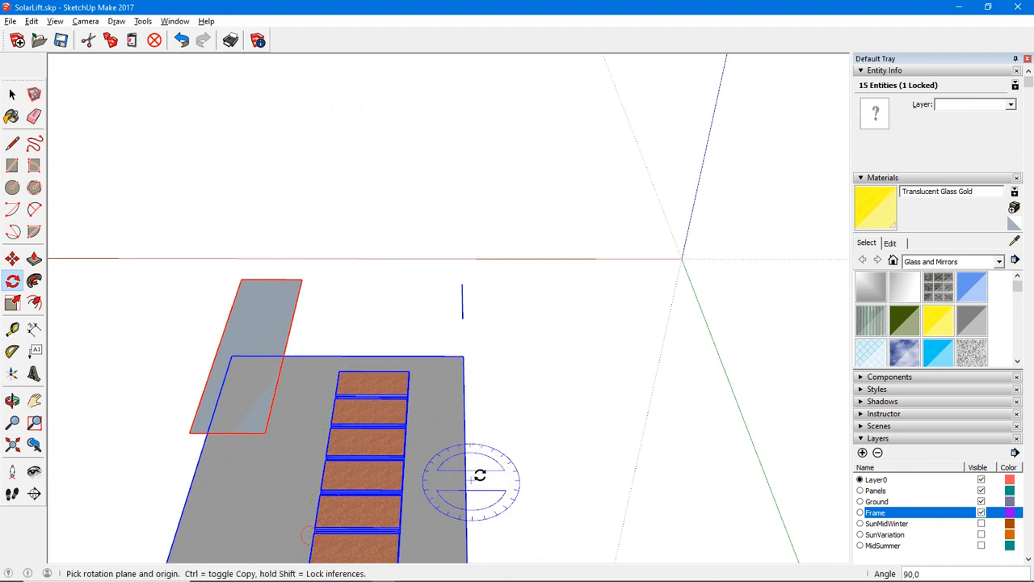
key("space")
left_click(547, 411)
- Try to delete the stray loose edge lying beside the rotated ground area
middle_click_drag(525, 431, 832, 384, "shift")
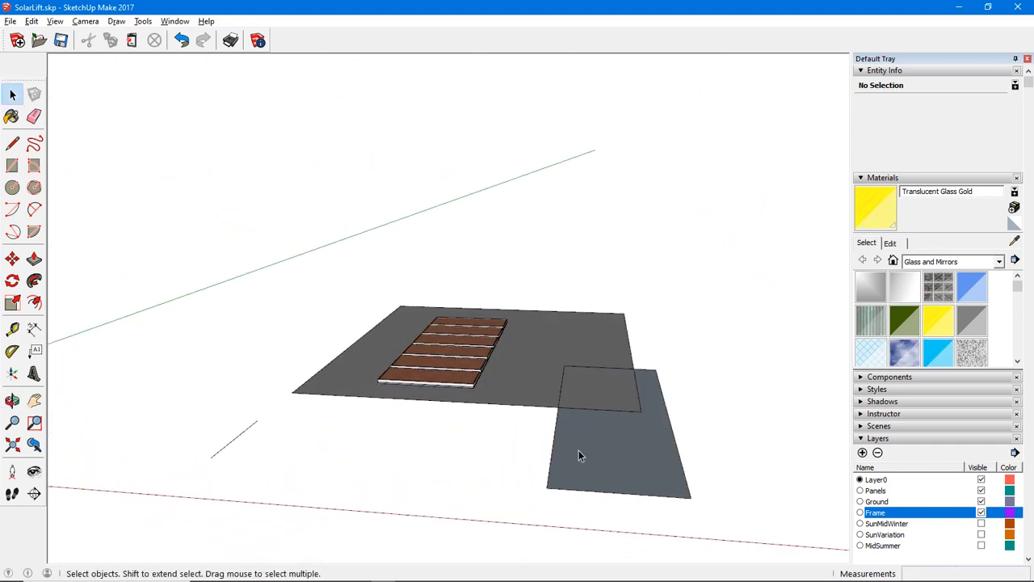
middle_click_drag(488, 446, 507, 444)
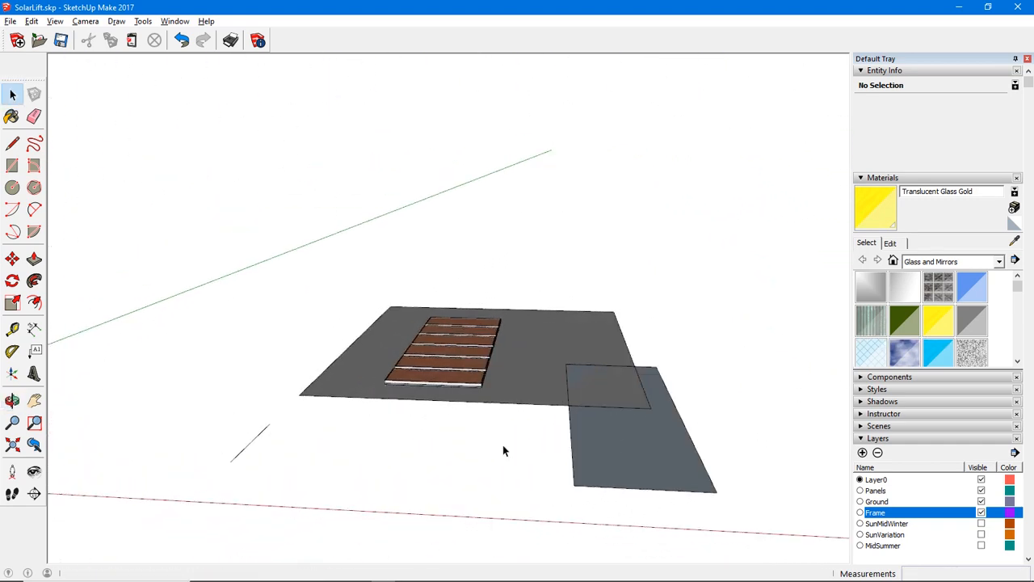
left_click(249, 448)
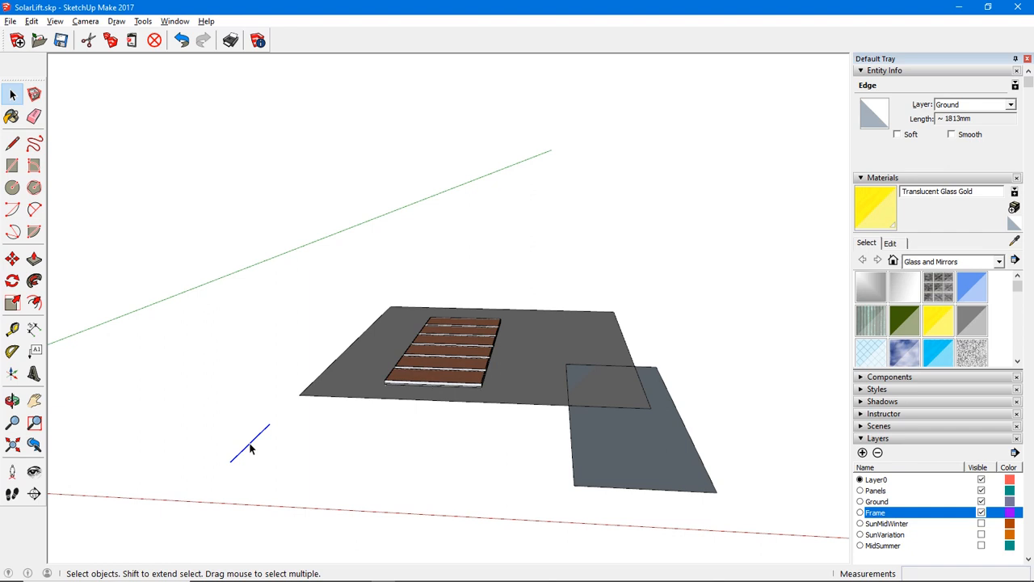
key("Delete")
key("e")
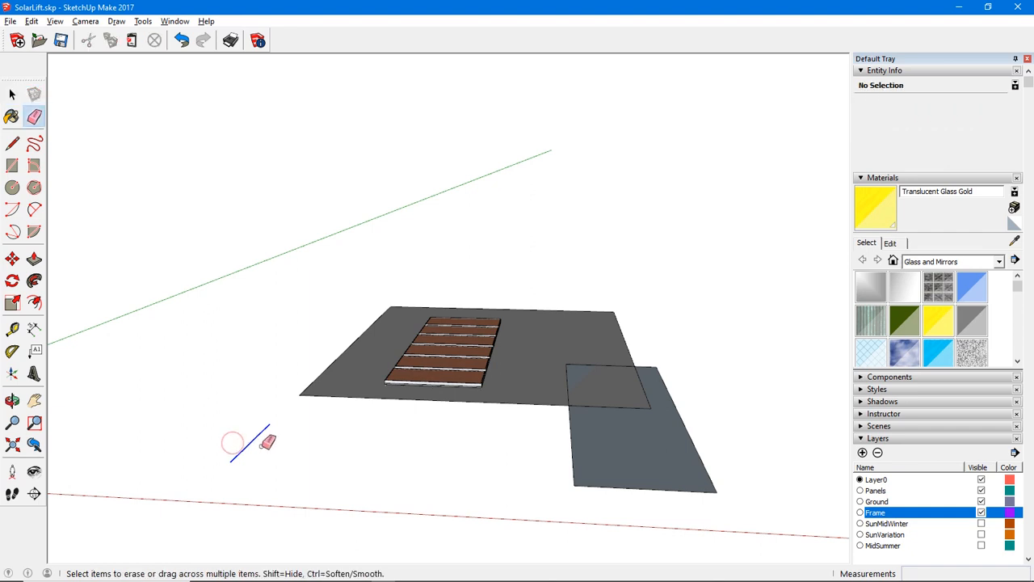
key("space")
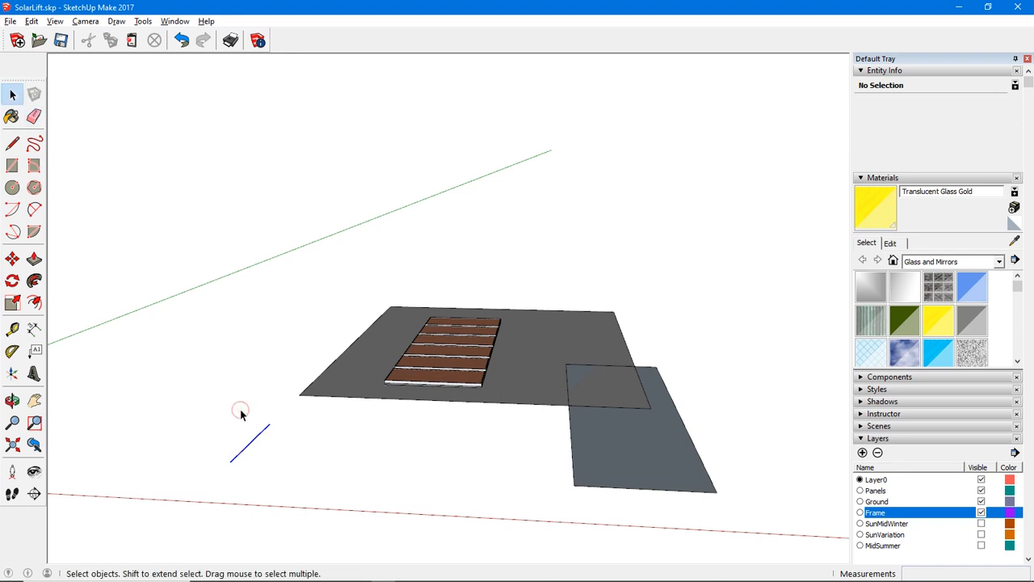
middle_click_drag(240, 409, 266, 422)
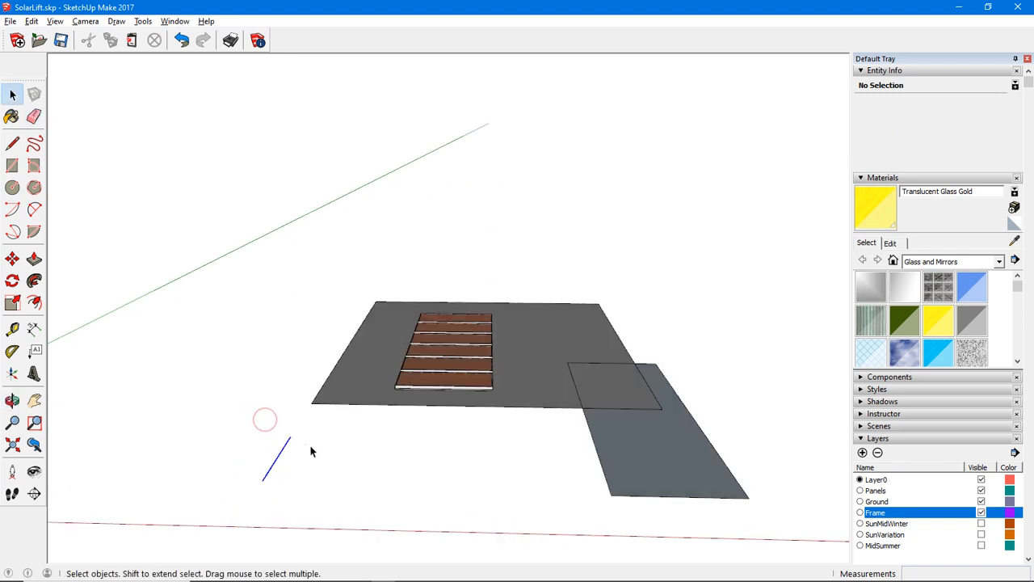
- Show the SunMidWinter layer to compare its planes with the rotated panel layout
left_click(333, 388)
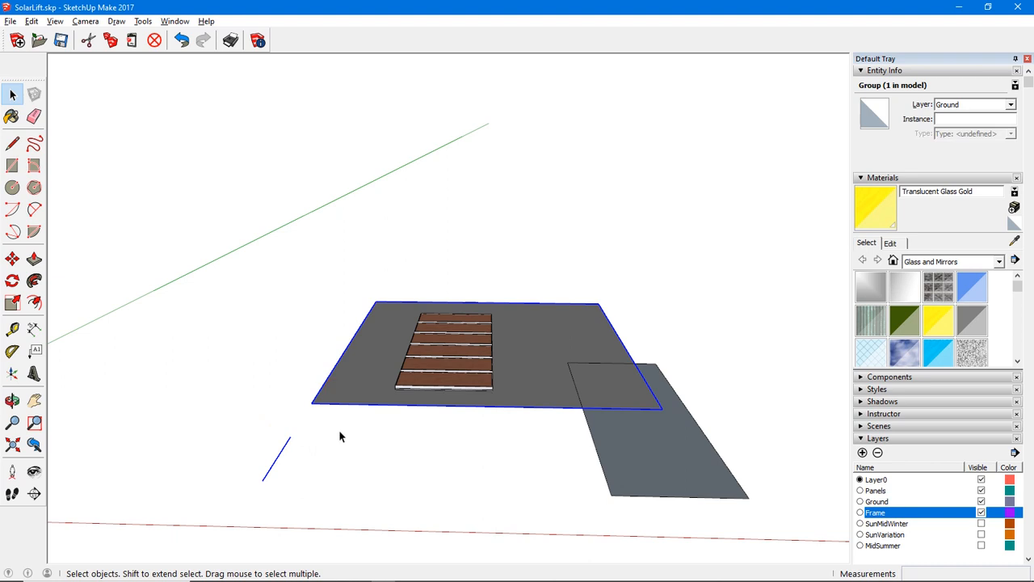
mouse_move(341, 436)
middle_mouse_down()
mouse_move(339, 480)
mouse_move(354, 451)
middle_mouse_up()
scroll(339, 481, "down", 3)
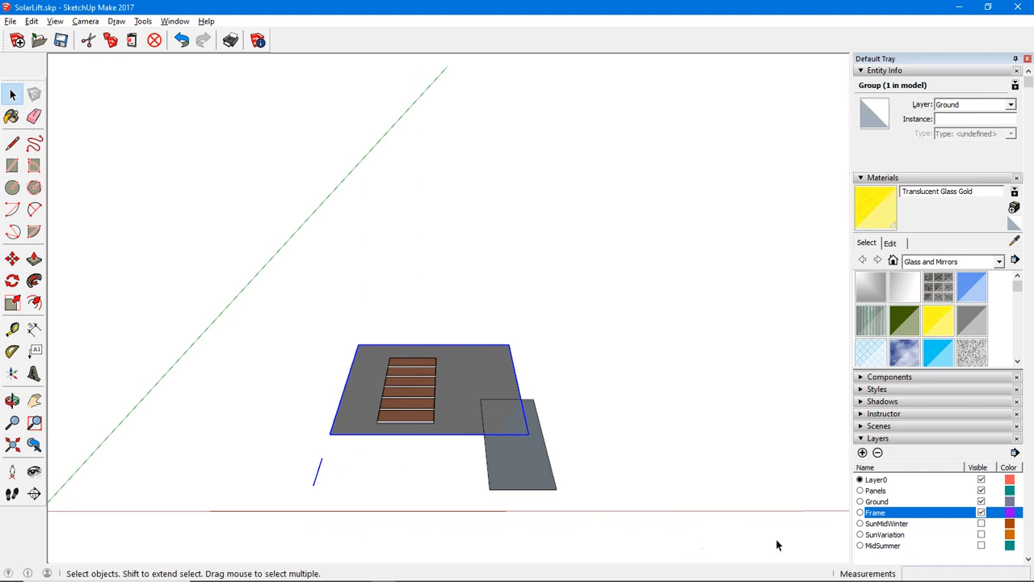
left_click(981, 523)
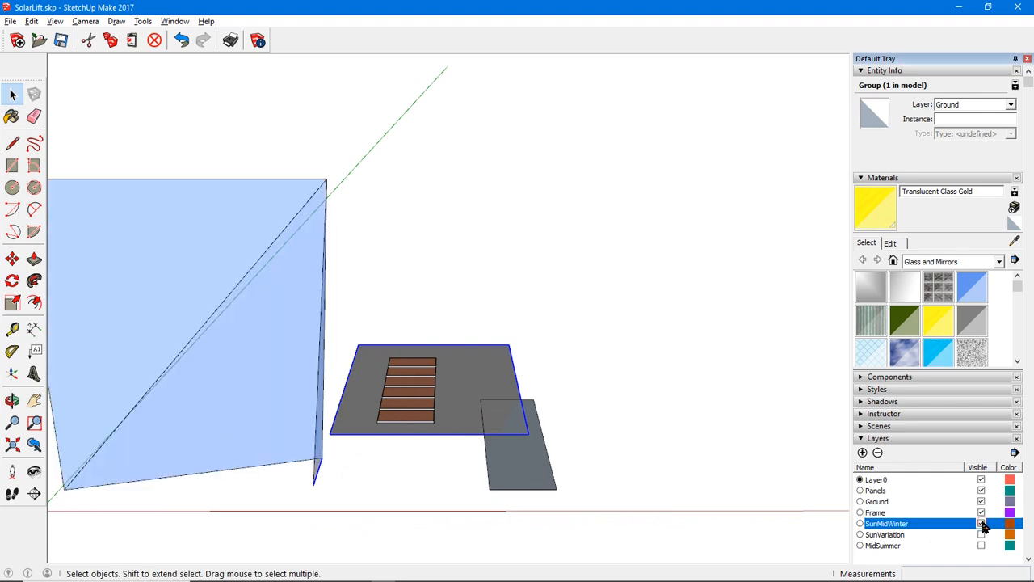
middle_click_drag(507, 421, 566, 428)
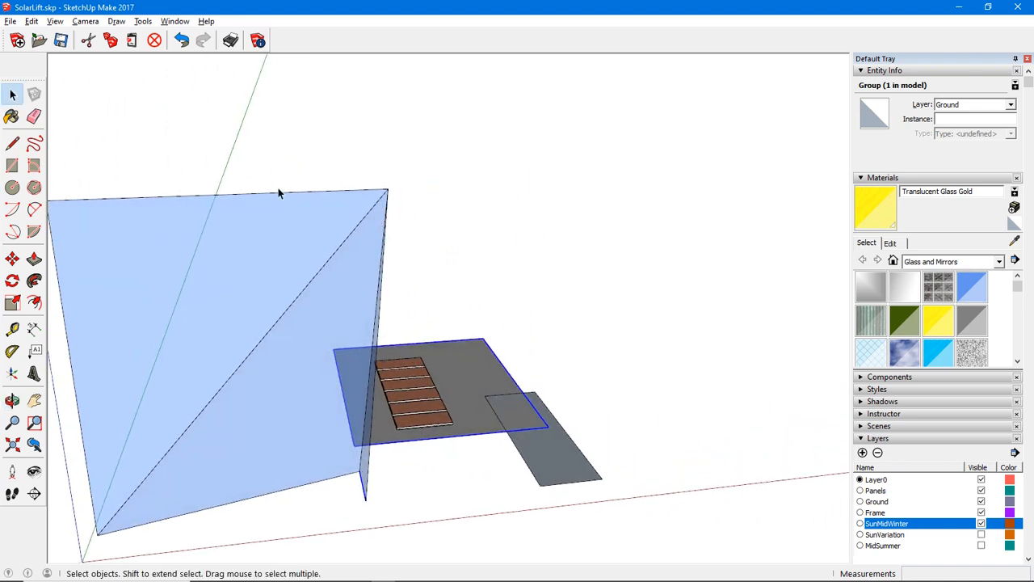
- Undo the layer visibility change, the edge deletion and the 90-degree rotation of the panel layout
left_click(182, 40)
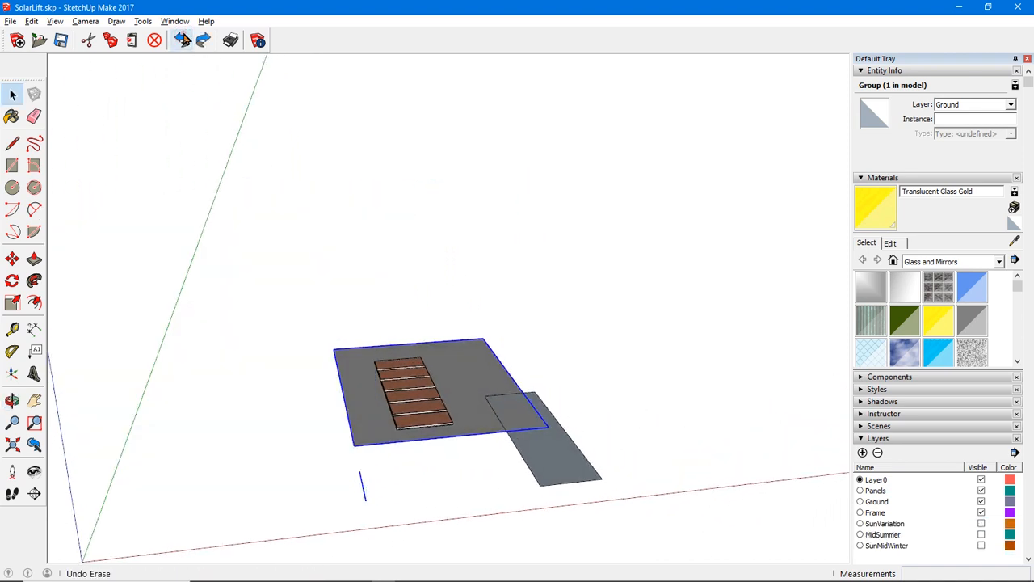
left_click(183, 40)
left_click(182, 39)
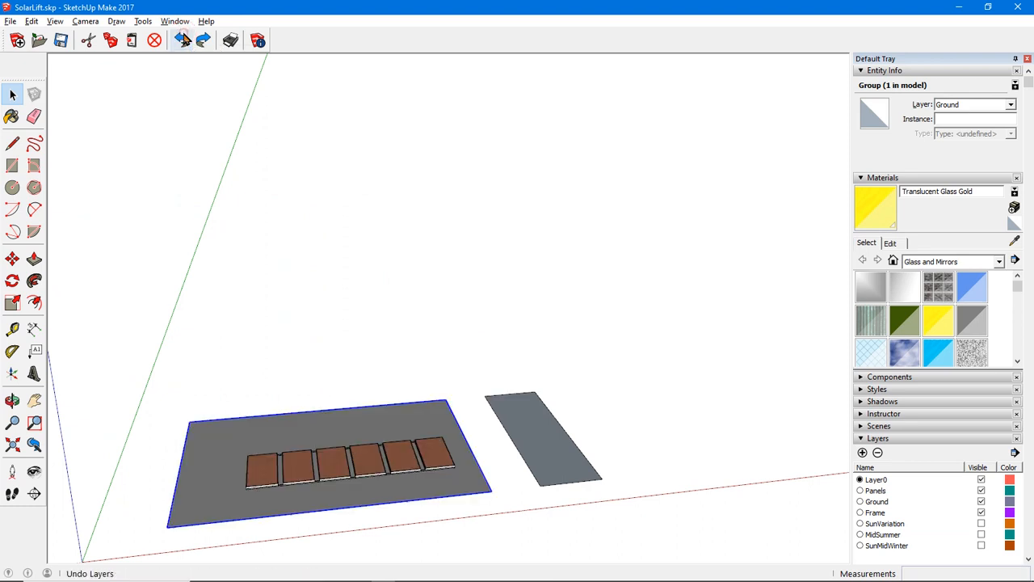
scroll(251, 326, "down", 2)
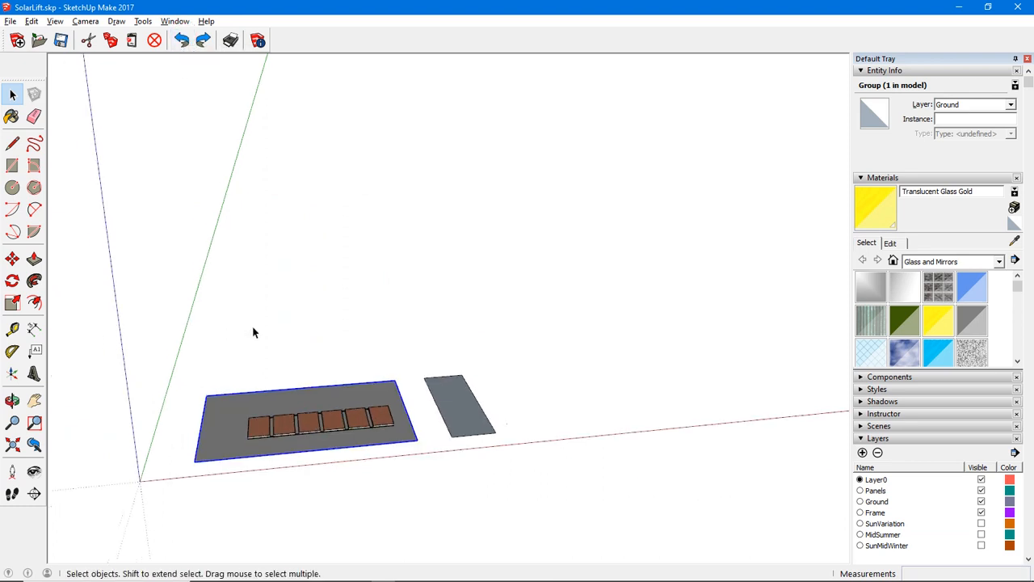
- Clear the selection and show the SunVariation, MidSummer and SunMidWinter layers to examine their planes together over the panel layout
middle_click_drag(435, 434, 410, 435)
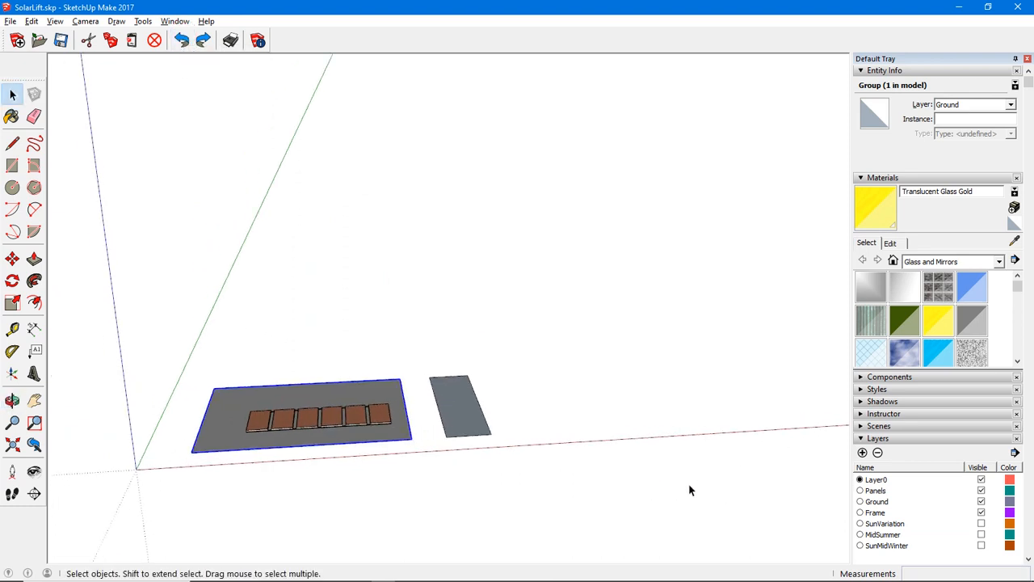
left_click(579, 411)
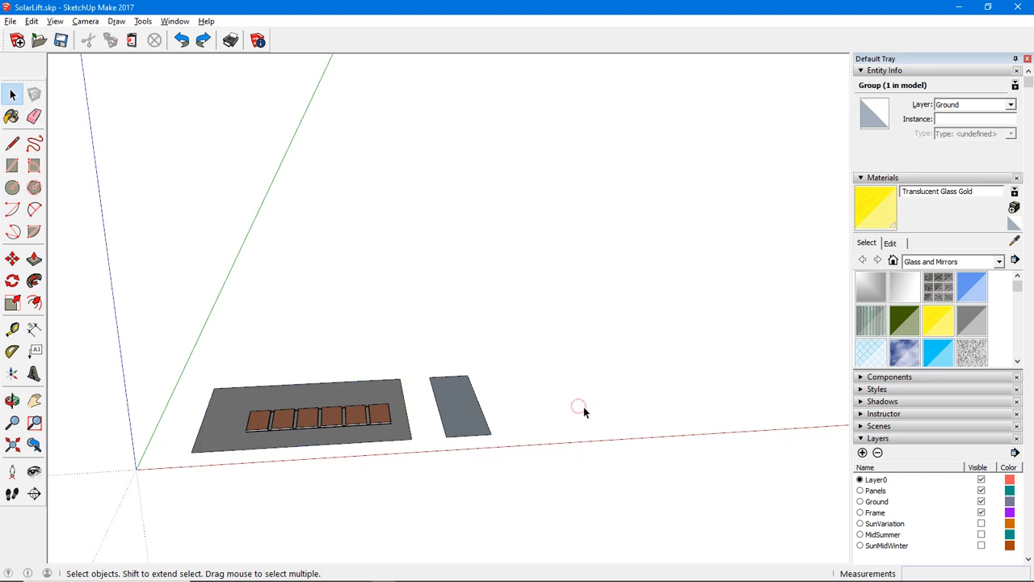
left_click(981, 523)
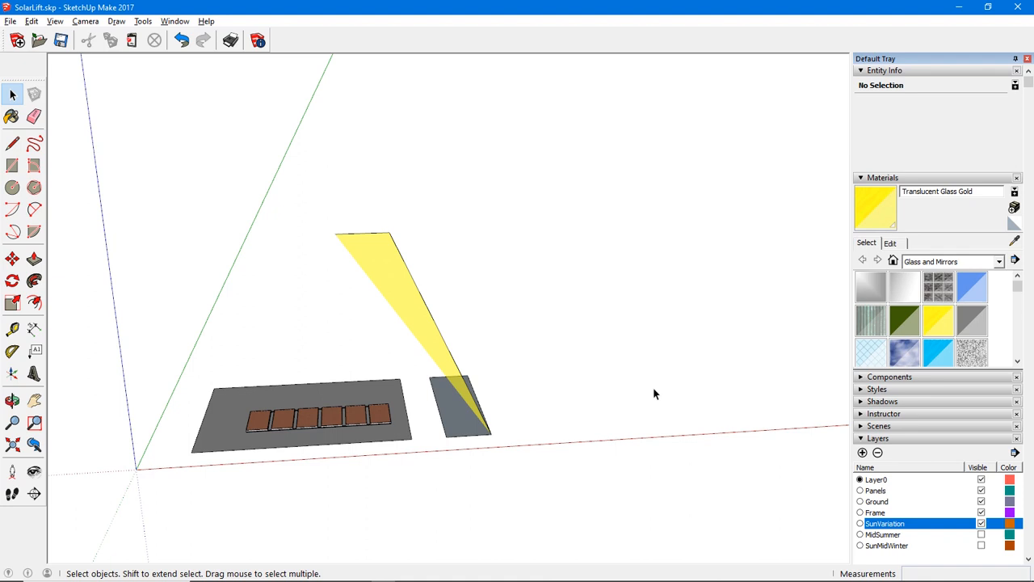
left_click(981, 535)
middle_click_drag(770, 484, 763, 446)
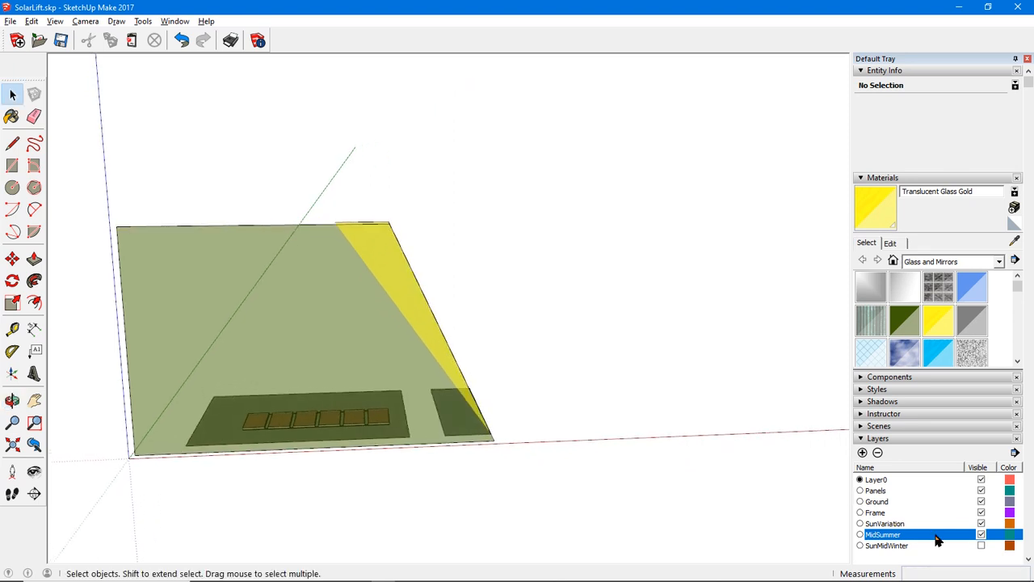
left_click(980, 546)
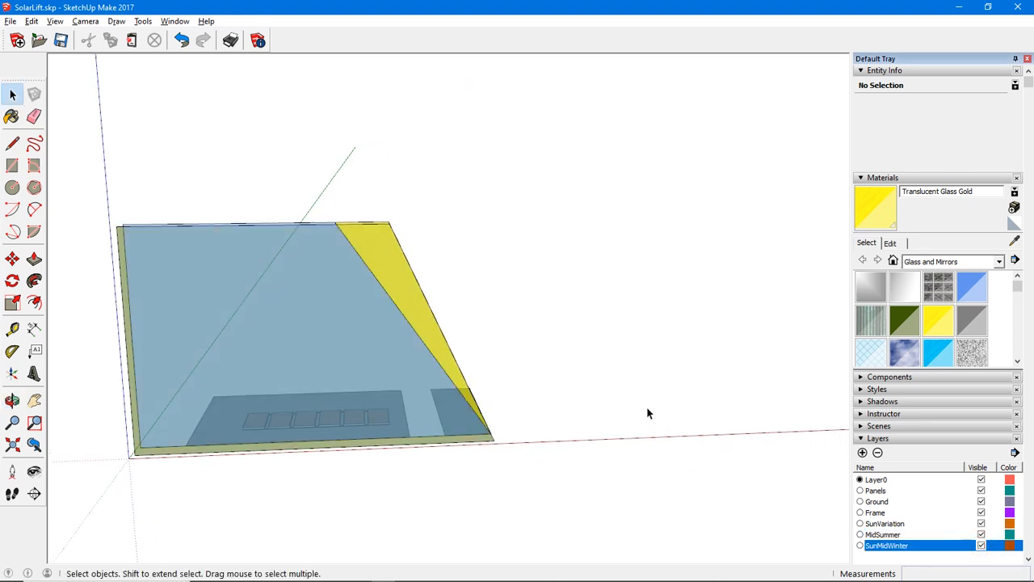
middle_click_drag(641, 393, 766, 443)
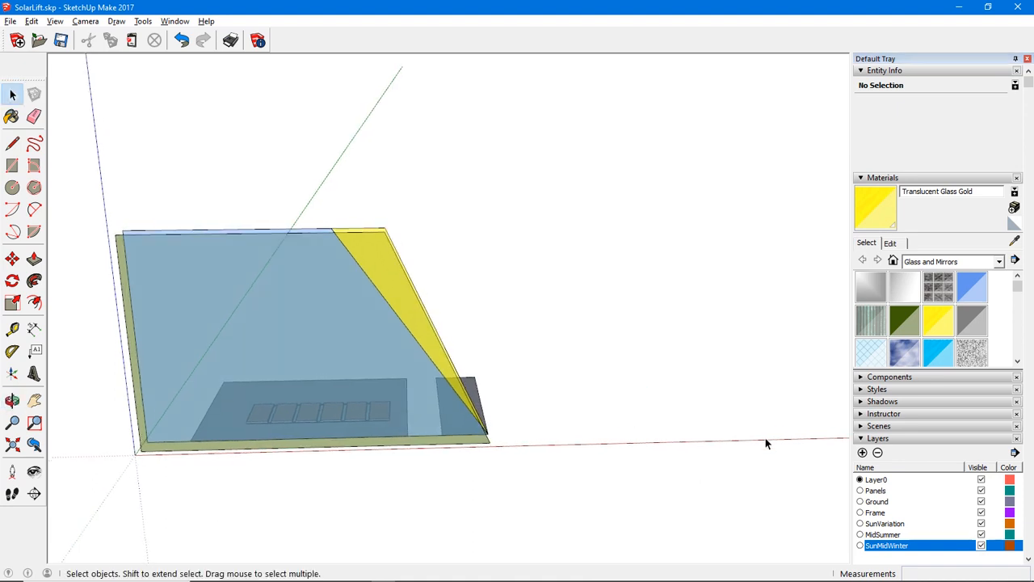
- Hide the SunVariation layer and compare the MidSummer and SunMidWinter planes with the panel row from several sides
left_click(981, 524)
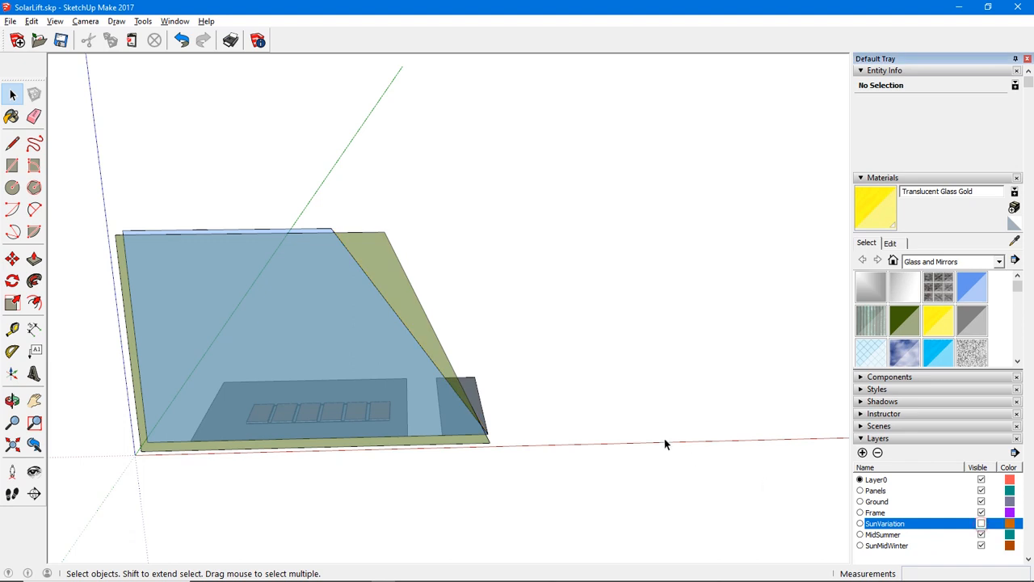
middle_click_drag(664, 438, 733, 364)
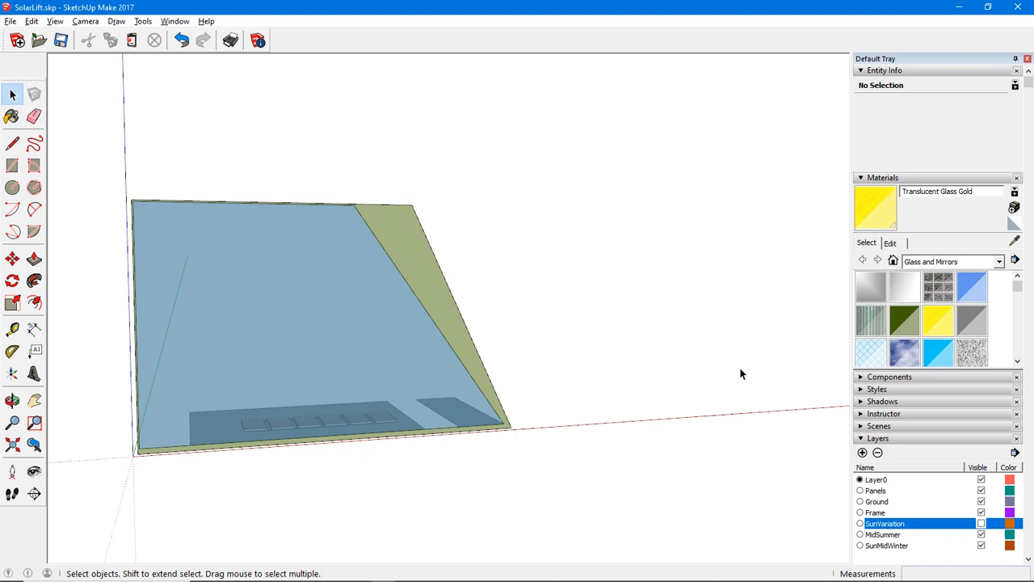
middle_click_drag(628, 379, 386, 466)
middle_click_drag(439, 438, 363, 437)
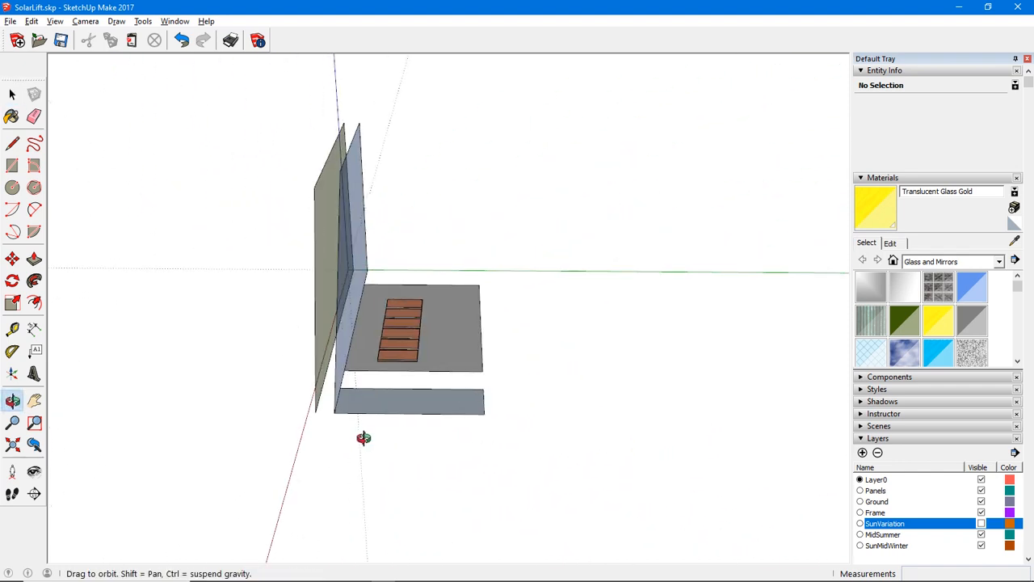
middle_click_drag(441, 411, 428, 321)
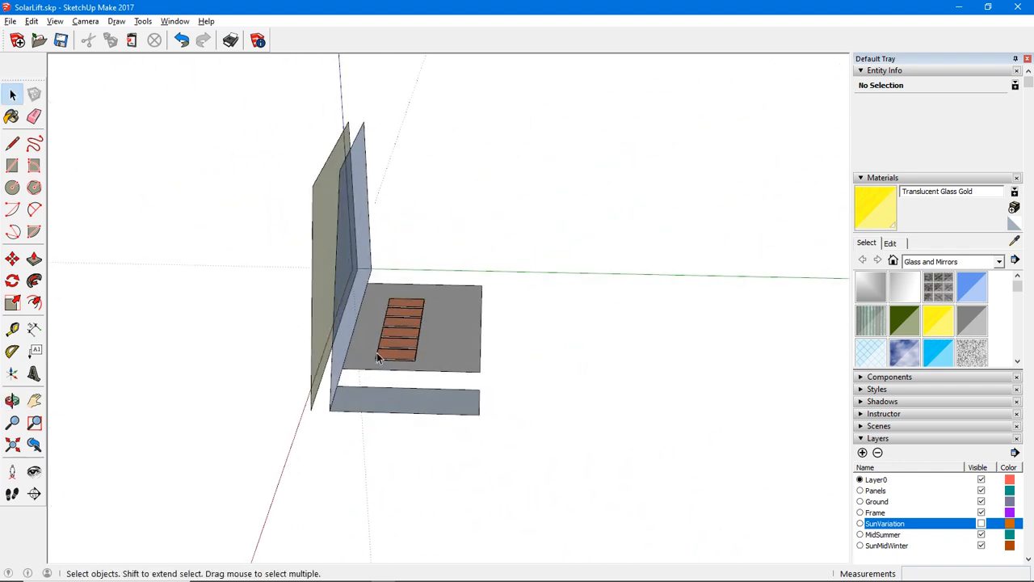
middle_click_drag(510, 388, 609, 392)
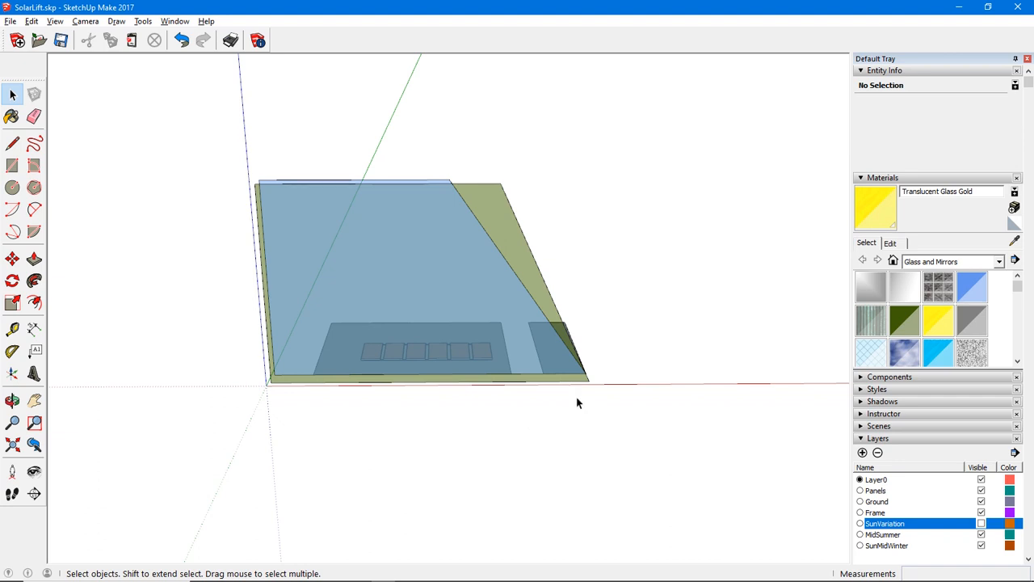
middle_click_drag(594, 289, 404, 344)
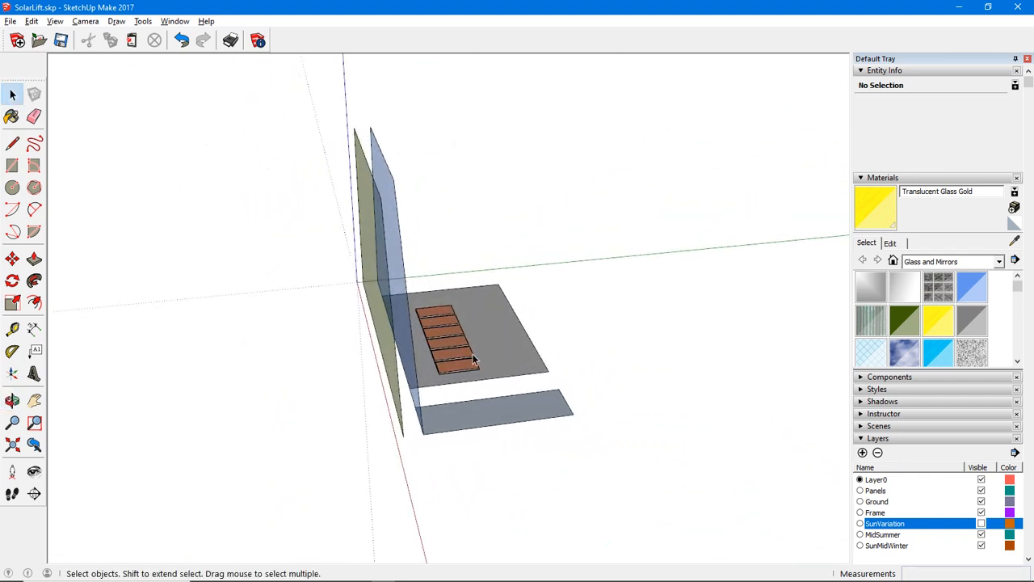
middle_click_drag(473, 358, 531, 170)
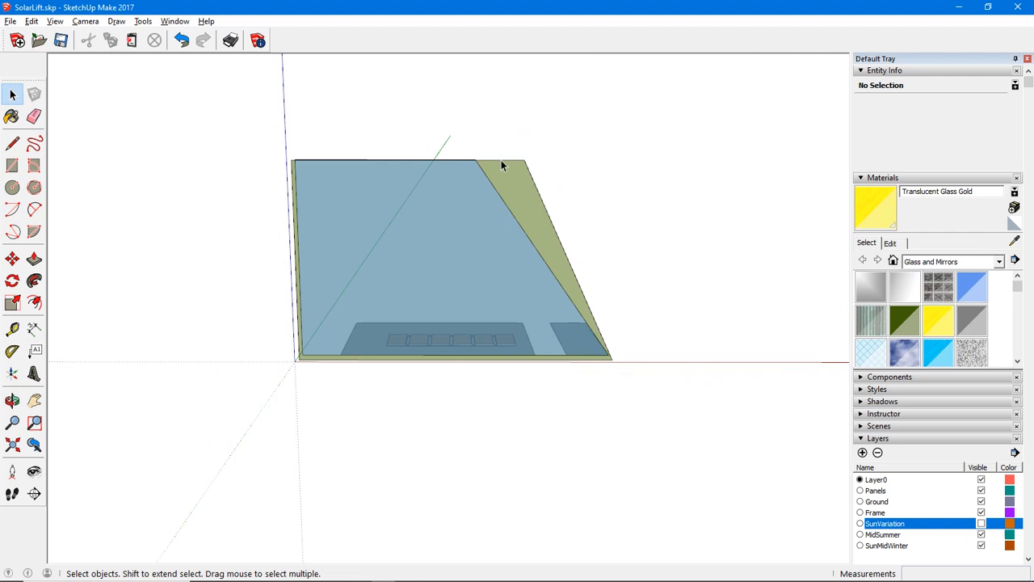
left_click(501, 161)
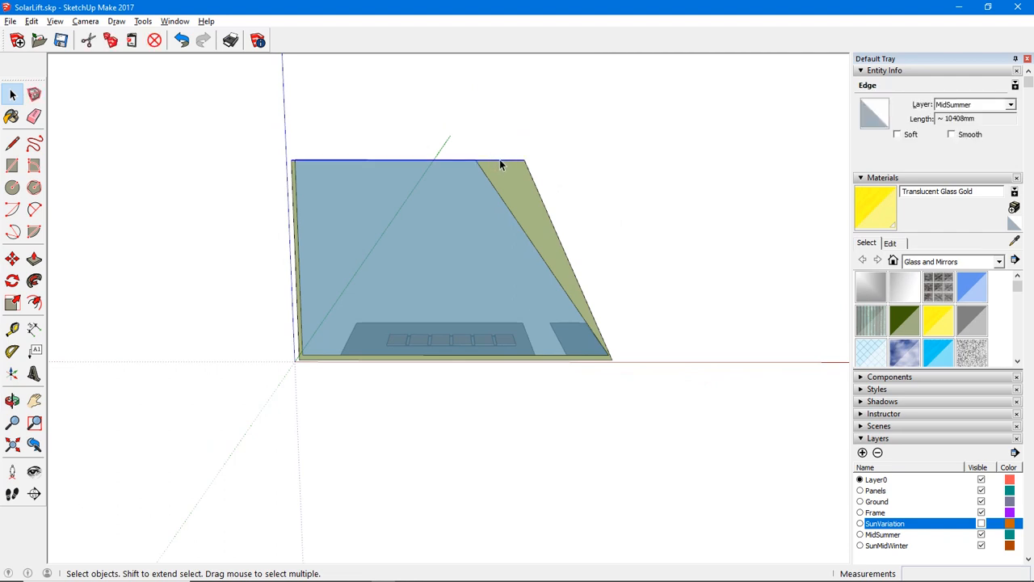
left_click(571, 141)
middle_click_drag(595, 211, 407, 261)
- Switch to Firefox and examine southern Africa's latitude on the globe in the Britannica latitude and longitude article
mouse_move(396, 575)
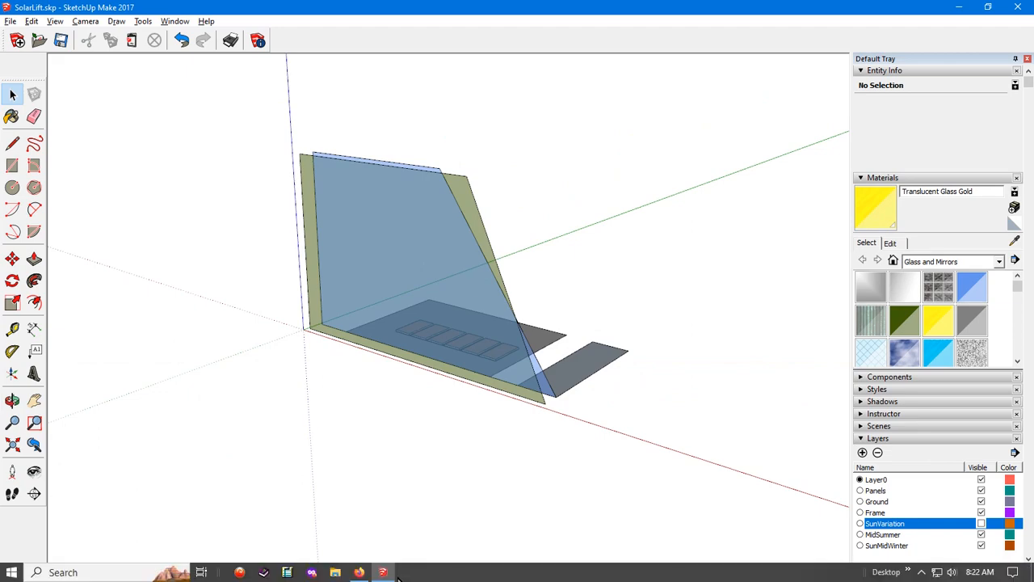
left_click(358, 572)
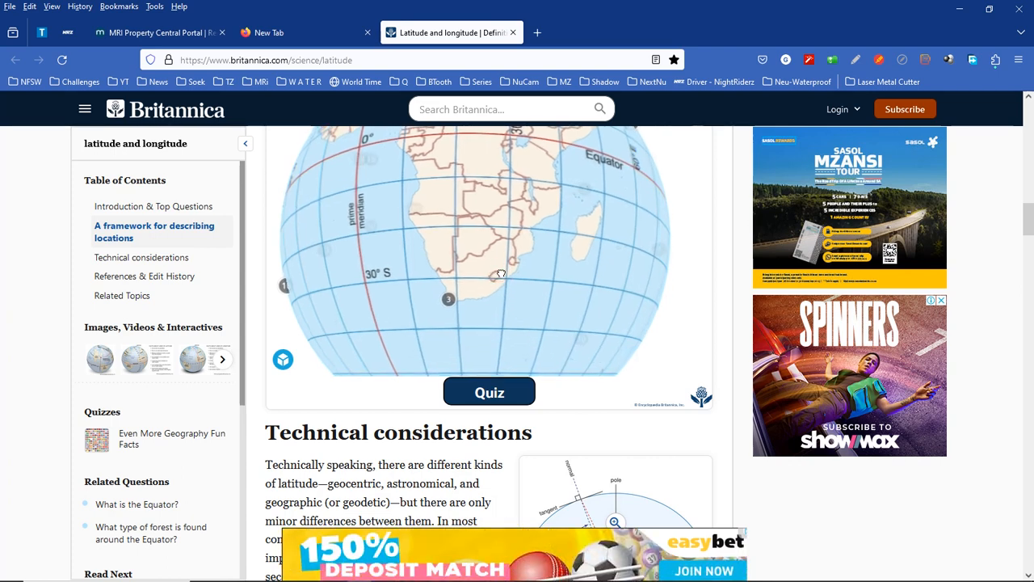
left_click_drag(505, 275, 509, 272)
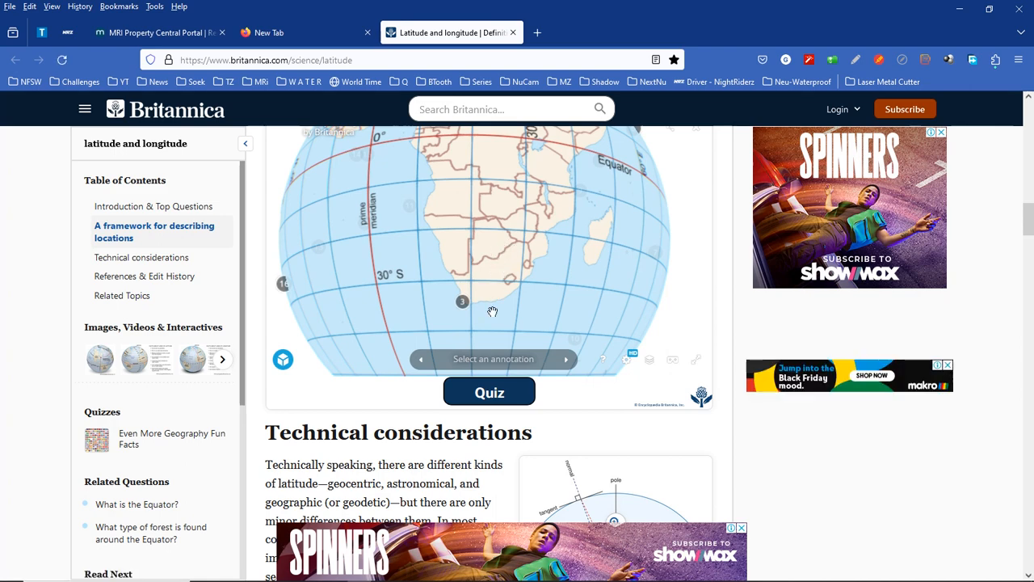
- Switch back to SketchUp and hide the MidSummer and SunMidWinter layers
mouse_move(416, 579)
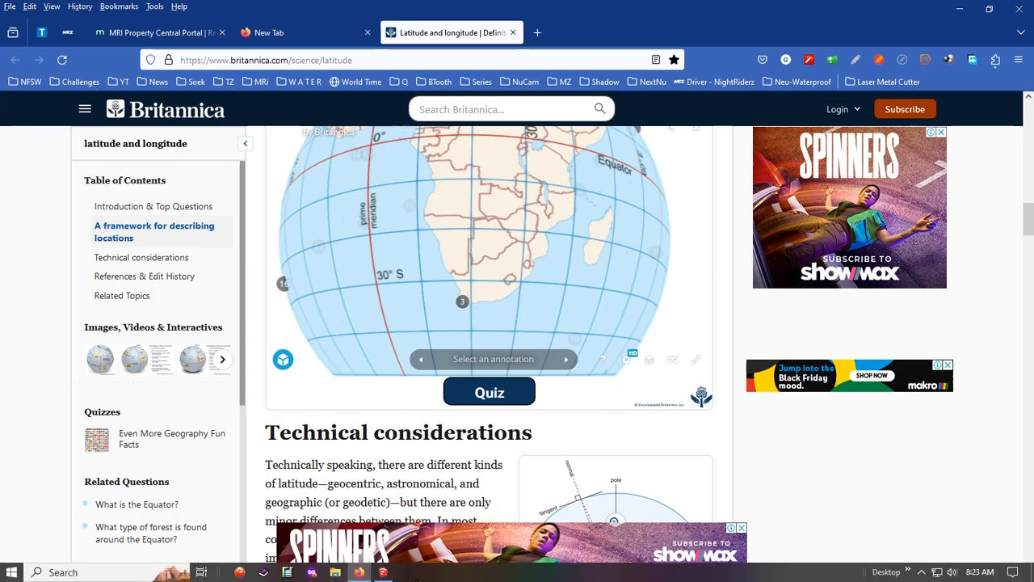
left_click(384, 572)
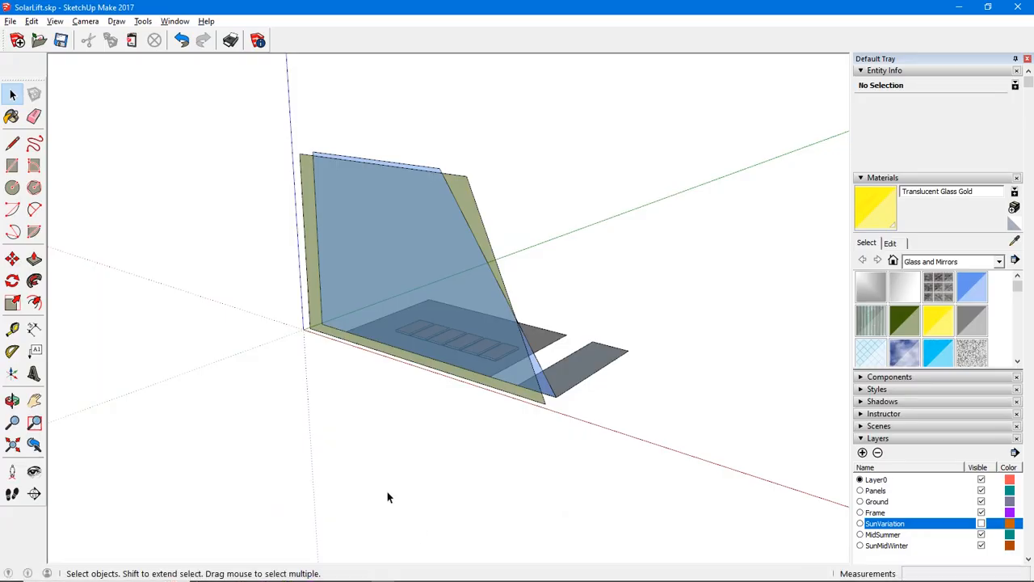
left_click(982, 513)
left_click(982, 534)
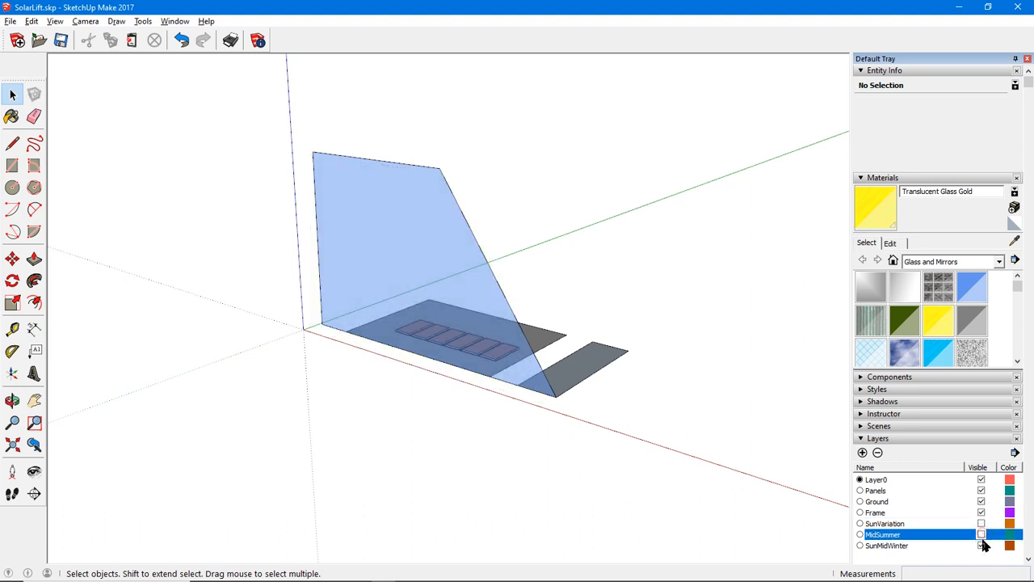
left_click(982, 545)
- Examine the panel row from several sides and inspect the frame and short legs beneath its end panel up close
middle_click_drag(432, 418, 556, 395)
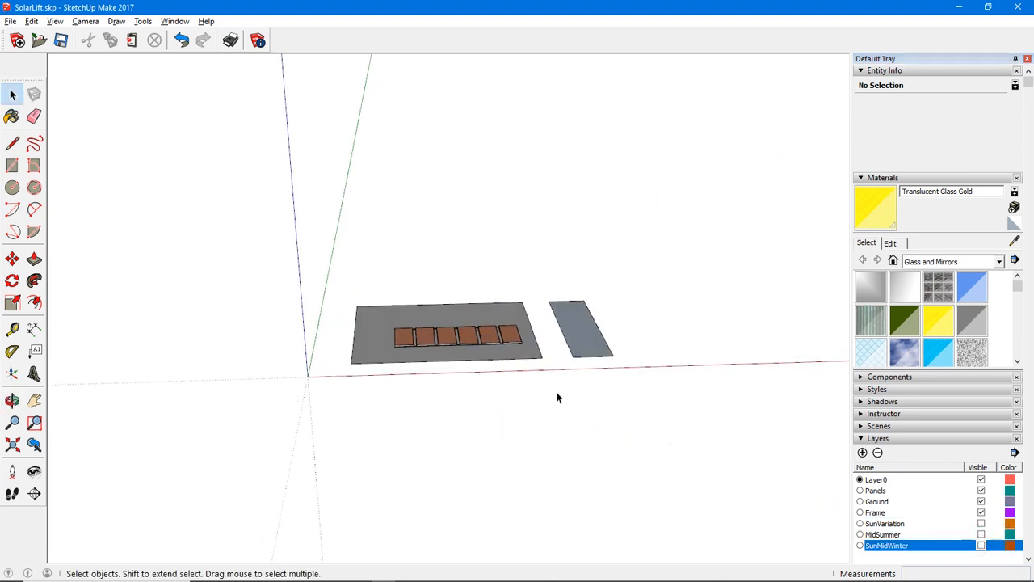
middle_click_drag(474, 363, 614, 365)
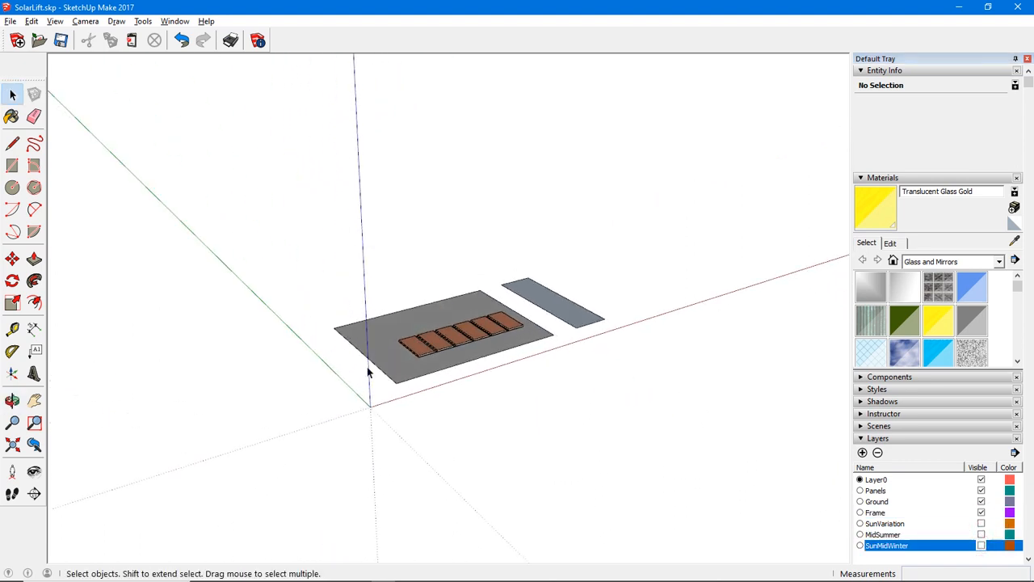
middle_click_drag(369, 369, 481, 352)
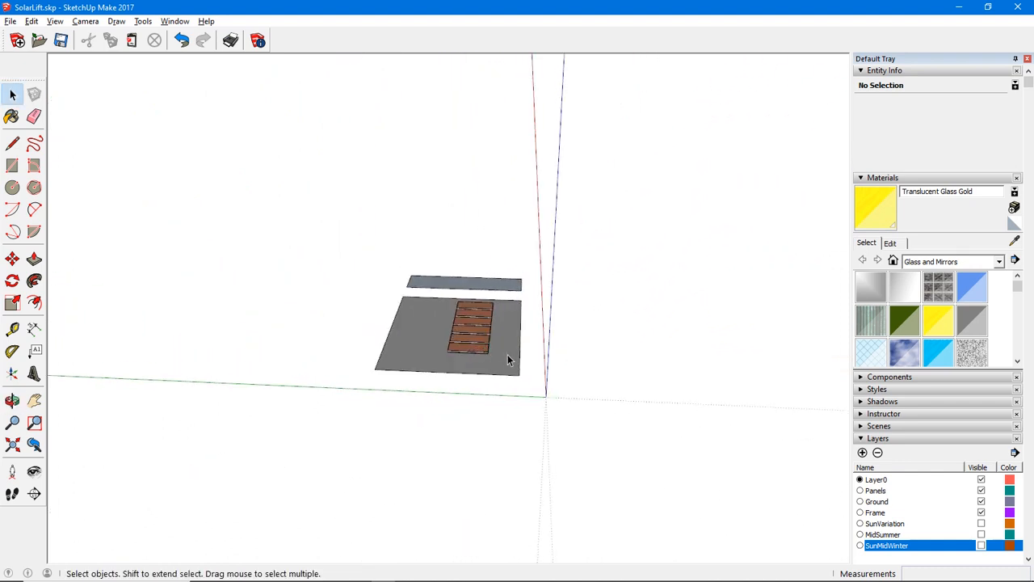
scroll(470, 353, "up", 5)
scroll(470, 353, "up", 8)
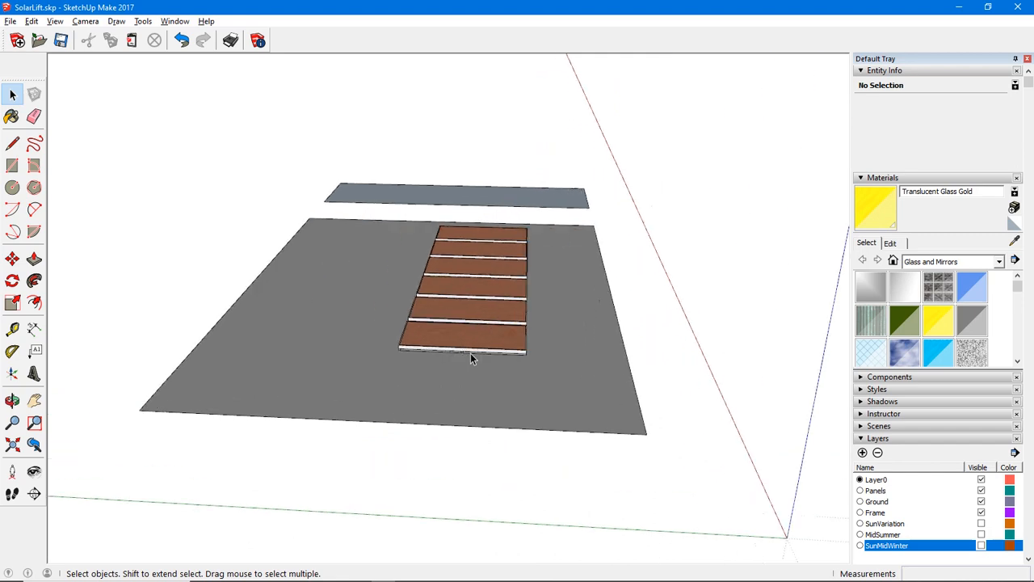
middle_click_drag(493, 358, 325, 318)
middle_click_drag(437, 321, 331, 300)
scroll(541, 322, "up", 5)
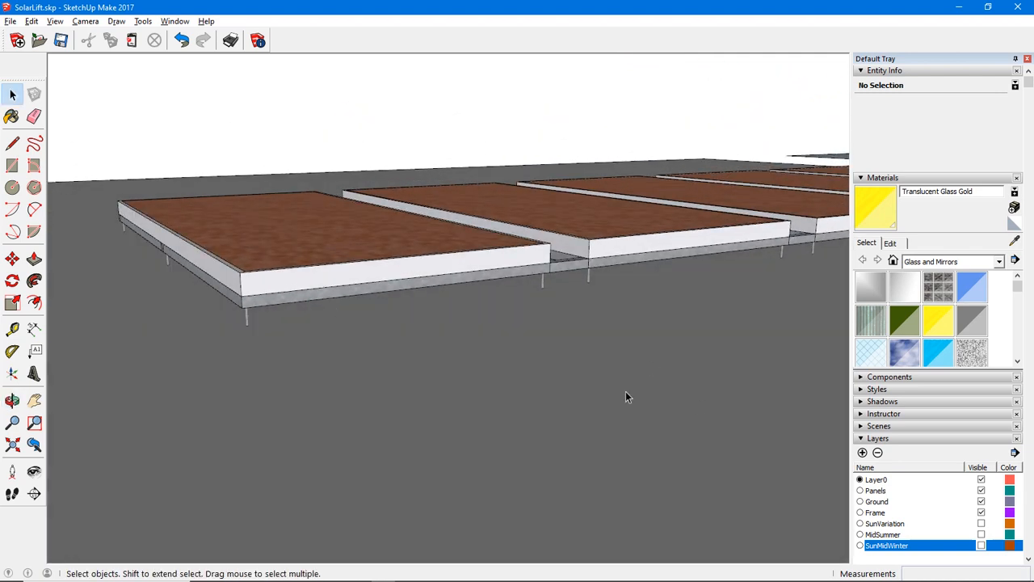
- Hide the Panels layer and inspect the bare support frame and its legs from both sides
left_click(981, 490)
middle_click_drag(672, 437, 485, 389)
mouse_move(402, 389)
middle_mouse_down()
mouse_move(456, 393)
mouse_move(410, 393)
middle_mouse_up()
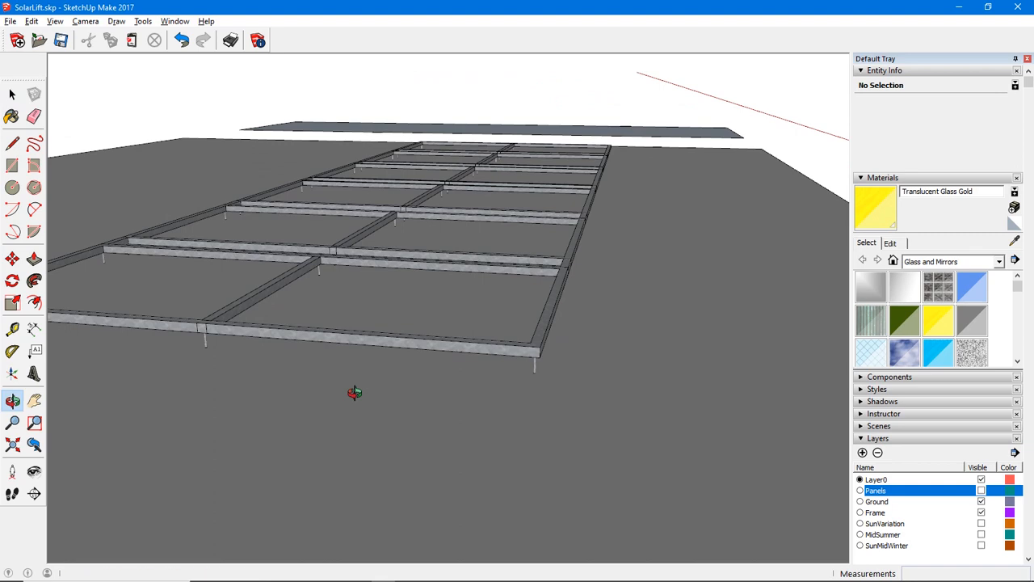
key("space")
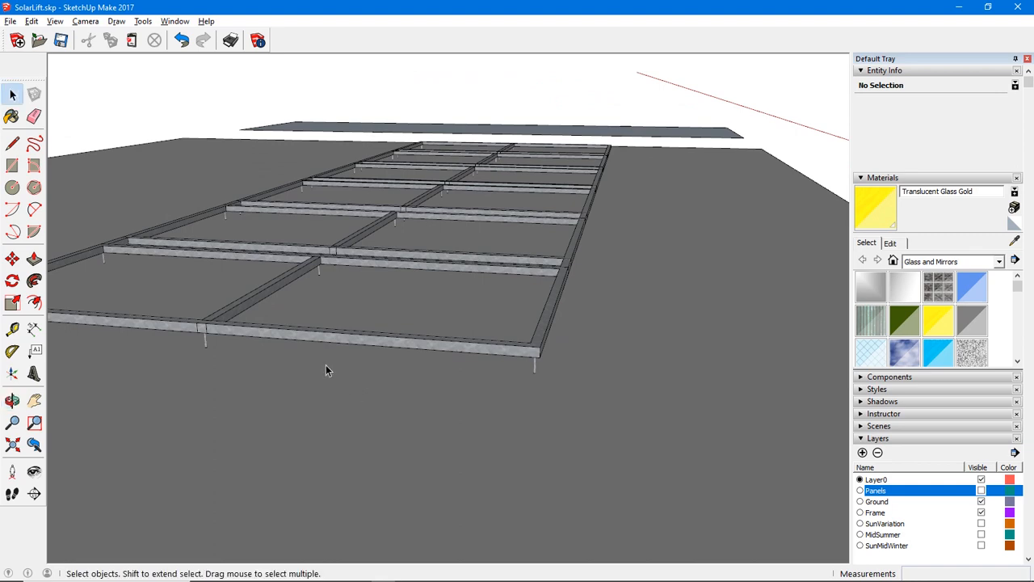
key("o")
left_click_drag(335, 370, 358, 398)
middle_click_drag(358, 398, 129, 399)
middle_click_drag(254, 350, 103, 358)
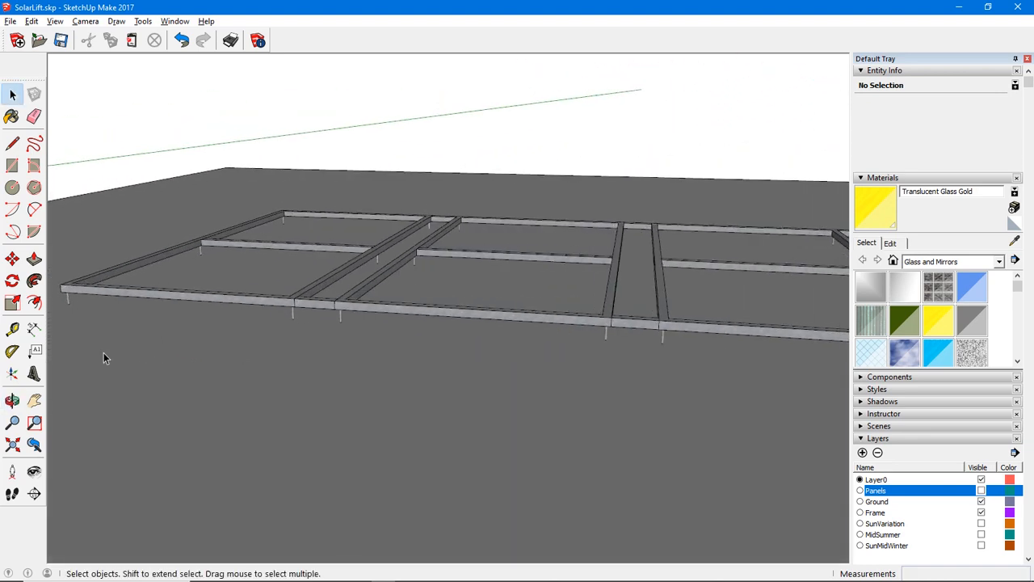
middle_click_drag(177, 322, 460, 353)
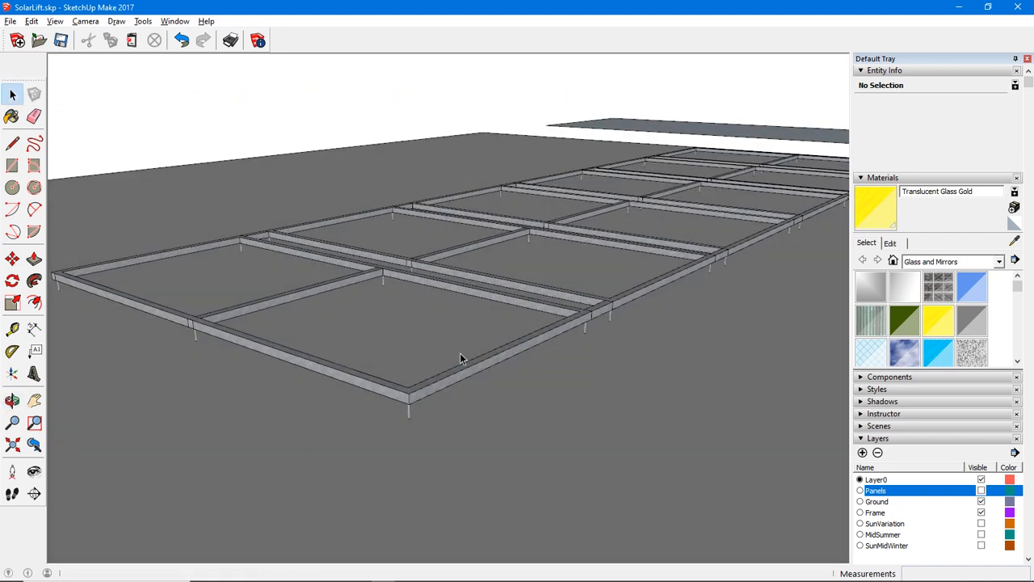
- Show the Panels layer and inspect how the panels sit on the frame, including the gaps and supporting legs
left_click(981, 490)
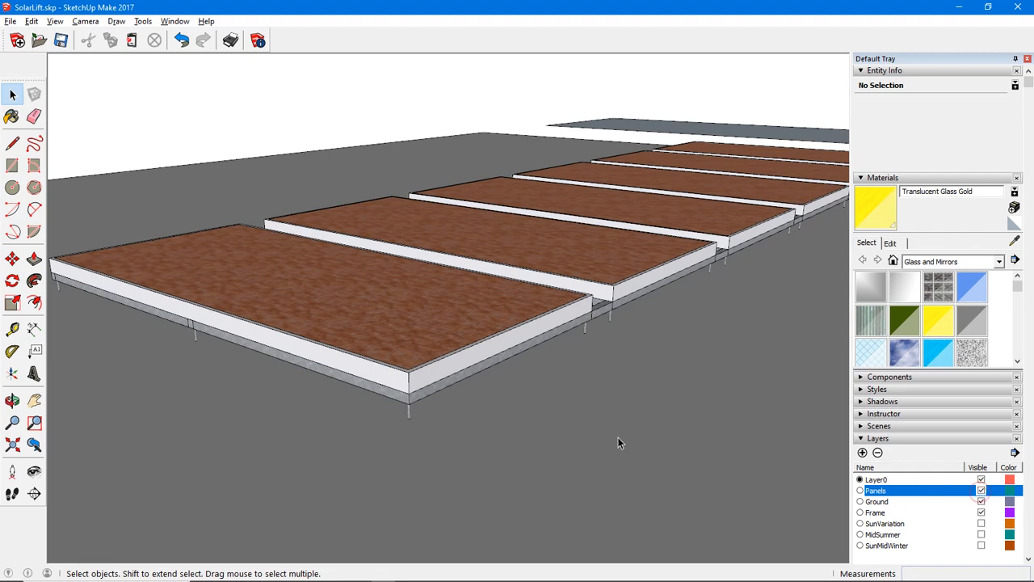
middle_click_drag(617, 437, 423, 439)
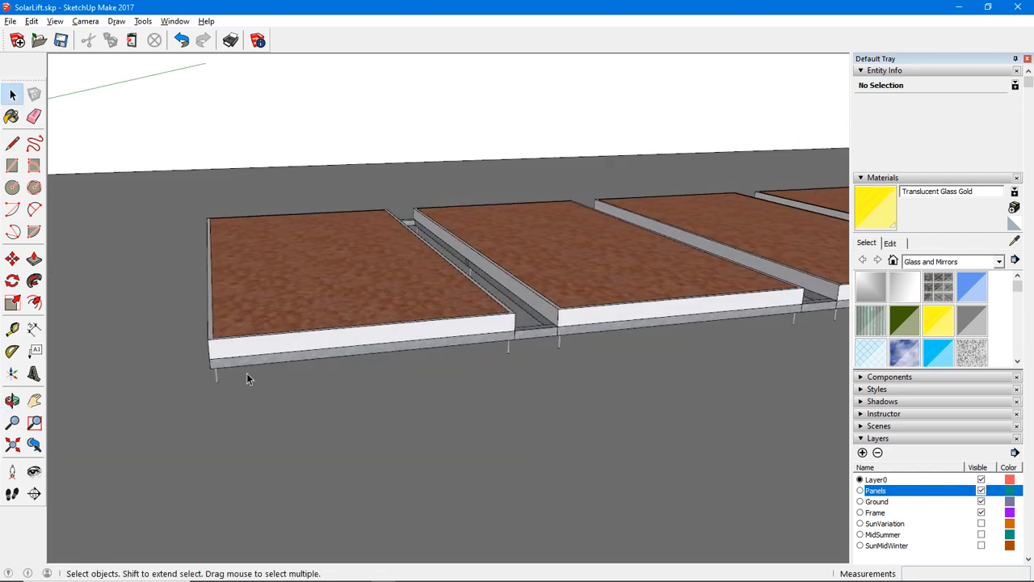
middle_click_drag(247, 373, 400, 372)
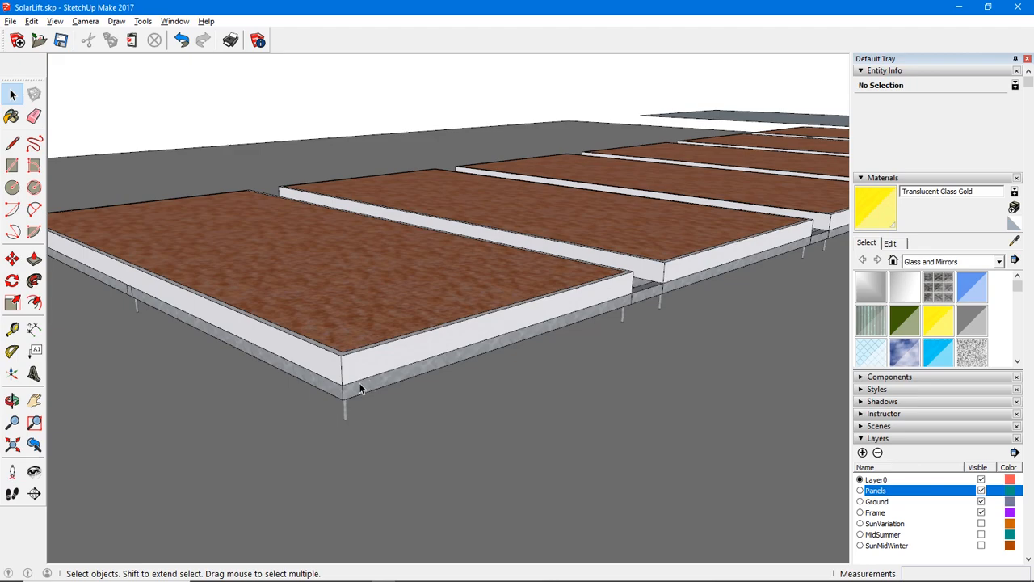
middle_click_drag(473, 350, 130, 354)
middle_click_drag(344, 368, 171, 441)
middle_click_drag(527, 317, 512, 363)
scroll(546, 353, "down", 5)
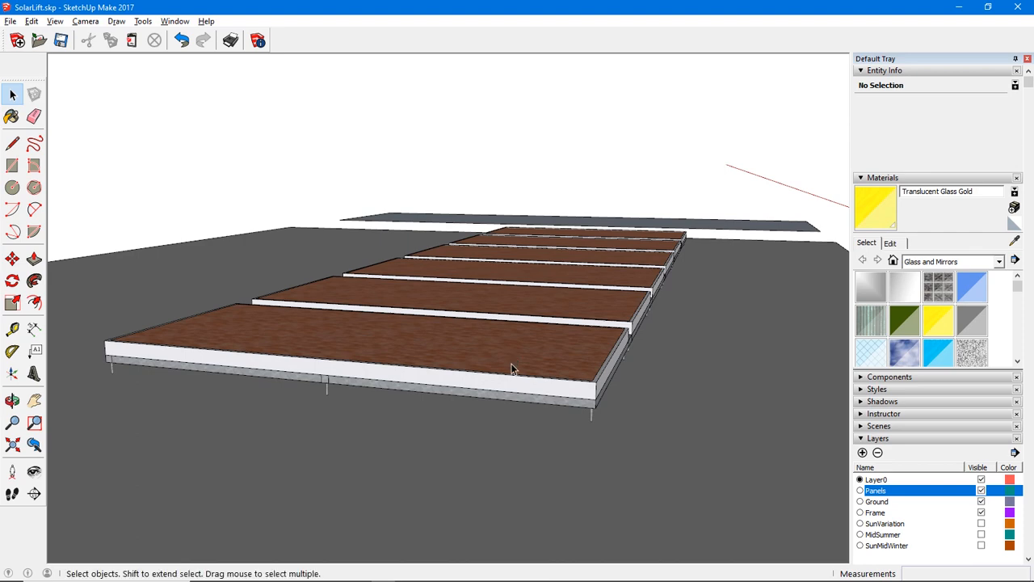
- Hide the Panels layer again and examine the full length of the frame from above its near corner
middle_click_drag(422, 367, 384, 392)
left_click(981, 490)
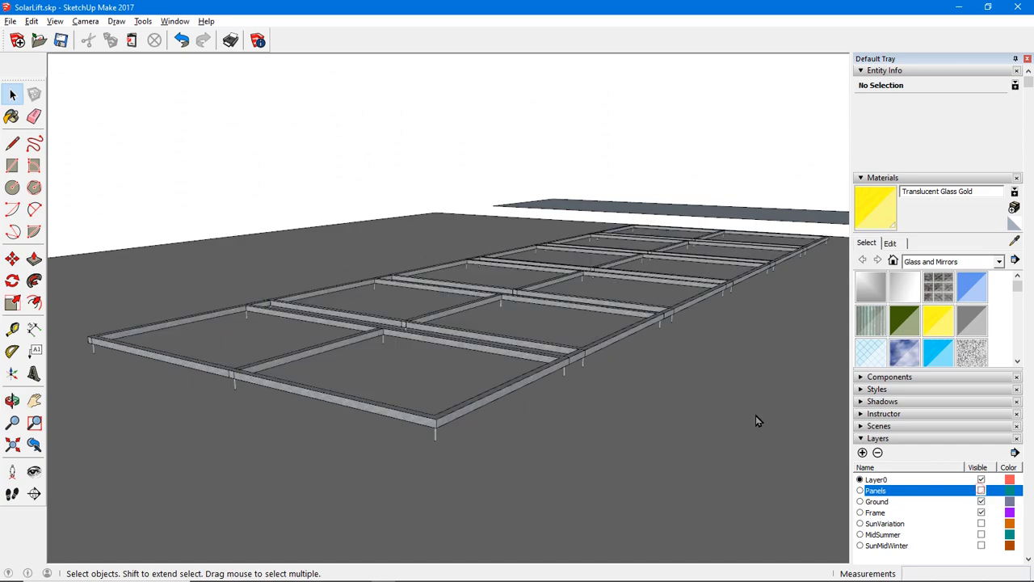
middle_click_drag(566, 351, 665, 388)
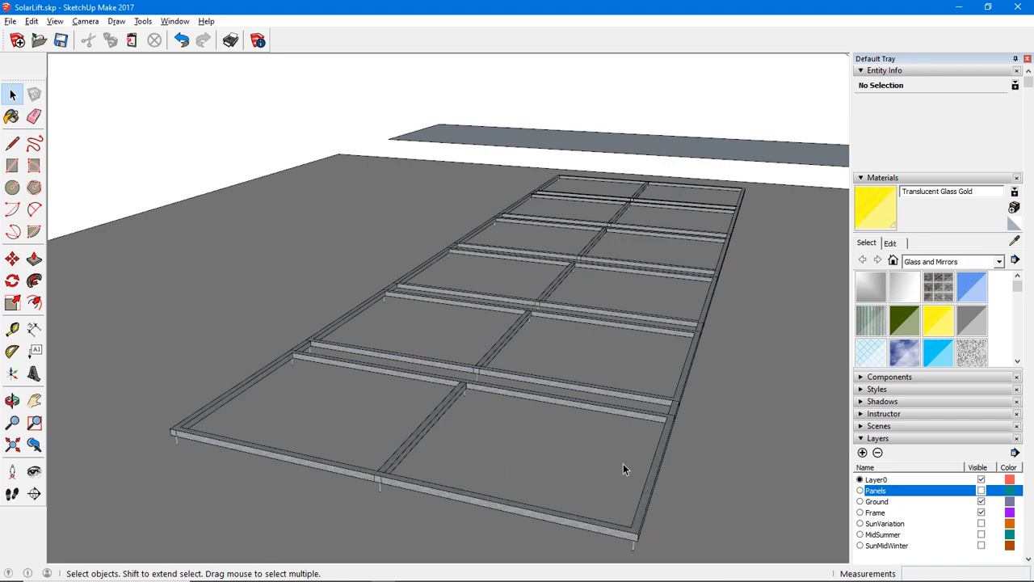
- Examine the bare frame's crossbars and short legs from its long side and from its near end
middle_click_drag(668, 430, 398, 412)
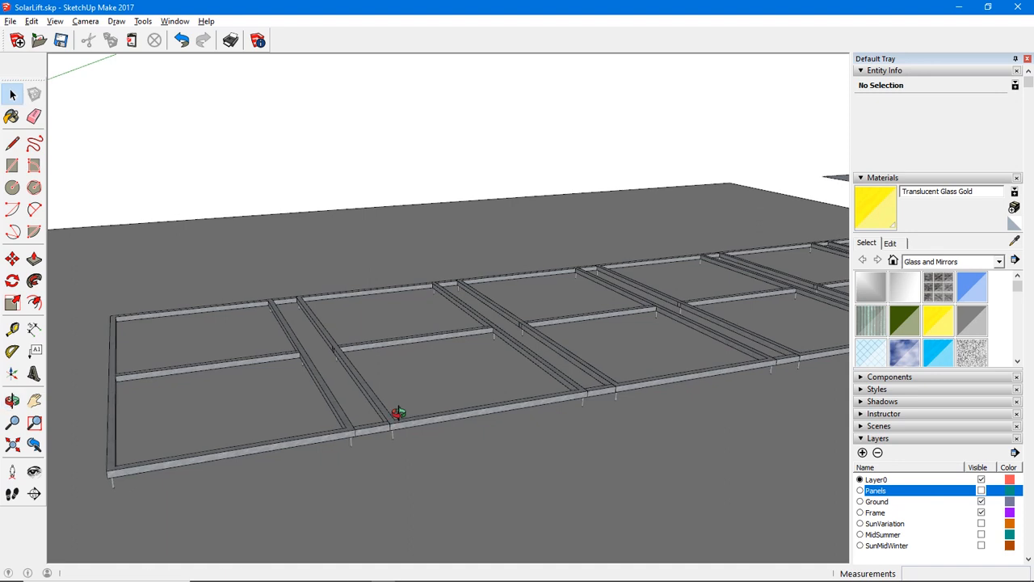
mouse_move(305, 413)
middle_mouse_down()
mouse_move(336, 412)
mouse_move(278, 410)
mouse_move(311, 407)
mouse_move(311, 436)
mouse_move(259, 432)
mouse_move(513, 406)
mouse_move(315, 423)
middle_mouse_up()
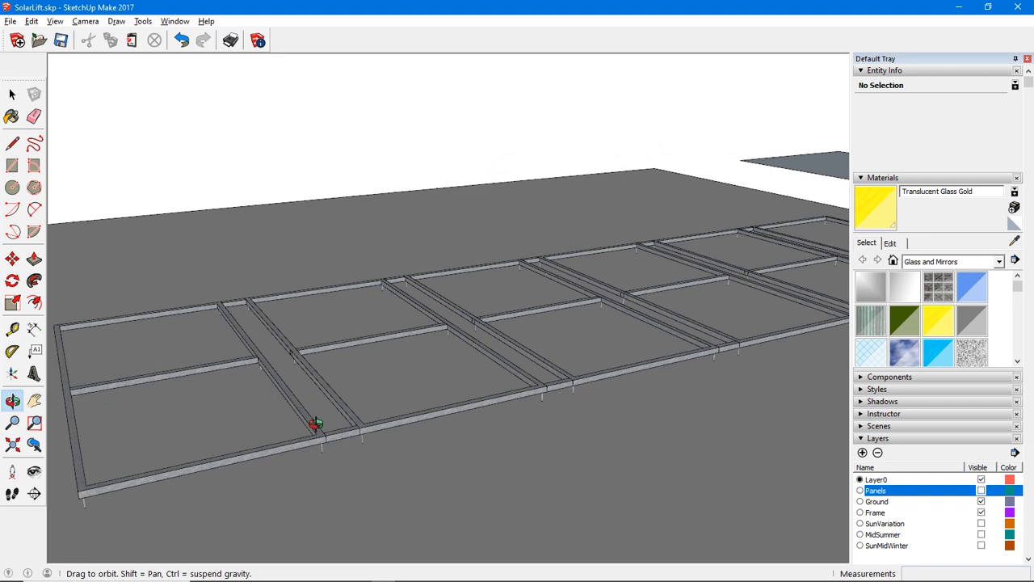
middle_click_drag(315, 423, 581, 408)
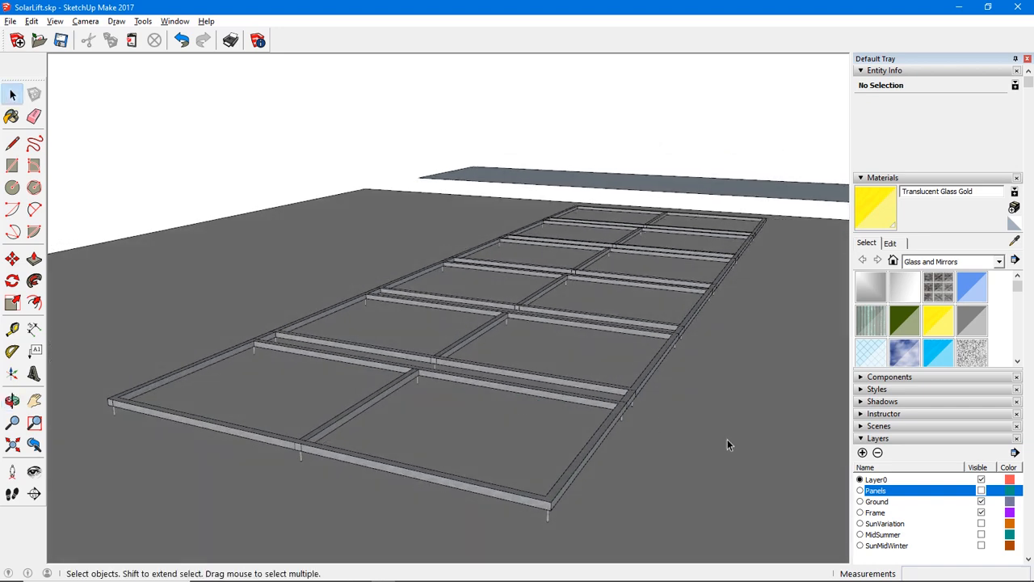
- Show the Panels layer and view the whole panel row on the ground from its long side
left_click(981, 490)
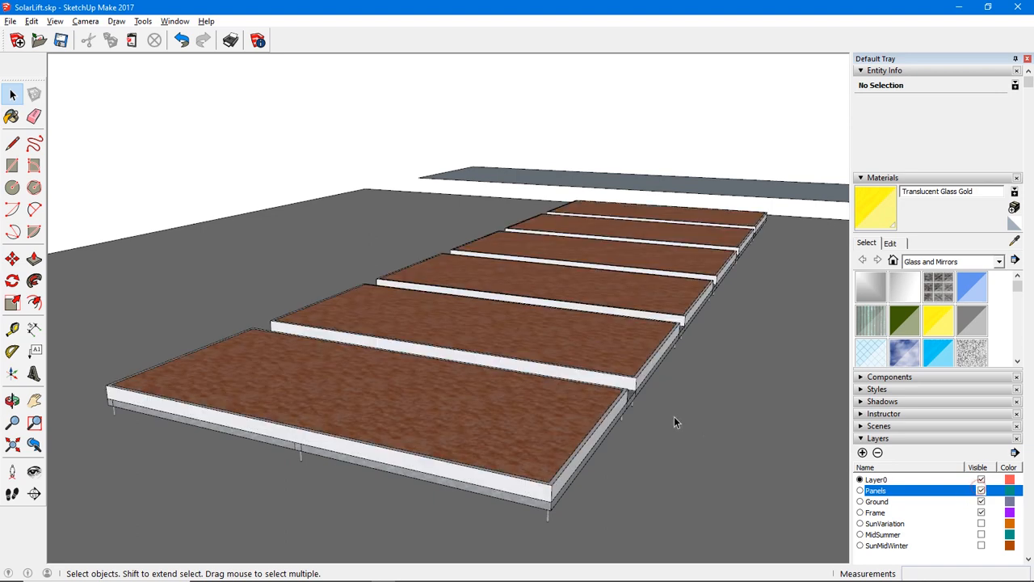
middle_click_drag(674, 419, 475, 387)
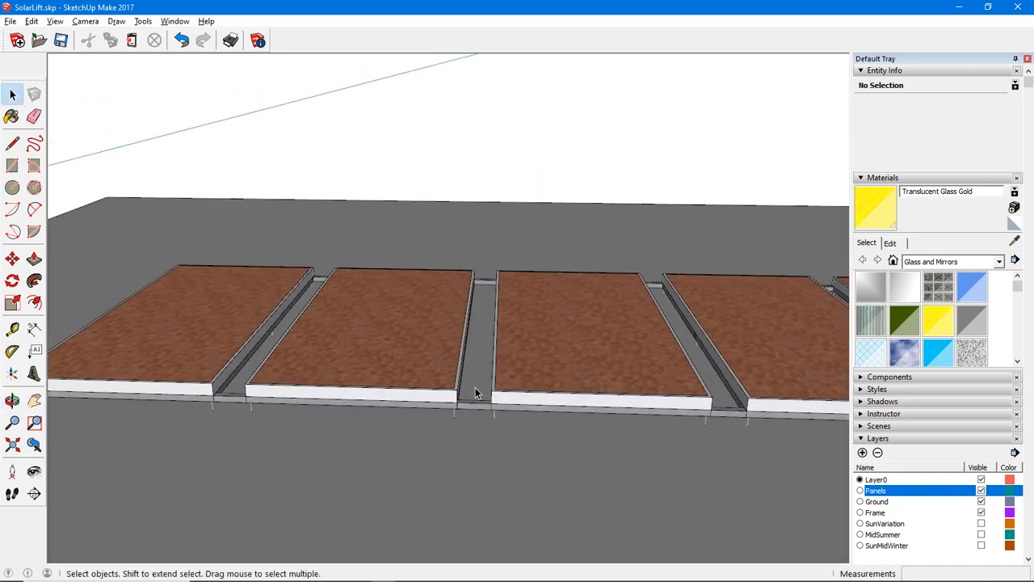
scroll(476, 387, "down", 5)
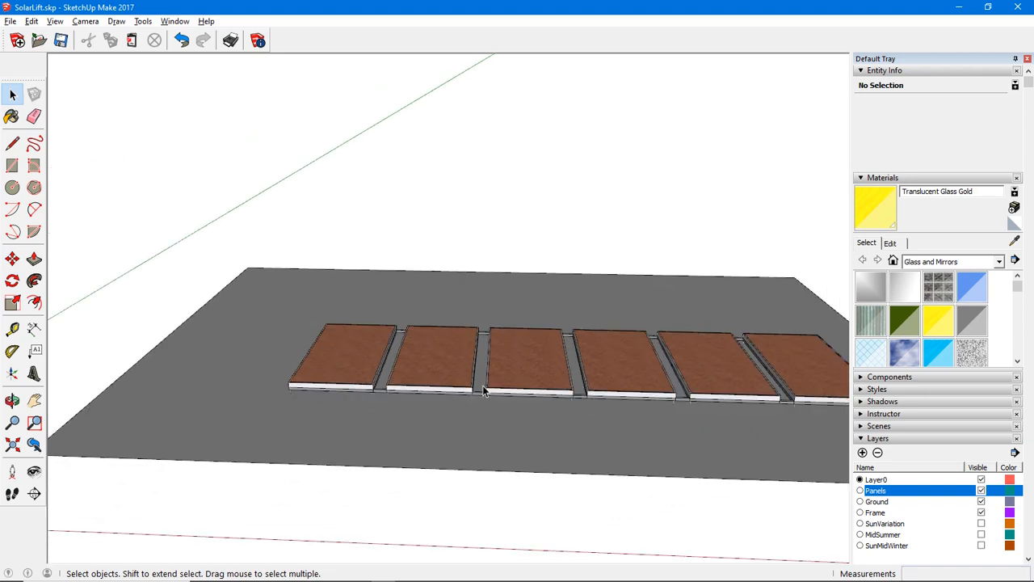
scroll(482, 390, "down", 1)
middle_click_drag(522, 360, 209, 449)
scroll(529, 419, "down", 2)
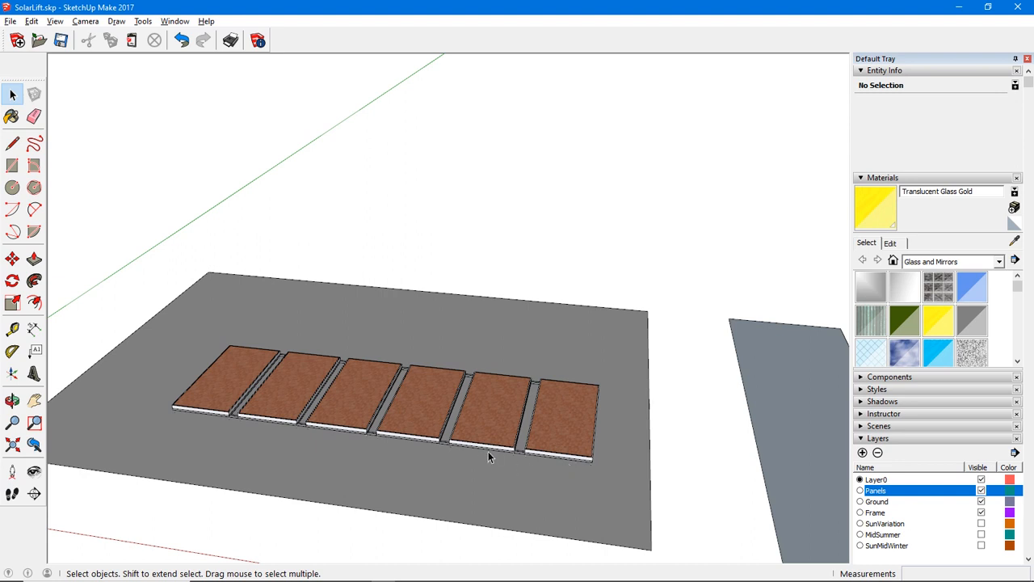
- Lock the ground group beneath the panel row
left_click(478, 524)
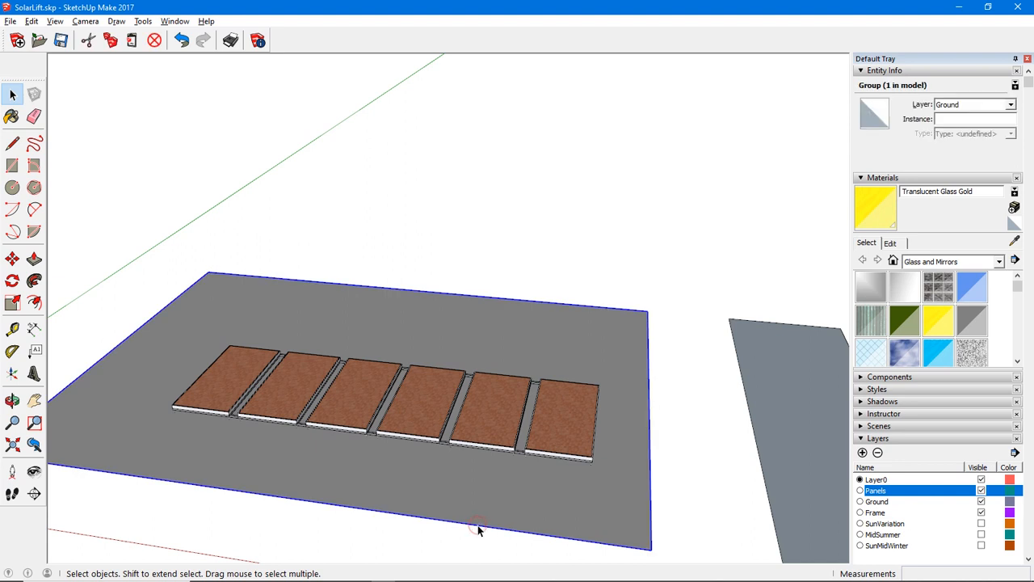
right_click(395, 472)
left_click(446, 328)
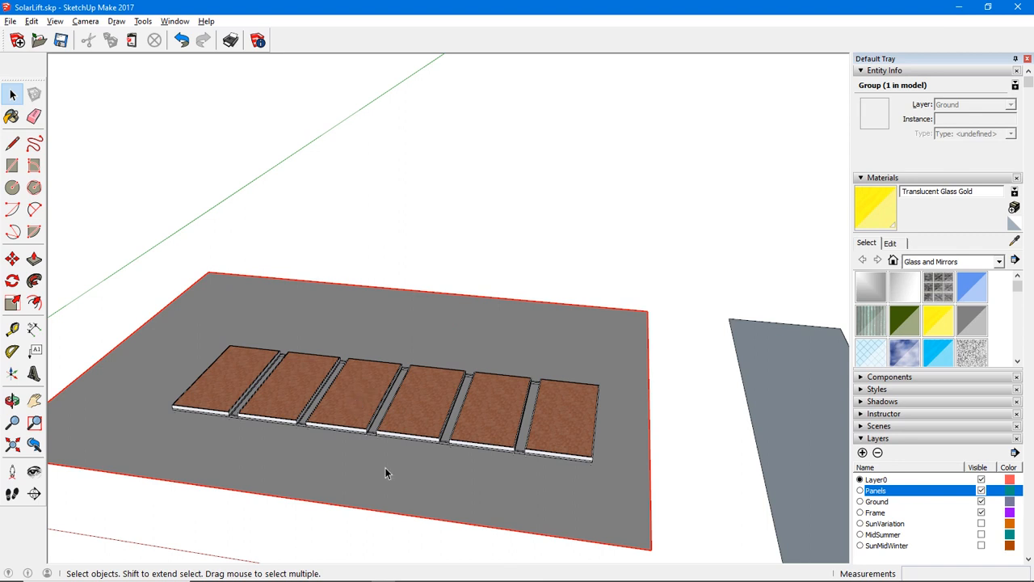
scroll(398, 468, "down", 3)
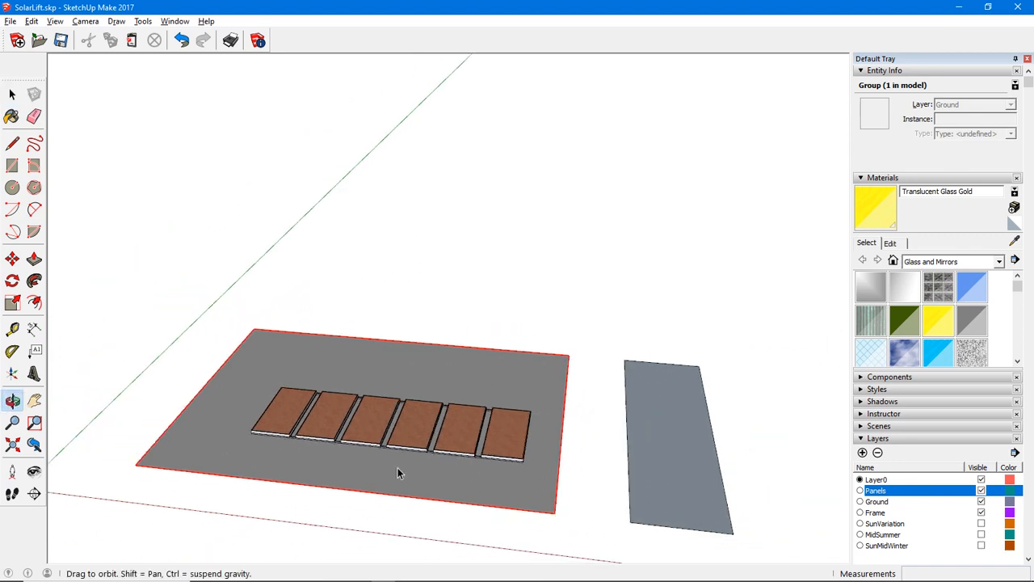
- Draw a line about 1769 mm long across the ground from the panel row's front edge to the ground's edge
left_click(12, 143)
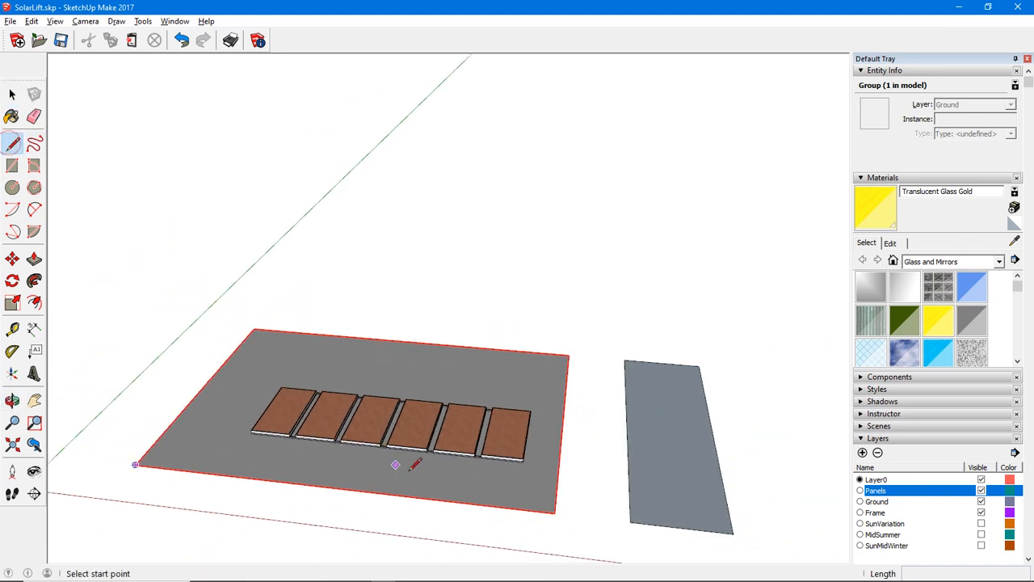
left_click(463, 456)
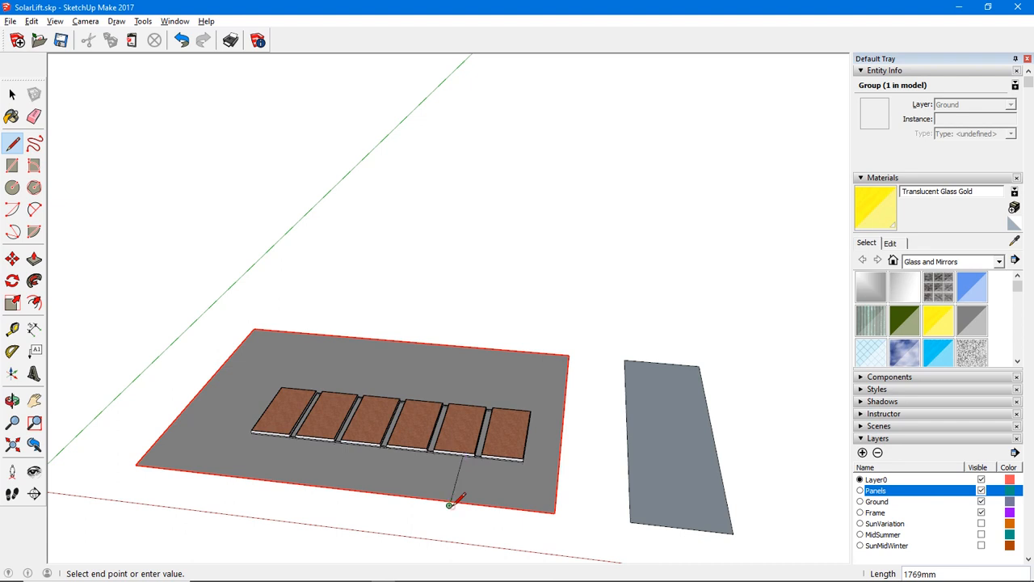
middle_click_drag(456, 485, 456, 473)
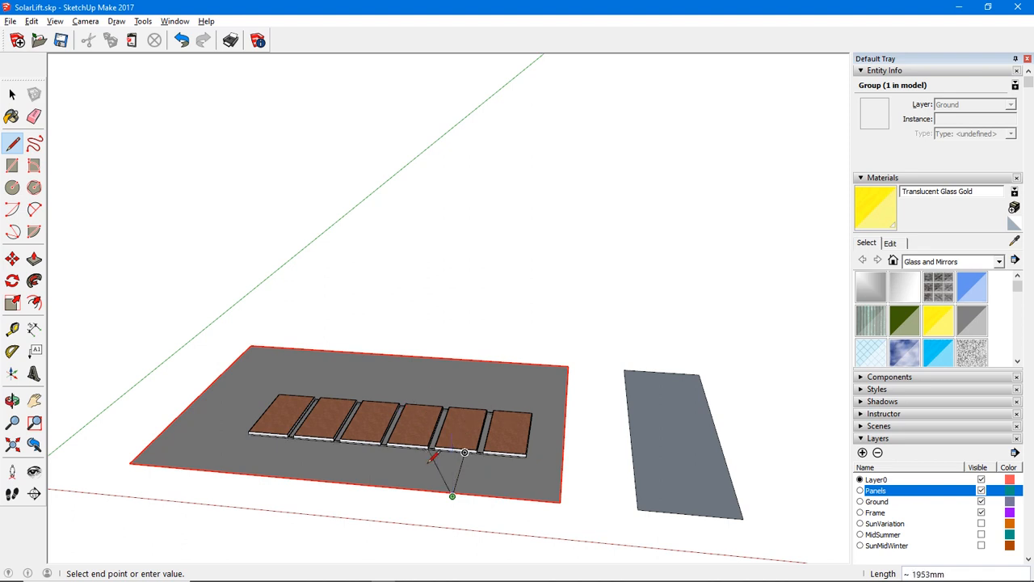
left_click(455, 470)
- Draw a vertical 1000 mm line upward from the ground line's panel-side end, and clear the ground selection
left_click(465, 452)
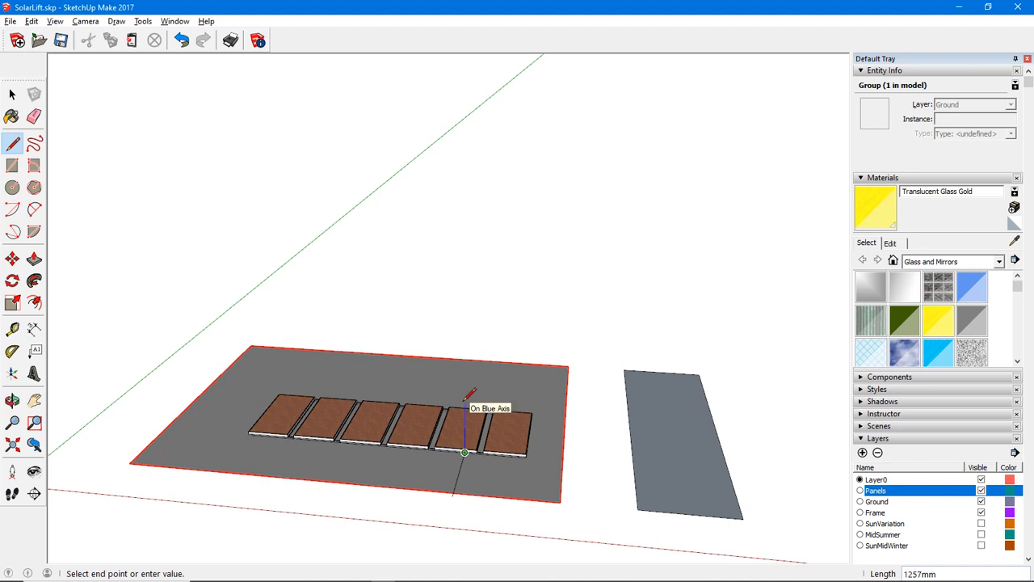
type("1000")
key("Return")
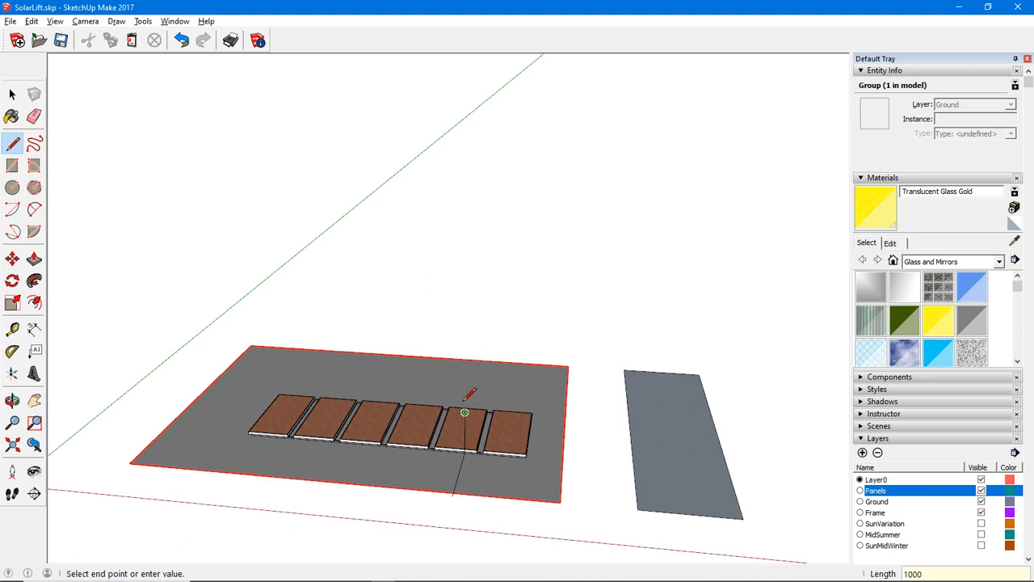
mouse_move(469, 418)
middle_mouse_down()
mouse_move(591, 415)
mouse_move(556, 402)
mouse_move(546, 410)
mouse_move(747, 409)
middle_mouse_up()
middle_click_drag(562, 428, 560, 433)
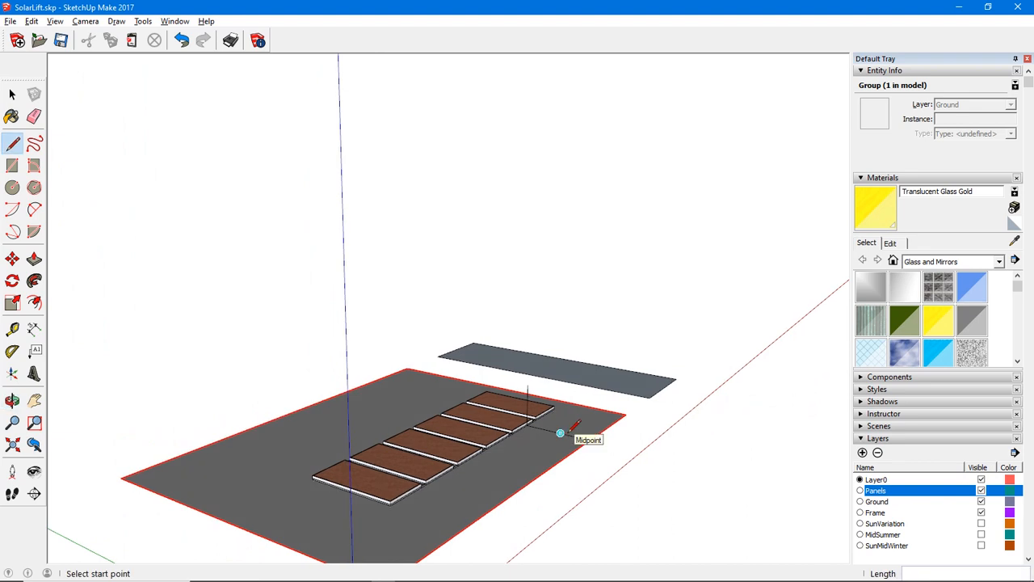
key("space")
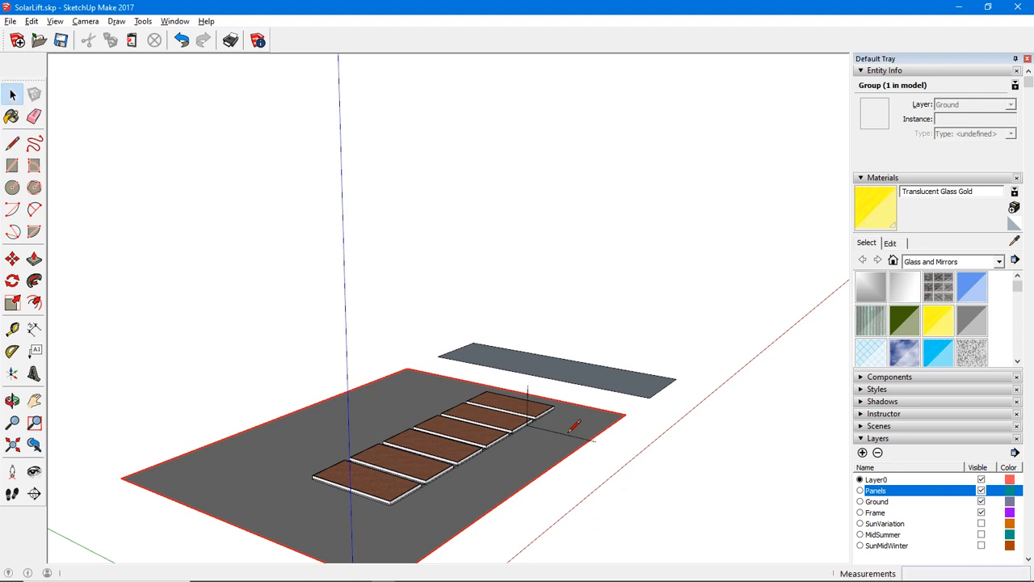
left_click(626, 321)
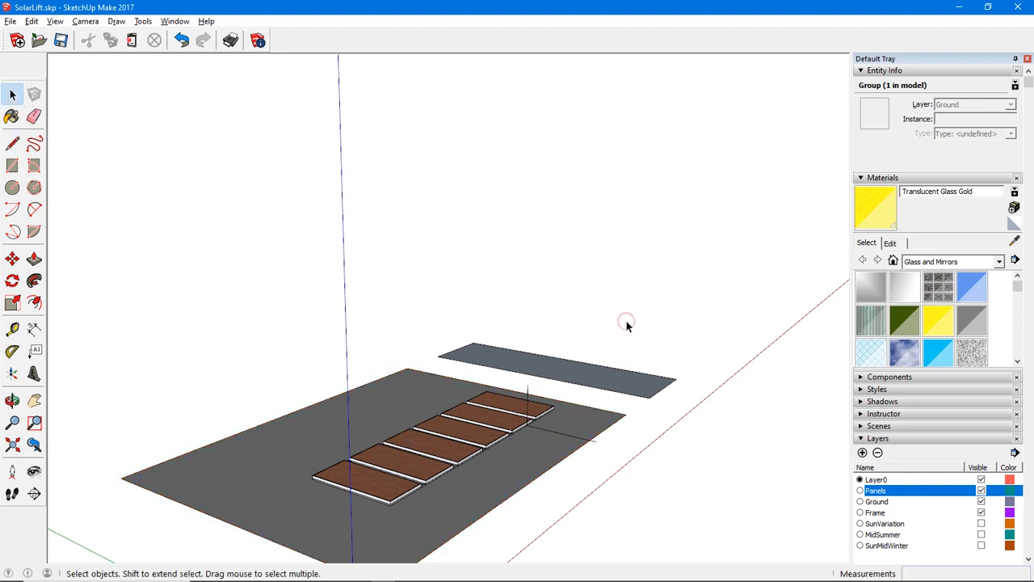
- Examine the panel row together with the vertical line and the ground line from several sides
middle_click_drag(622, 328, 612, 347)
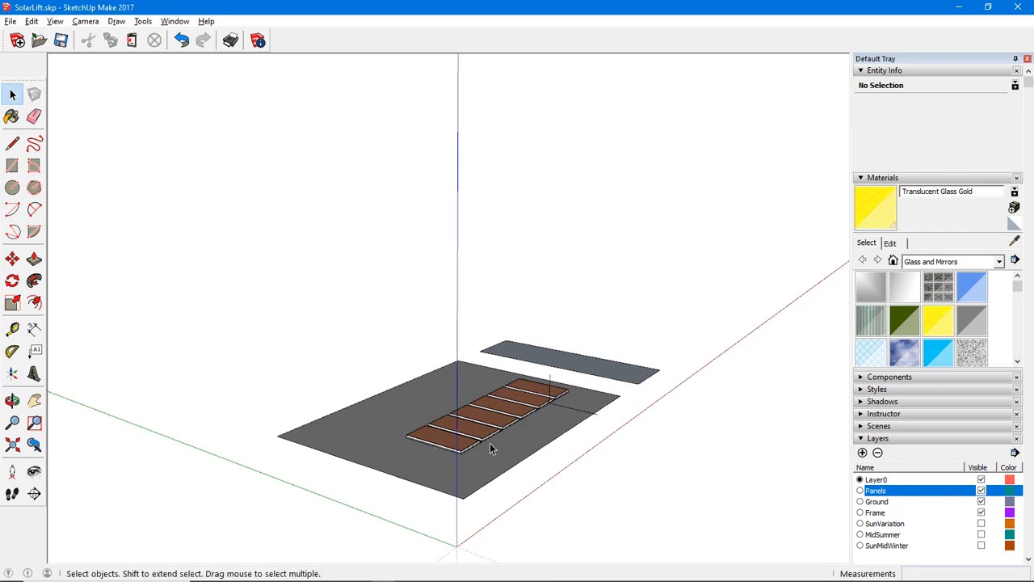
middle_click_drag(489, 443, 396, 443)
scroll(400, 443, "up", 2)
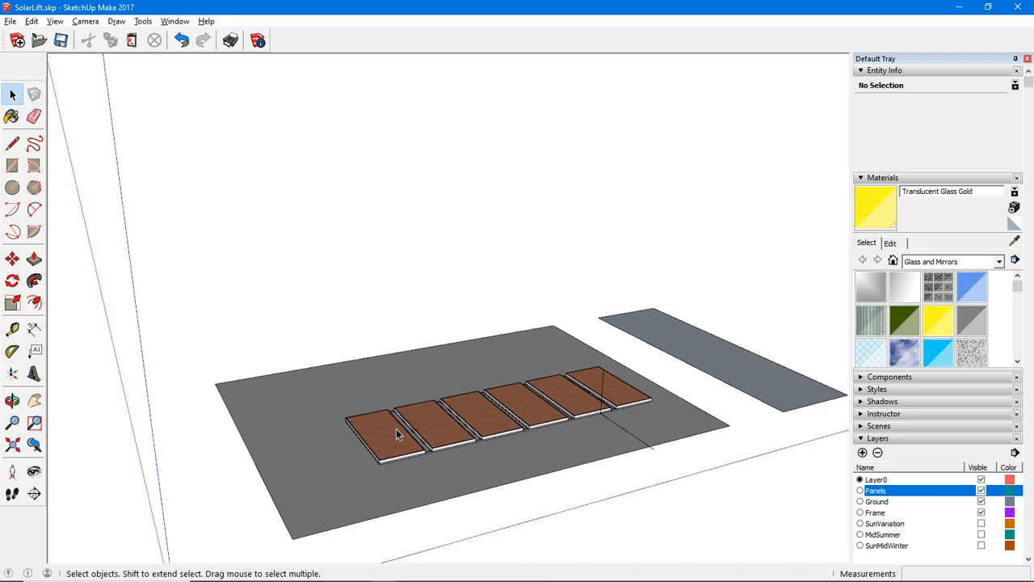
middle_click_drag(396, 429, 518, 429)
right_click(517, 429)
left_click(400, 272)
middle_click_drag(277, 385, 428, 414)
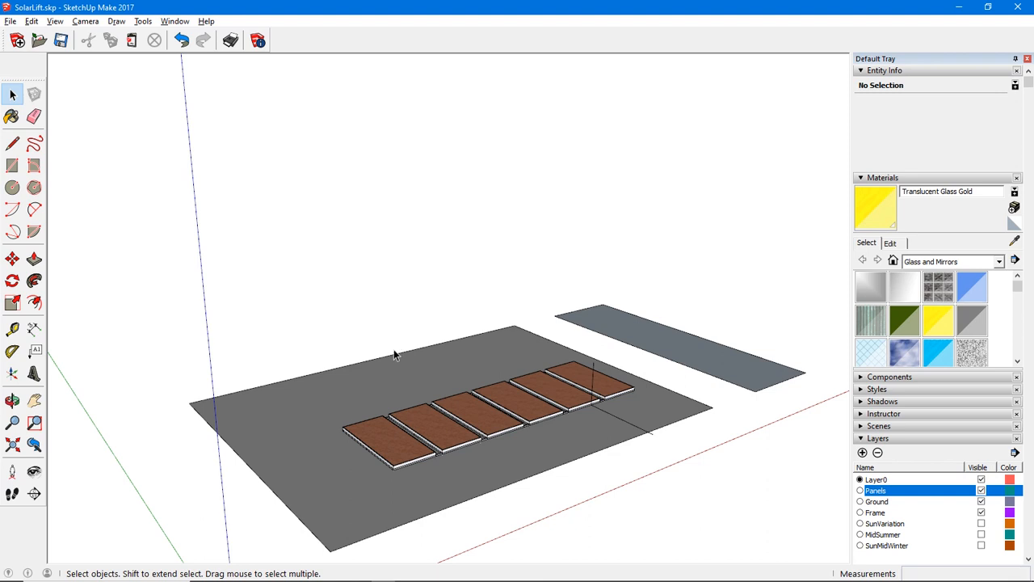
middle_click_drag(381, 361, 441, 338)
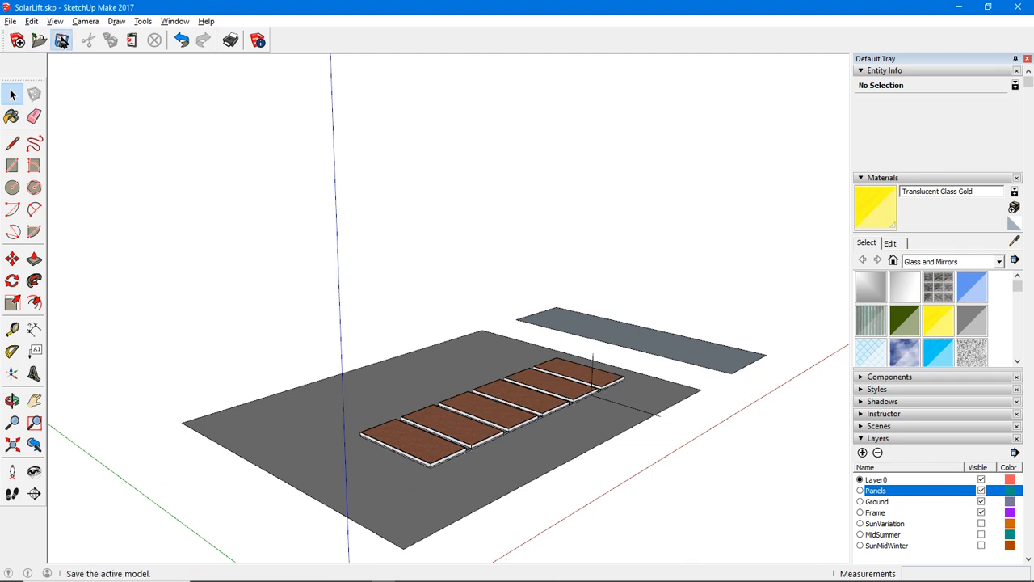
- Open the recent model Neuway Dakke 2.skp and select the green 007 & 008 area on the roof plan
left_click(12, 22)
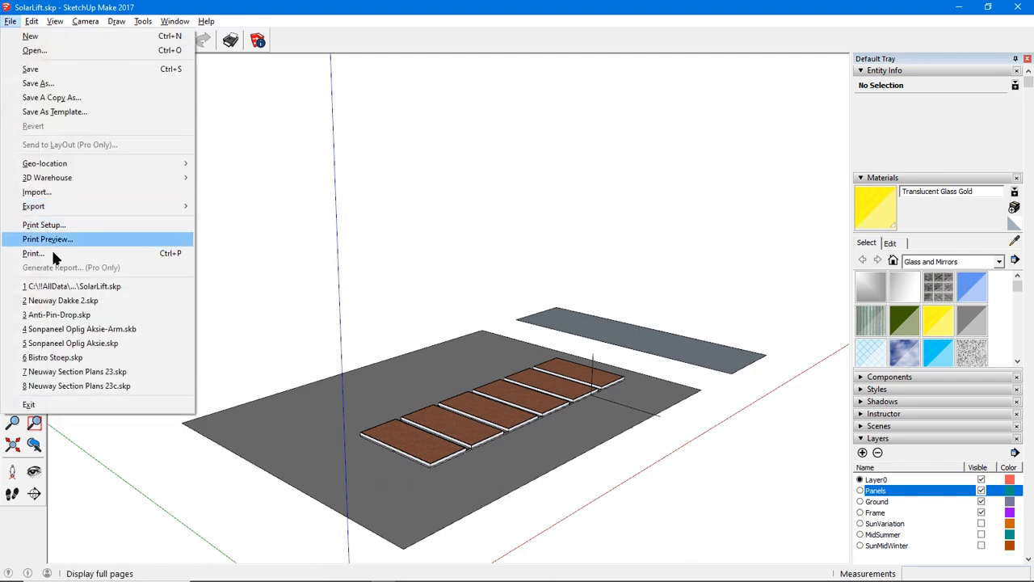
left_click(63, 301)
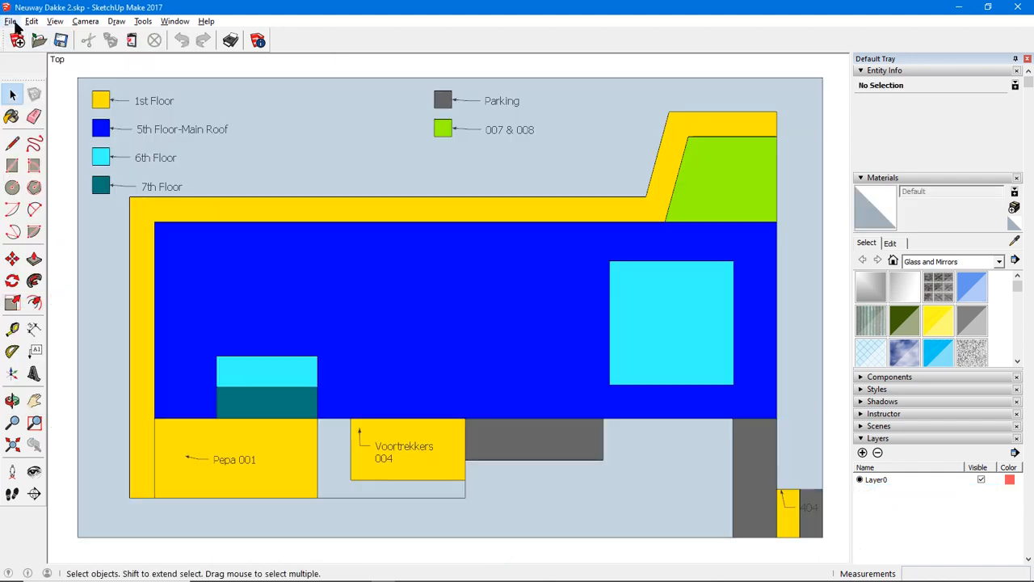
middle_click_drag(262, 331, 279, 323)
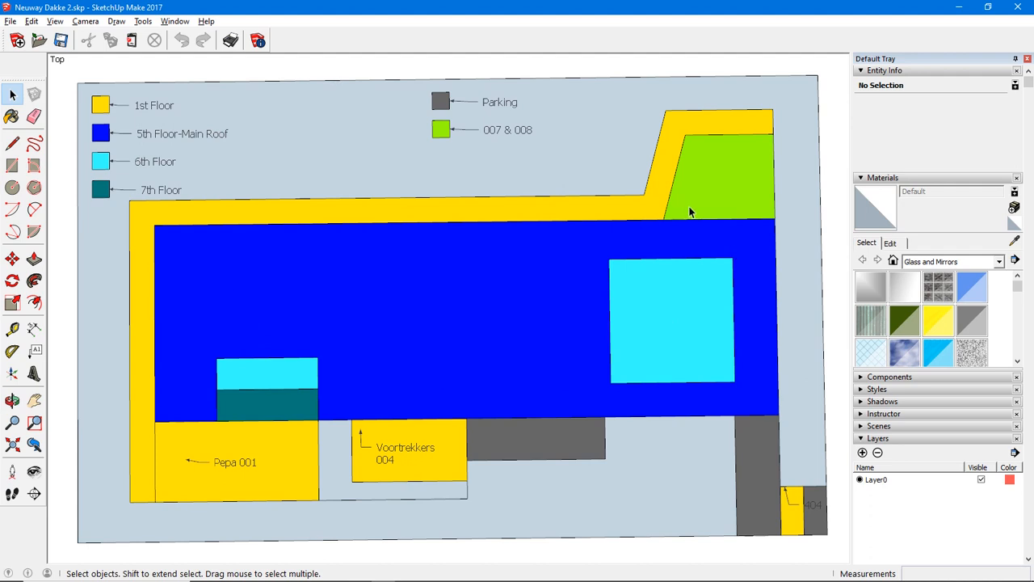
left_click(712, 168)
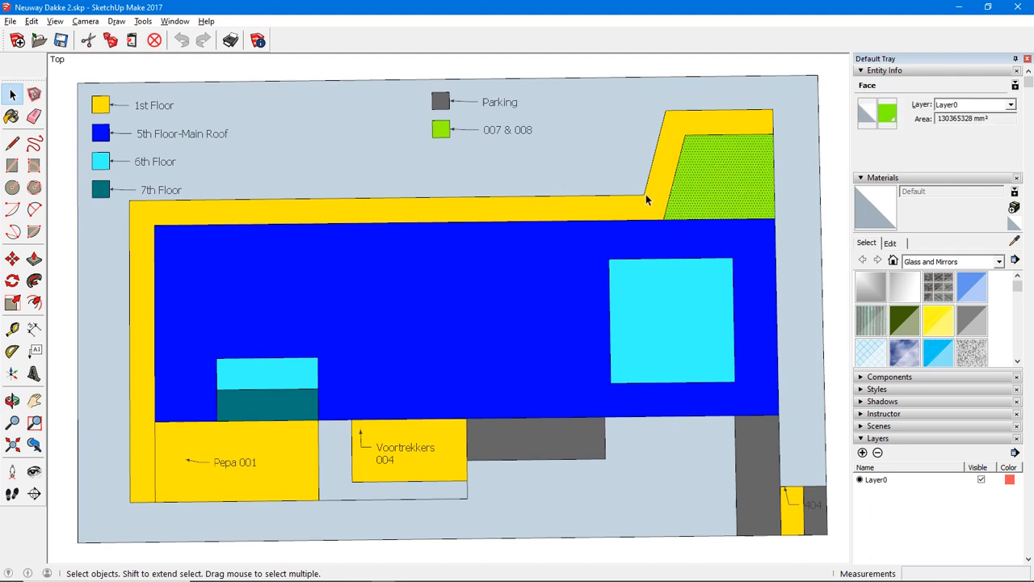
- Open Sonpaneel Oplig Aksie-Arm.skb and inspect the panel frame with its upright arms and the hinged link near its corner
left_click(10, 22)
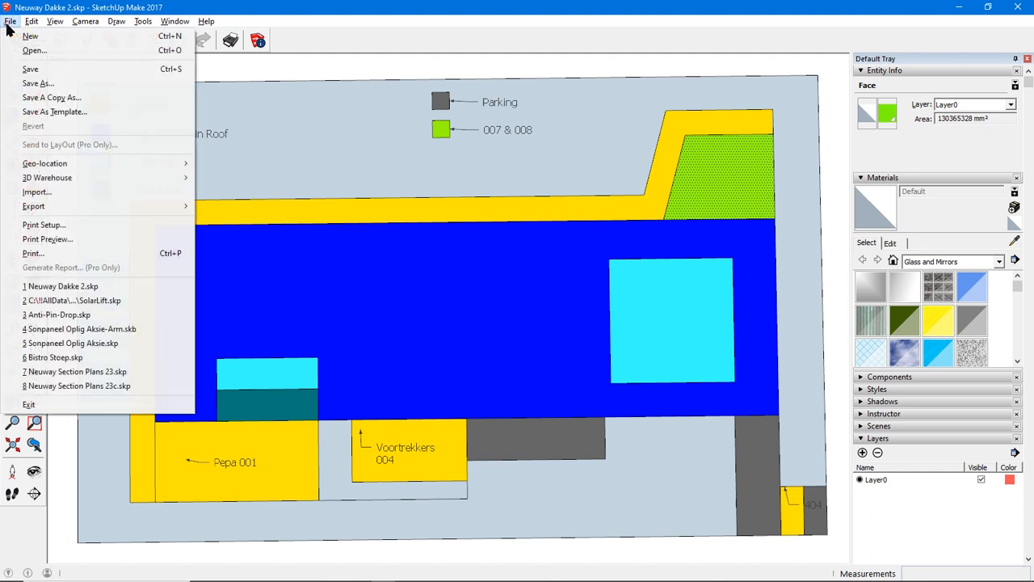
left_click(58, 333)
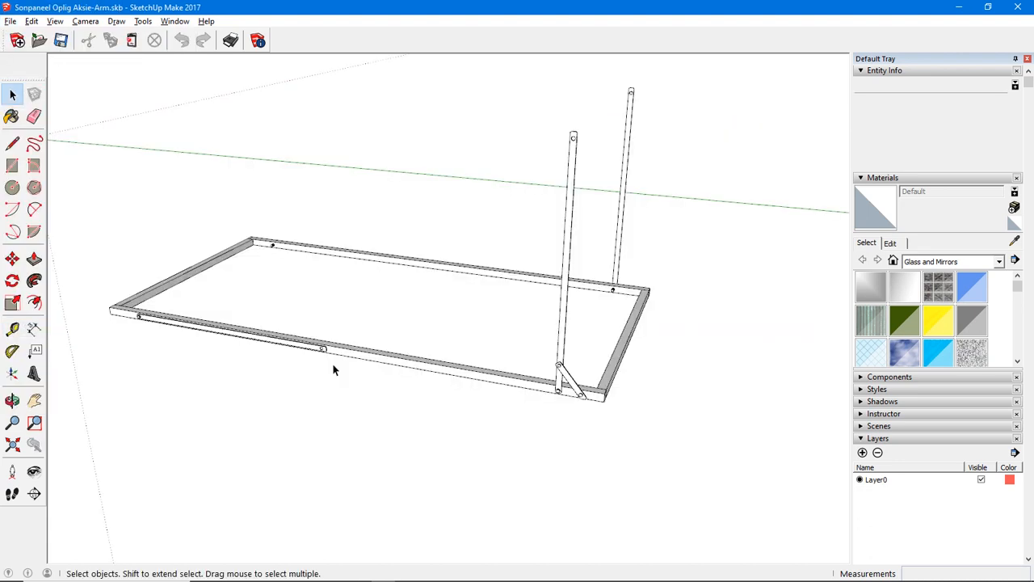
middle_click_drag(481, 331, 575, 342)
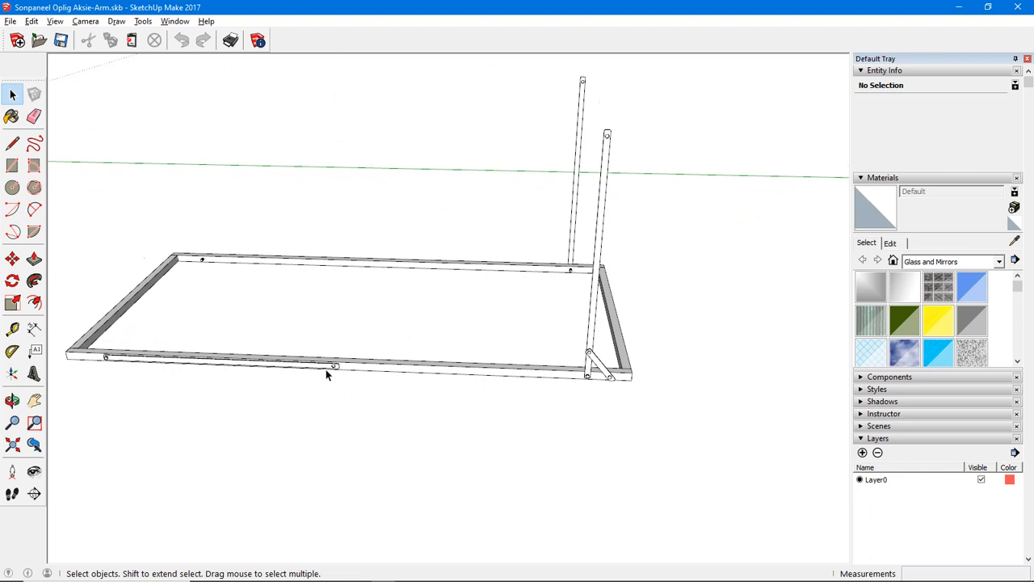
scroll(326, 370, "up", 4)
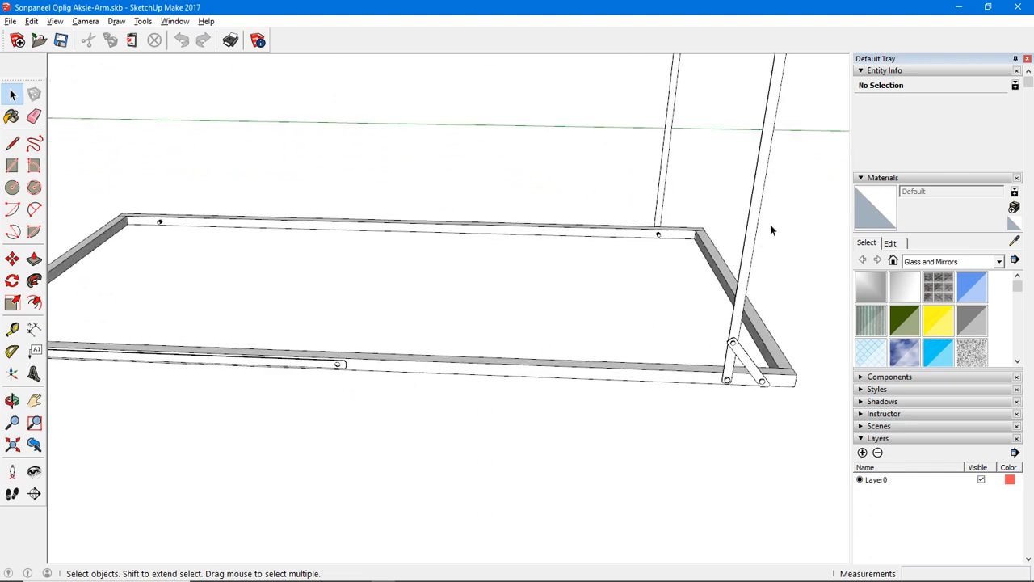
middle_click_drag(681, 341, 624, 349)
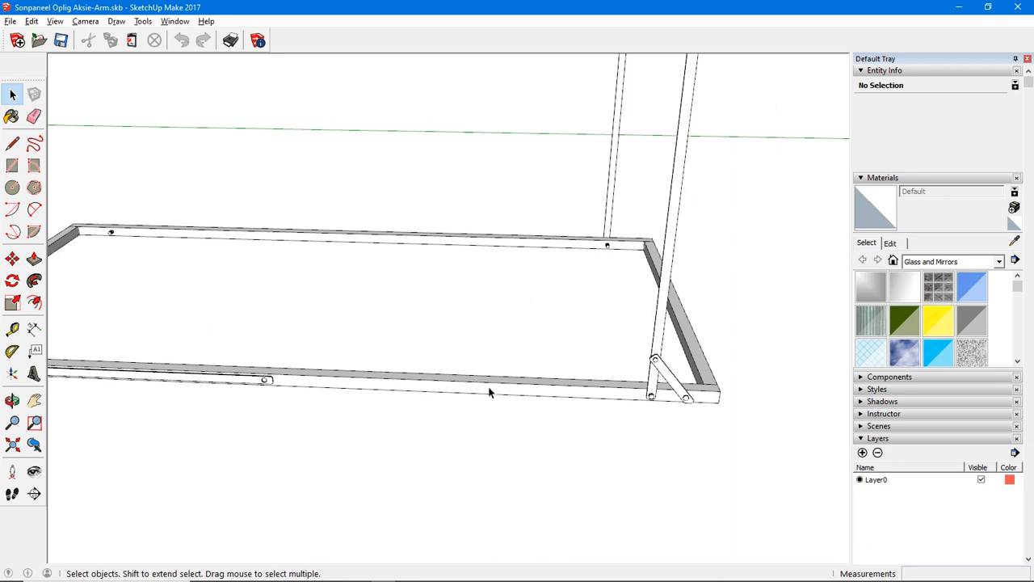
middle_click_drag(586, 380, 435, 326)
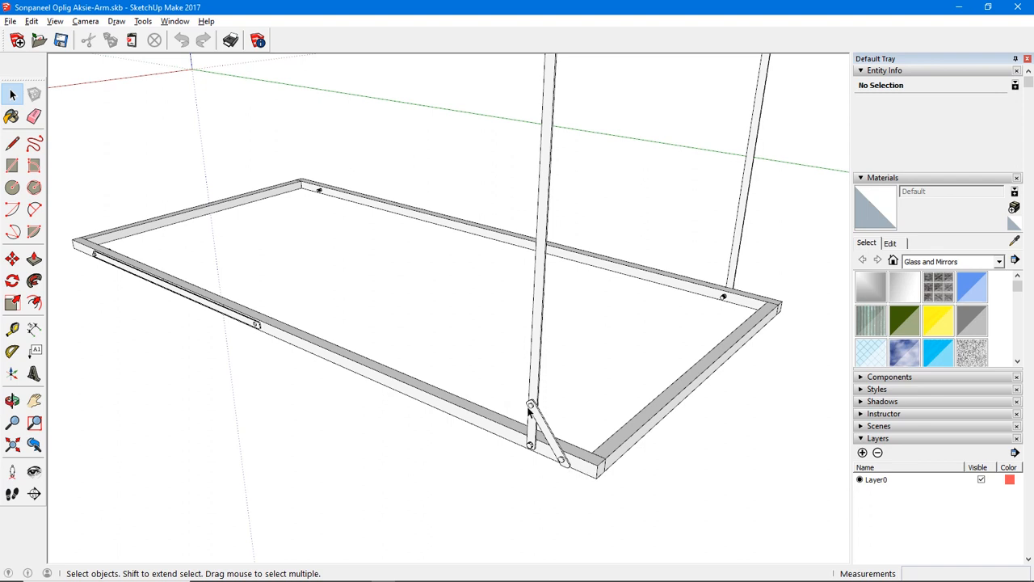
scroll(530, 413, "down", 2)
middle_click_drag(544, 332, 538, 298)
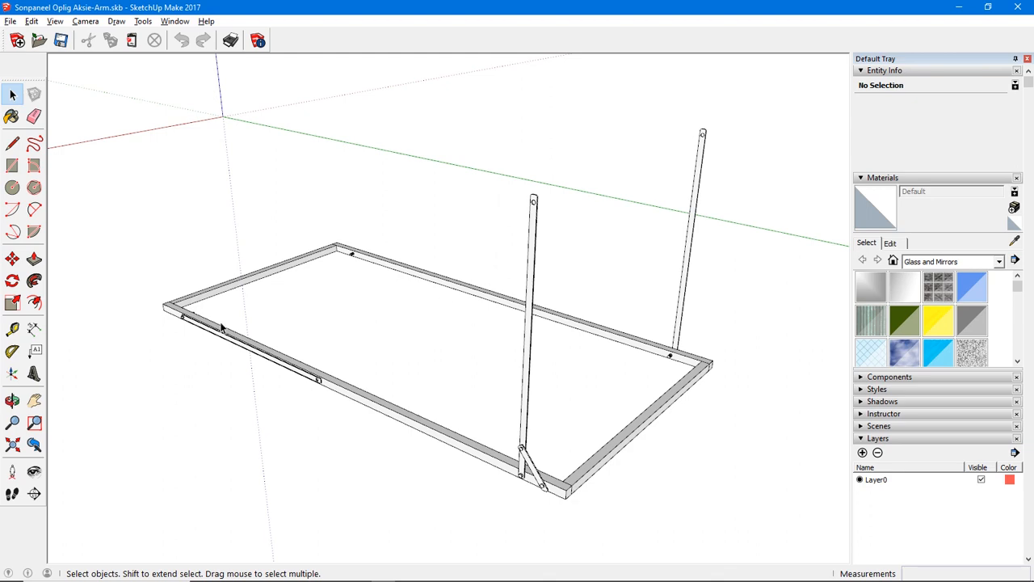
- Start a new SketchUp session and open the recent model SolarLift.skp
left_click(11, 572)
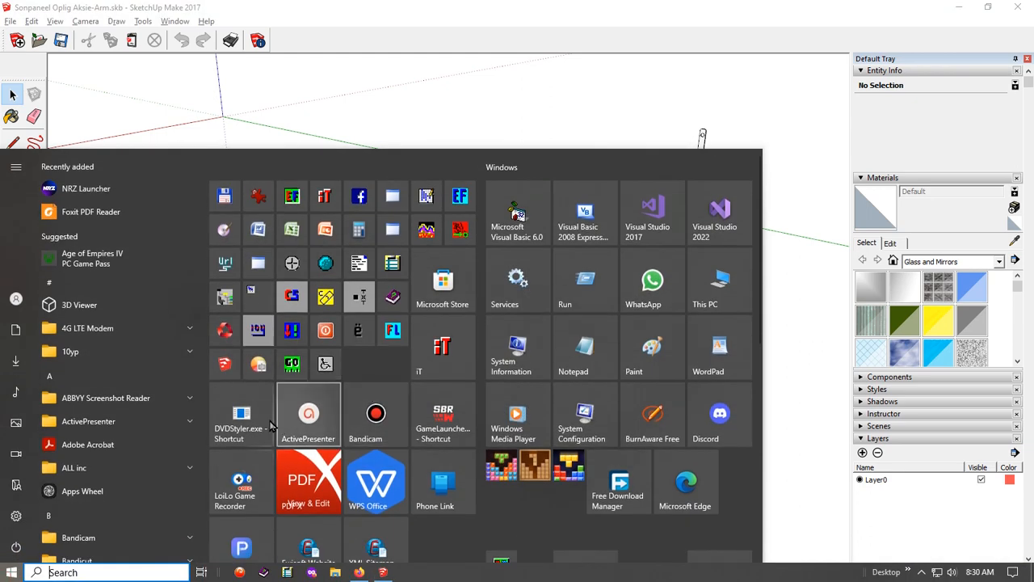
left_click(222, 354)
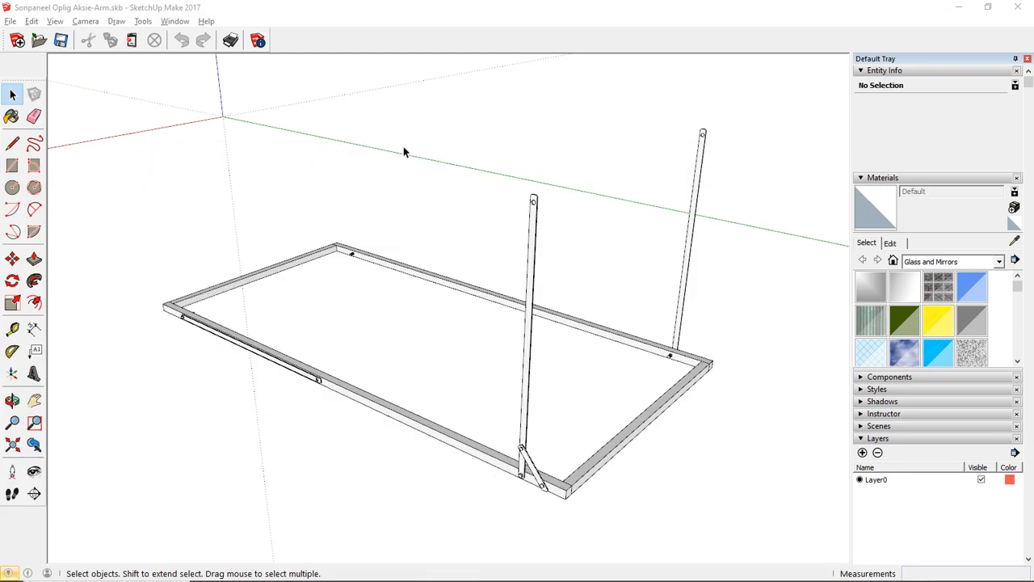
left_click(596, 486)
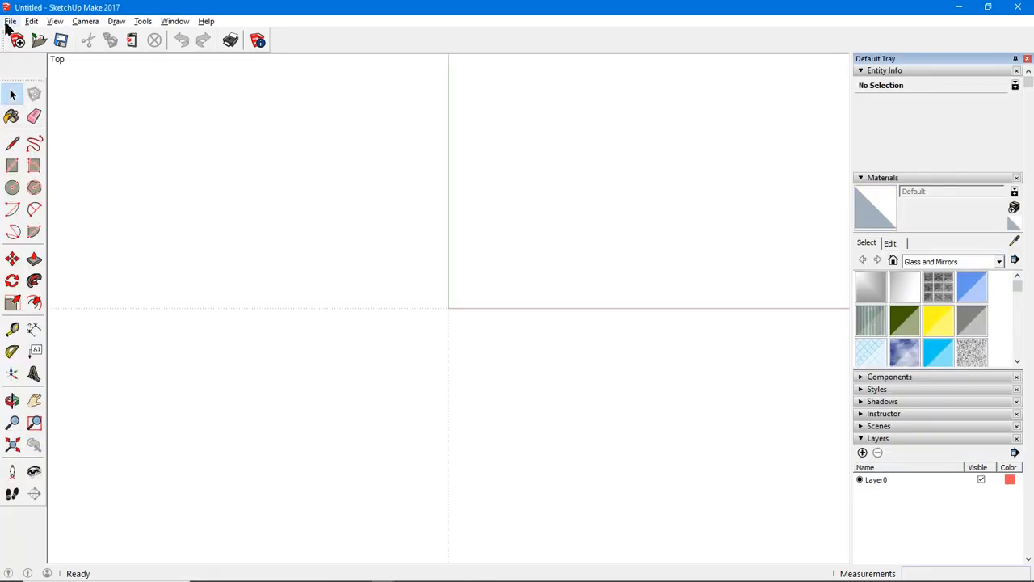
left_click(10, 21)
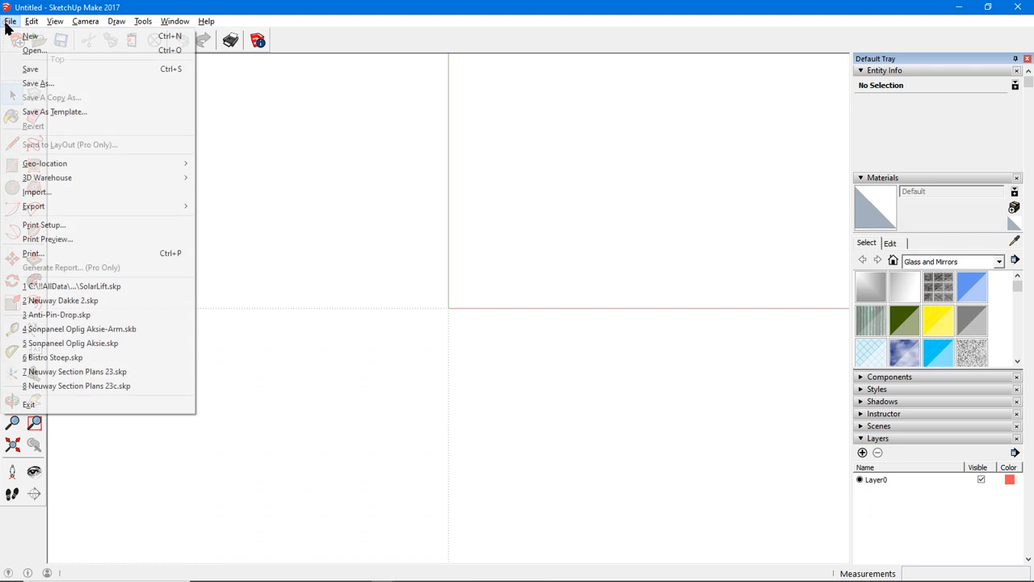
left_click(81, 286)
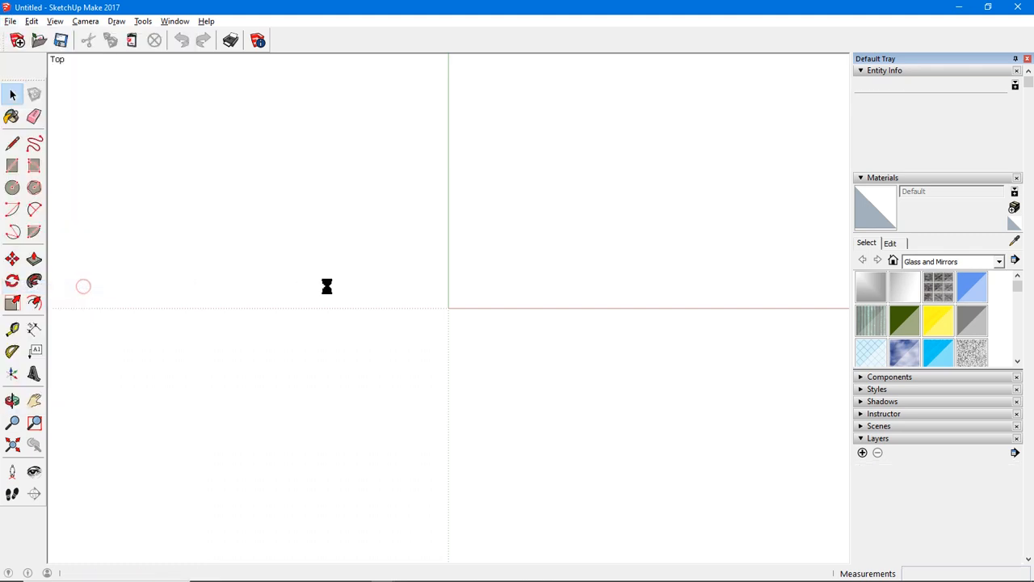
- Lock the group of the nearest end panel in the row and clear the selection
middle_click_drag(412, 292, 374, 296)
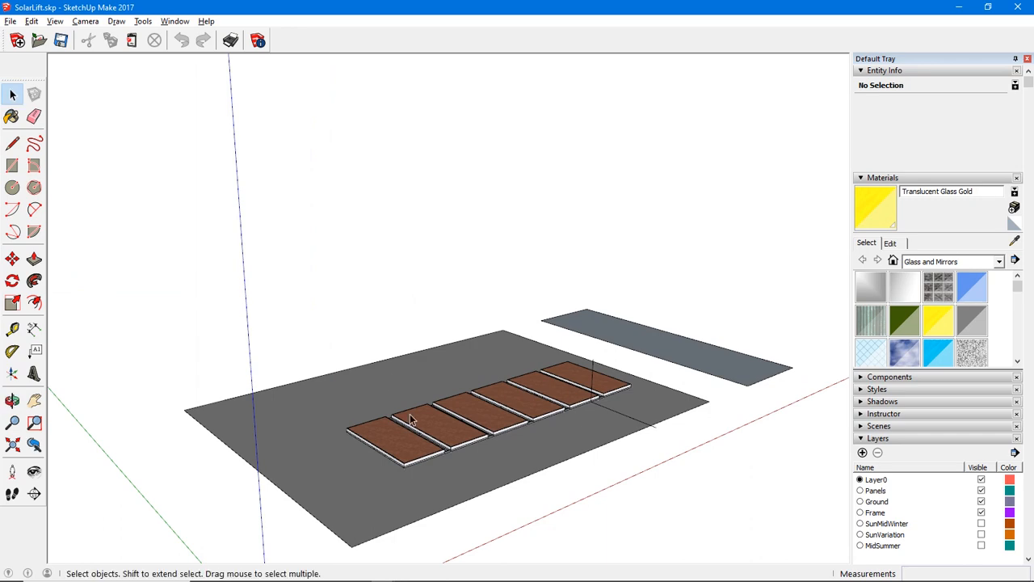
scroll(417, 432, "up", 3)
middle_click_drag(418, 440, 391, 307)
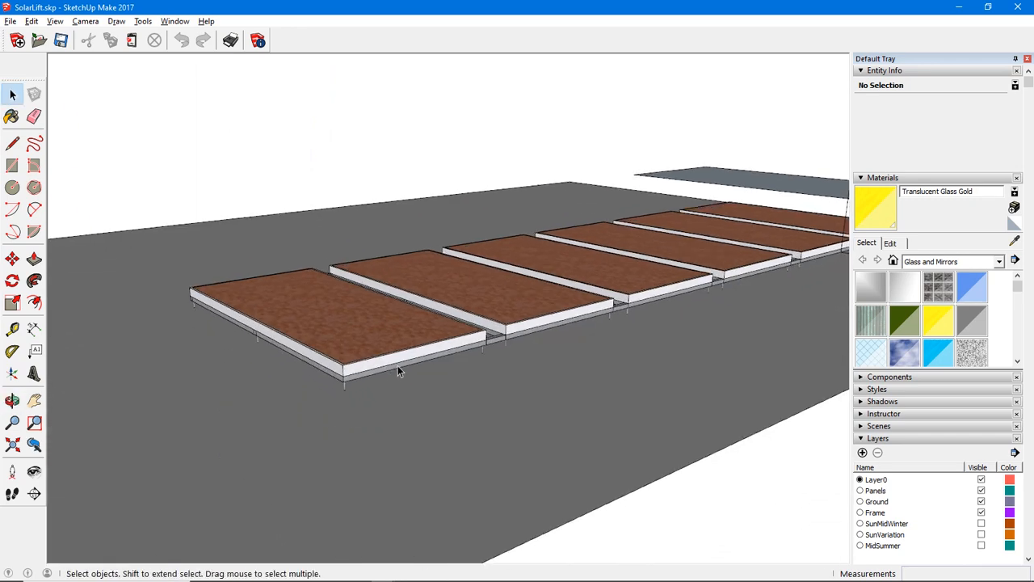
scroll(401, 363, "up", 3)
scroll(405, 366, "up", 2)
middle_click_drag(446, 353, 348, 368)
right_click(353, 356)
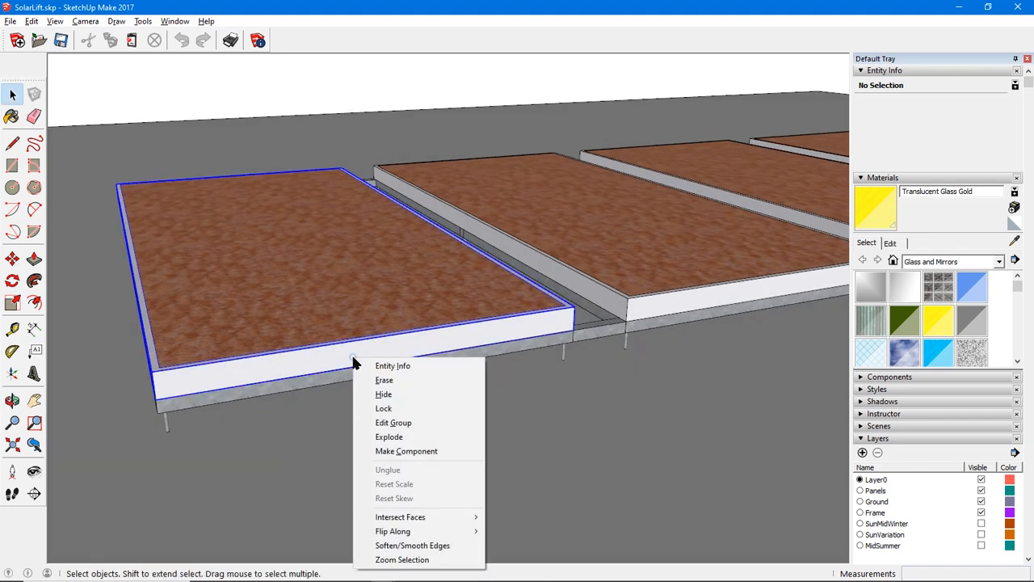
left_click(397, 409)
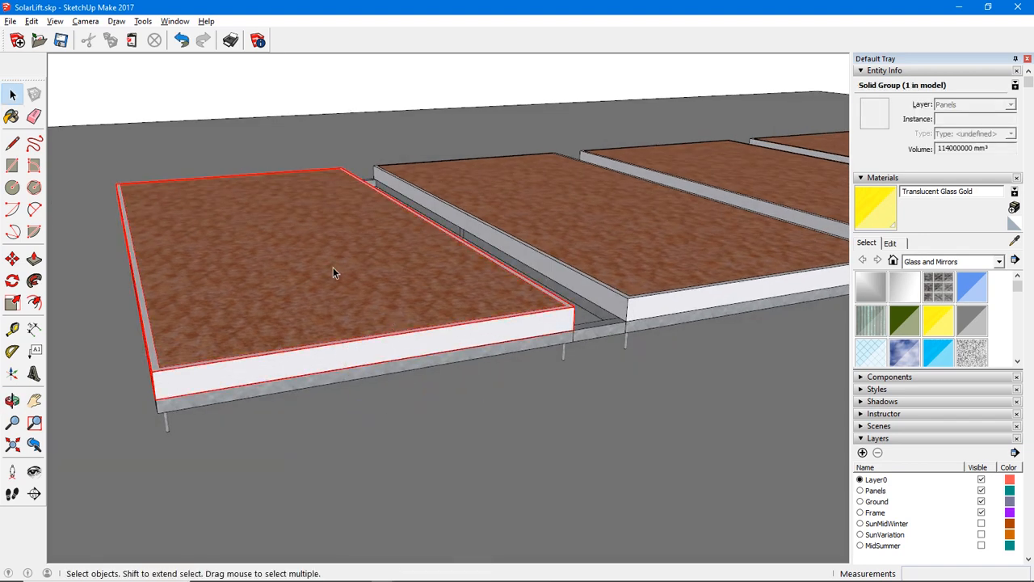
left_click(185, 89)
middle_click_drag(266, 314, 240, 284)
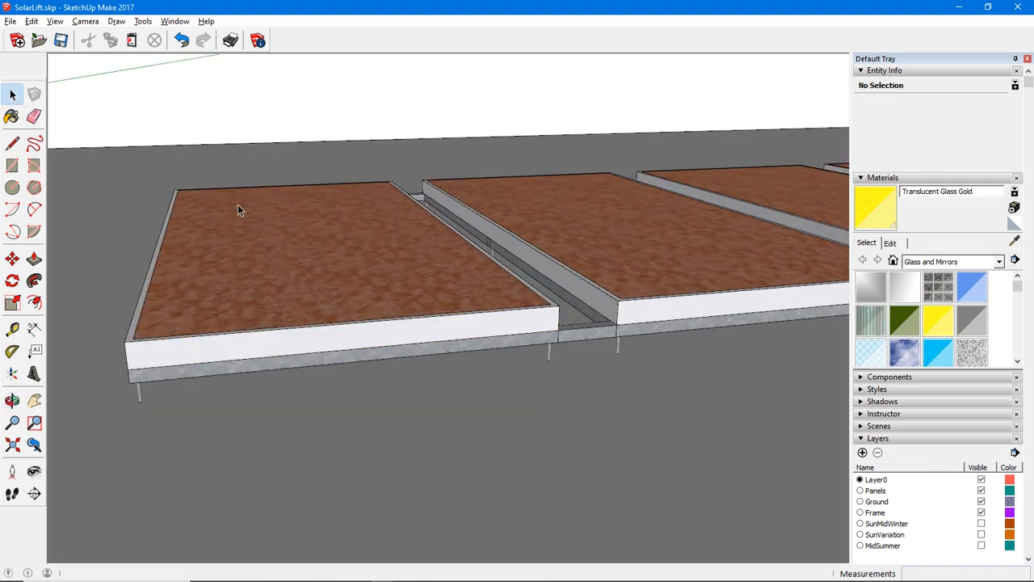
left_click(12, 143)
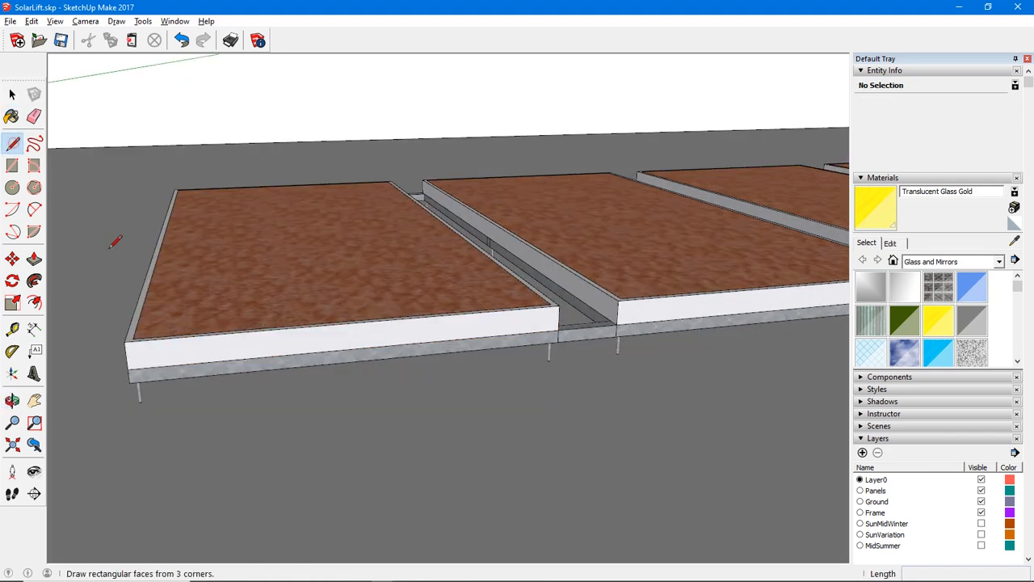
left_click(126, 354)
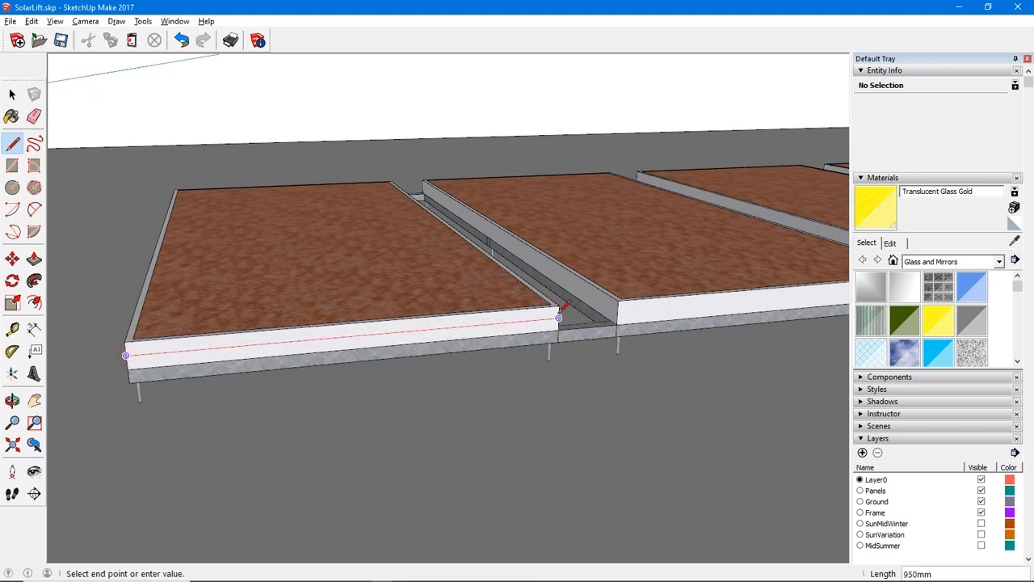
key("Escape")
- Add a horizontal guide along the locked panel's short side face, 30 mm below its top edge
key("t")
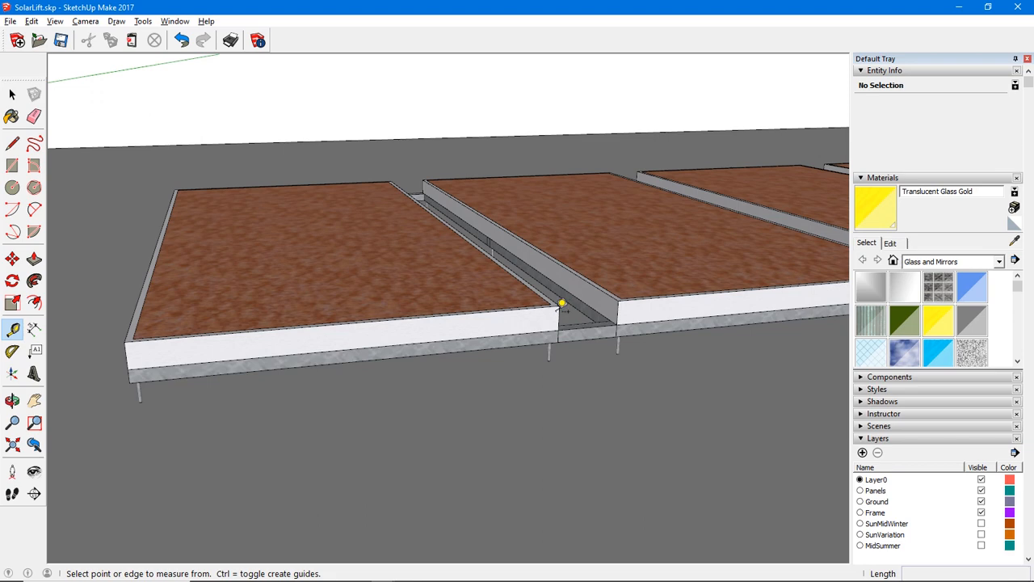
left_click(346, 319)
left_click(566, 311)
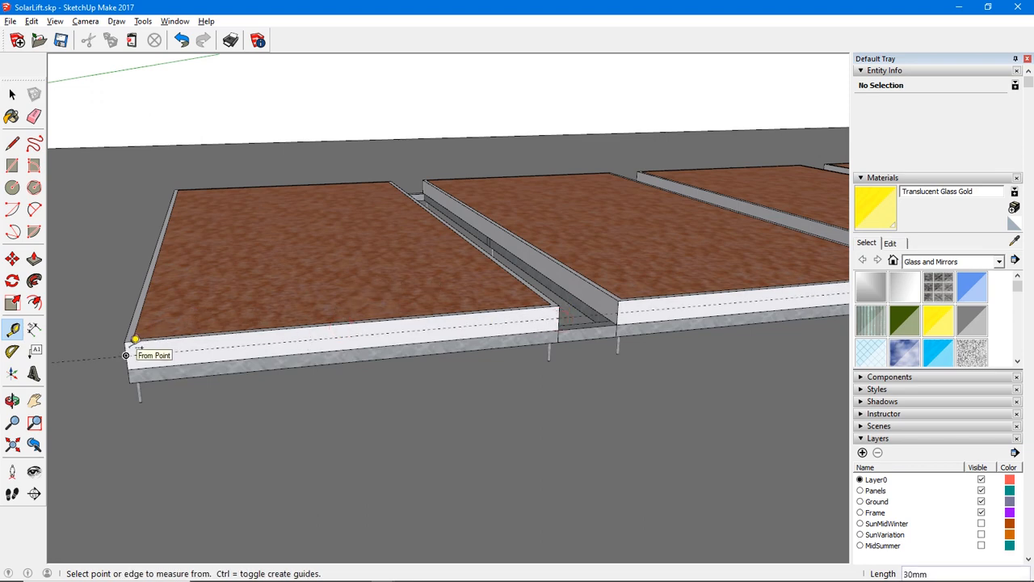
- Add a vertical guide at the middle of the panel's short side, 475 mm from its corner edge
scroll(126, 356, "up", 4)
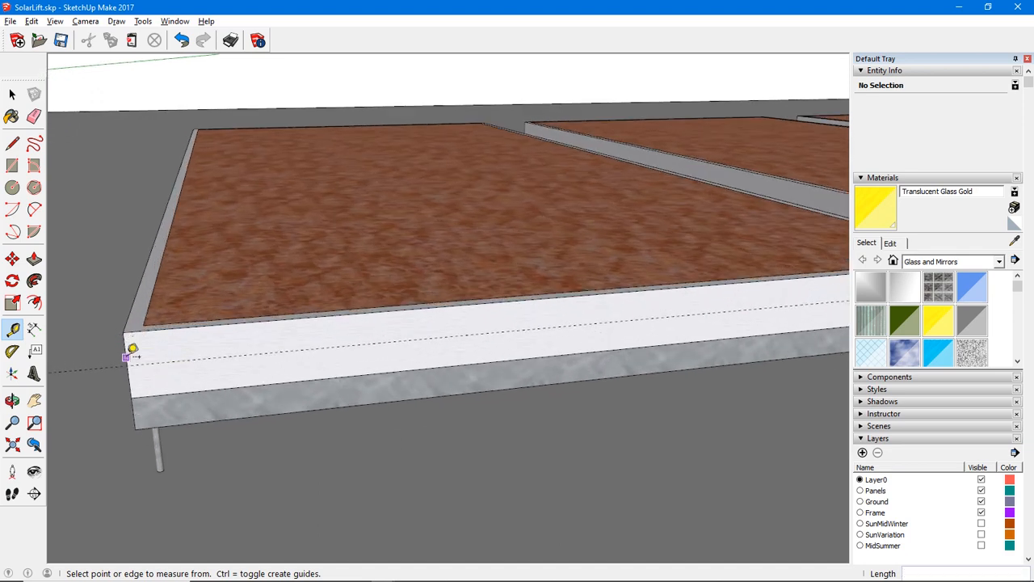
left_click(129, 353)
key("o")
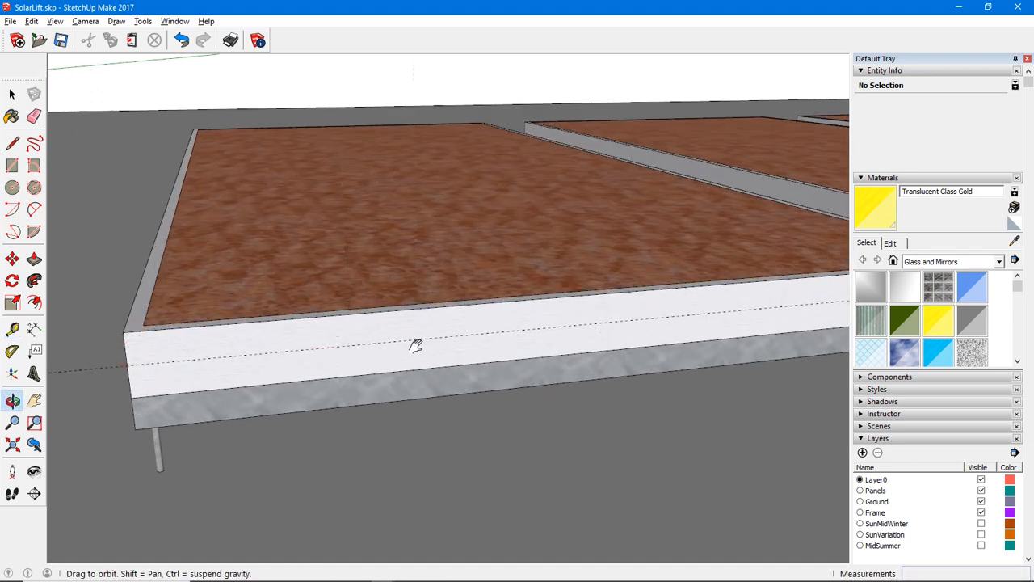
middle_click_drag(416, 346, 230, 368)
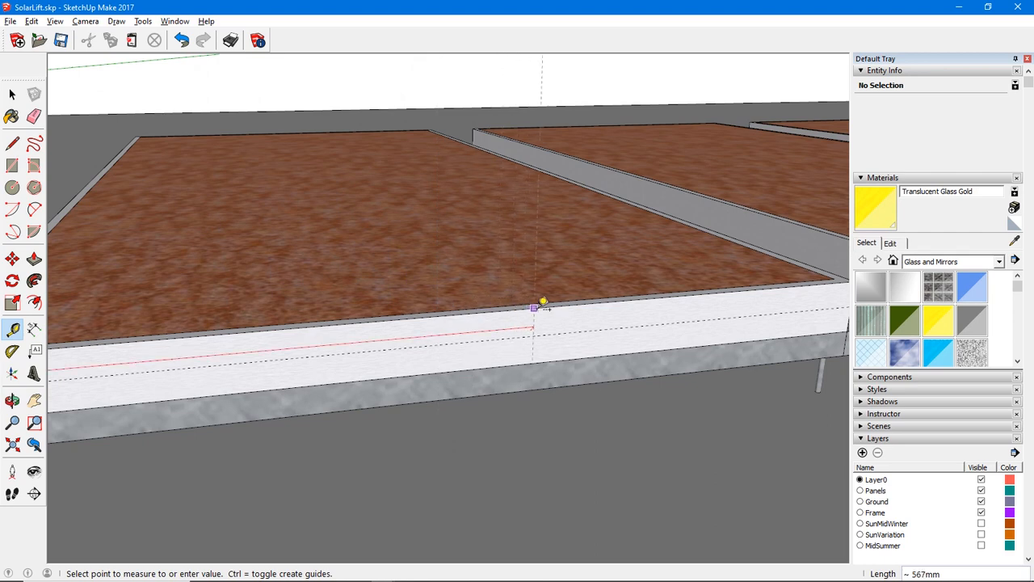
scroll(595, 296, "down", 3)
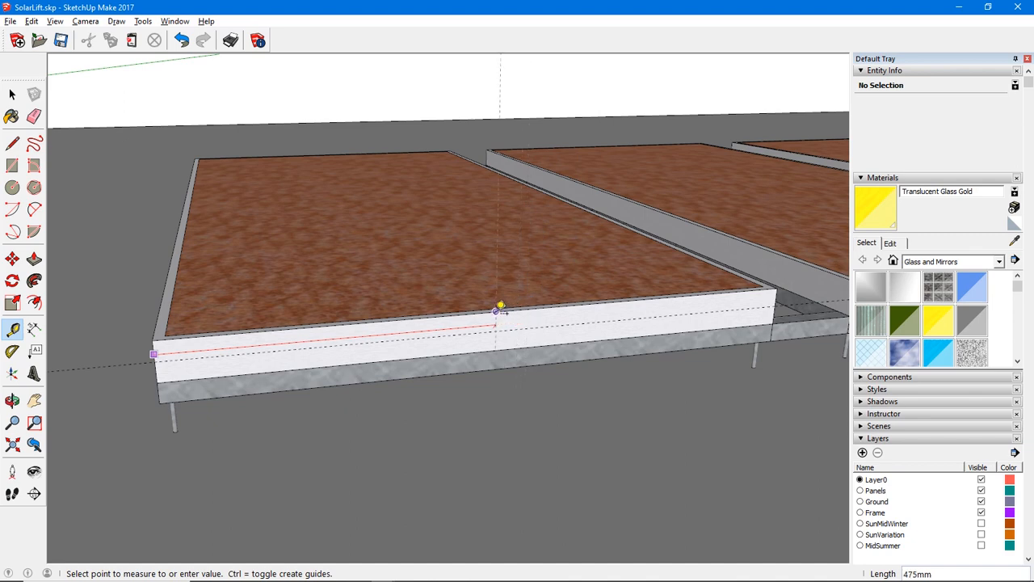
left_click(497, 306)
- Add vertical guides 25 mm to either side of the centre guide on the panel's short side
mouse_move(493, 317)
middle_mouse_down()
mouse_move(498, 331)
mouse_move(489, 325)
middle_mouse_up()
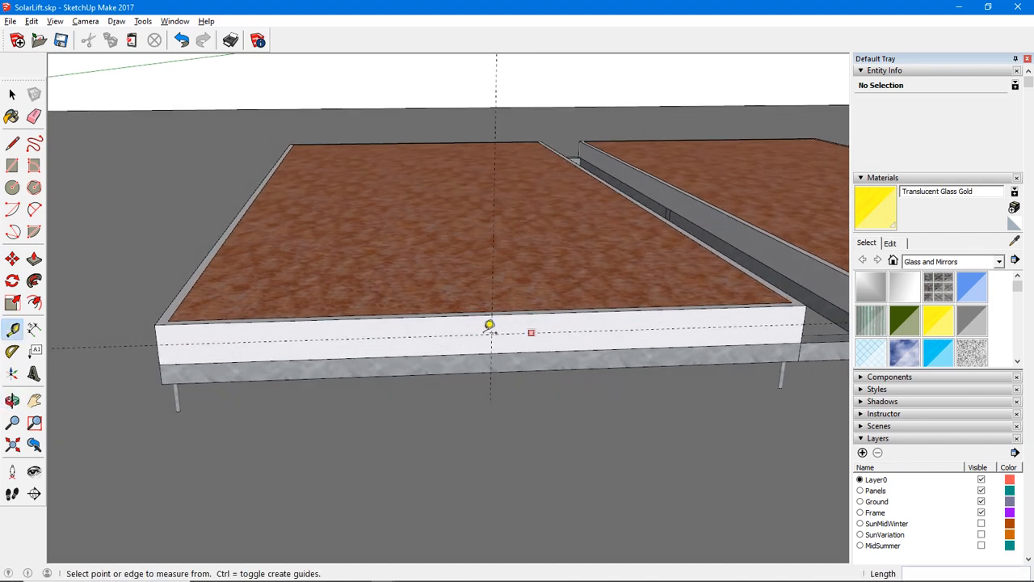
scroll(489, 325, "up", 3)
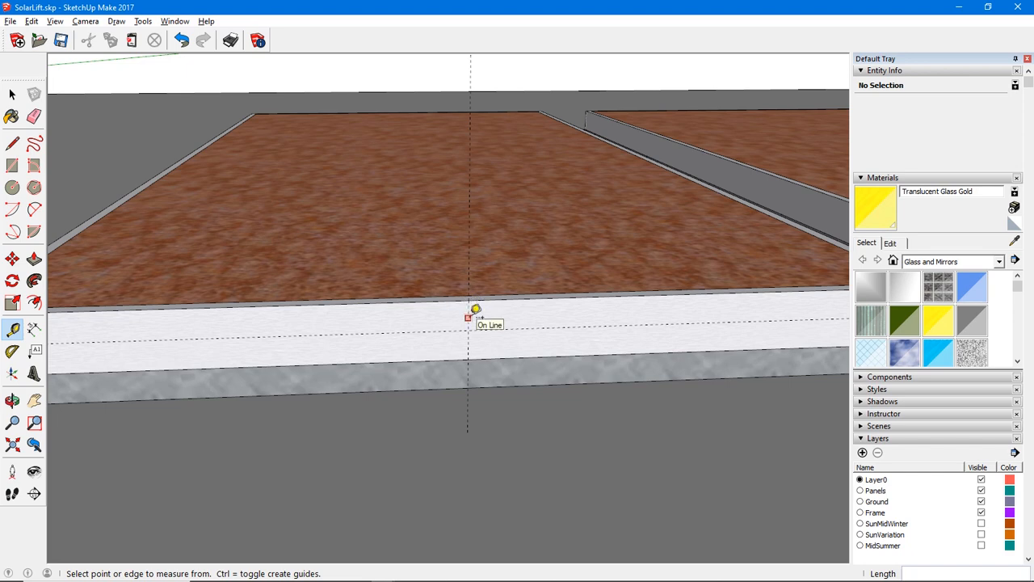
left_click(468, 317)
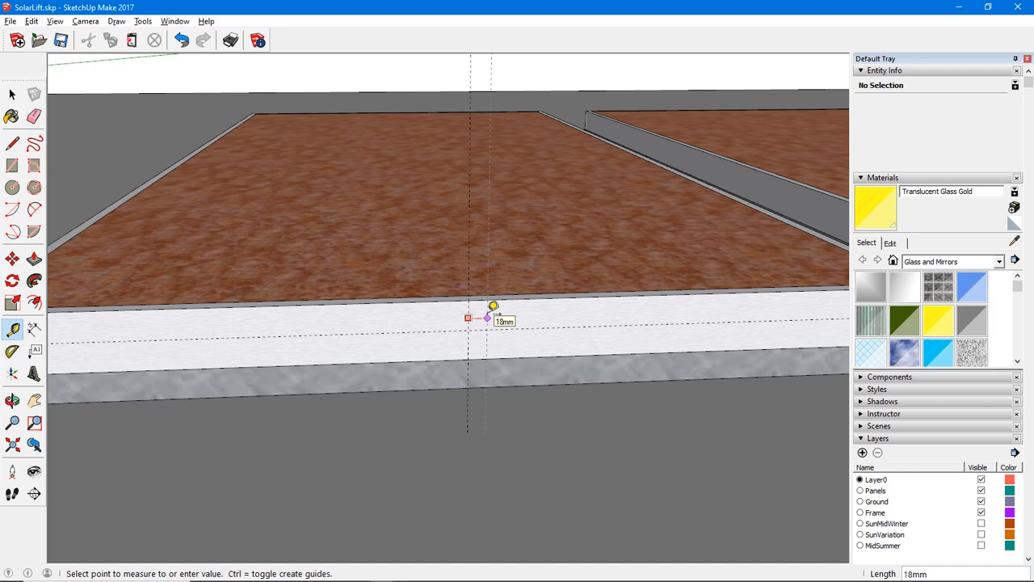
type("25")
key("Return")
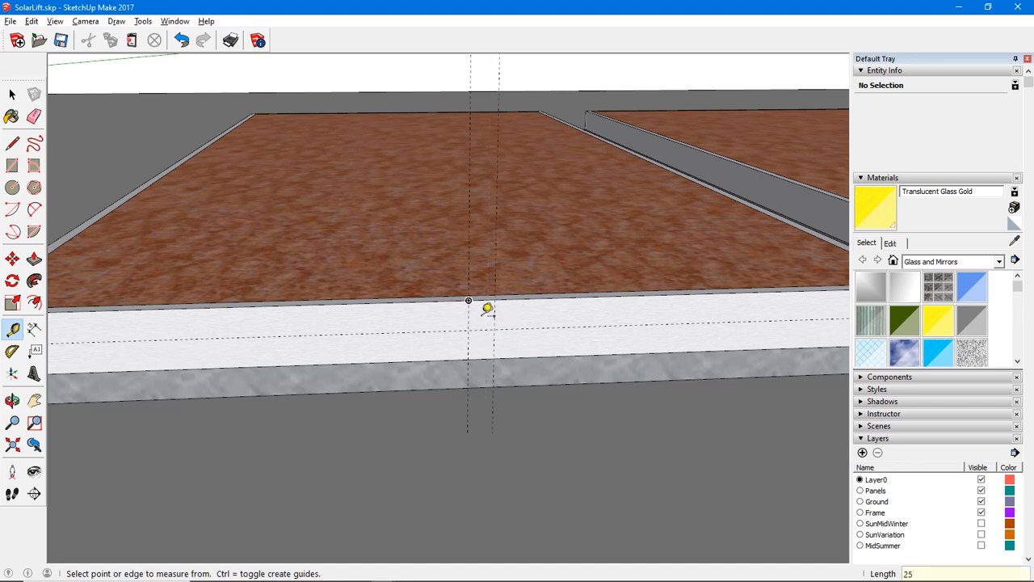
left_click(470, 308)
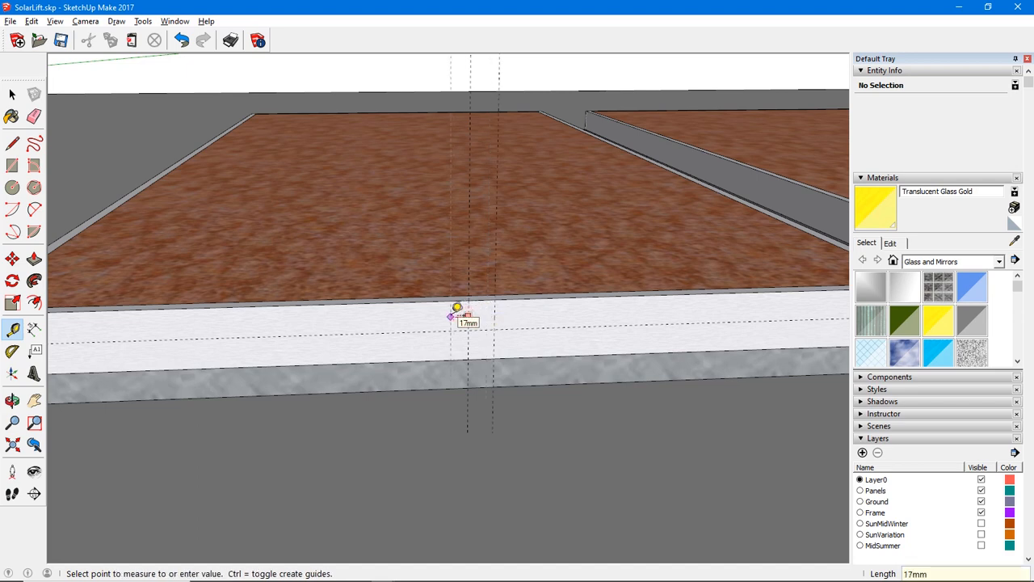
type("25")
key("Return")
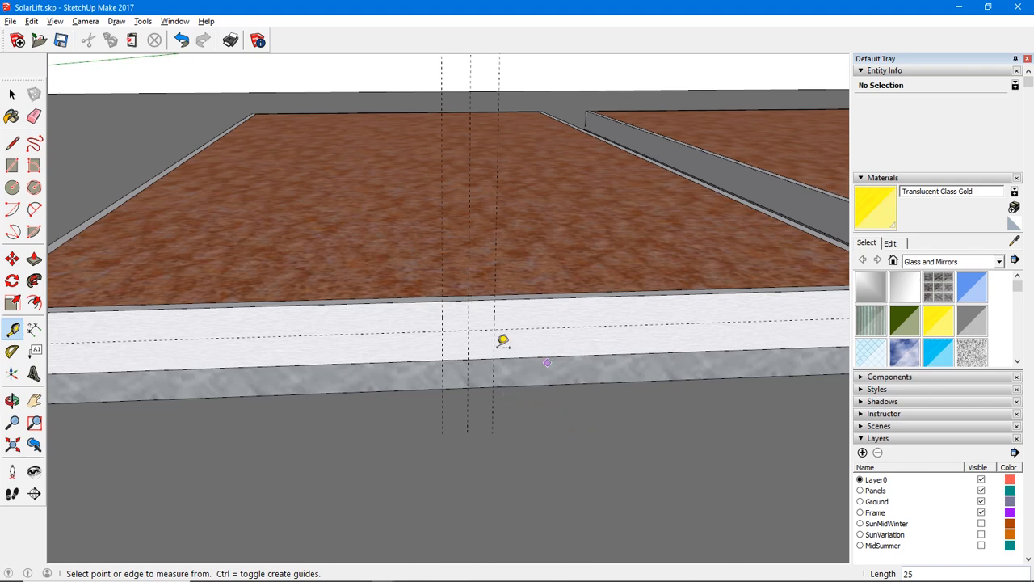
- Draw a rectangle 50 mm wide and about 79 mm high between the outer guides, reaching down over the frame
left_click(392, 300)
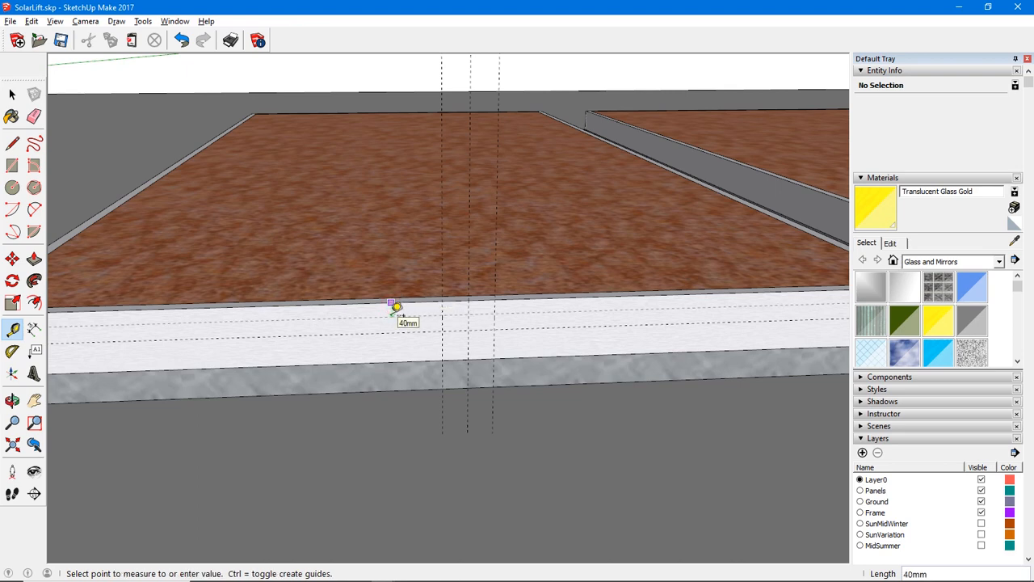
key("r")
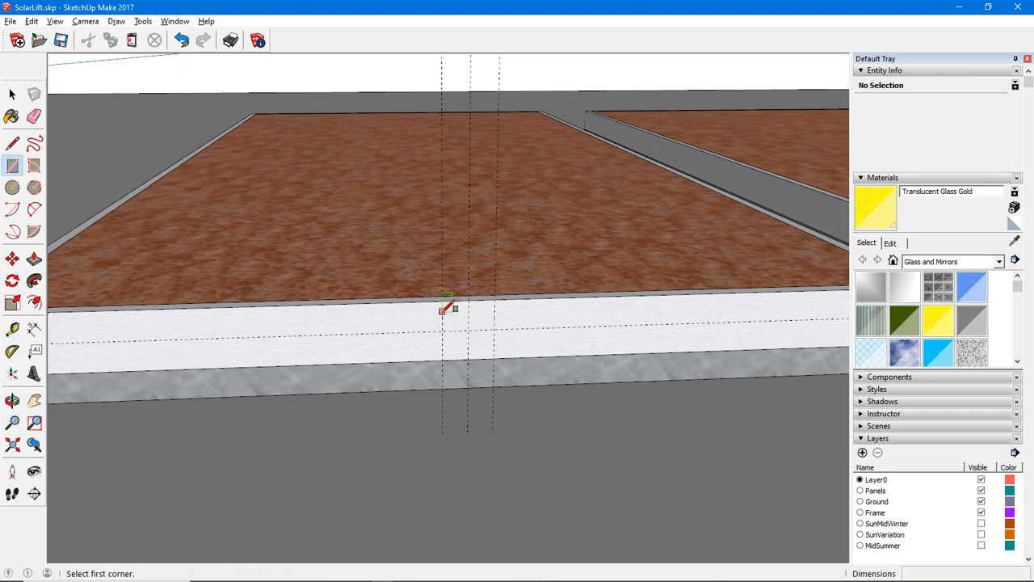
left_click(442, 311)
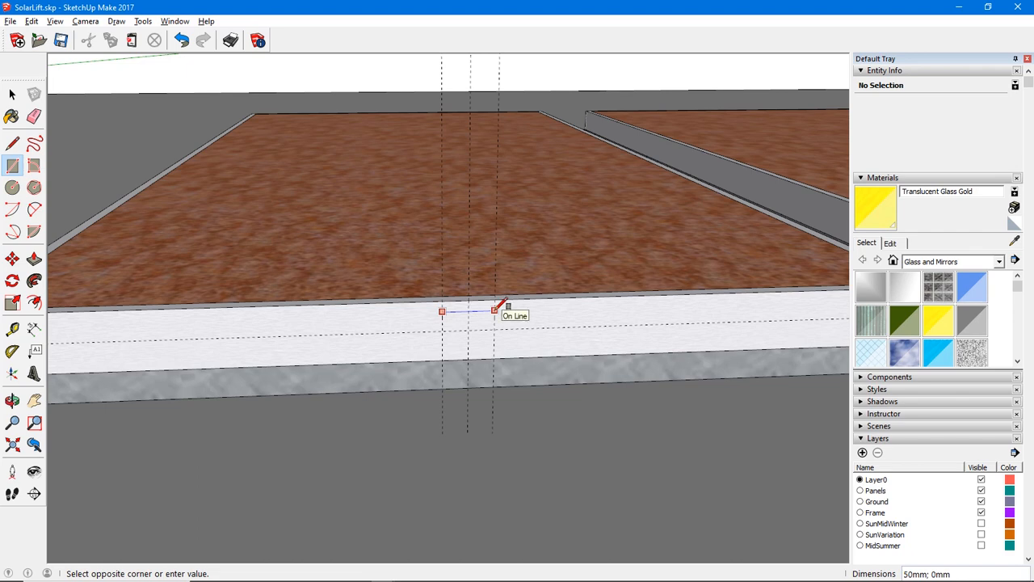
left_click(493, 386)
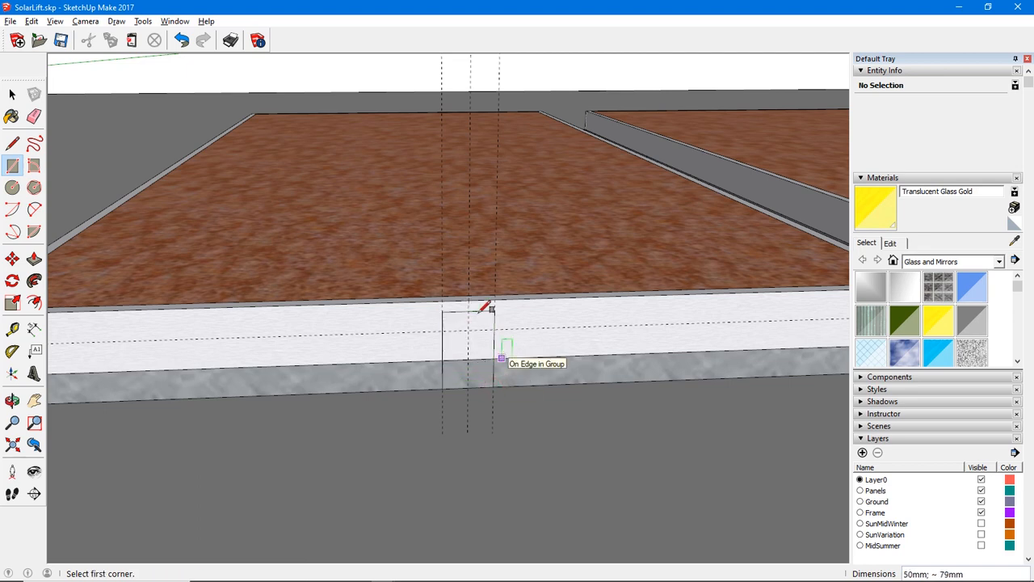
- Draw a circle of 10 mm radius centred where the horizontal and centre guides cross inside the rectangle
key("c")
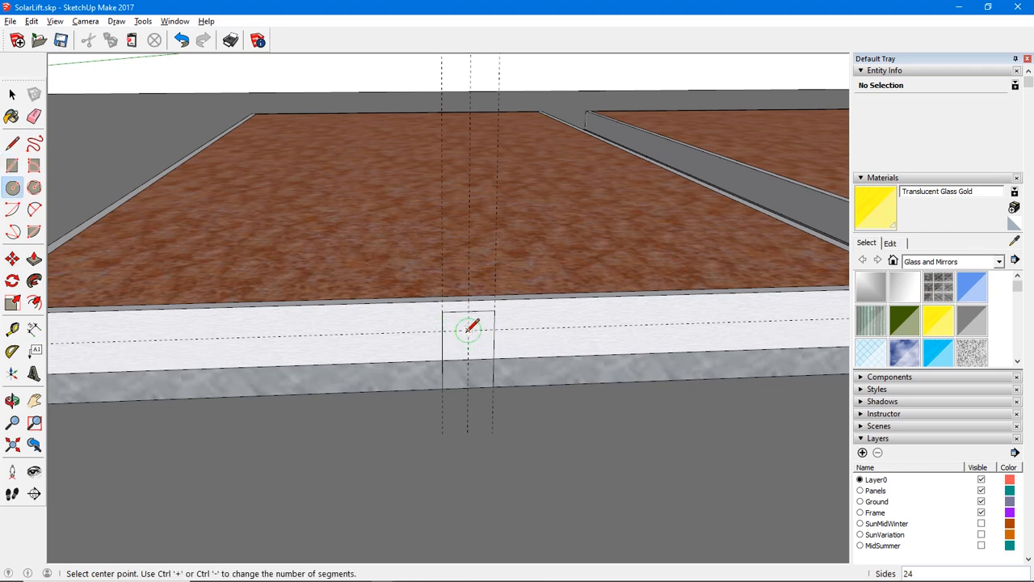
left_click(468, 332)
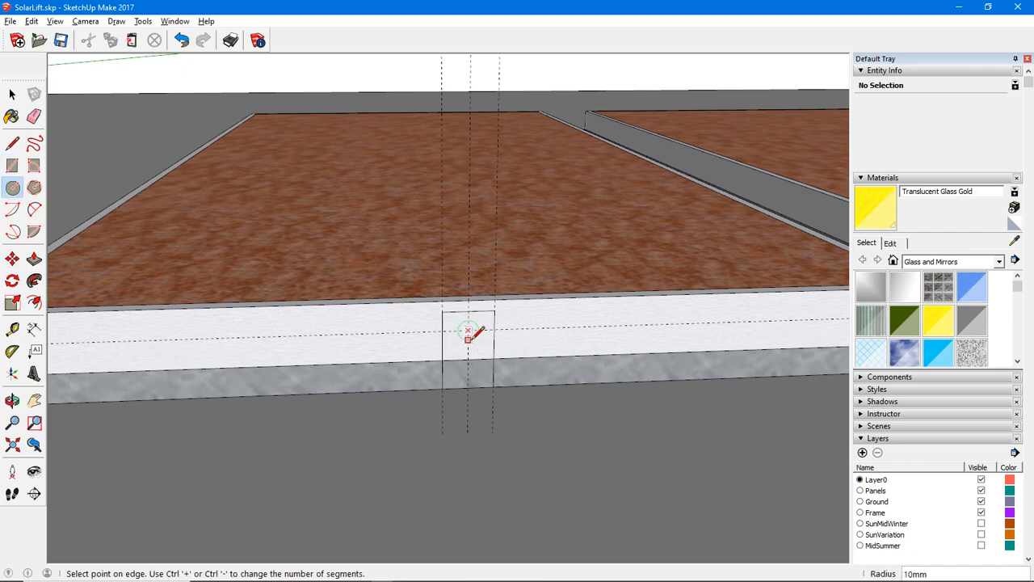
left_click(469, 335)
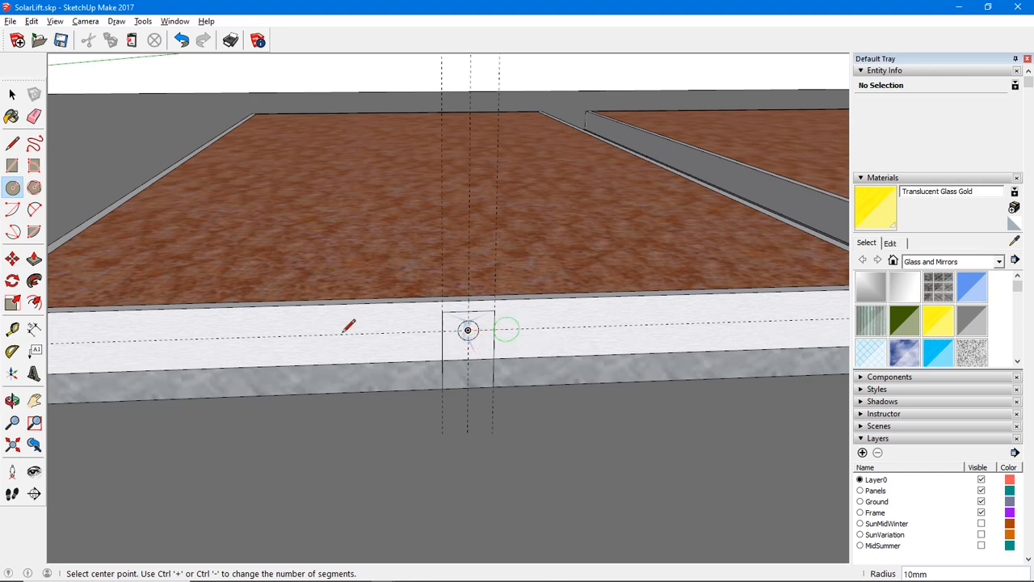
- Push/Pull the rectangular face around the circle outward by 3 mm to form a plate
middle_click_drag(393, 334, 435, 346)
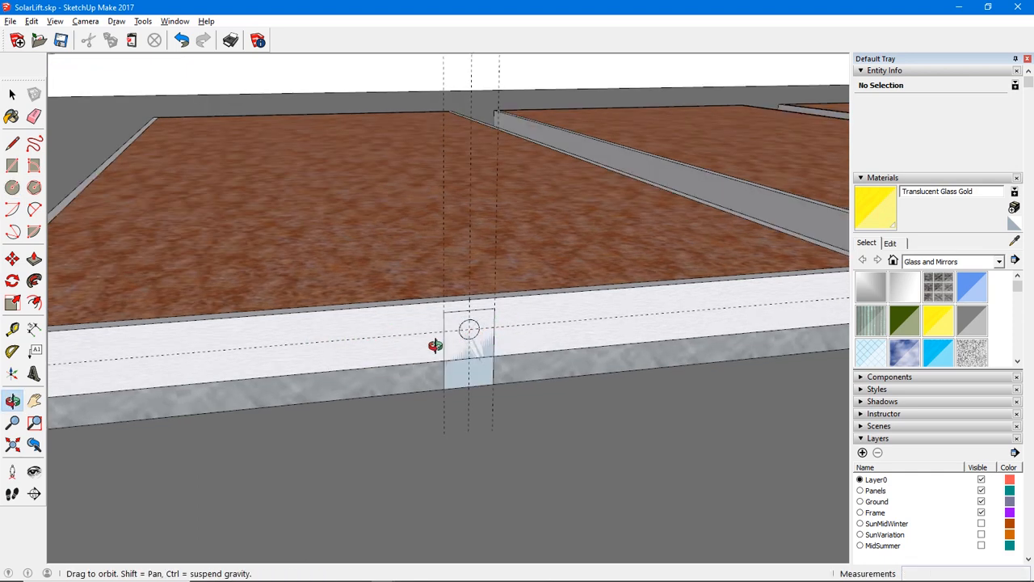
key("p")
left_click(467, 333)
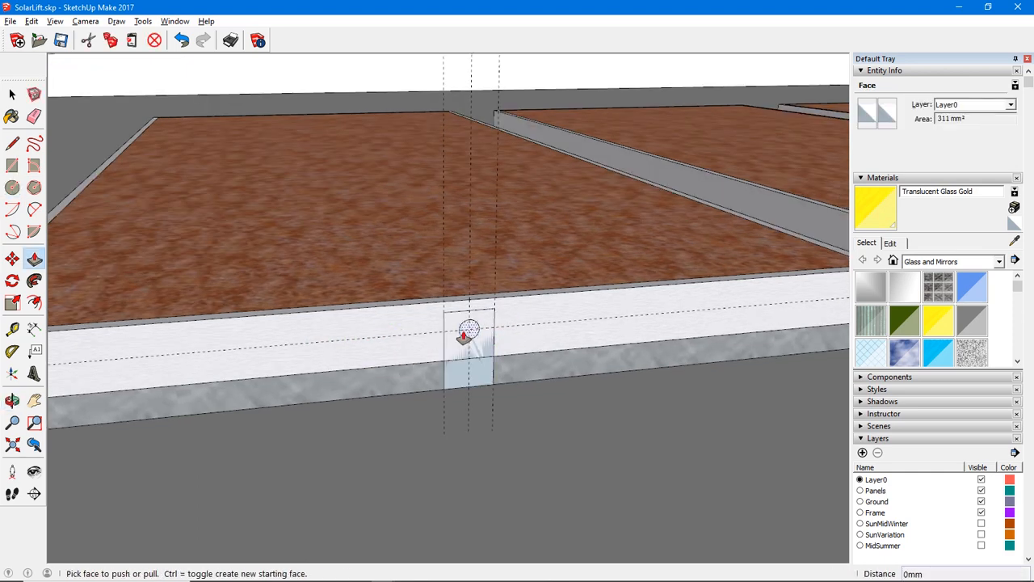
left_click_drag(461, 349, 462, 359)
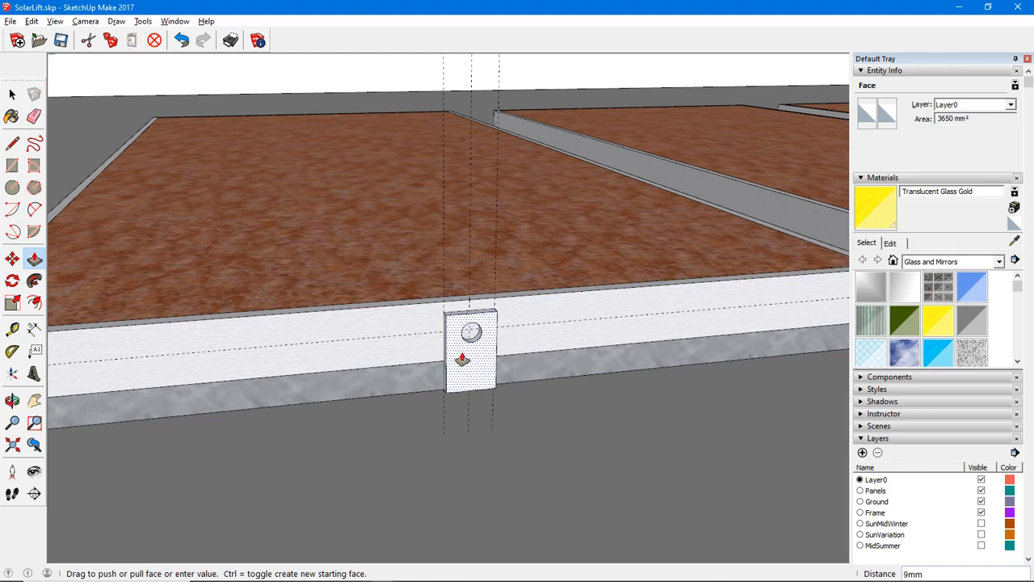
key("Escape")
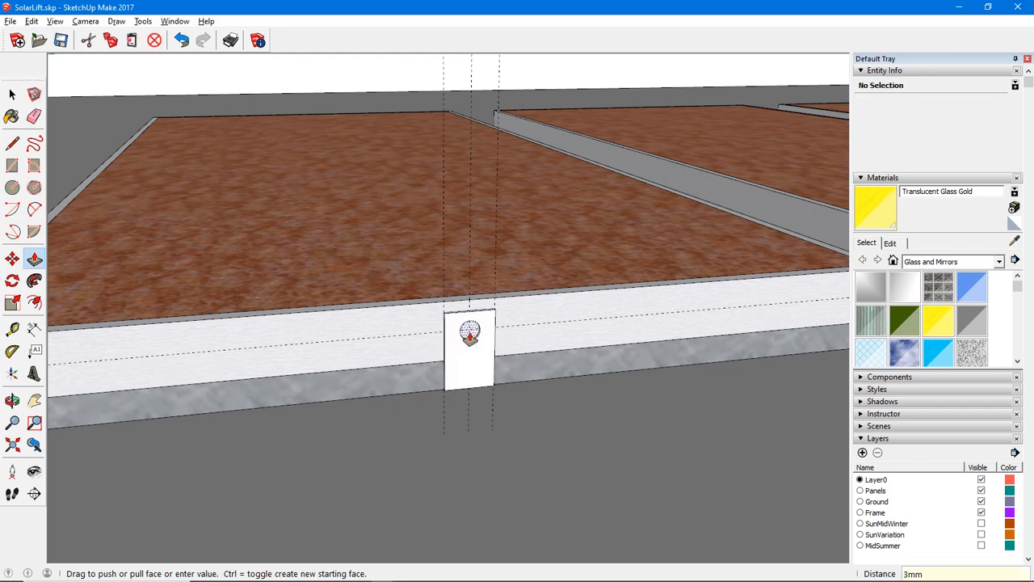
- Push/Pull the circular face inward by 9 mm to recess the hole in the plate
left_click(474, 332)
left_click(476, 333)
left_click(476, 337)
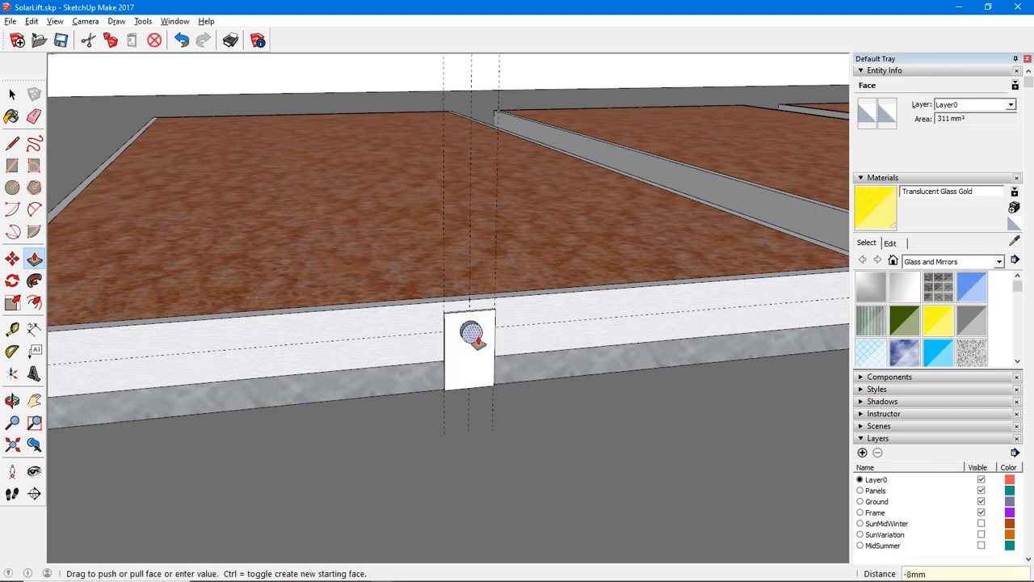
left_click(476, 335)
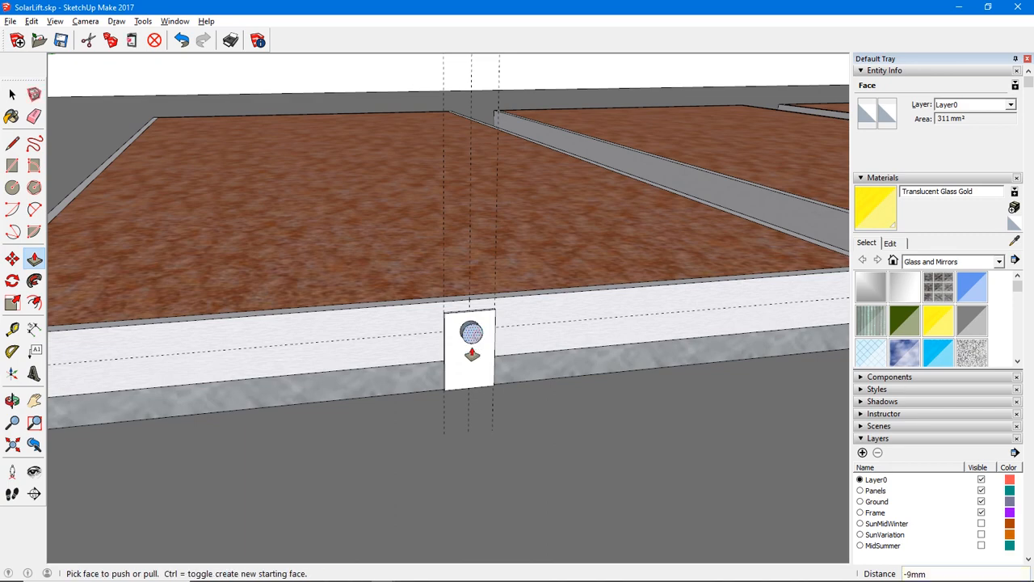
key("space")
- Delete all construction guides from the model
middle_click_drag(467, 352, 676, 364)
middle_click_drag(493, 353, 400, 361)
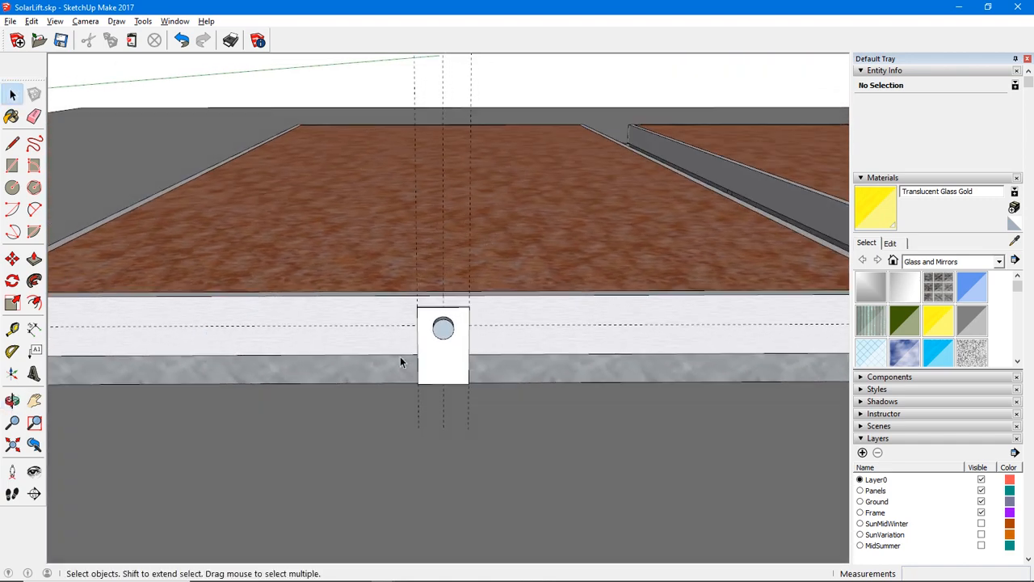
scroll(397, 380, "down", 3)
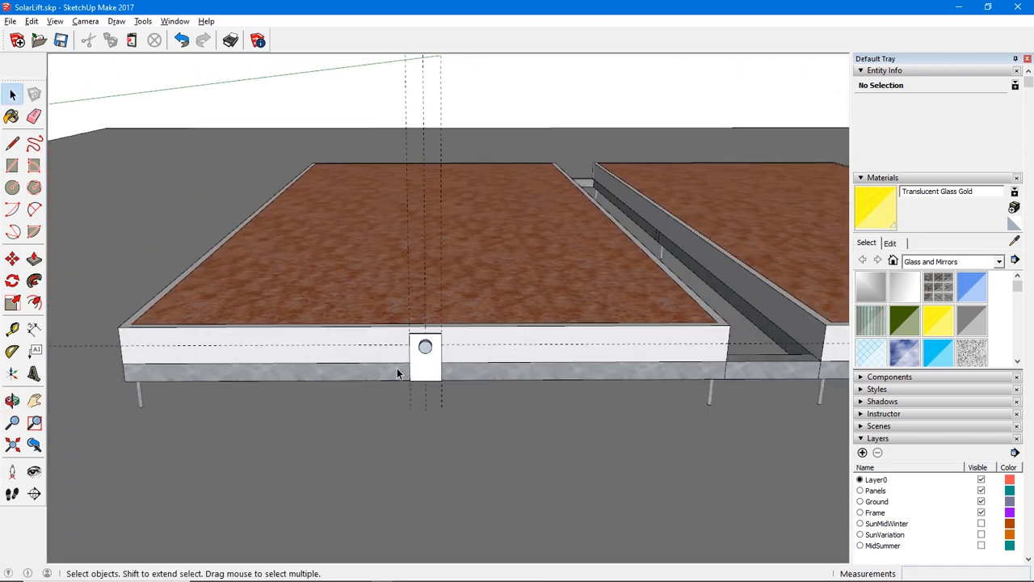
scroll(396, 368, "down", 2)
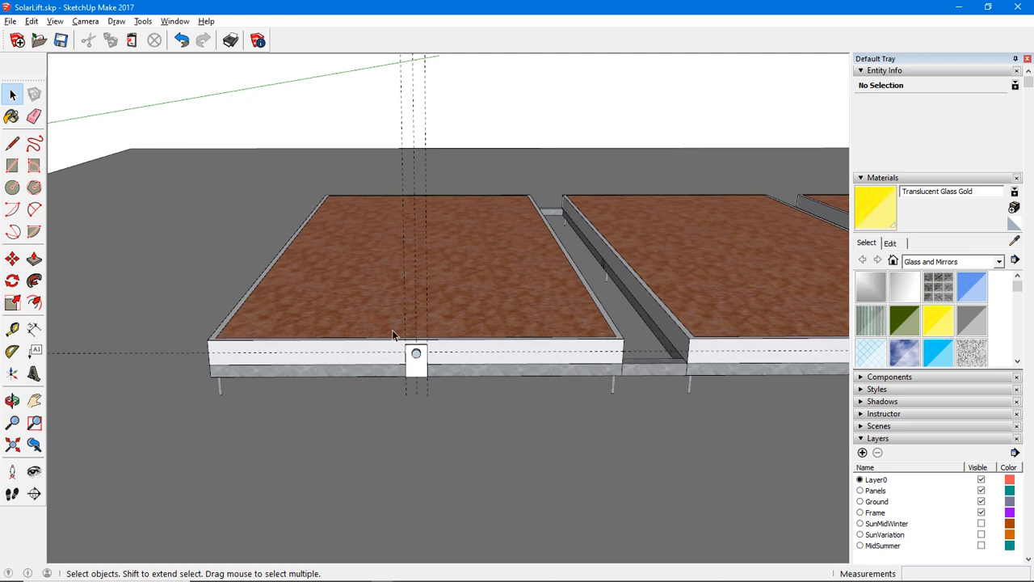
left_click(32, 21)
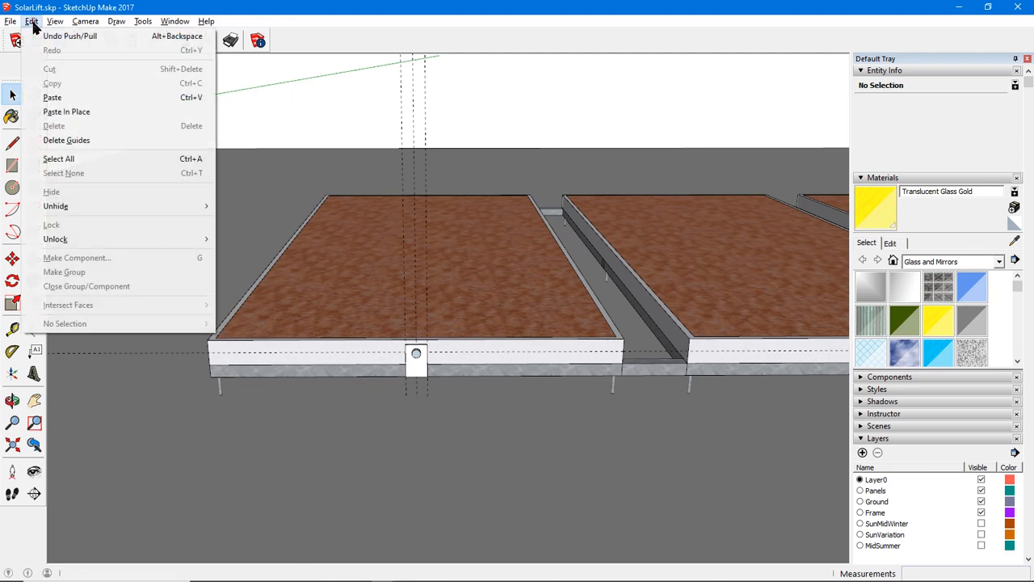
left_click(65, 140)
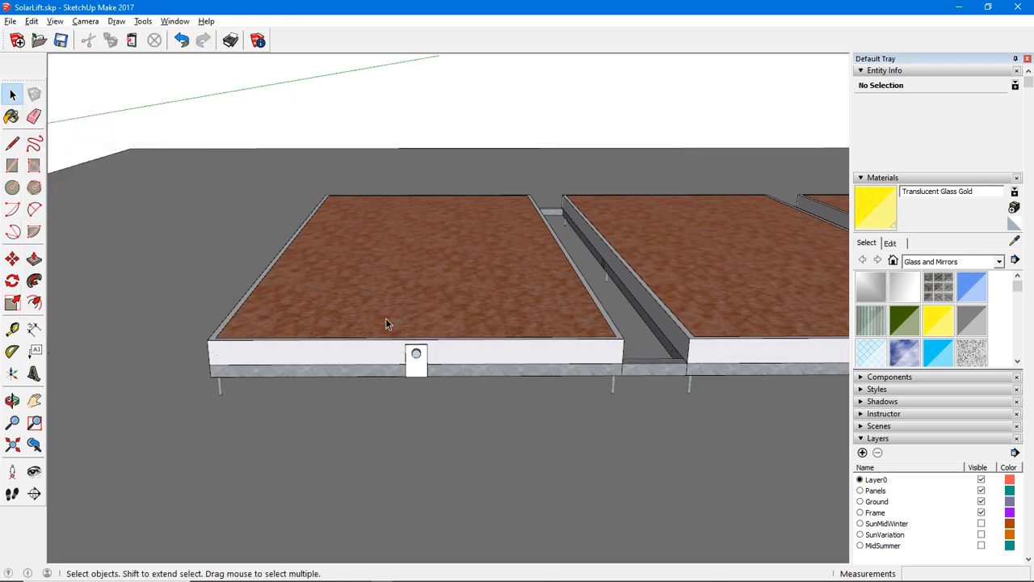
- Unlock the end panel's group
middle_click_drag(385, 320, 389, 319)
left_click_drag(389, 320, 463, 406)
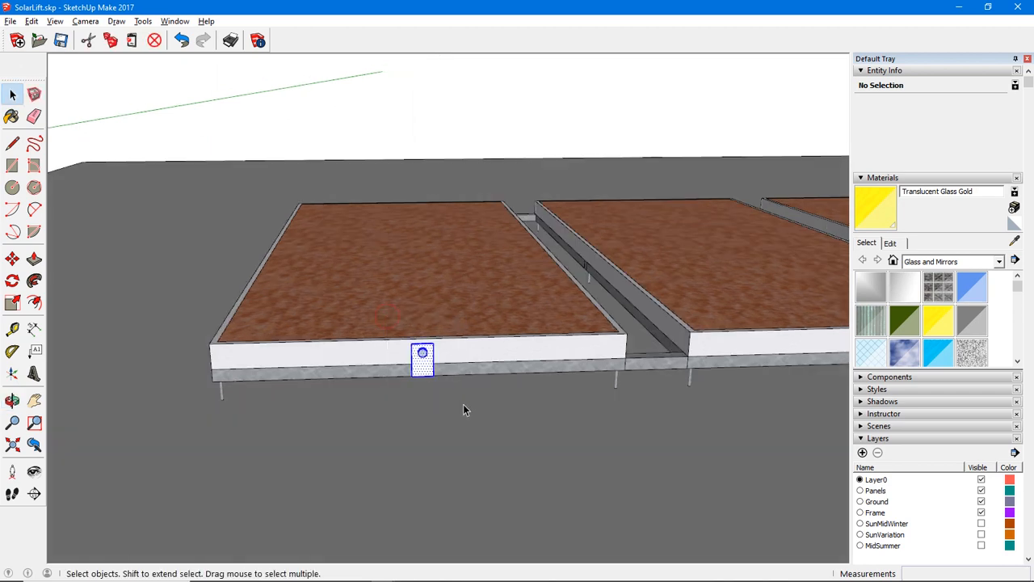
right_click(318, 289)
left_click(328, 337)
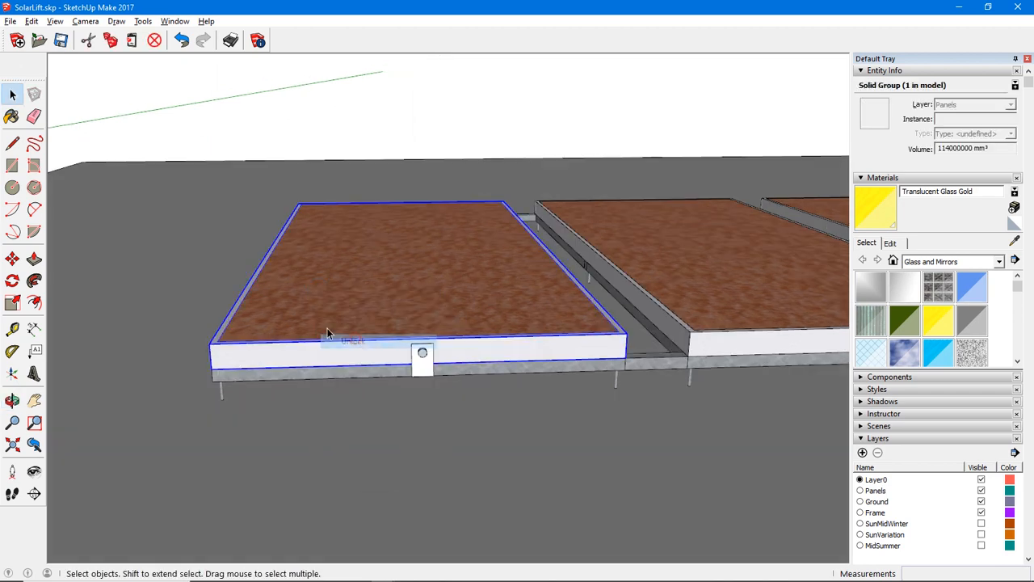
- Cut the holed plate and paste it in place inside the end panel's group
left_click_drag(438, 390, 445, 393)
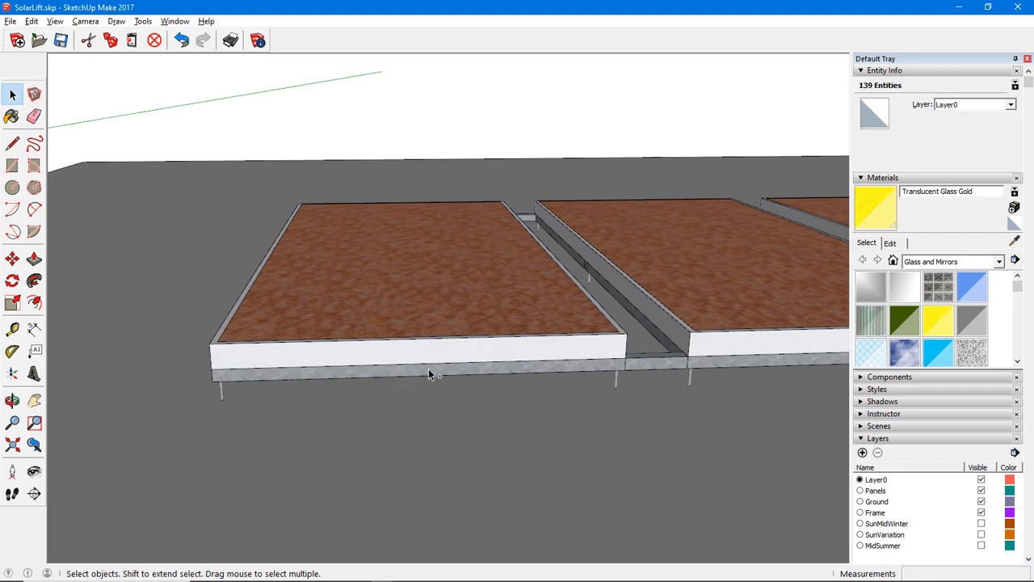
middle_click_drag(403, 344, 403, 352)
double_click(409, 317)
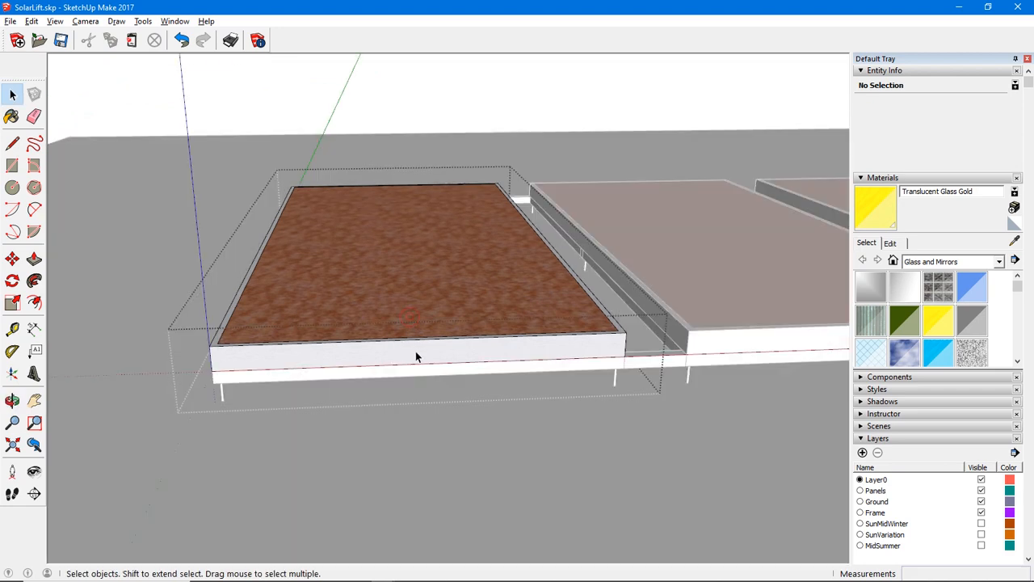
left_click(32, 22)
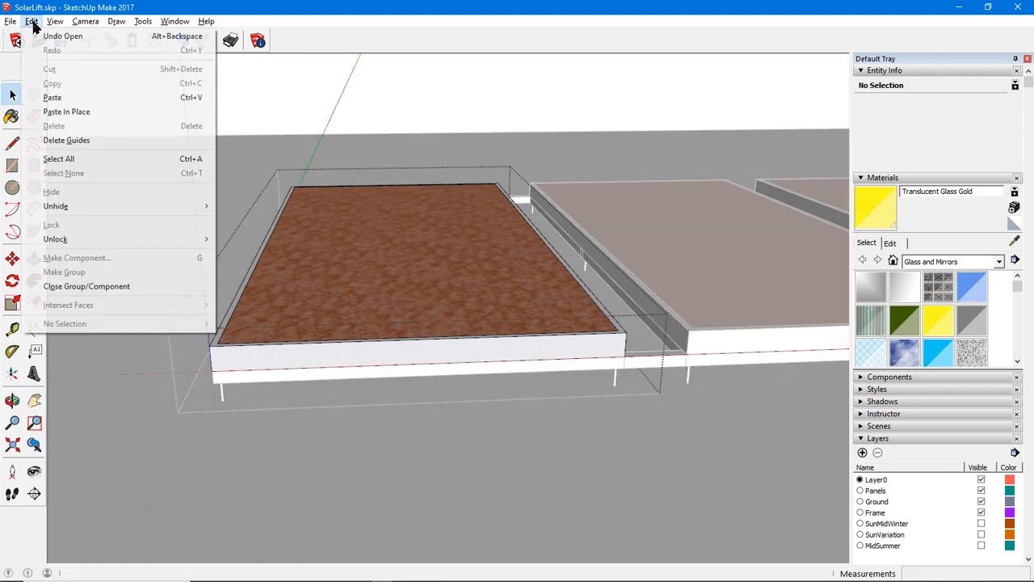
left_click(51, 108)
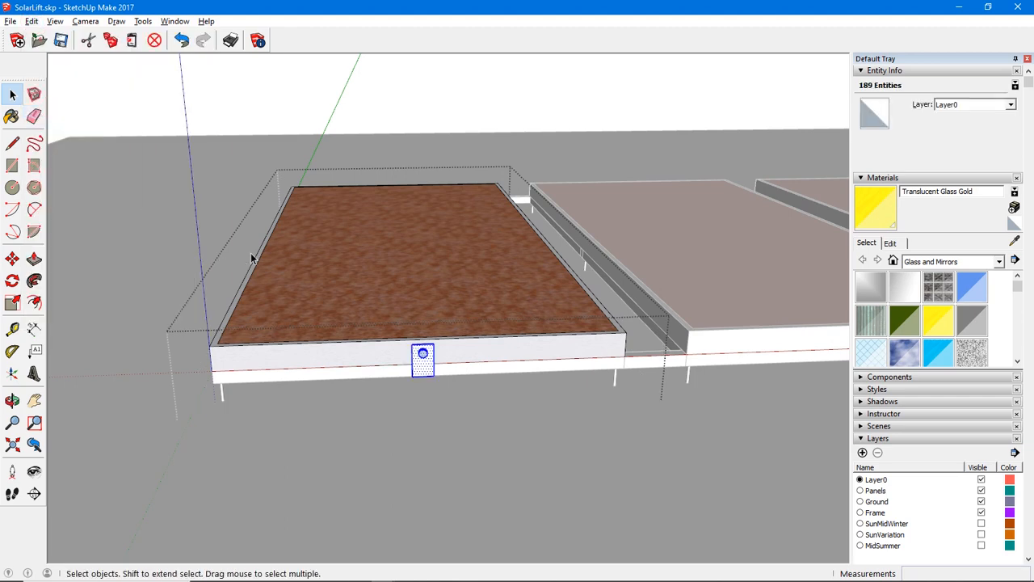
- Try to copy the ungrouped plate about 2003 mm along the panel to its opposite short side
key("m")
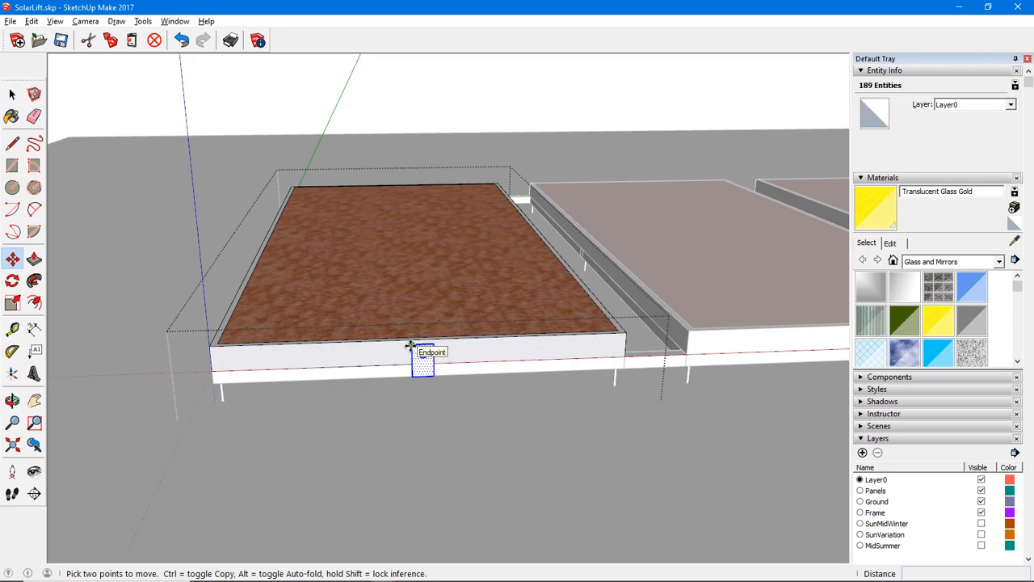
middle_click_drag(388, 185, 1030, 252)
middle_click_drag(585, 311, 640, 344)
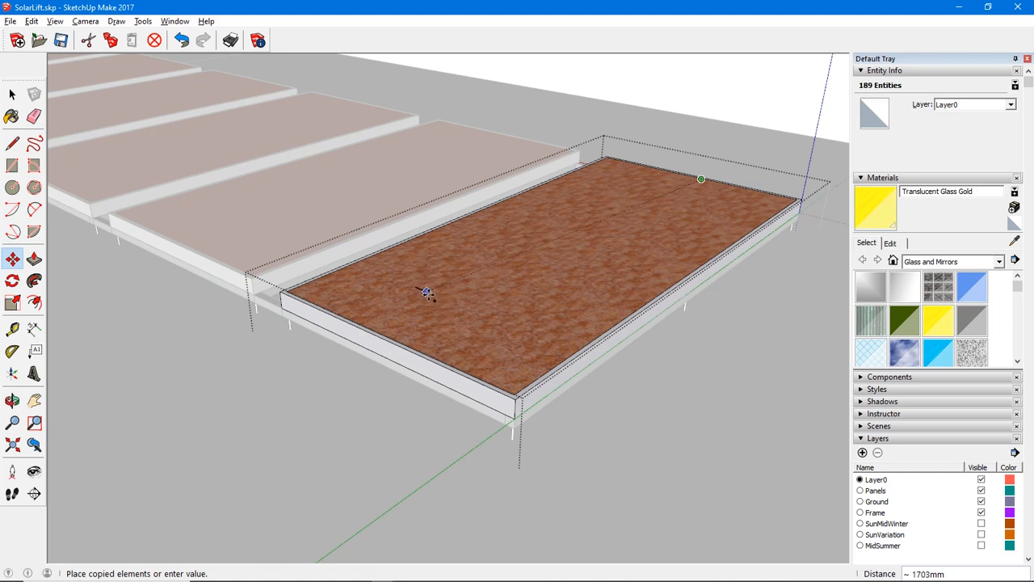
left_click(386, 344)
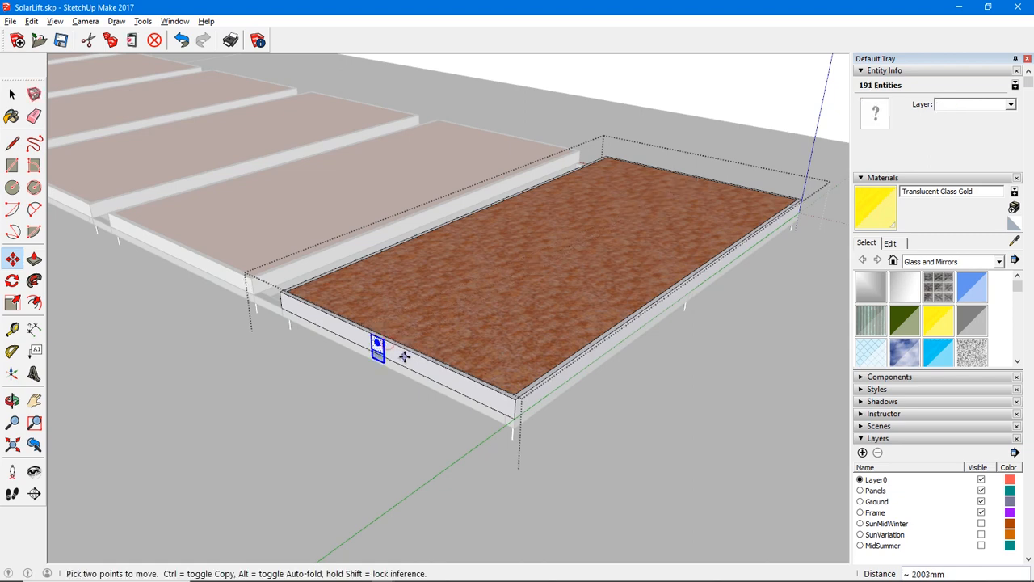
- Try to move the copied plate away from the panel's short side, and undo the plate copy
middle_click_drag(638, 282, 623, 270)
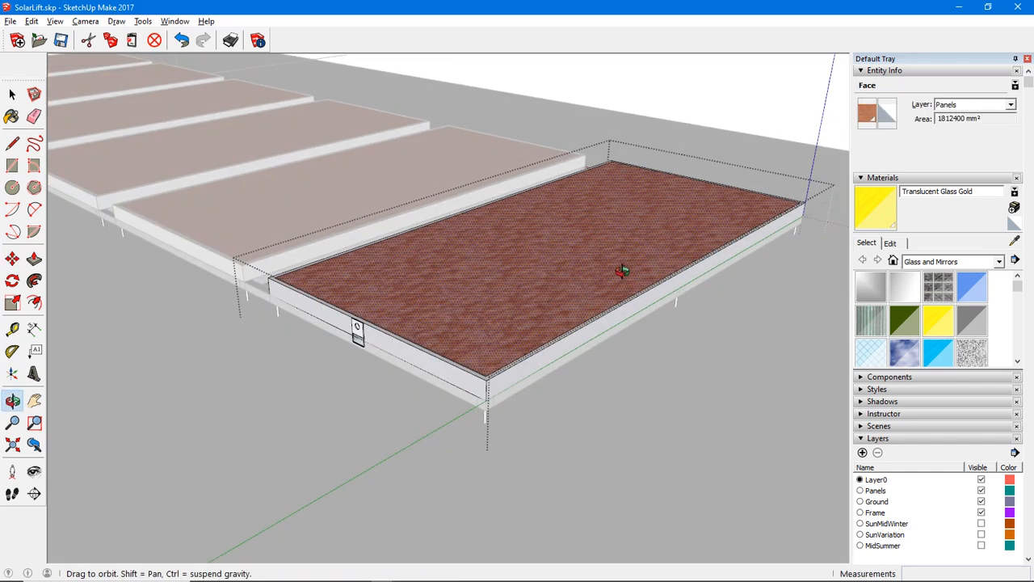
key("space")
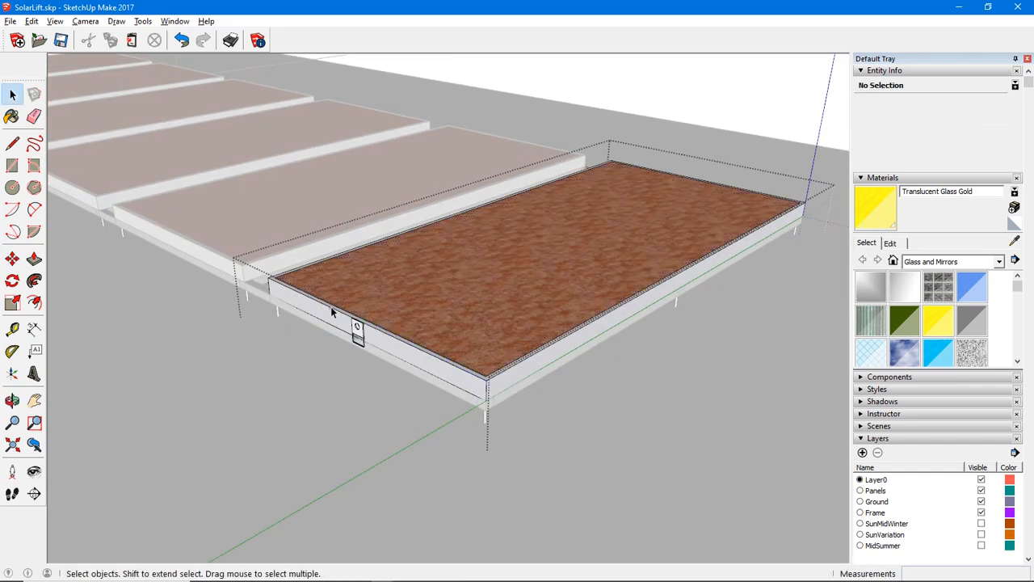
left_click_drag(374, 355, 378, 357)
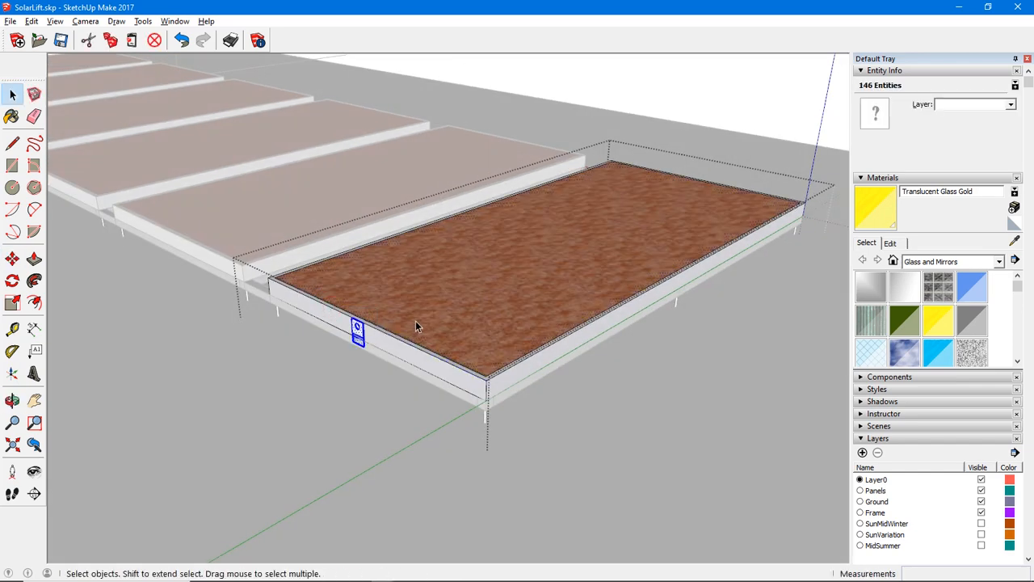
key("m")
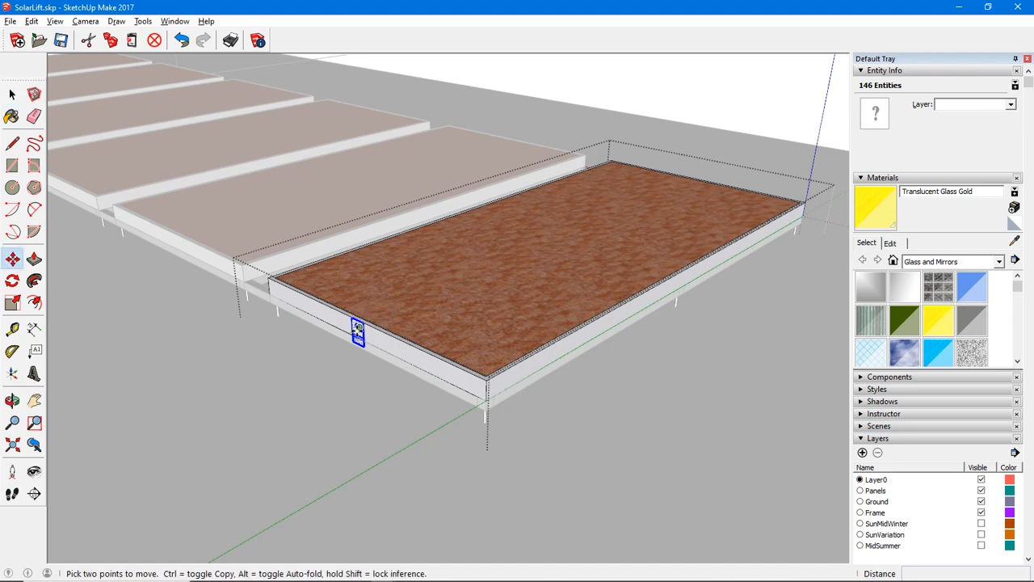
left_click(366, 324)
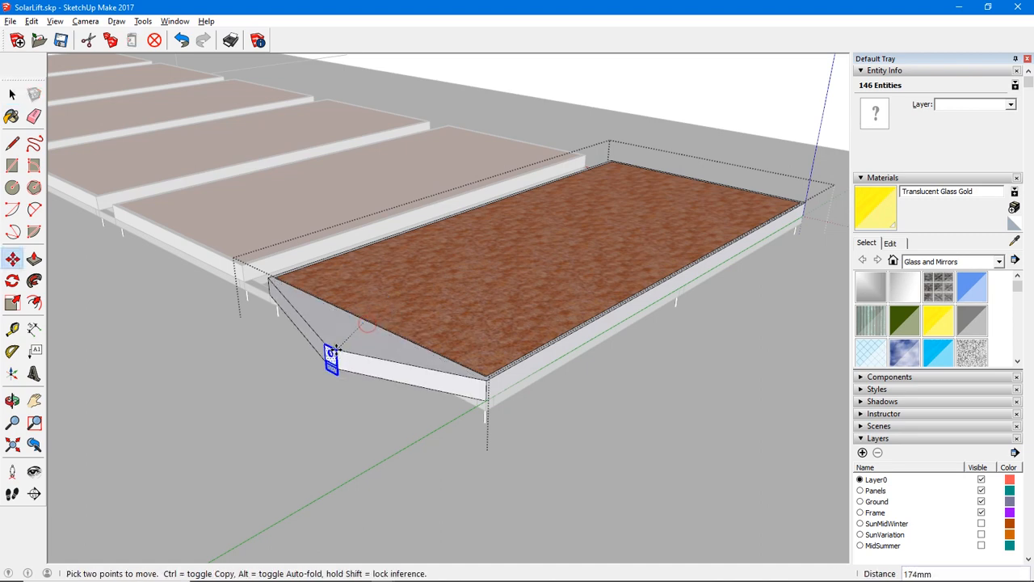
key("Escape")
key("space")
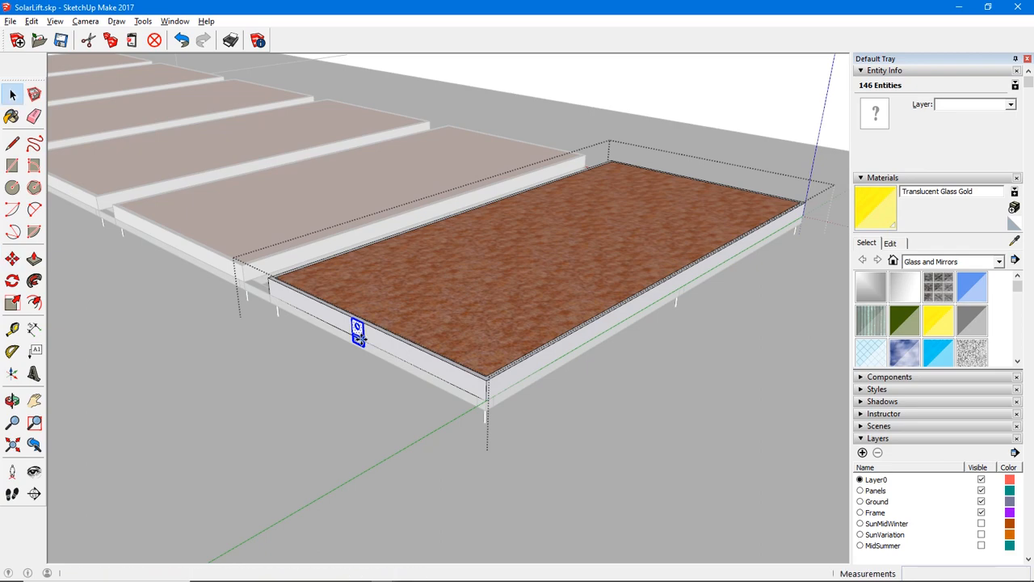
key("ctrl+z")
- Make a group of the original holed plate inside the end panel's group
middle_click_drag(543, 280, 310, 341)
left_click(380, 317)
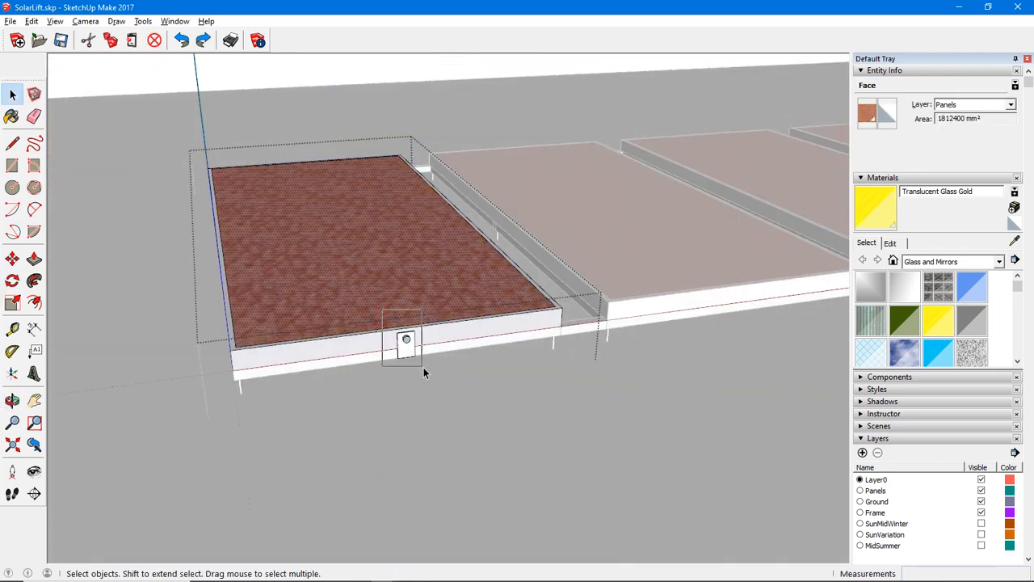
right_click(407, 350)
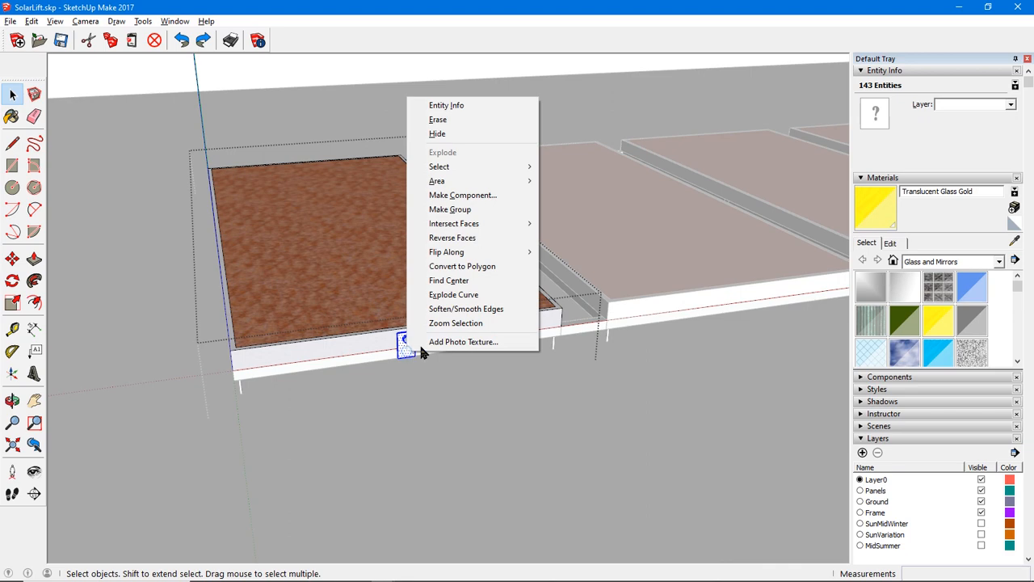
left_click(449, 209)
- Copy the plate group 2637 mm along the green axis, beyond the panel's opposite short side
key("m")
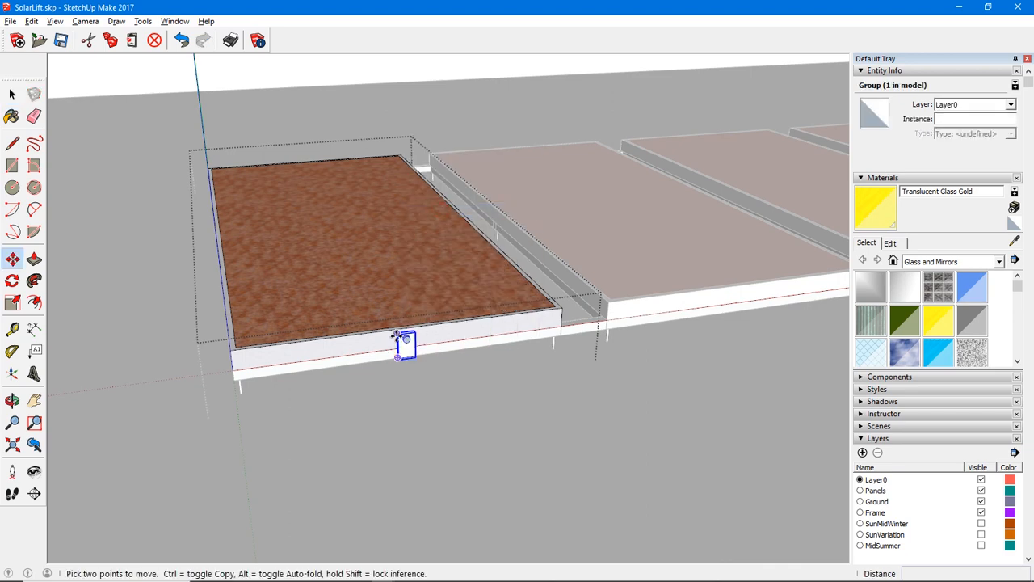
left_click(397, 333)
key("ctrl")
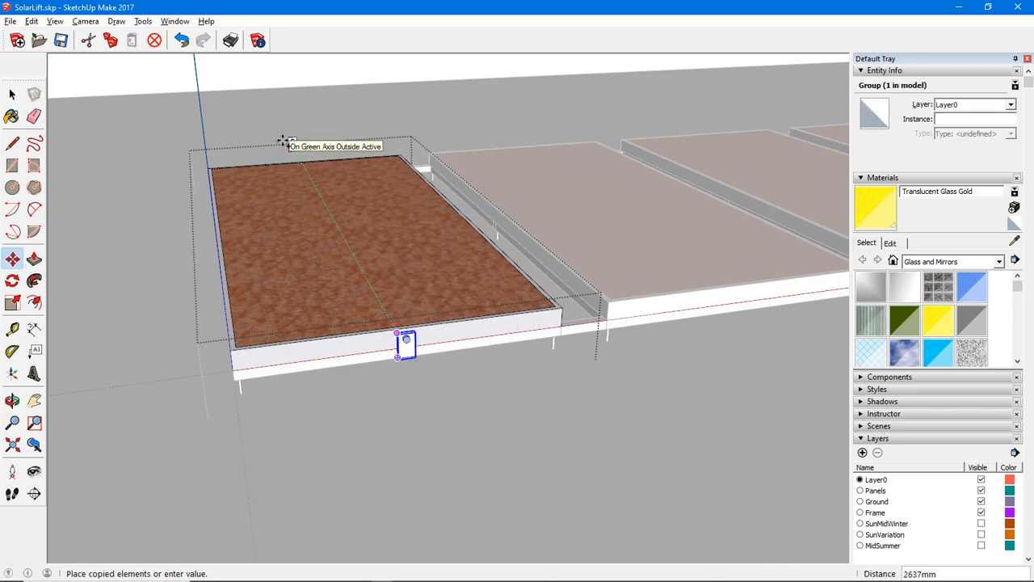
left_click(288, 143)
- Mirror the copied plate through its thickness with the Scale tool so its hole recess points toward the panel
middle_click_drag(291, 143, 630, 230)
middle_click_drag(335, 324, 493, 348)
scroll(358, 347, "up", 2)
scroll(320, 340, "up", 2)
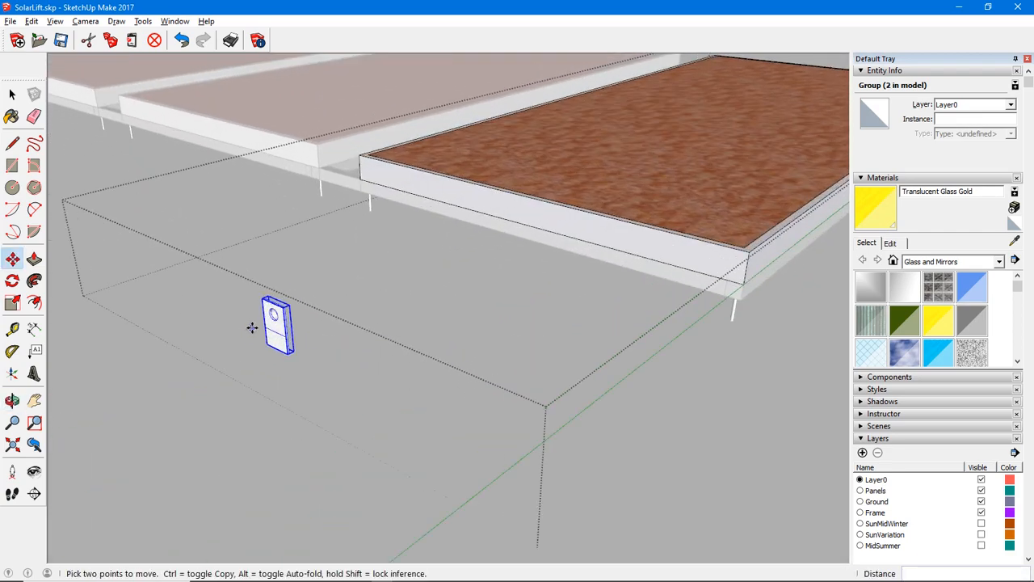
left_click(12, 302)
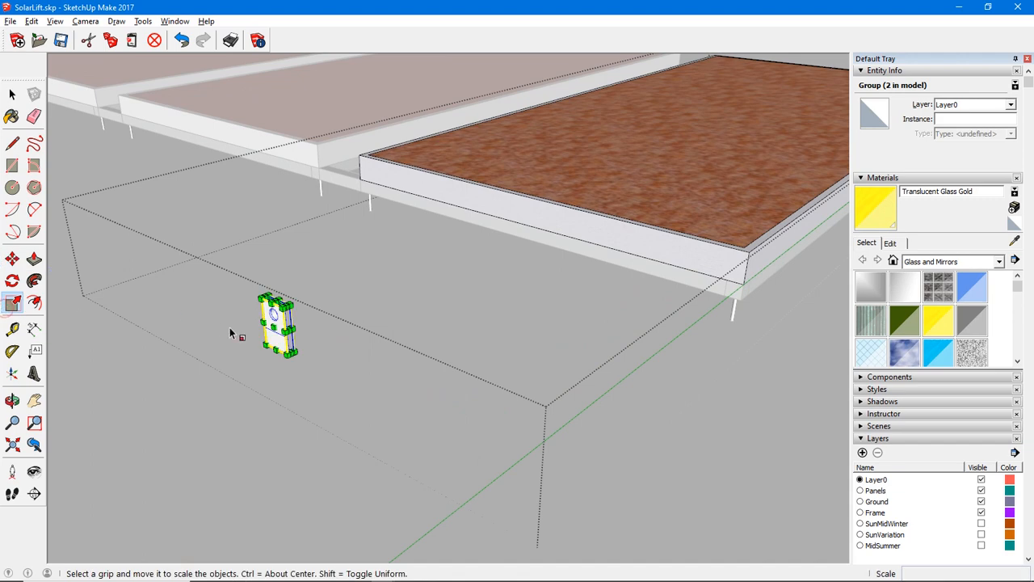
left_click_drag(272, 328, 357, 319)
key("space")
key("o")
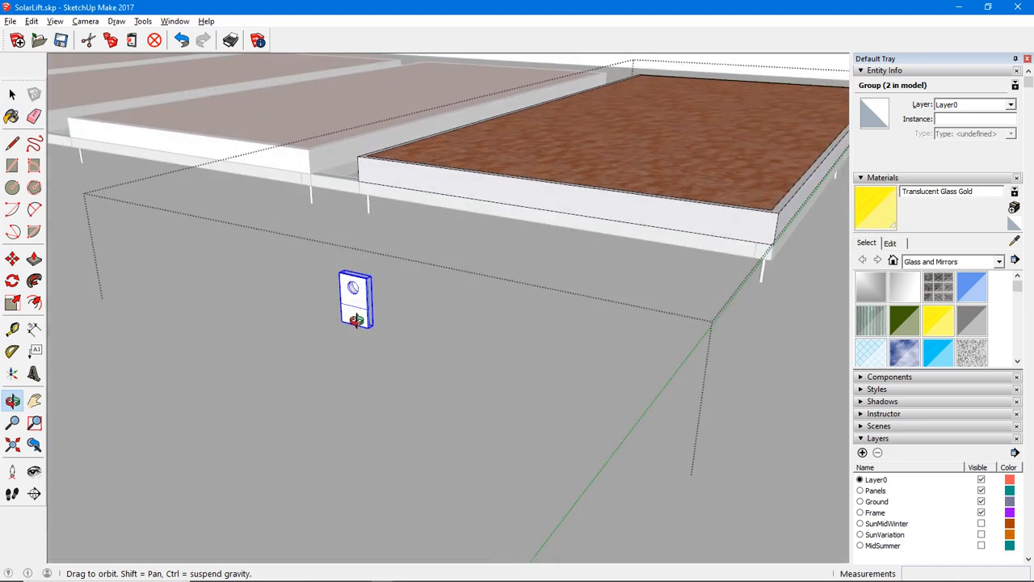
key("space")
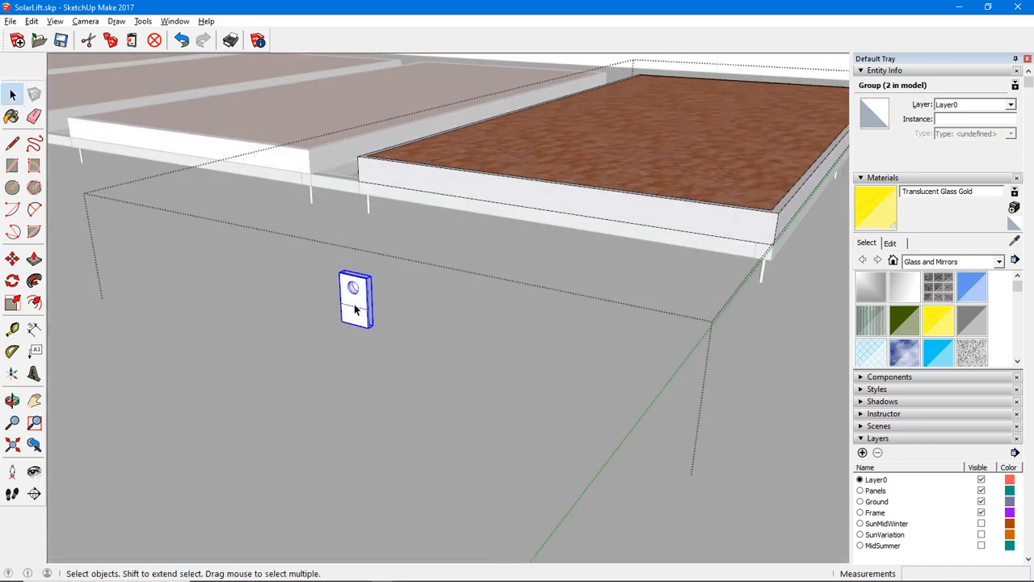
- Move the copied plate about 188 mm along the green axis toward the panel's near short side
key("m")
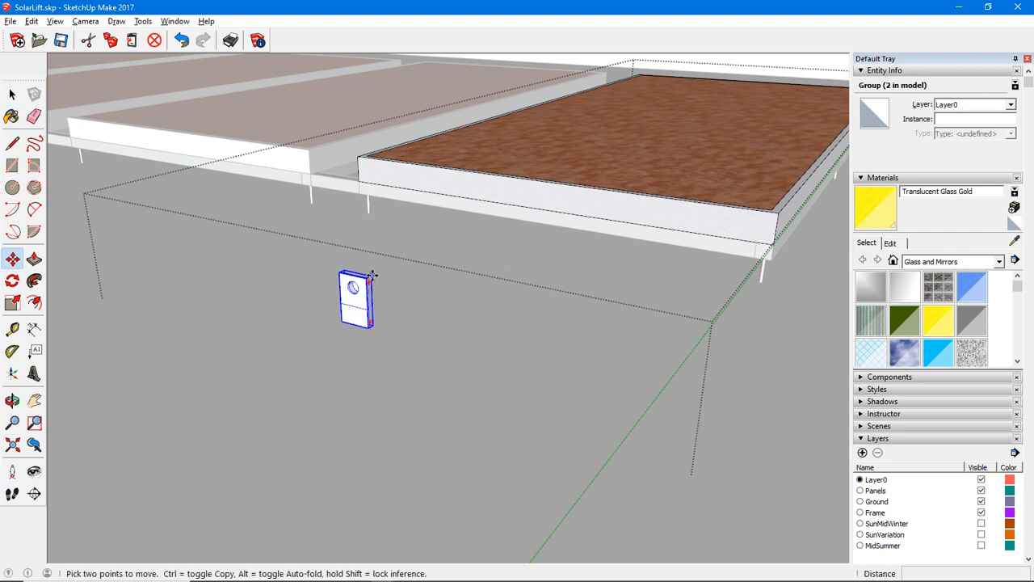
left_click(371, 275)
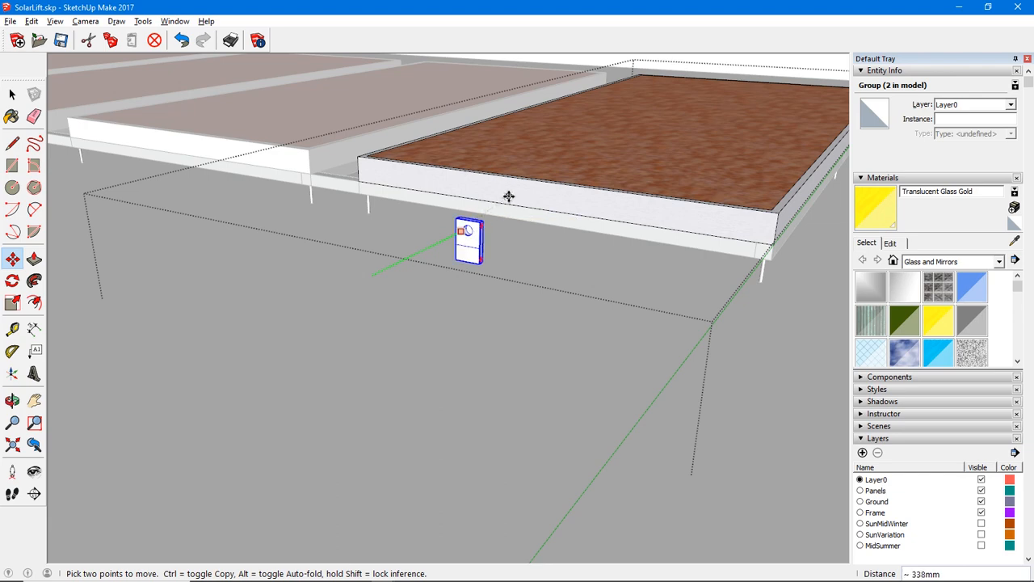
middle_click_drag(516, 192, 339, 270)
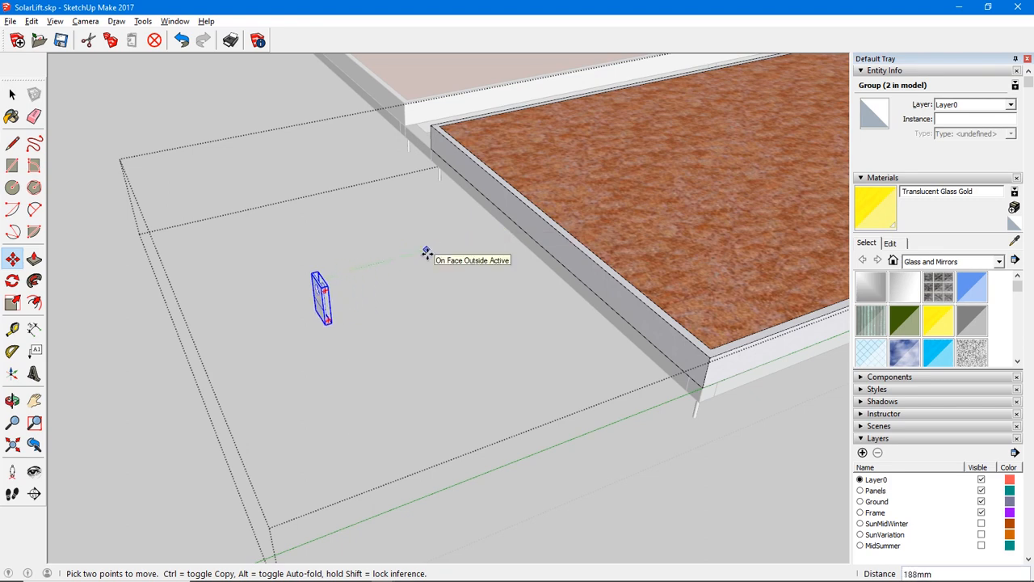
left_click(427, 254)
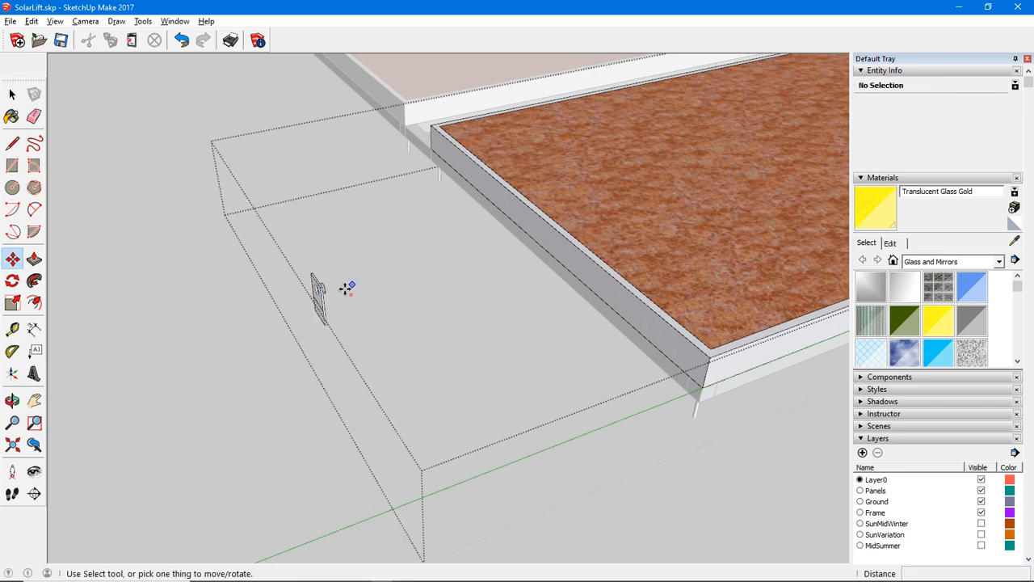
- Mirror the copied plate through its thickness with the Scale tool, using a factor of -1
scroll(346, 288, "up", 5)
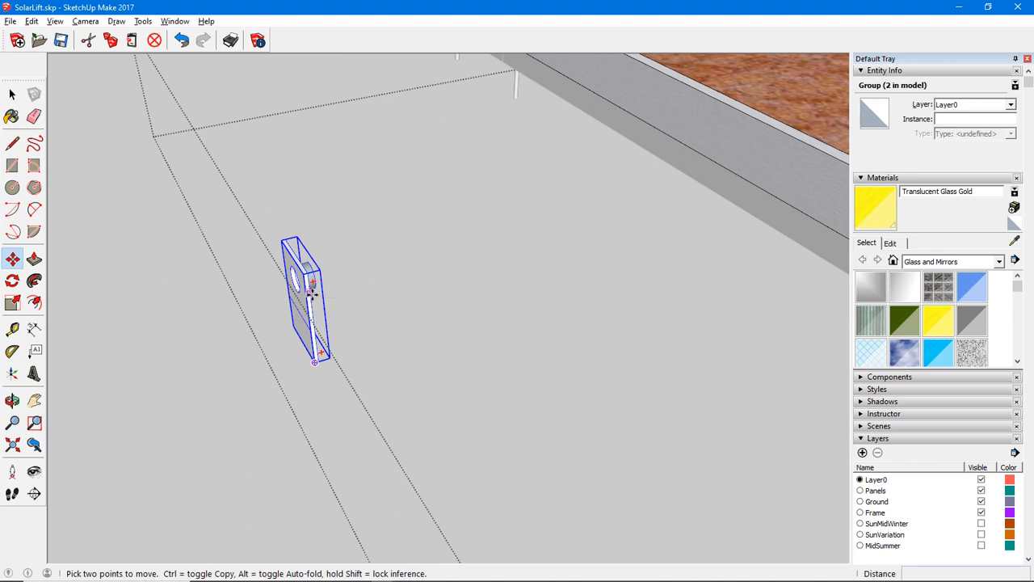
left_click(12, 302)
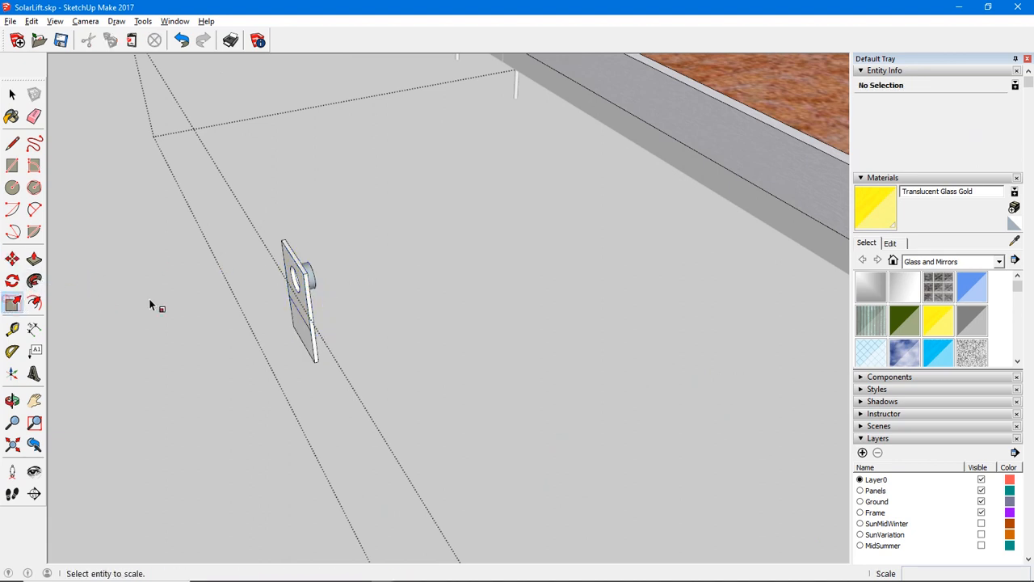
left_click(298, 323)
left_click(298, 313)
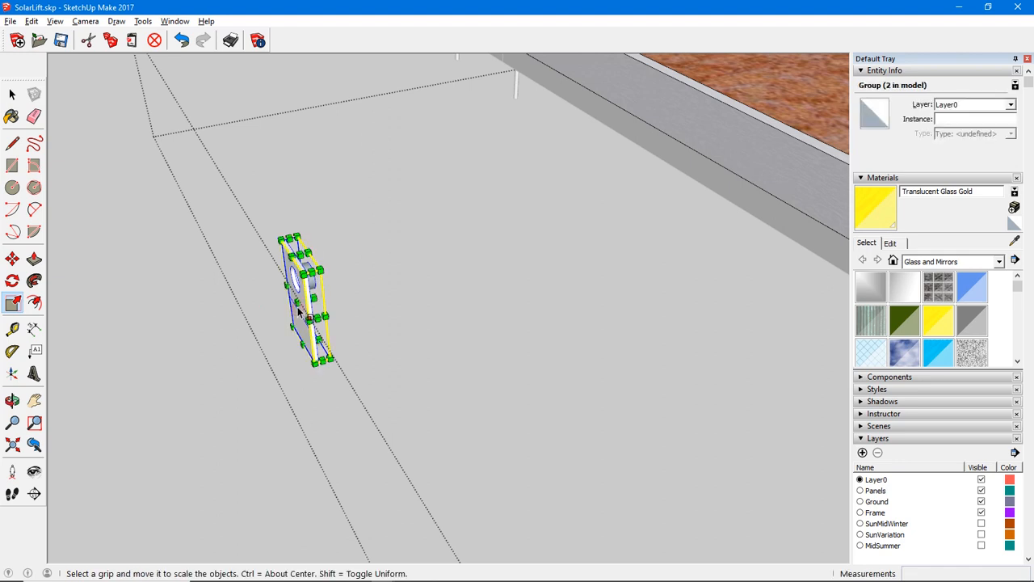
mouse_move(309, 295)
left_mouse_down()
mouse_move(296, 301)
mouse_move(327, 295)
left_mouse_up()
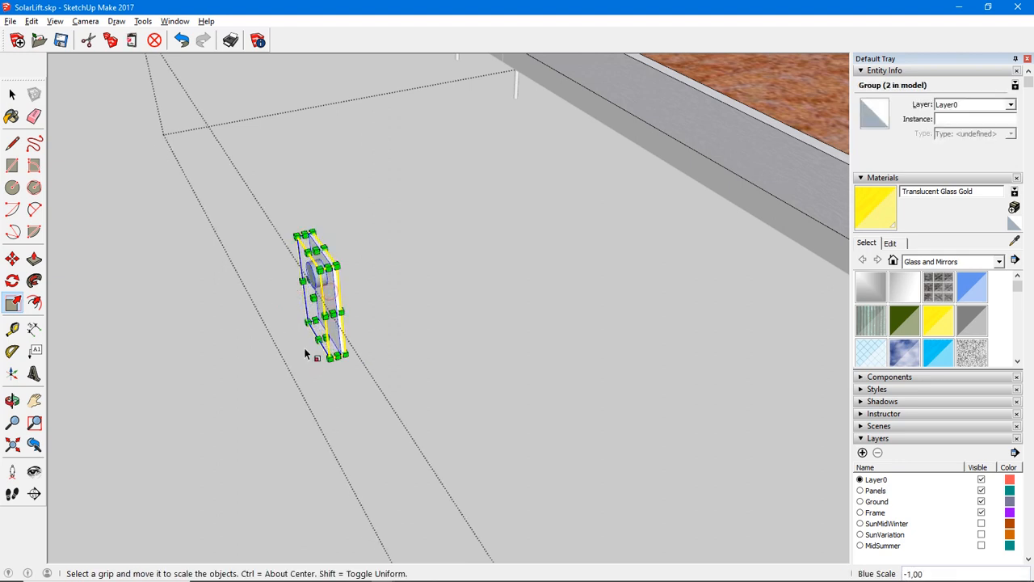
- Move the mirrored plate 426 mm along the green axis against the panel's short side, and leave the panel group
key("m")
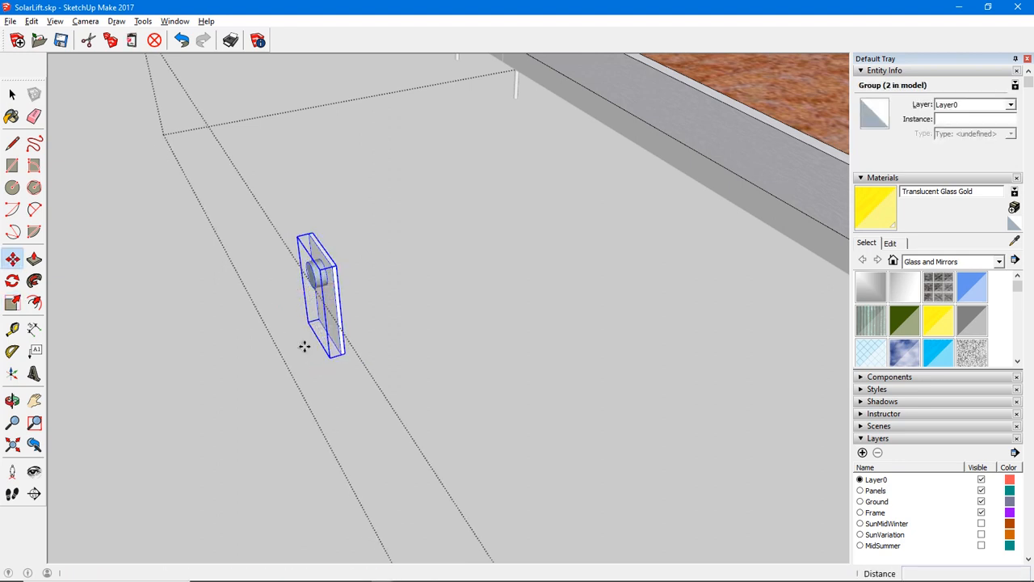
left_click(335, 267)
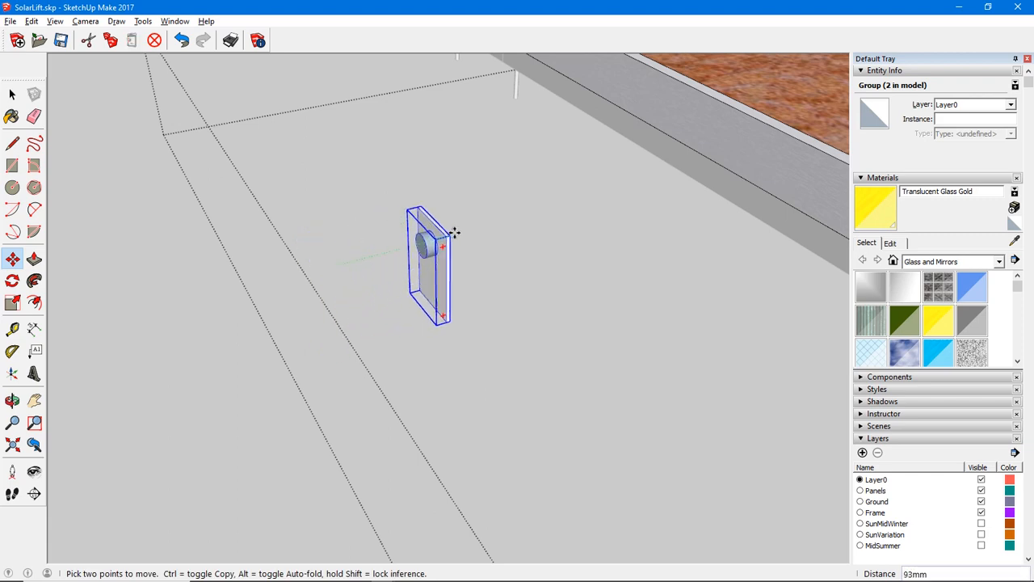
middle_click_drag(540, 204, 269, 321)
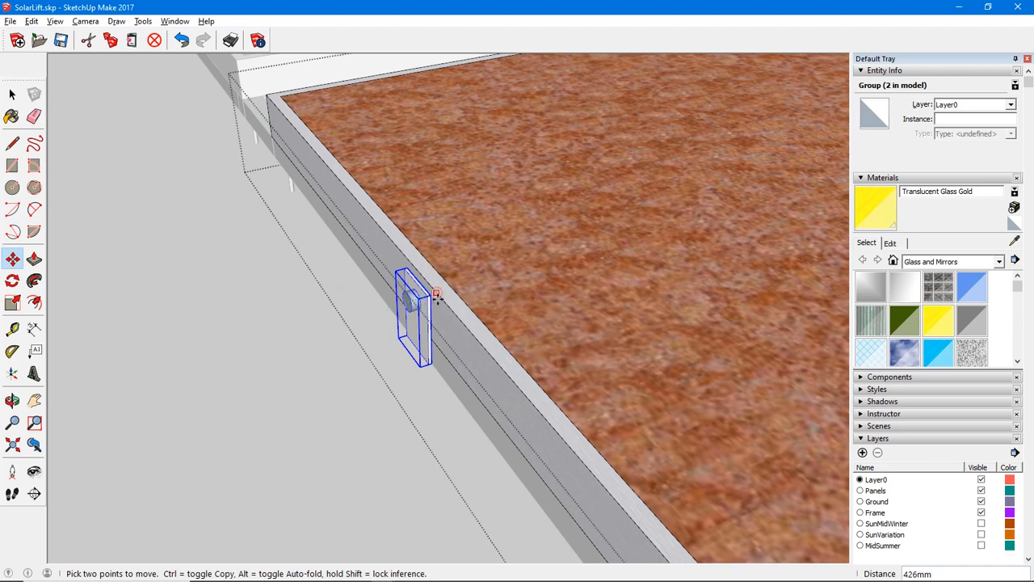
middle_click_drag(427, 293, 462, 295)
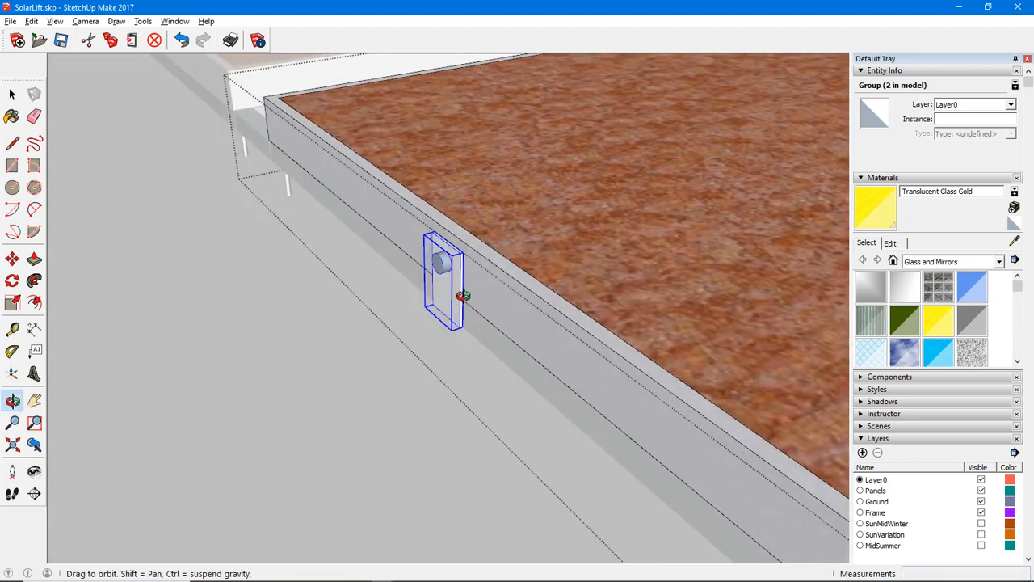
key("space")
left_click(327, 372)
scroll(333, 366, "down", 4)
scroll(333, 370, "down", 3)
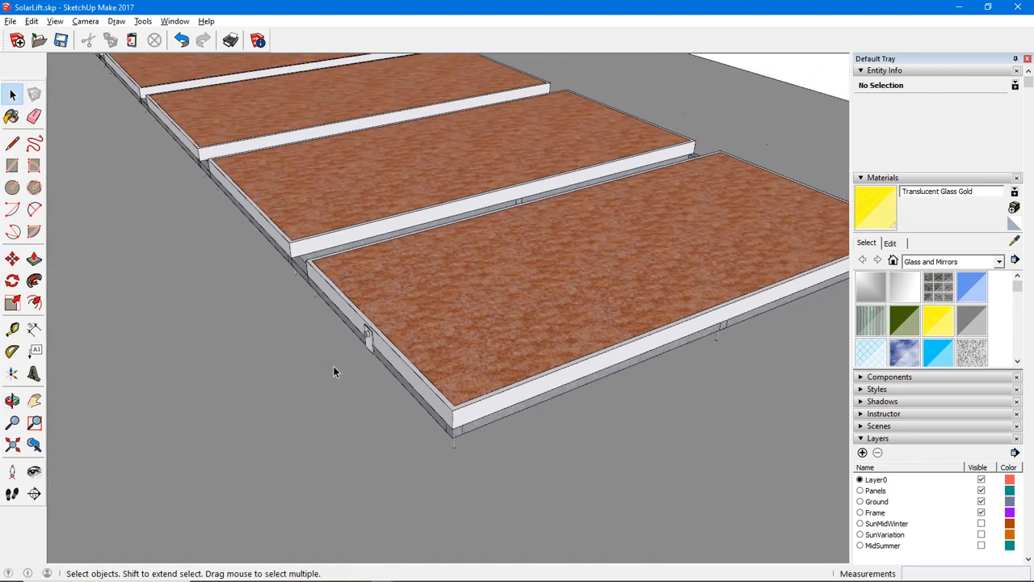
- Try to raise the end panel group by 100 mm from its lower corner, and undo the move
middle_click_drag(333, 370, 528, 326)
left_click(534, 305)
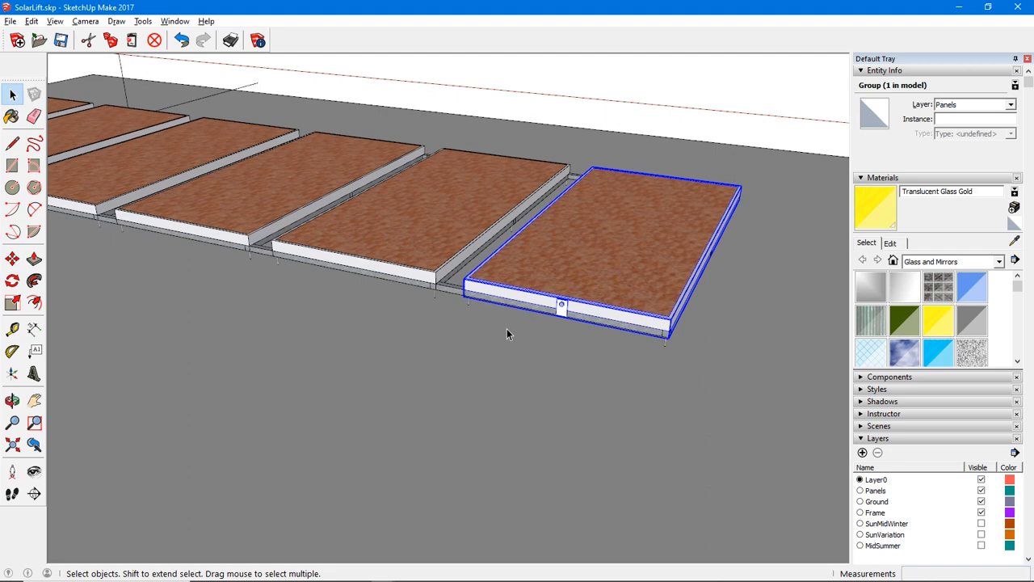
key("t")
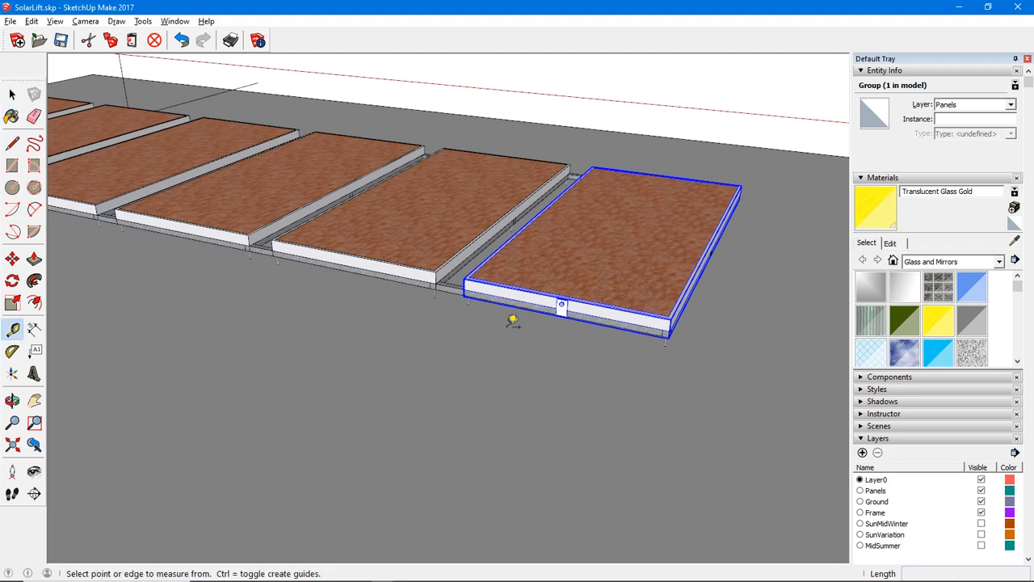
key("m")
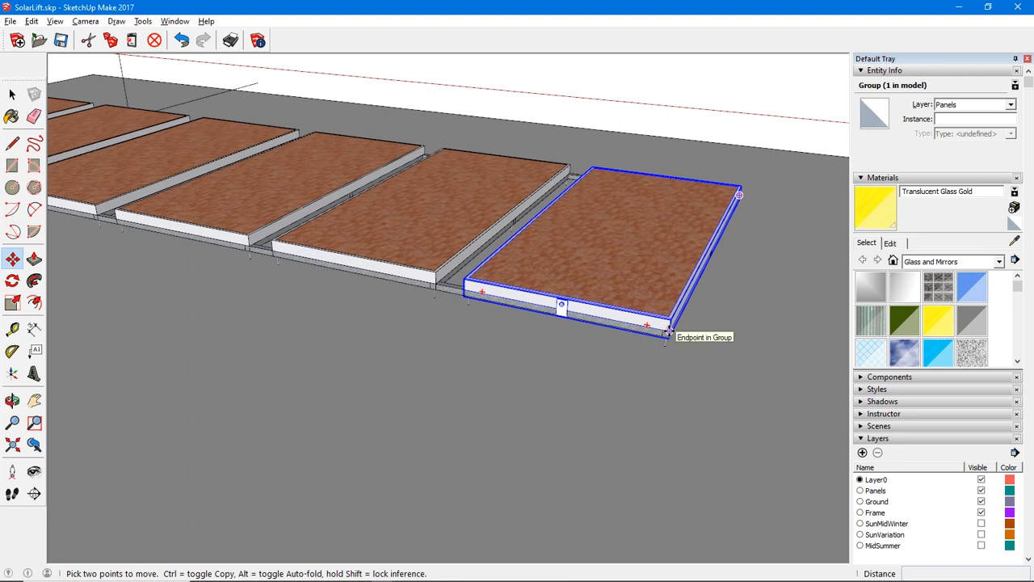
left_click(667, 331)
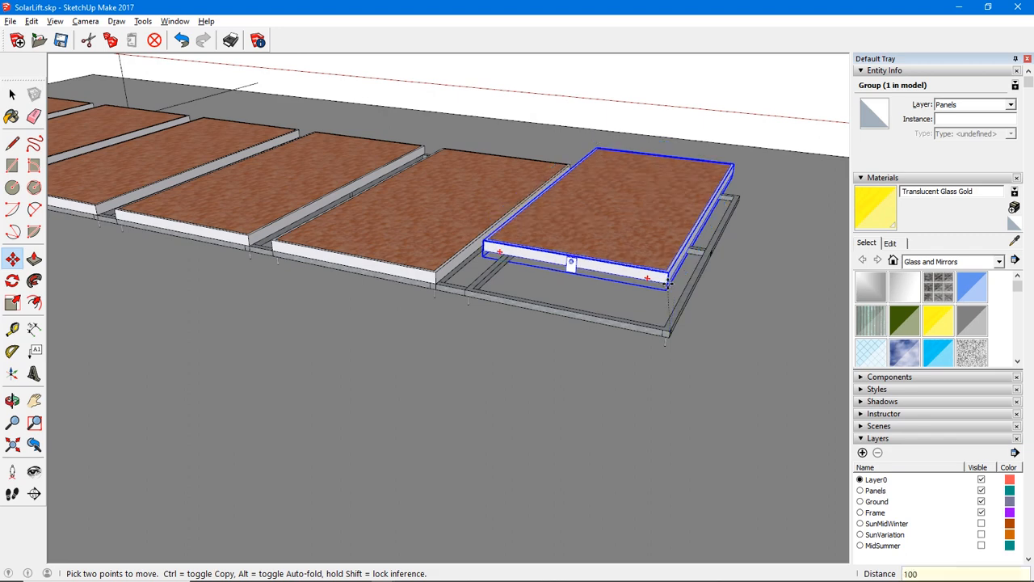
key("Return")
middle_click_drag(667, 284, 360, 313)
key("ctrl+z")
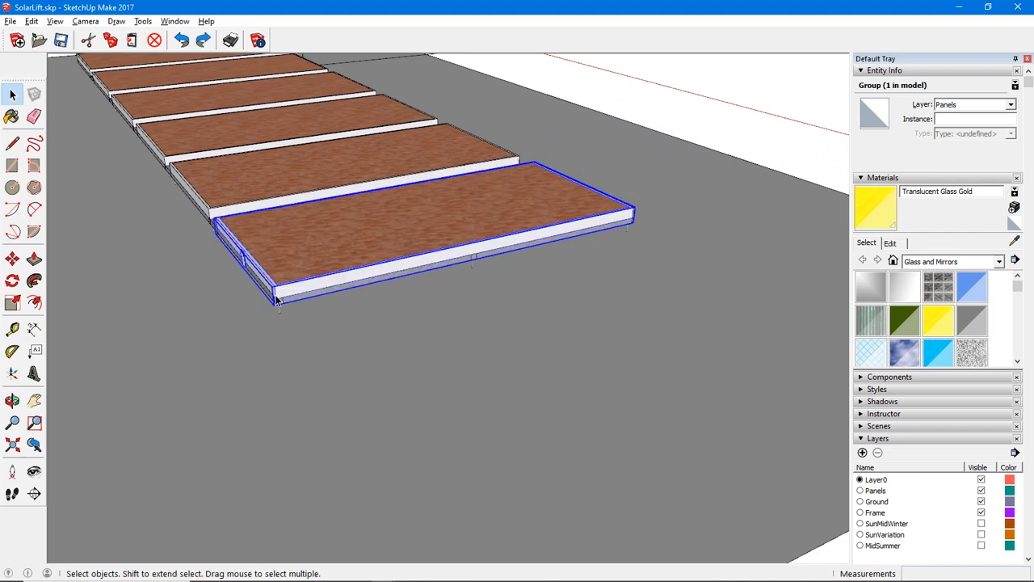
- Raise the end panel group 1000 mm vertically above its frame, and cancel the stray copy of it
key("m")
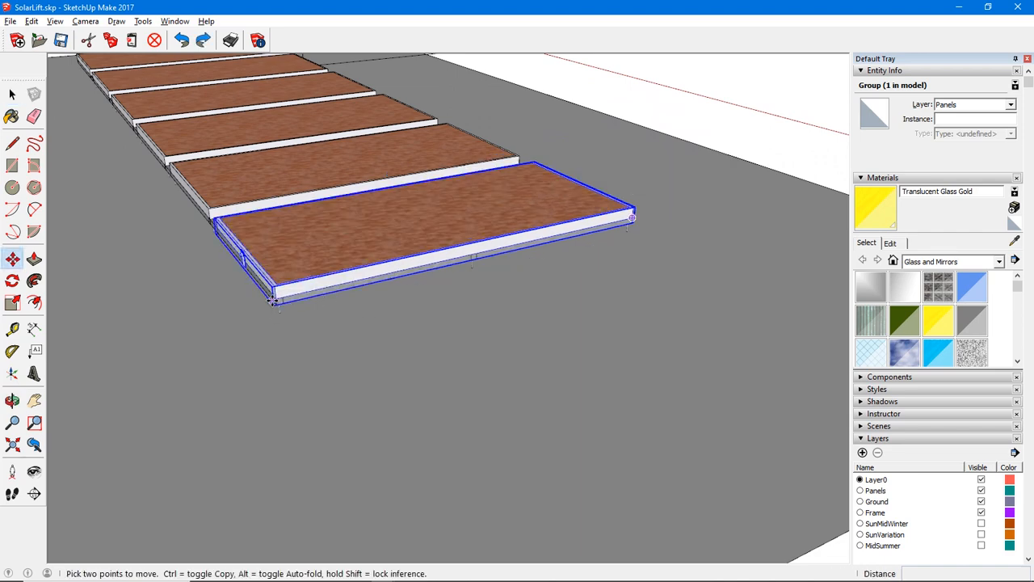
left_click(273, 300)
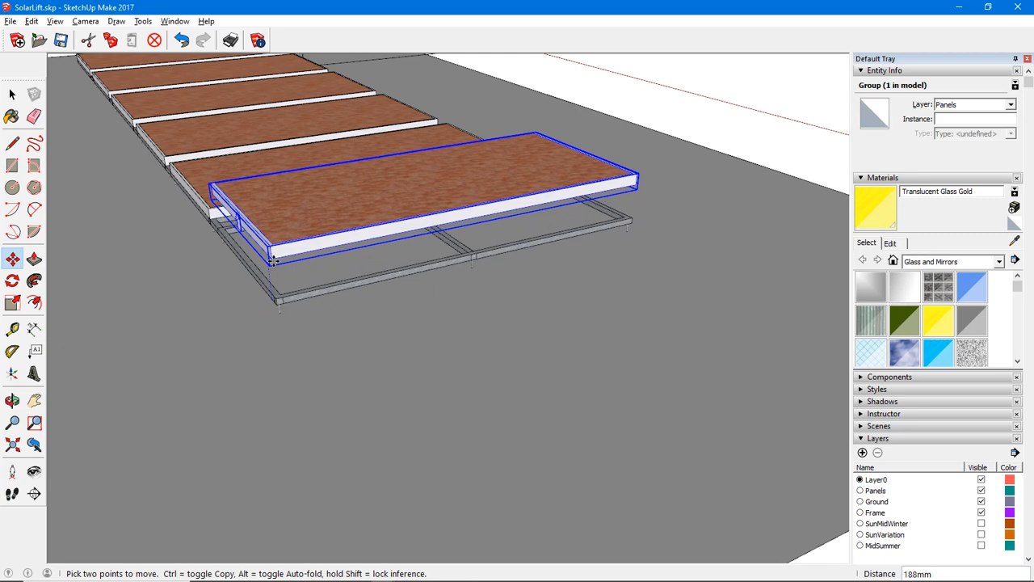
type("1000")
key("Return")
middle_click_drag(293, 260, 474, 322)
scroll(500, 315, "up", 3)
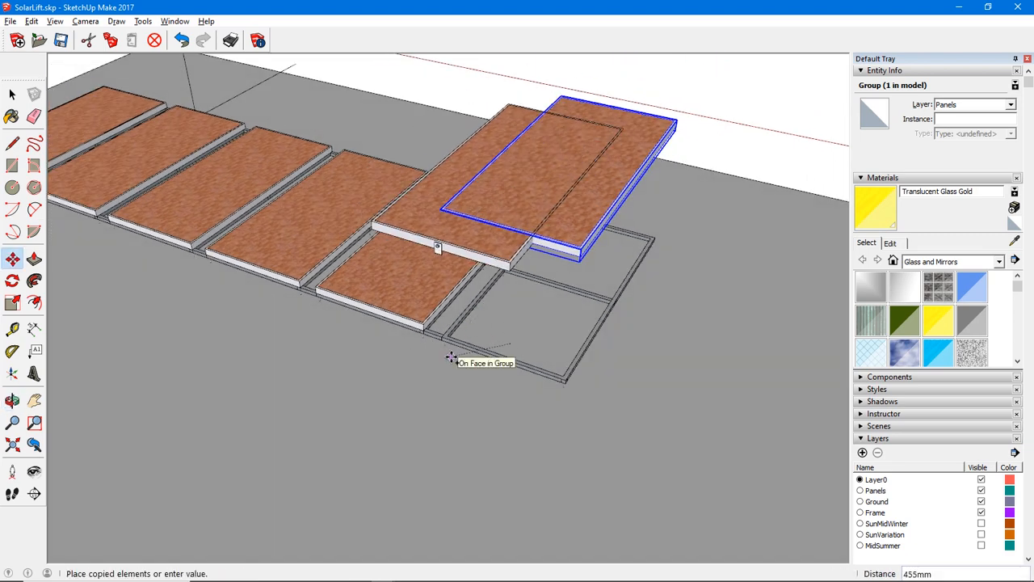
key("Escape")
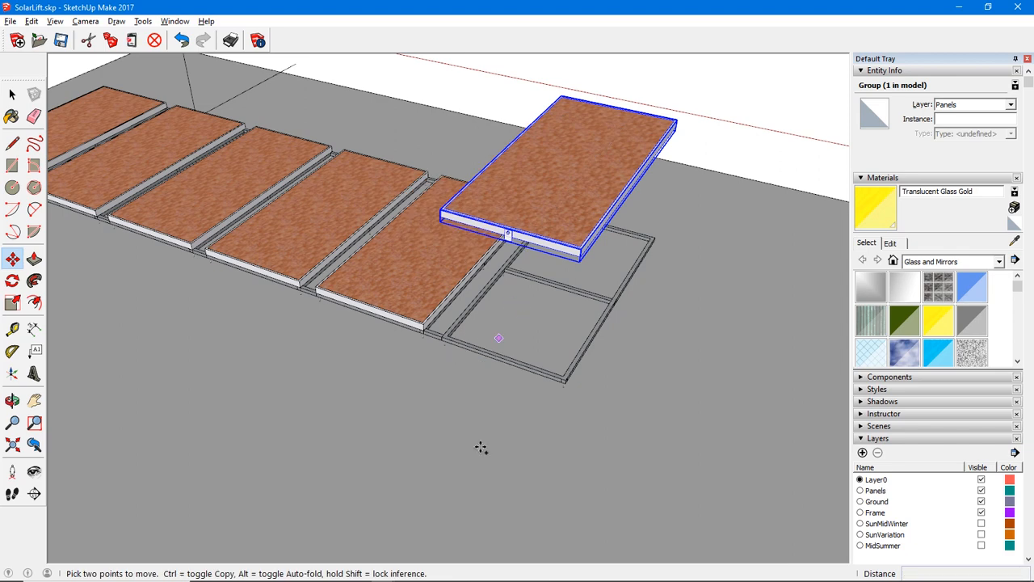
- Copy the raised panel group into the Sonpaneel Oplig Aksie-Arm.skb model, placing it above the lifting frame
mouse_move(356, 561)
mouse_move(383, 572)
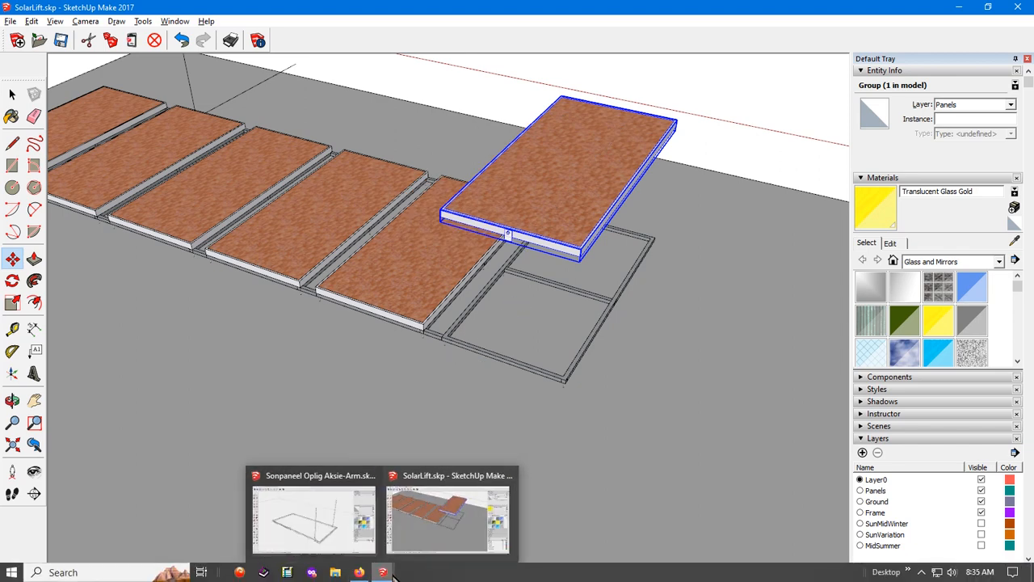
left_click(336, 540)
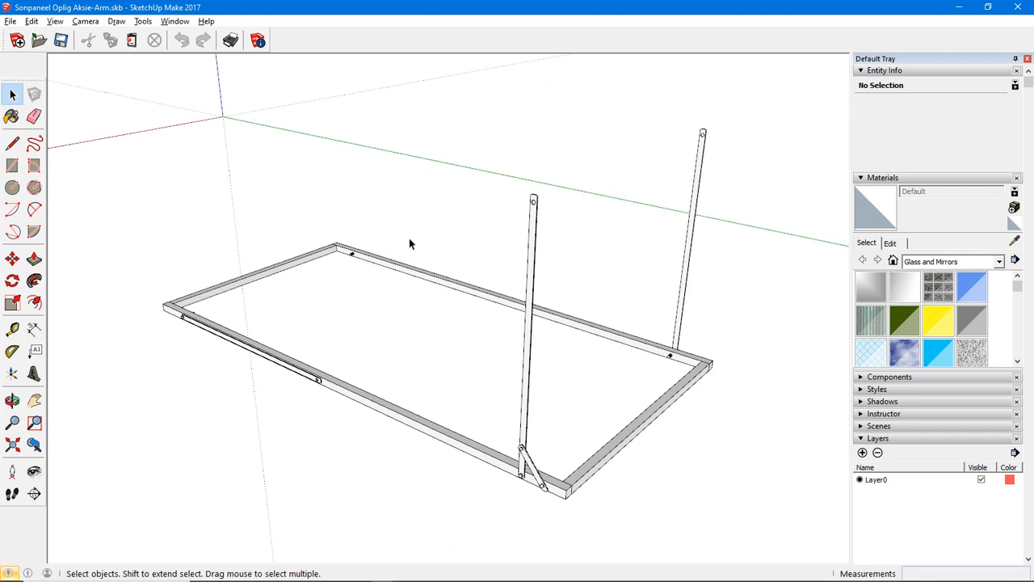
key("ctrl+v")
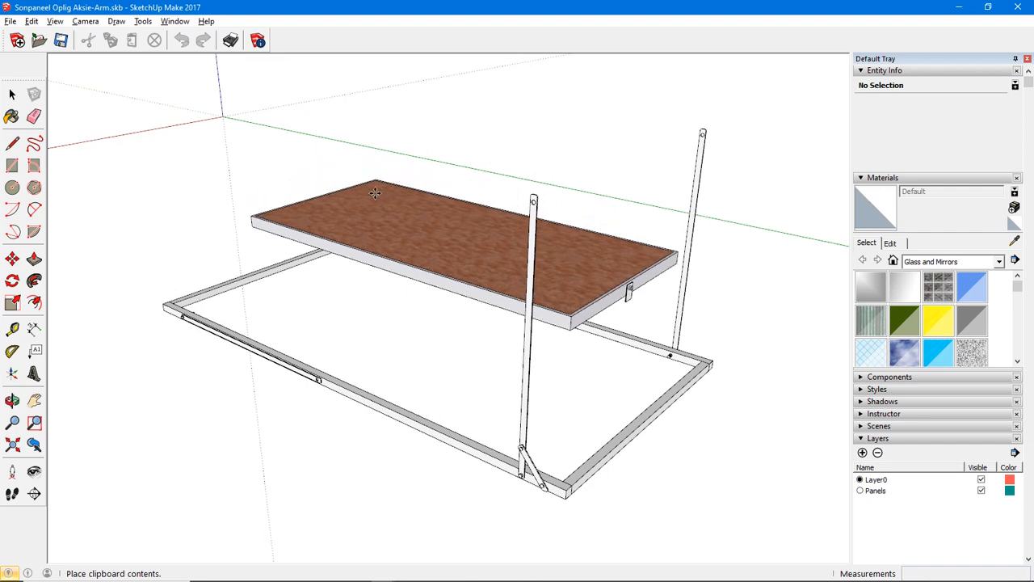
left_click(375, 193)
- Move the pasted panel by its lower corner onto the lifting arm's top end, and shift it 17 mm sideways
middle_click_drag(487, 266, 397, 310)
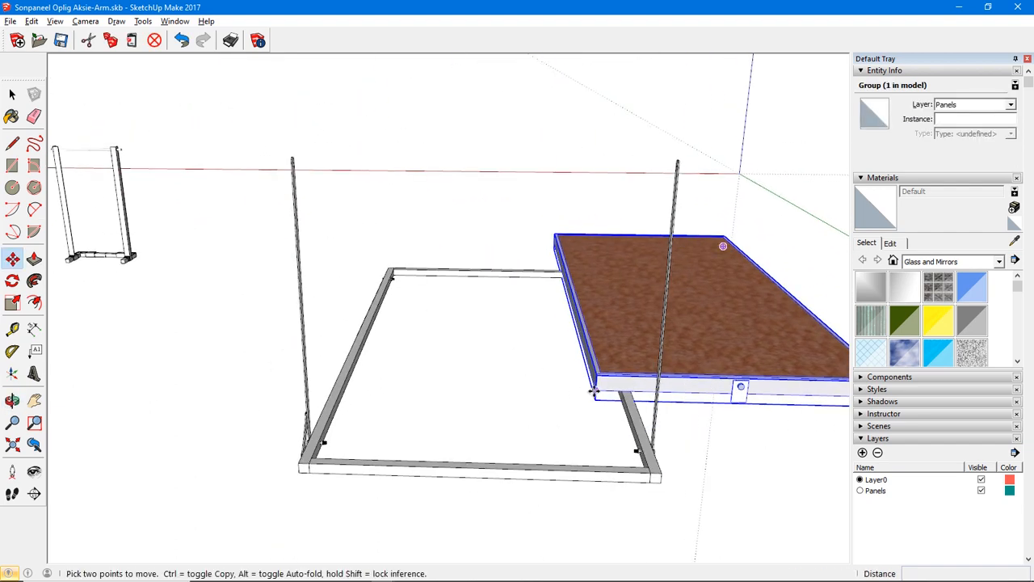
left_click(292, 160)
middle_click_drag(339, 208, 526, 379)
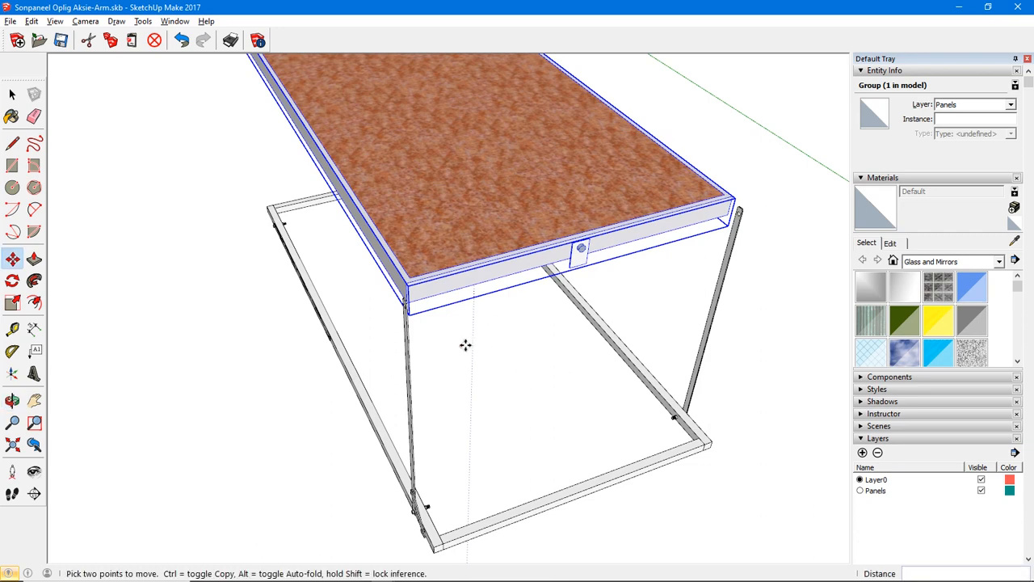
left_click(406, 284)
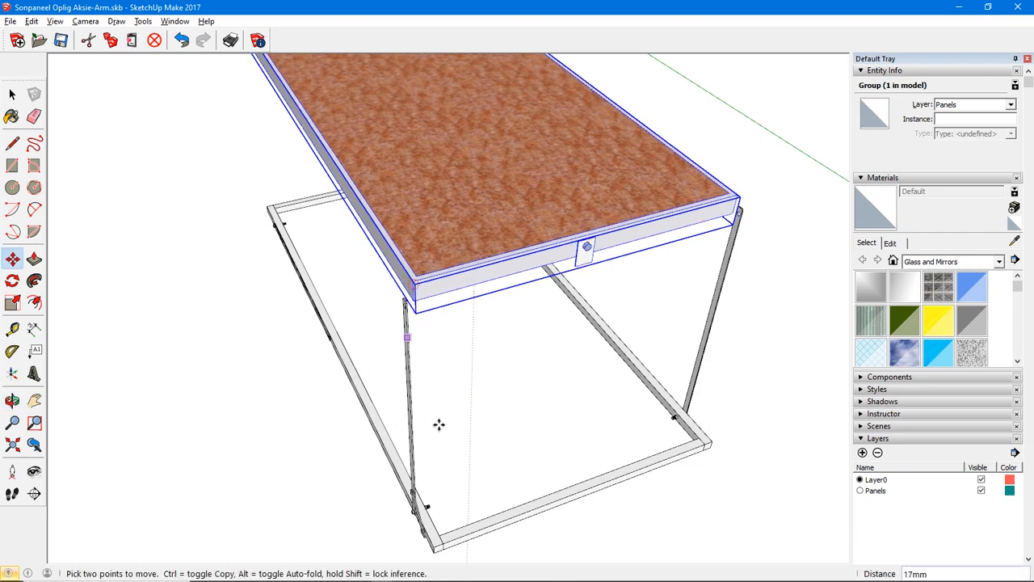
middle_click_drag(444, 491, 556, 405)
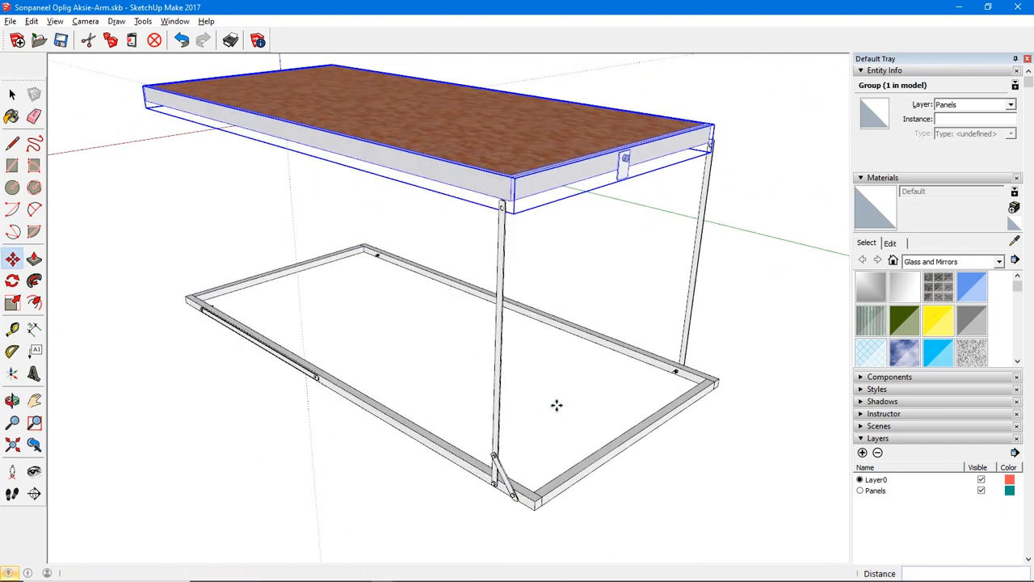
- Lower the panel about 13 mm so its bottom edge overlaps the arm's end near the hole
scroll(481, 345, "up", 2)
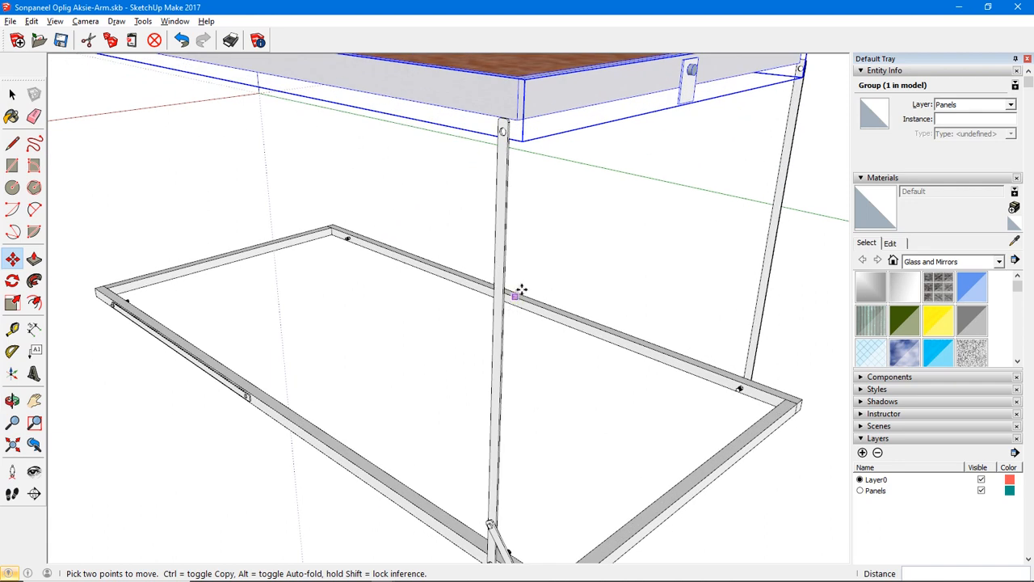
left_click(517, 119)
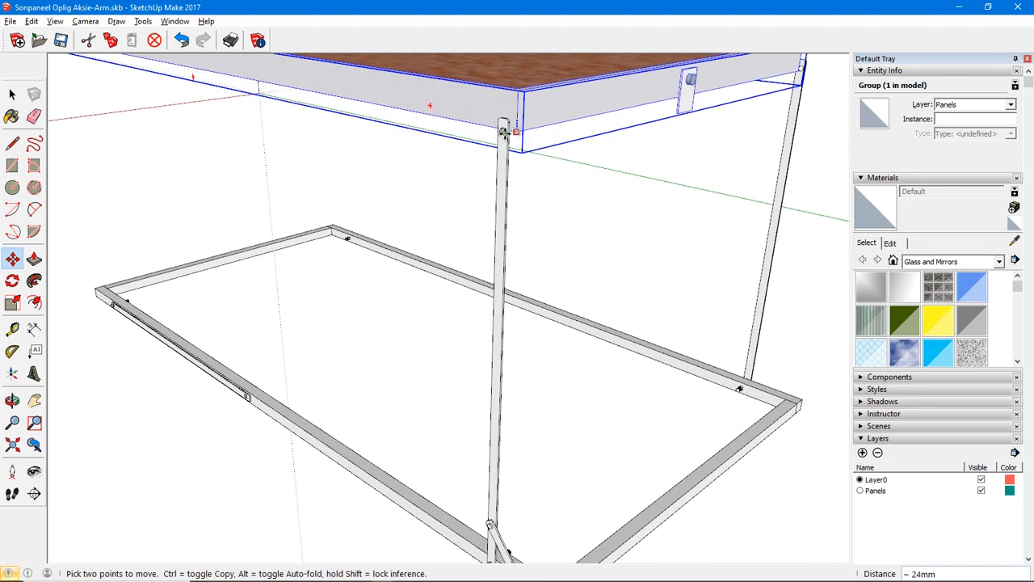
left_click(503, 132)
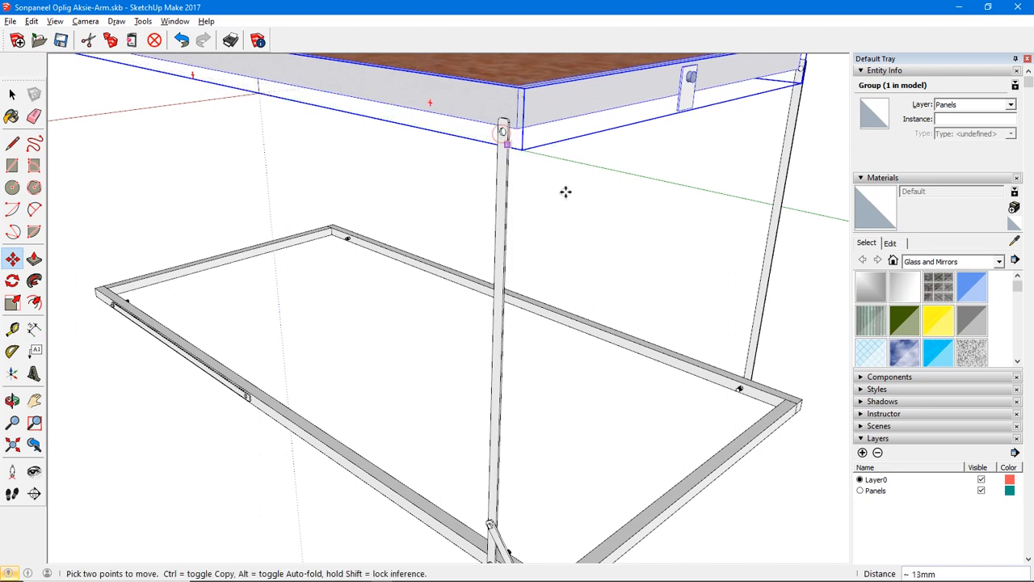
- Deselect the panel and examine how the lifting arm's holed end meets the panel's lower corner
middle_click_drag(566, 191, 454, 212)
key("space")
scroll(402, 216, "down", 1)
left_click(264, 219)
middle_click_drag(265, 219, 489, 230, "shift")
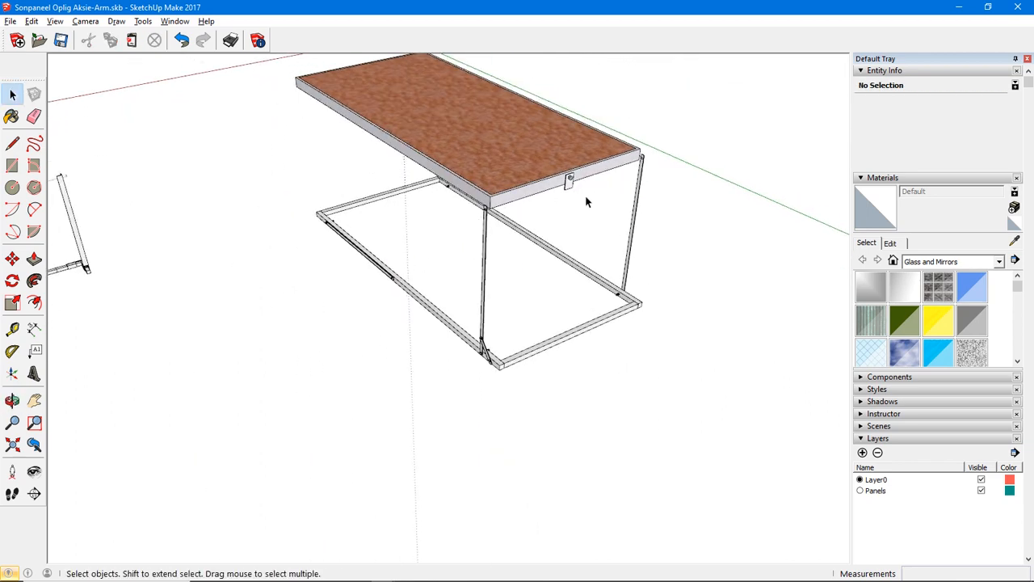
scroll(525, 223, "up", 6)
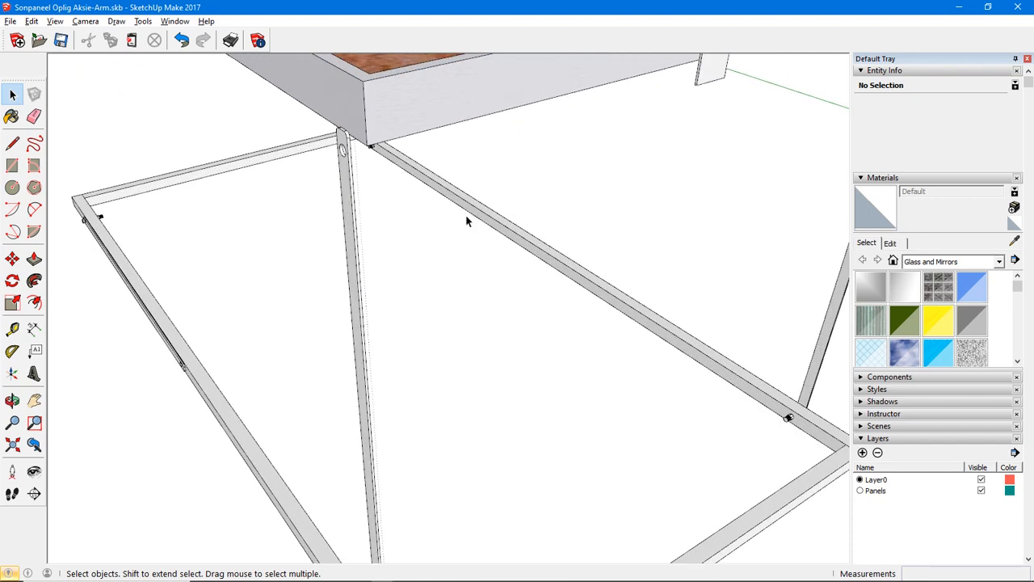
middle_click_drag(469, 219, 599, 215)
middle_click_drag(599, 215, 566, 229, "shift")
middle_click_drag(599, 154, 625, 200, "shift")
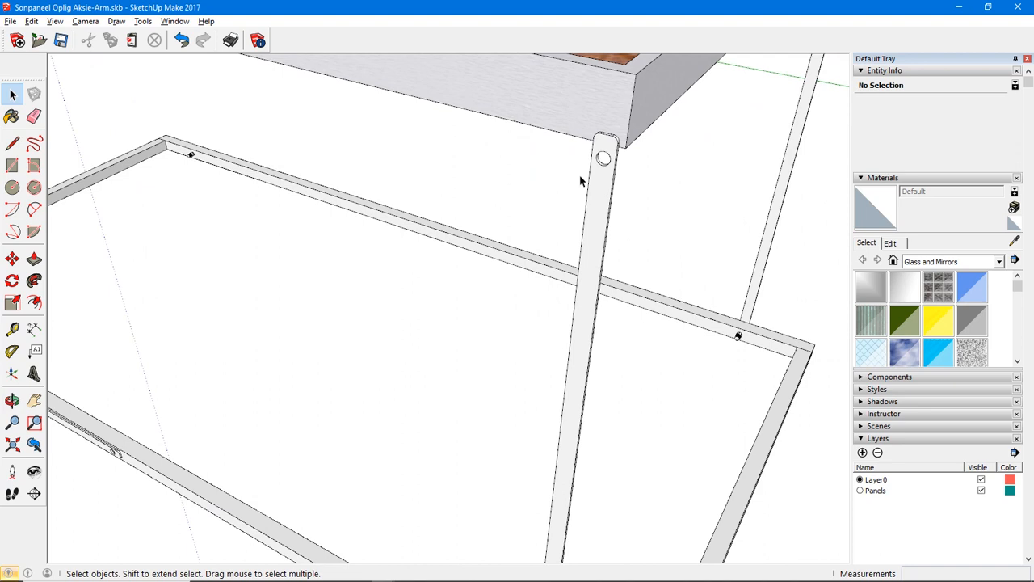
- Draw a circle of 6 mm radius over the hole at the lifting arm's top end, centred on the hole
key("c")
scroll(590, 165, "up", 3)
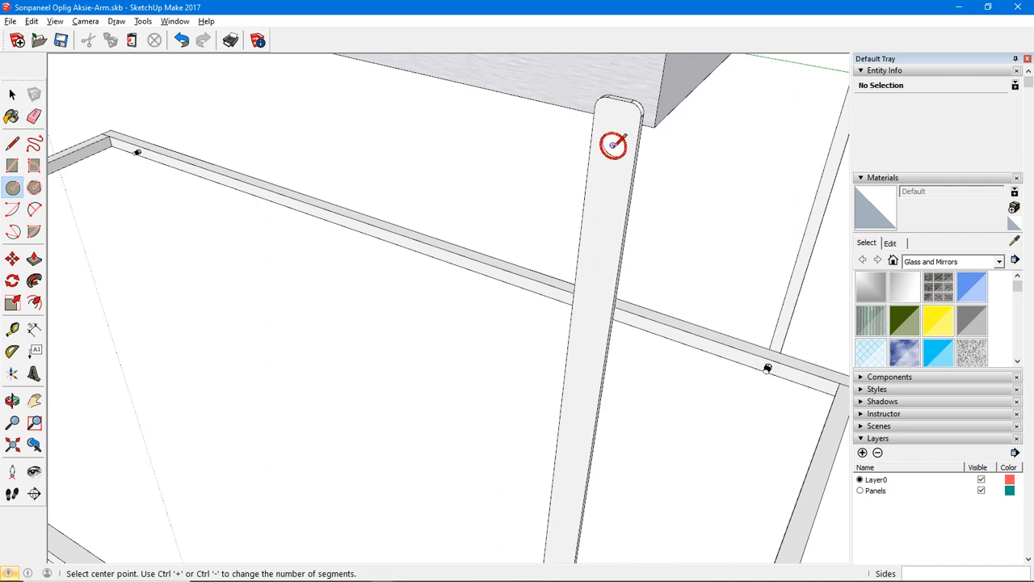
left_click(614, 145)
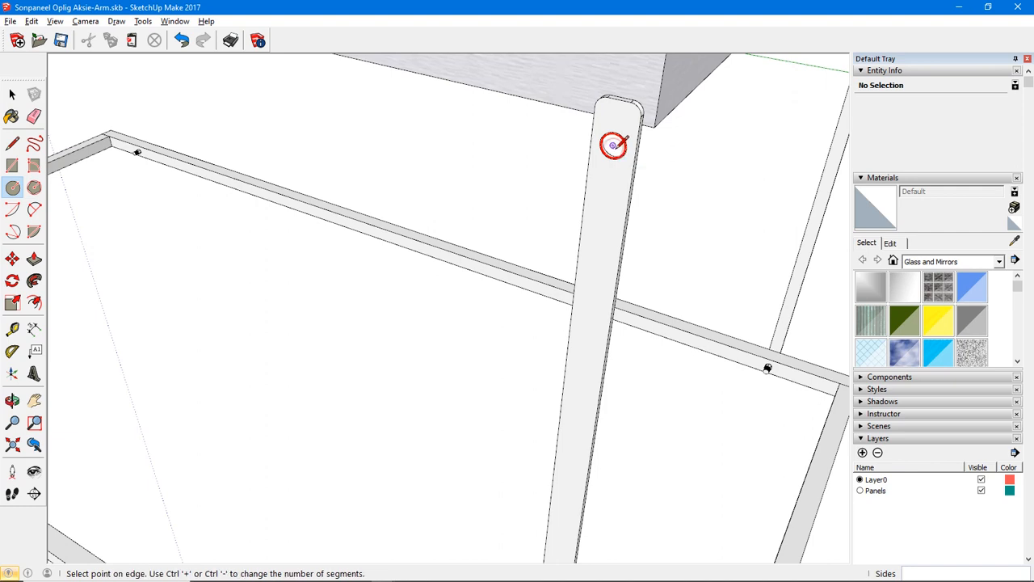
left_click(618, 157)
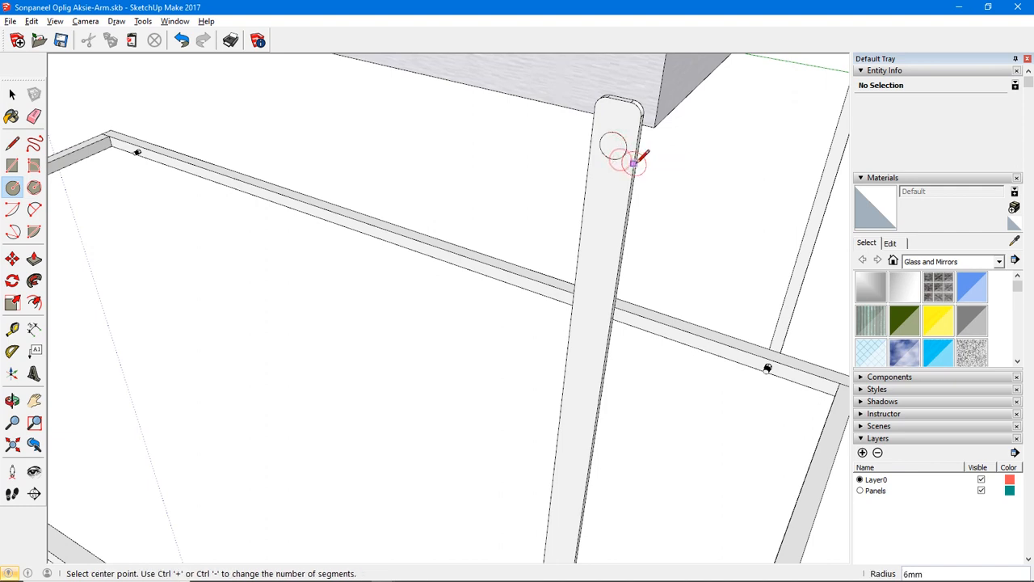
- Extrude the circle's face into a pivot rod running under the panel's end to just past the opposite lifting arm
key("p")
left_click(614, 150)
middle_click_drag(614, 149, 434, 295)
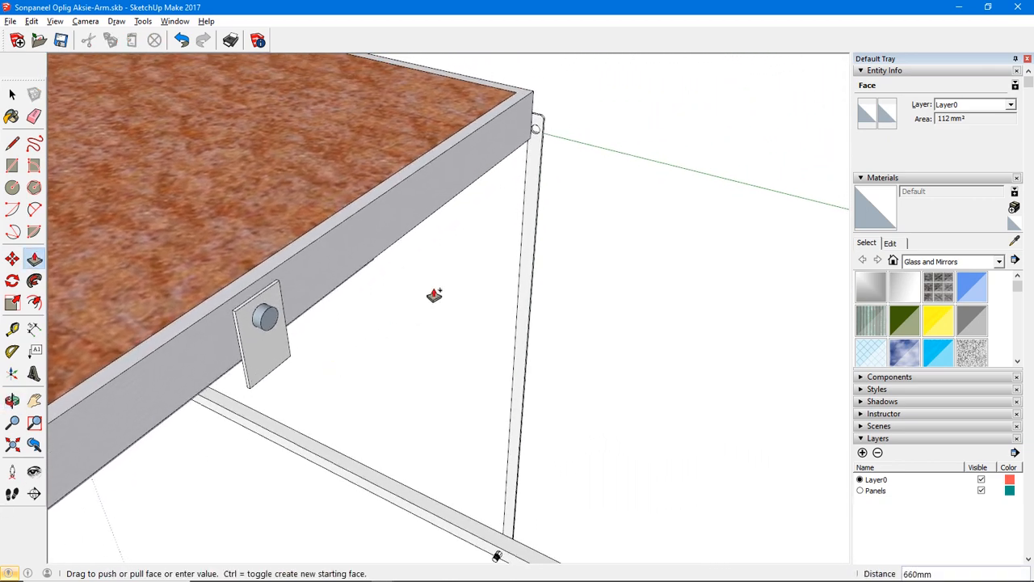
left_click(553, 132)
key("space")
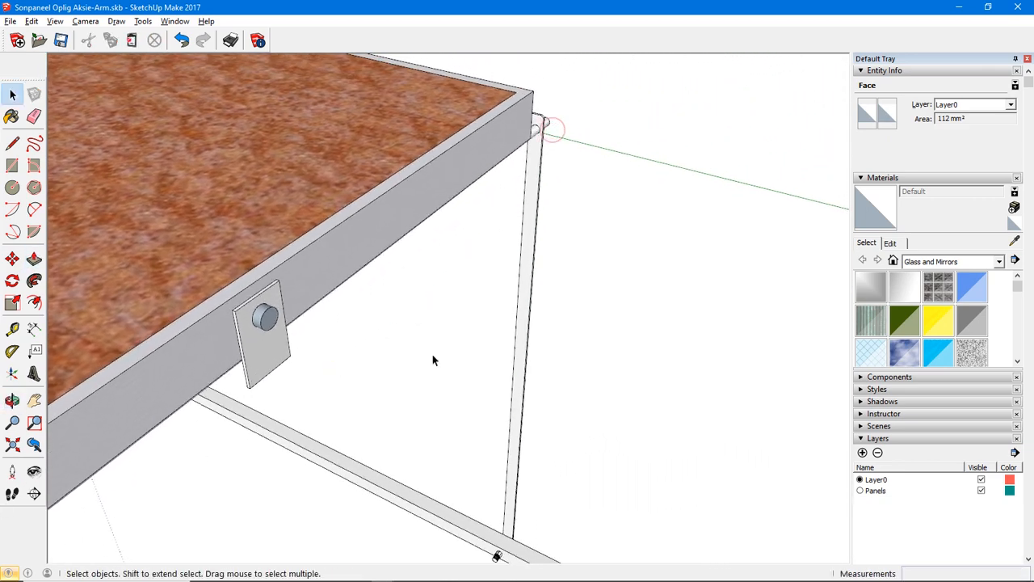
left_click(433, 352)
- Shift the panel about 5 mm along its length, back from the pivot rod, and deselect it
scroll(434, 351, "down", 3)
middle_click_drag(446, 327, 516, 246, "shift")
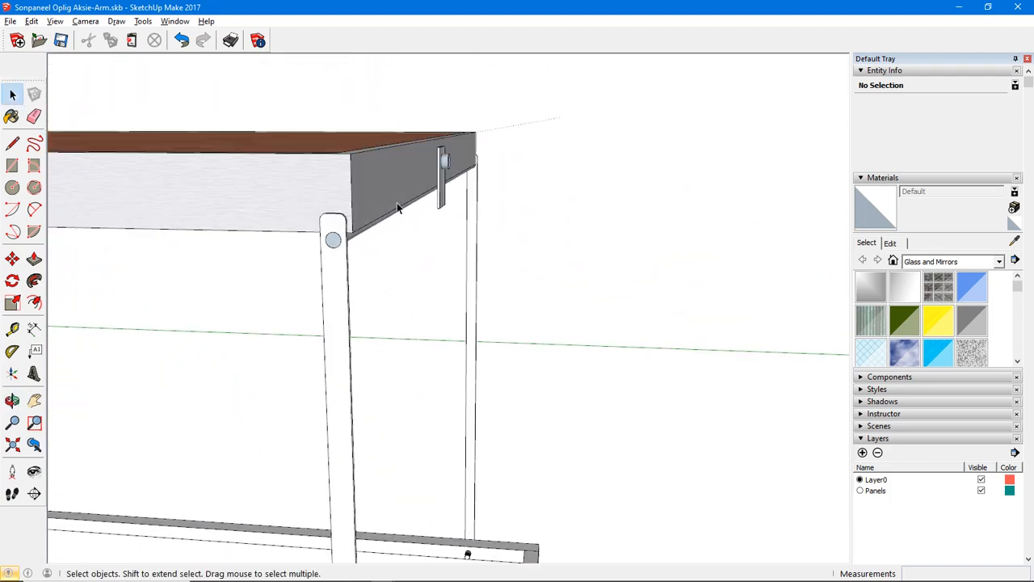
left_click(375, 185)
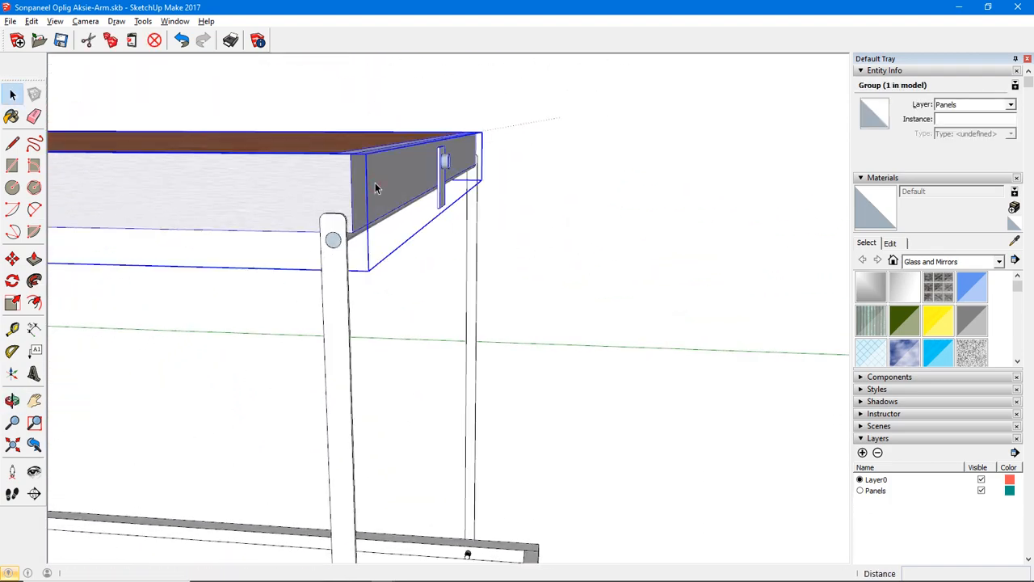
key("m")
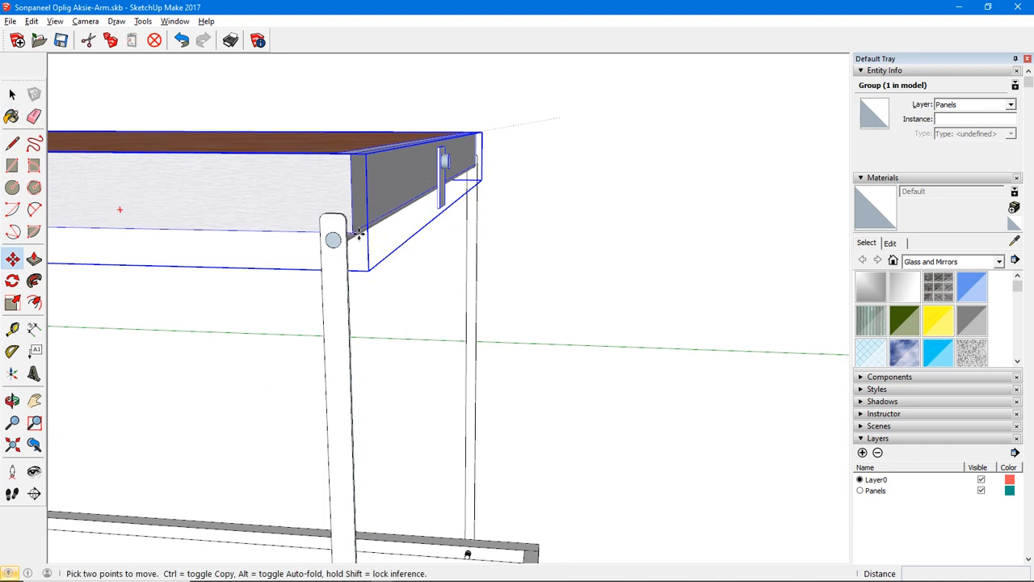
left_click(358, 234)
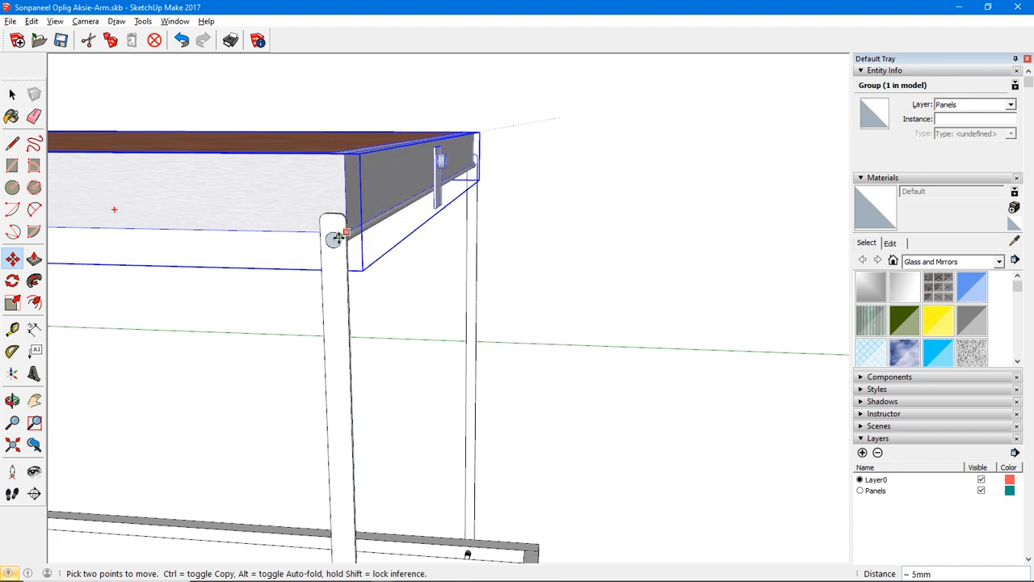
middle_click_drag(334, 237, 203, 323)
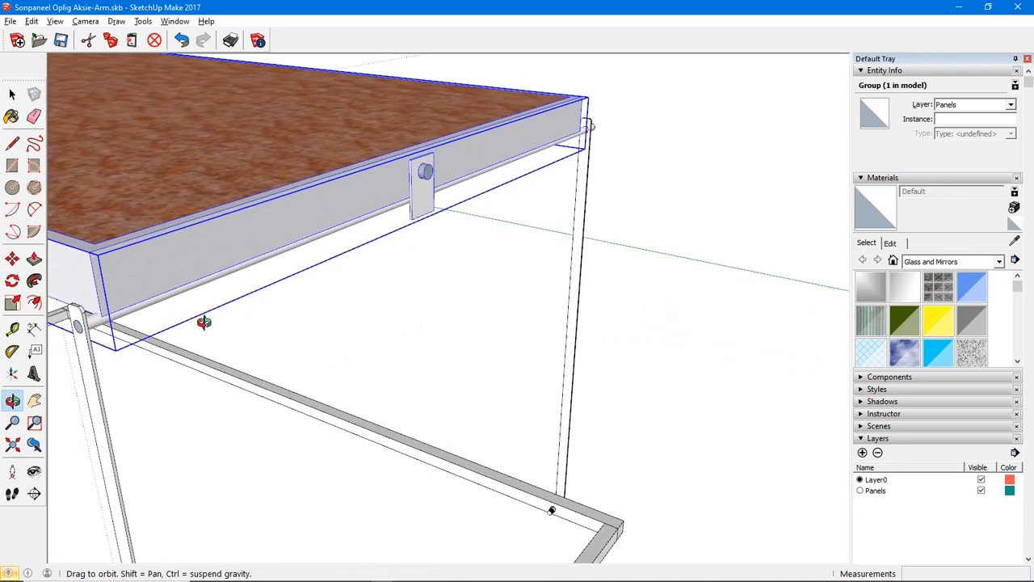
key("space")
left_click(685, 191)
- Copy the panel by its lower corner onto the arm top of the smaller separate lifting frame
middle_click_drag(541, 249, 16, 335)
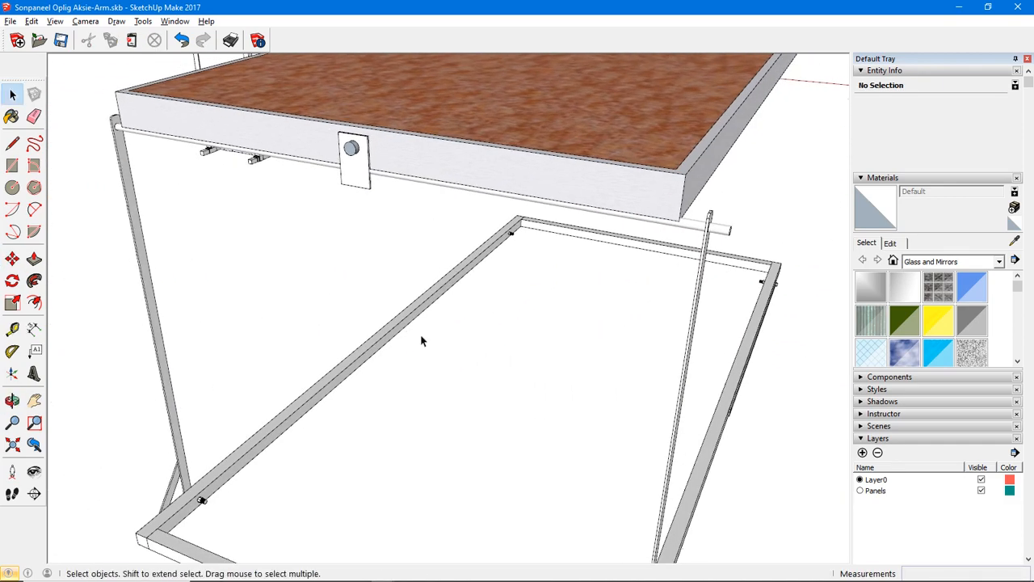
middle_click_drag(422, 338, 434, 263)
scroll(219, 275, "down", 8)
scroll(389, 259, "up", 2)
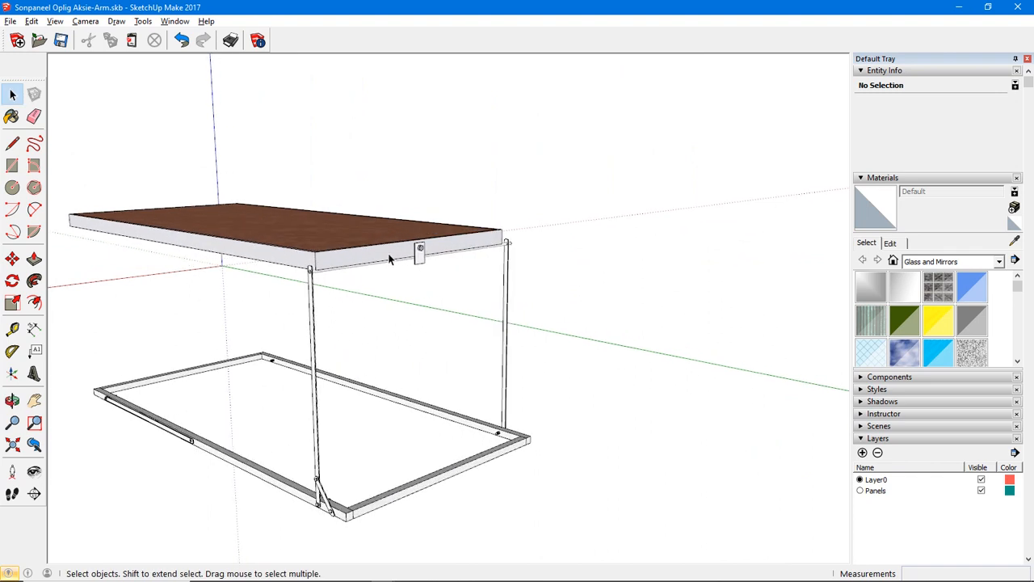
scroll(388, 259, "up", 1)
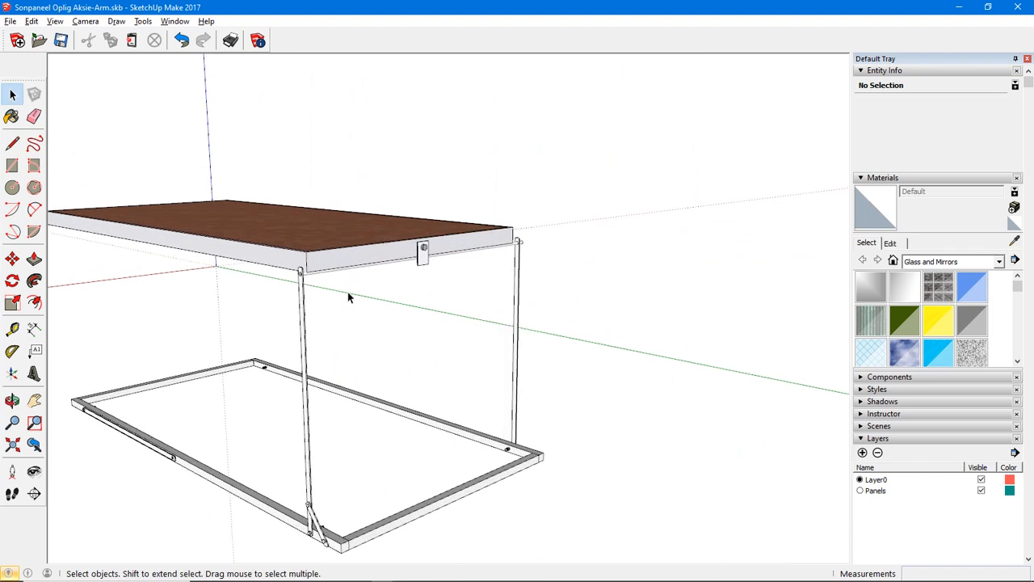
scroll(344, 322, "down", 5)
left_click(318, 317)
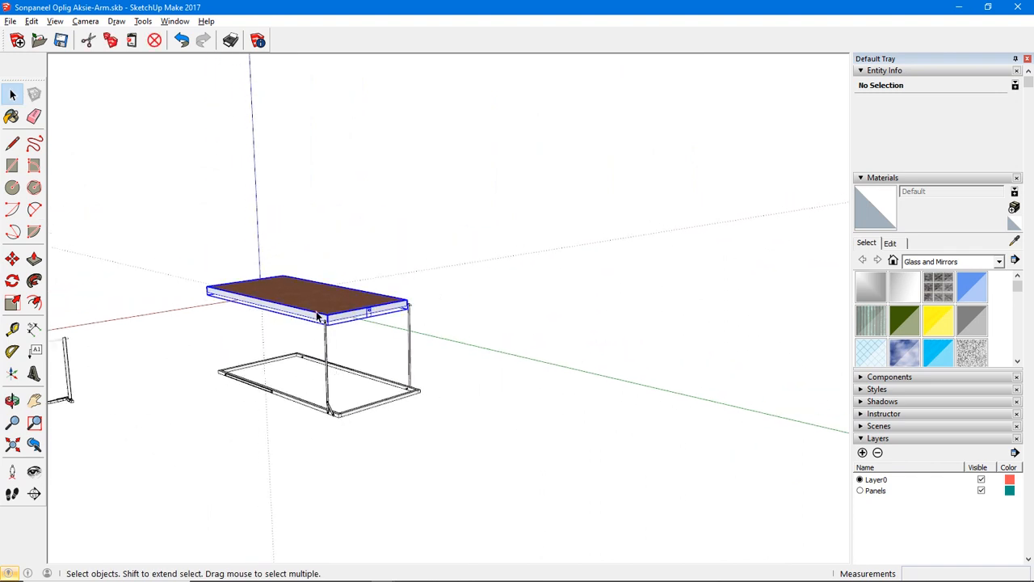
key("m")
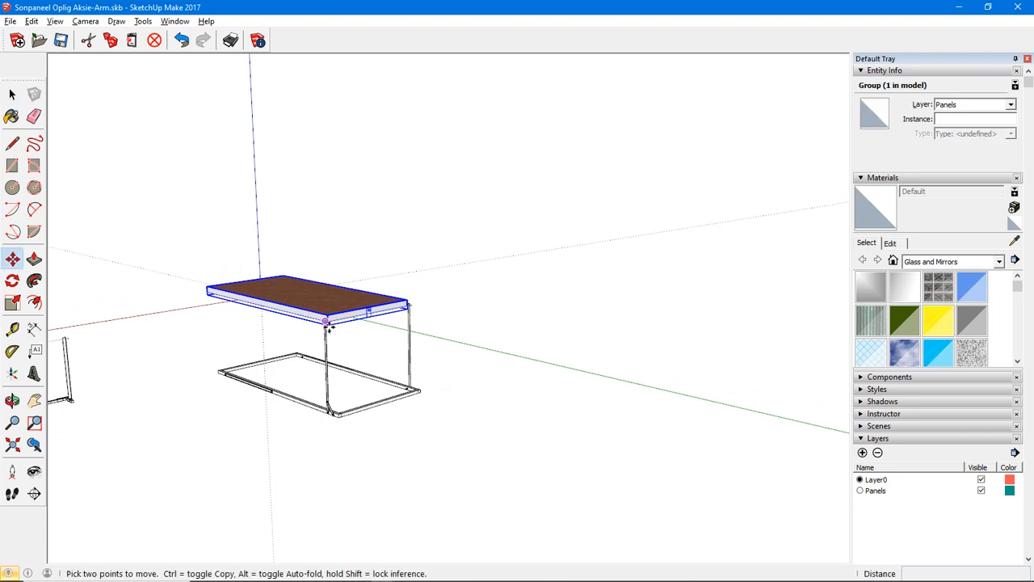
left_click(326, 323)
middle_click_drag(113, 358, 470, 438, "shift")
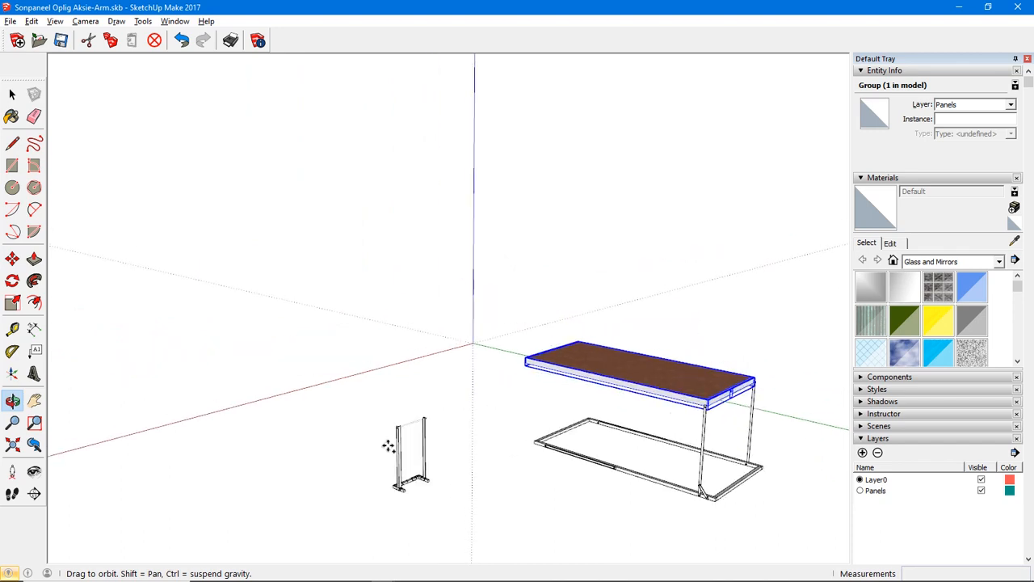
scroll(384, 446, "up", 2)
left_click(384, 446)
scroll(407, 425, "up", 8)
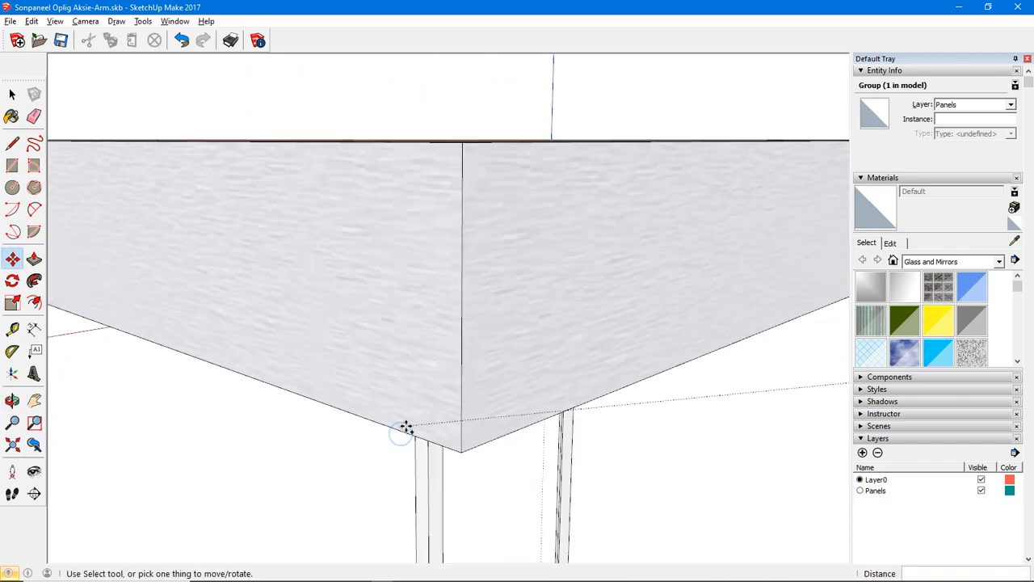
scroll(412, 401, "down", 5)
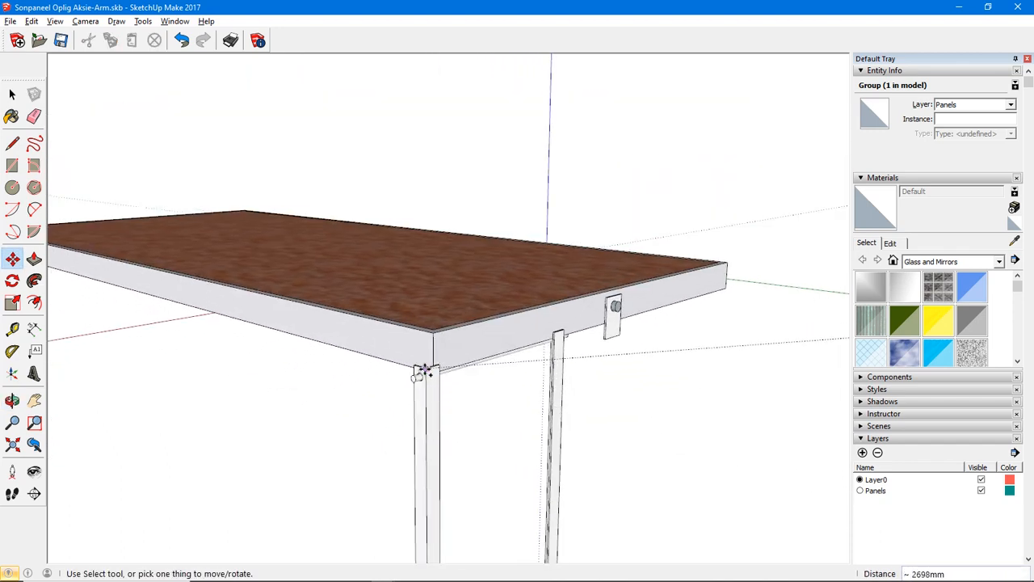
left_click(422, 370)
- Scale the copied panel down proportionally in two passes, the second by a factor of about 0.71
scroll(422, 370, "down", 5)
middle_click_drag(436, 369, 97, 396)
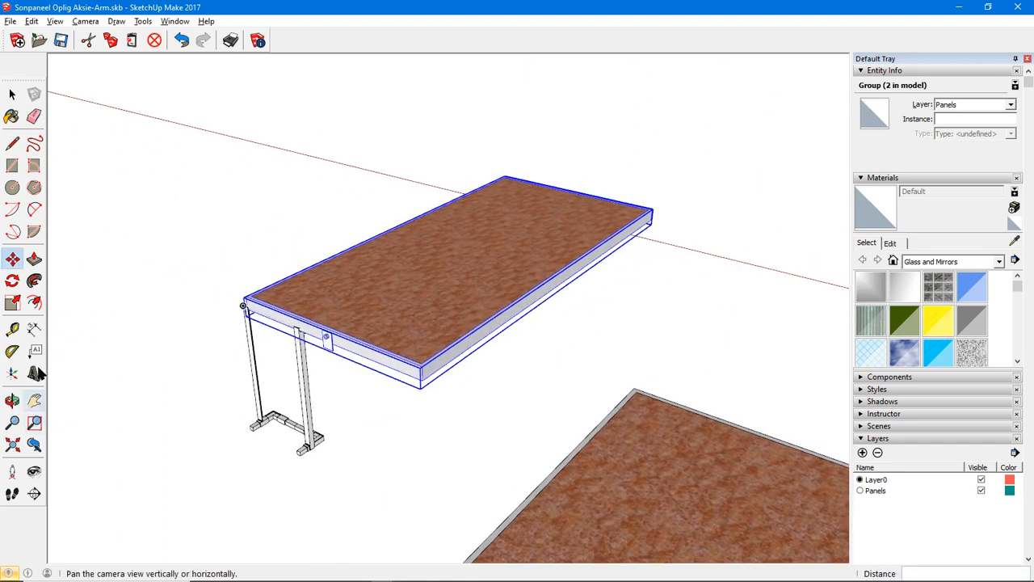
left_click(15, 304)
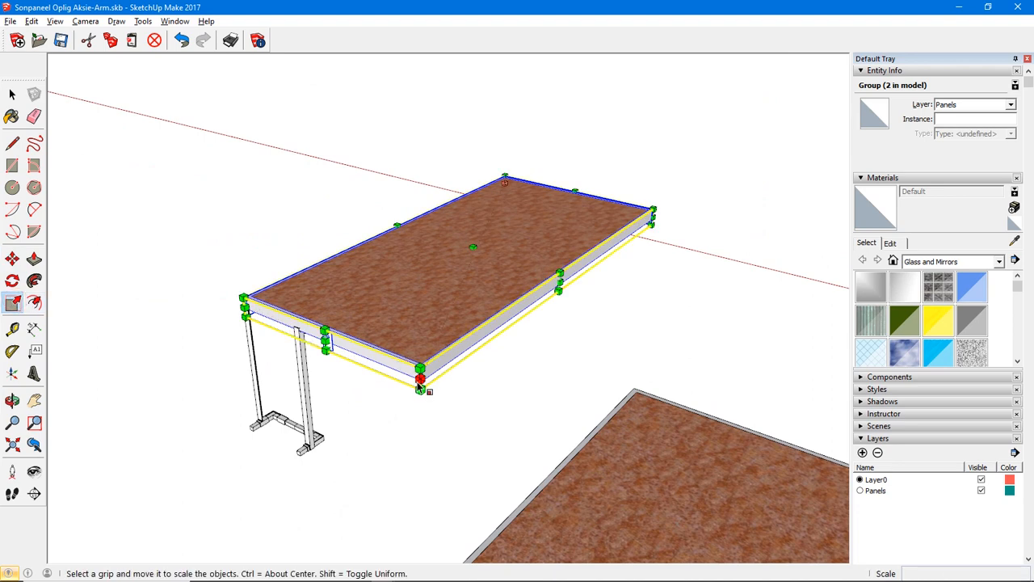
left_click_drag(420, 386, 468, 268)
middle_click_drag(433, 300, 594, 392)
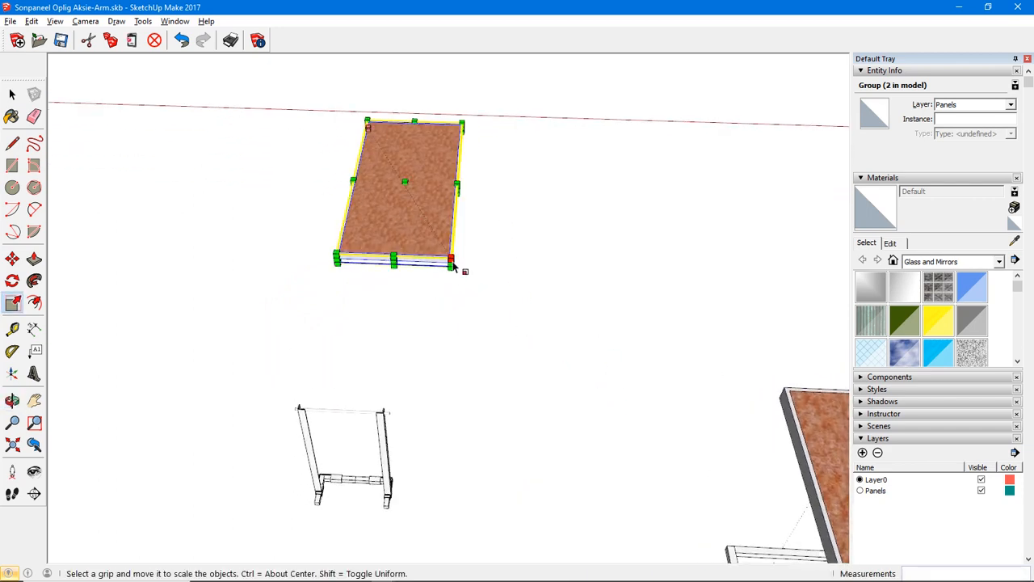
left_click_drag(455, 271, 422, 221)
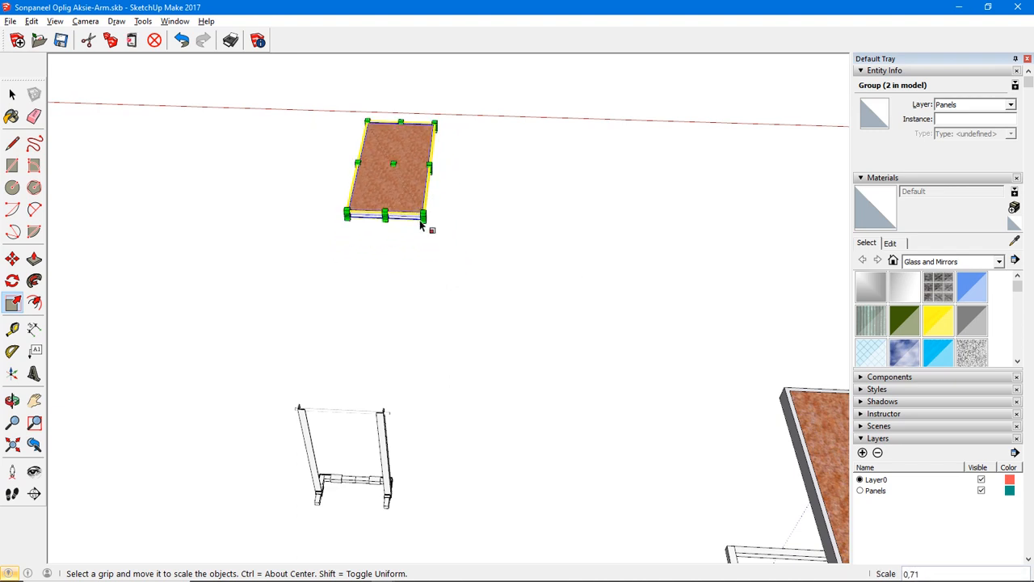
- Try to move the scaled panel by its end edge towards the arm tops of the smaller frame
key("m")
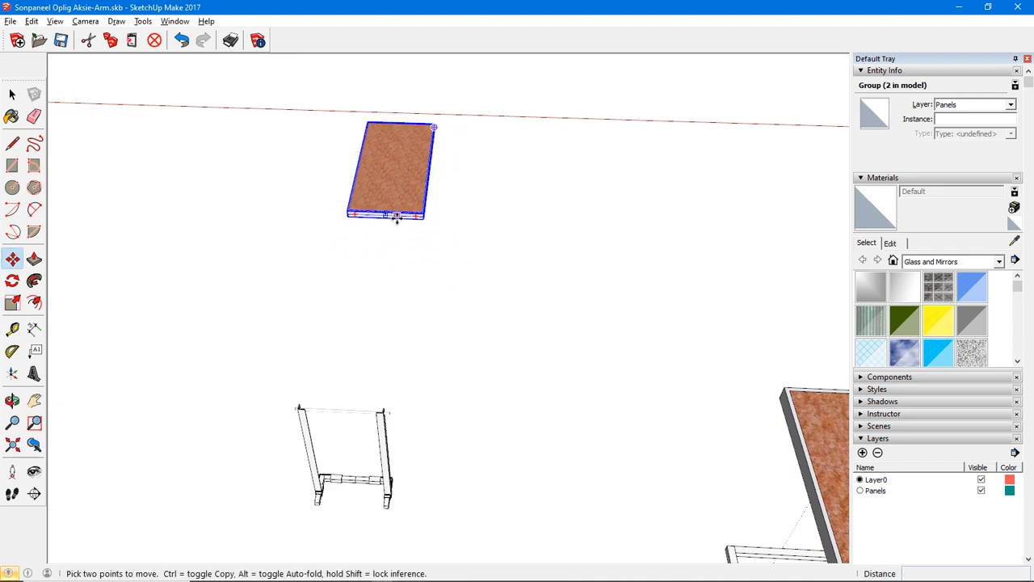
left_click(397, 217)
left_click(411, 418)
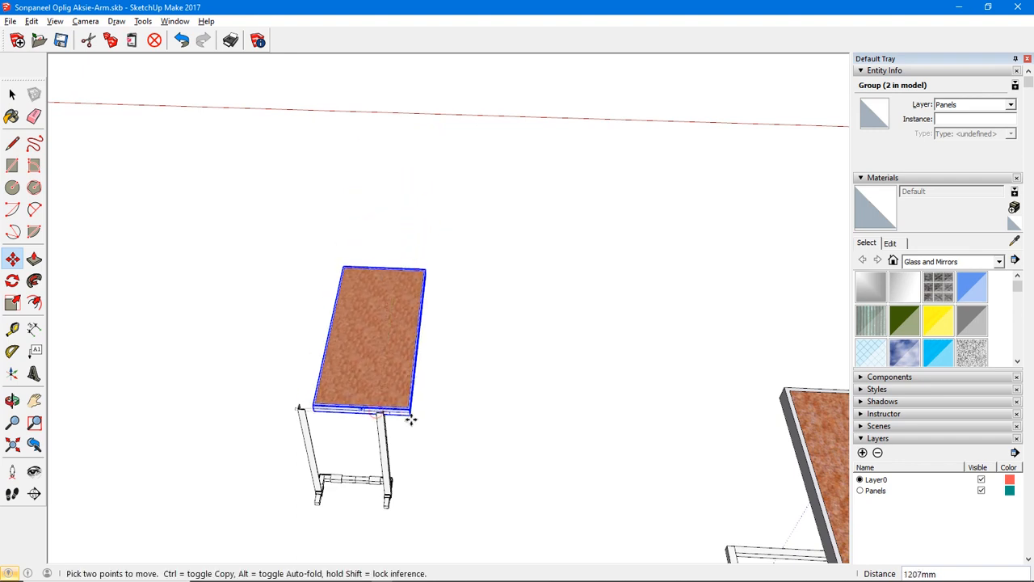
left_click(411, 418)
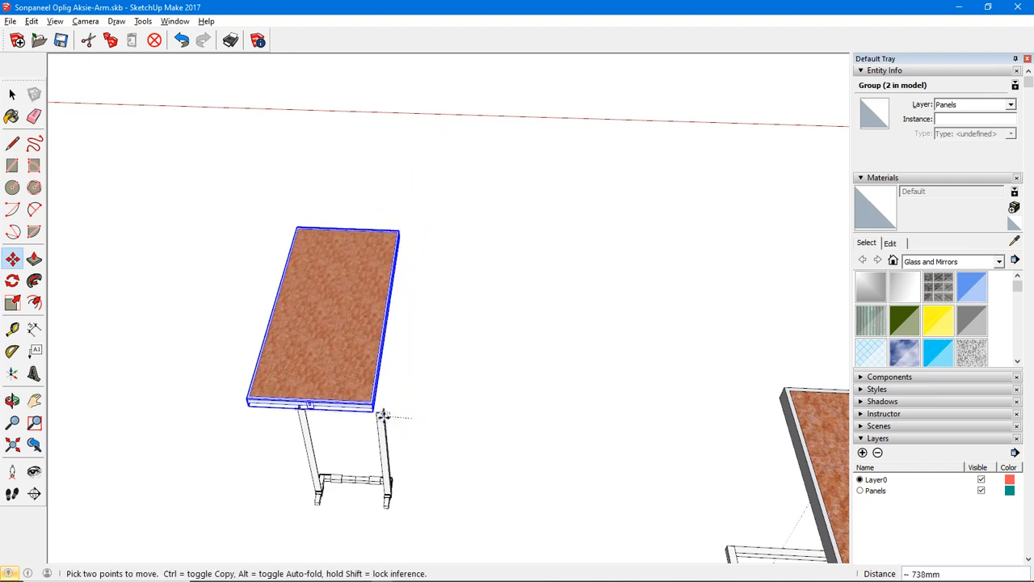
middle_click_drag(340, 418, 356, 424)
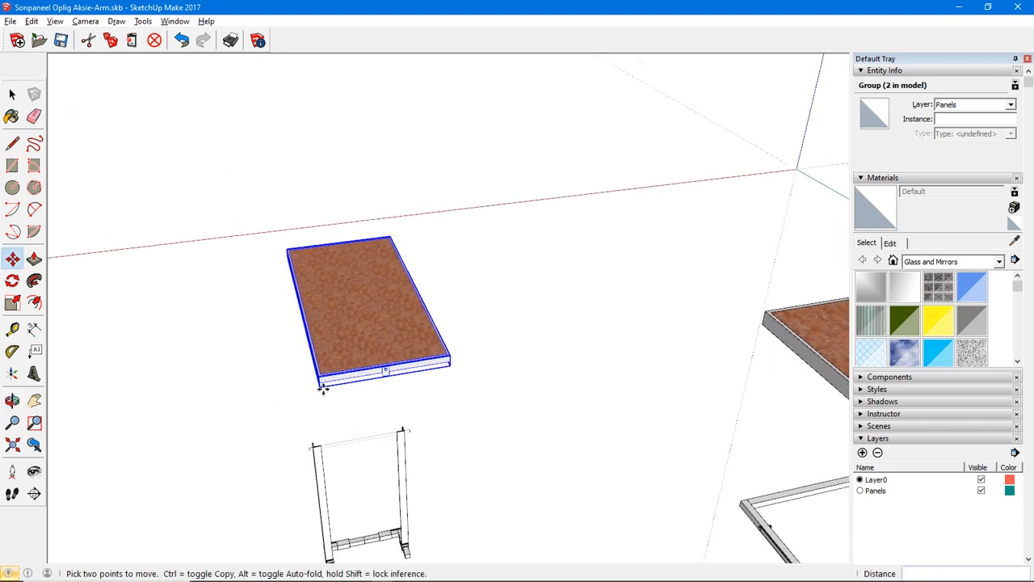
- Move the scaled panel about 943 mm by its lower corner onto the smaller frame's arm top
middle_click_drag(321, 419, 496, 301)
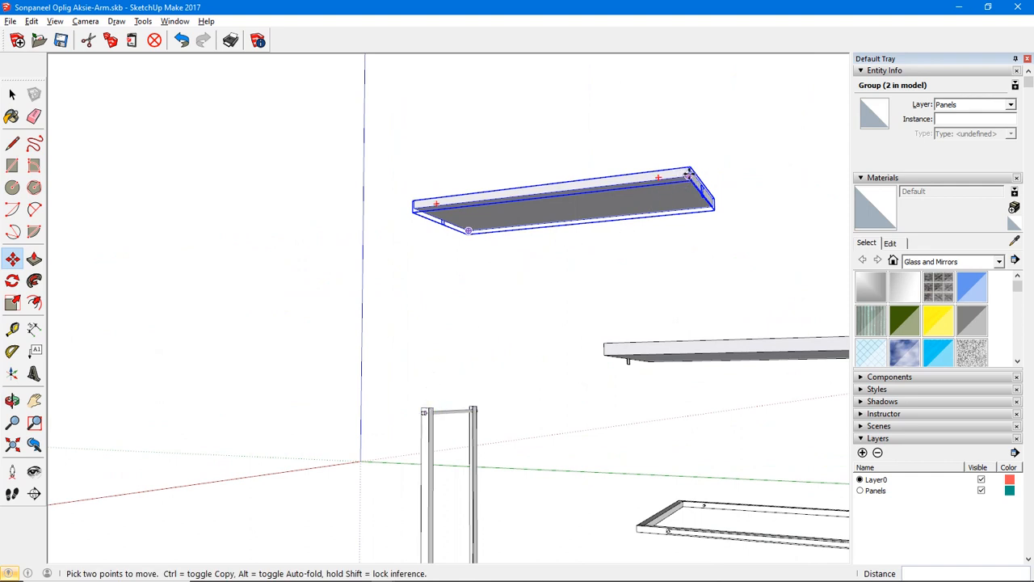
left_click(688, 173)
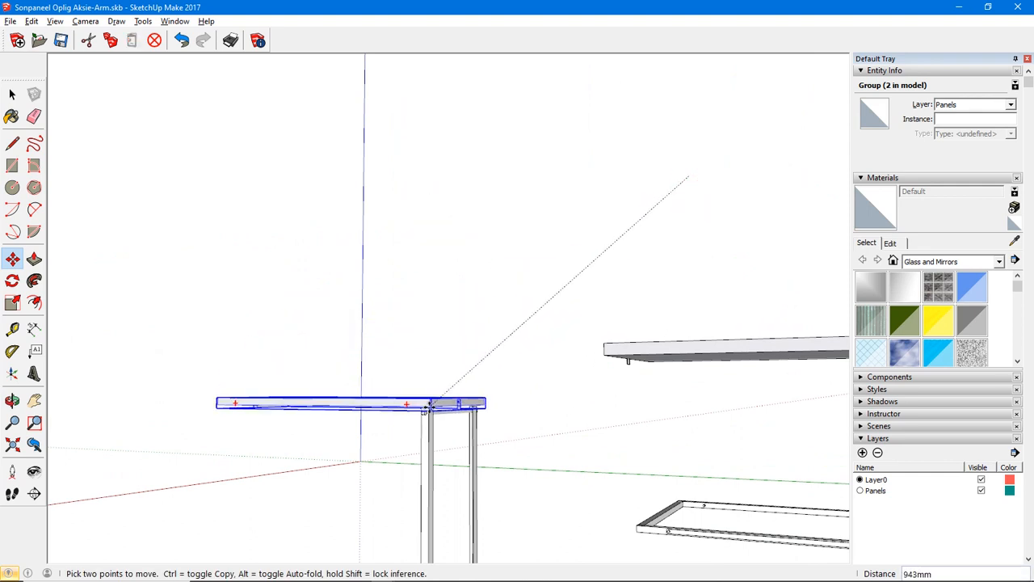
left_click(429, 404)
middle_click_drag(524, 409, 445, 431)
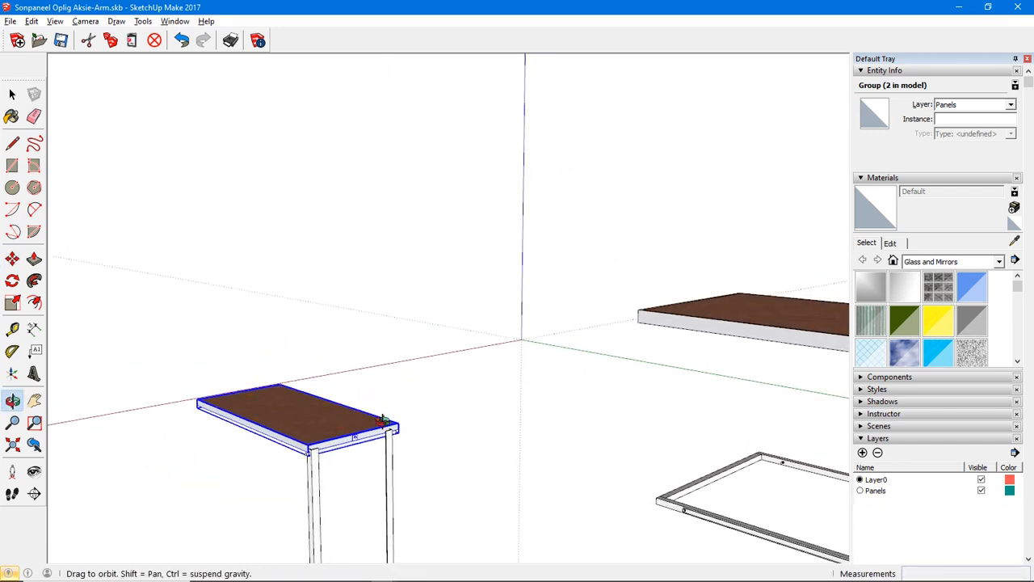
middle_click_drag(384, 420, 306, 376)
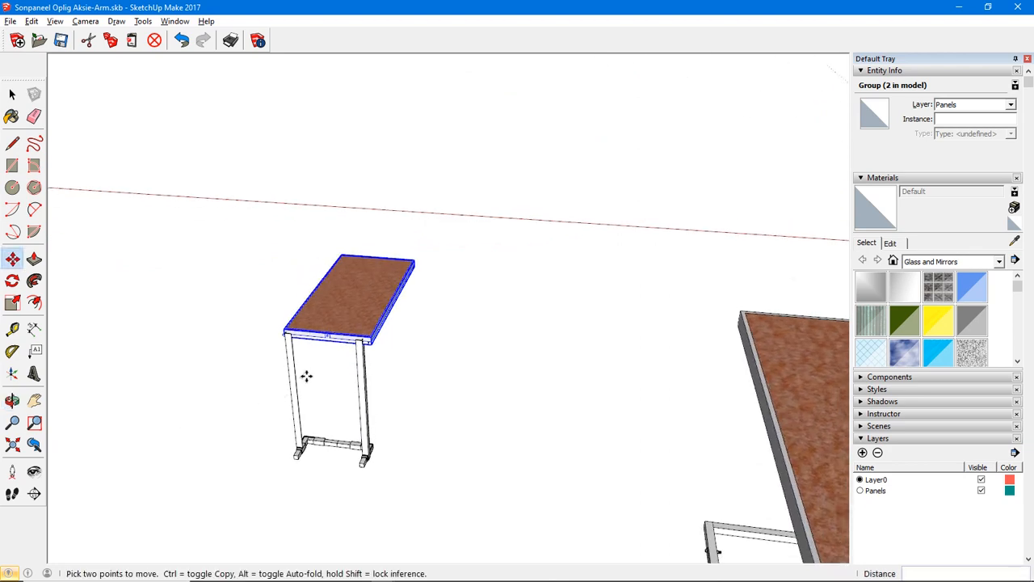
- Scale the small panel's width down from its long side so it matches the spacing of the frame's arms
scroll(306, 376, "up", 5)
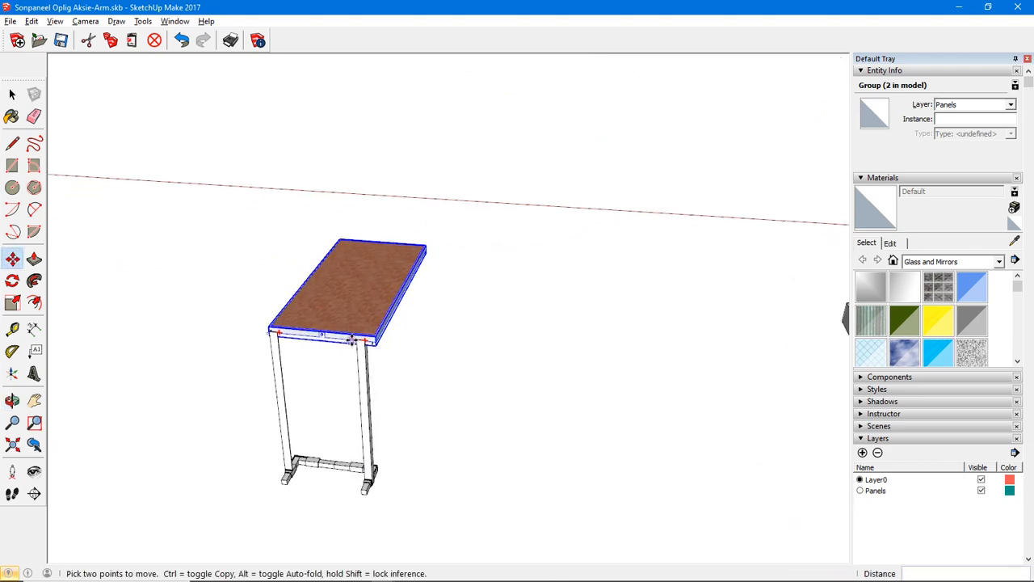
left_click(12, 303)
middle_click_drag(350, 291, 377, 292)
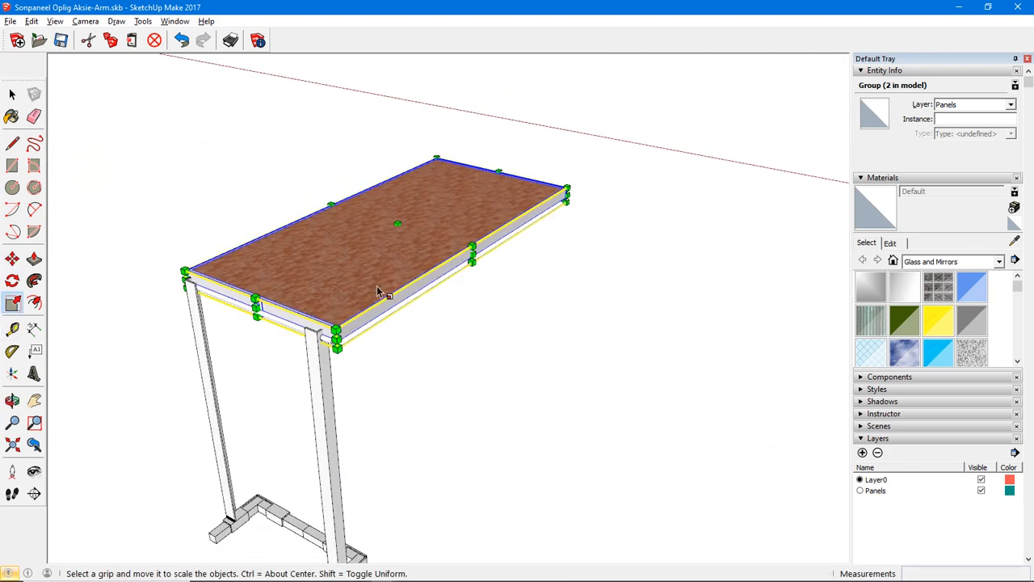
left_click_drag(473, 255, 320, 340)
middle_click_drag(320, 340, 566, 332)
middle_click_drag(512, 291, 683, 294)
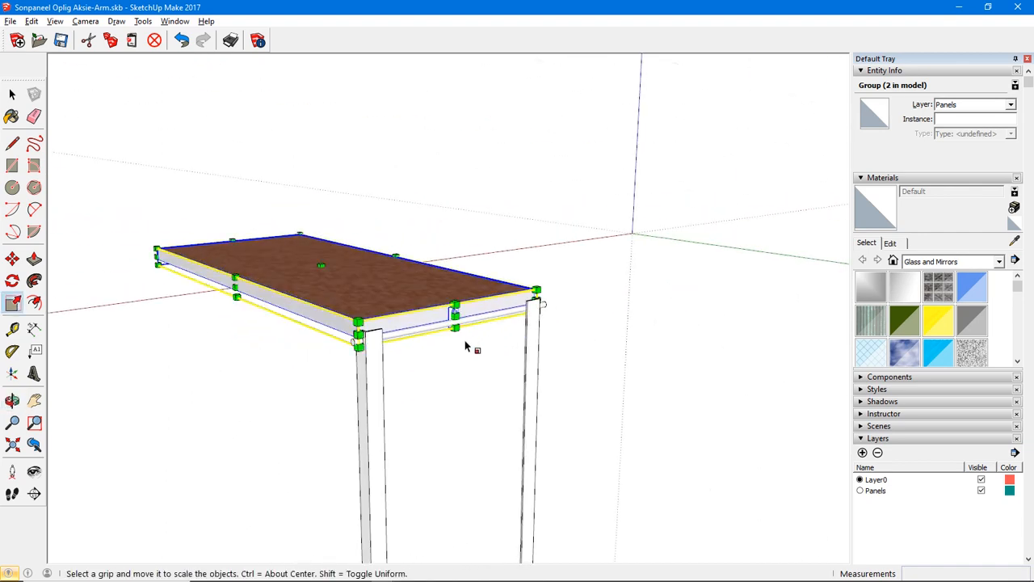
- Shift the narrowed panel 5 mm sideways relative to the frame's arms
key("m")
scroll(466, 346, "up", 2)
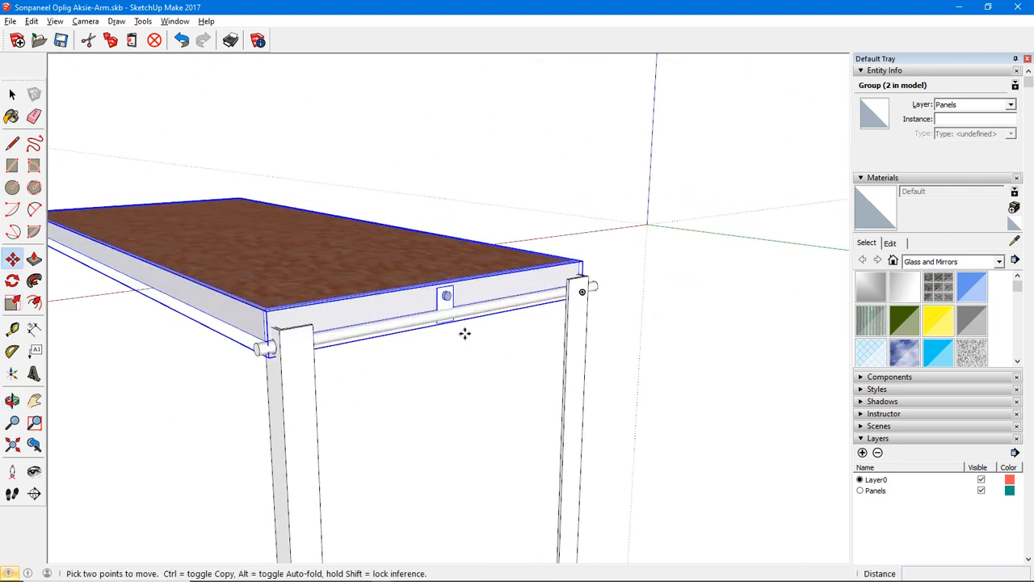
left_click(331, 310)
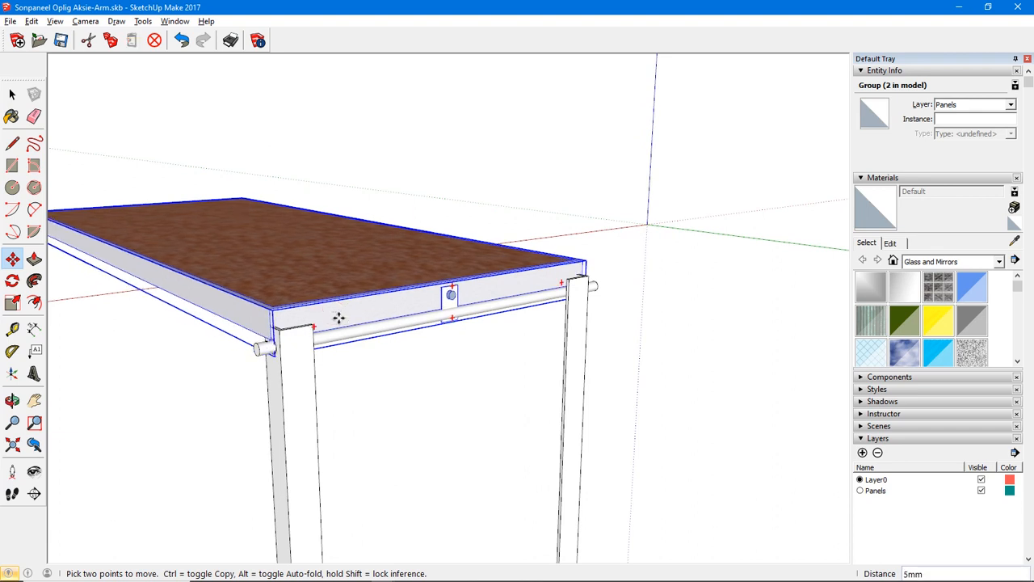
- Examine how the narrowed small panel sits on the arms, pivot rod and base of the smaller lifting frame
left_click(339, 321)
middle_click_drag(354, 410, 574, 354, "shift")
key("space")
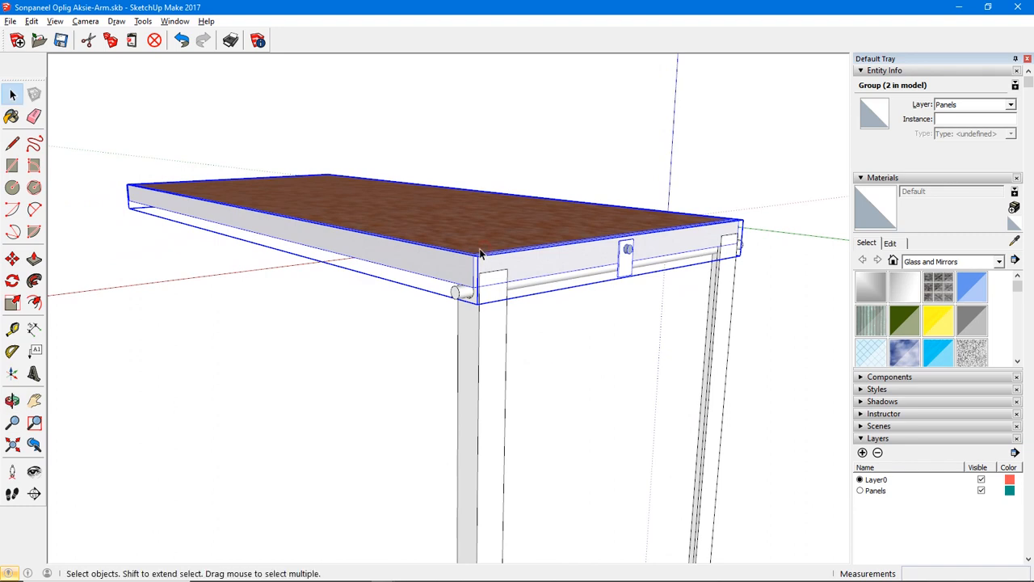
left_click(323, 361)
middle_click_drag(324, 361, 668, 399)
scroll(538, 394, "down", 2)
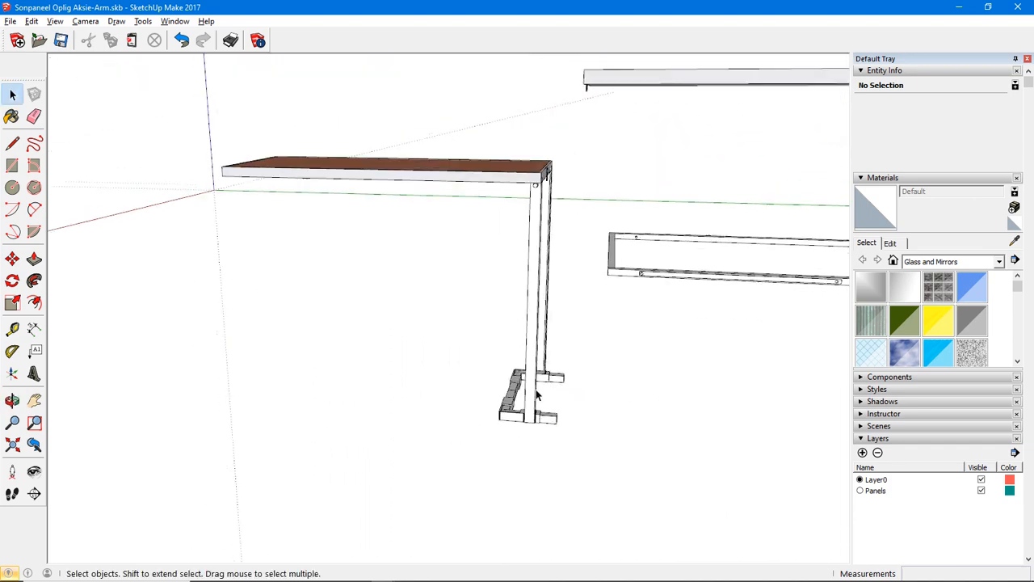
scroll(537, 395, "down", 2)
middle_click_drag(533, 238, 417, 327)
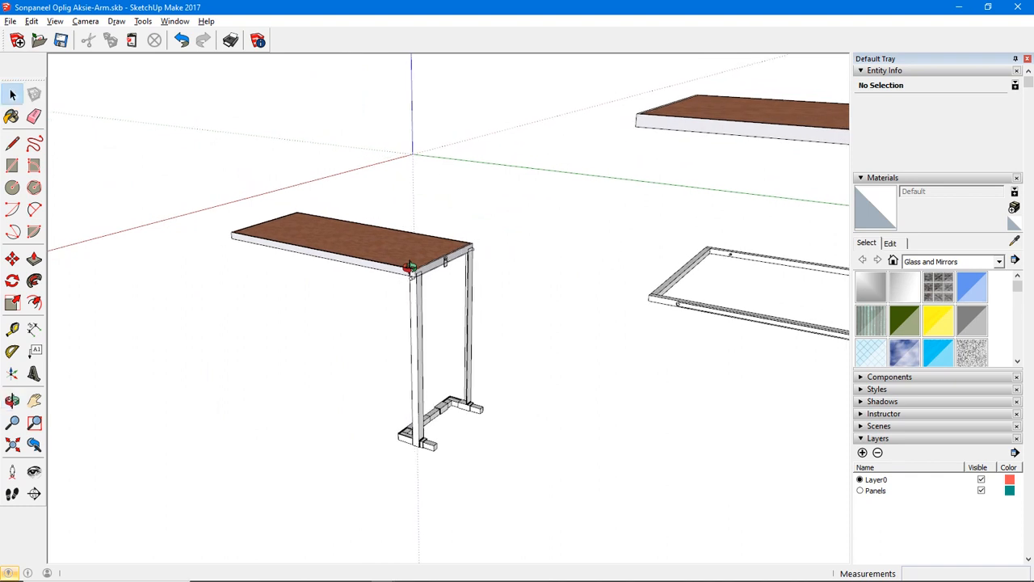
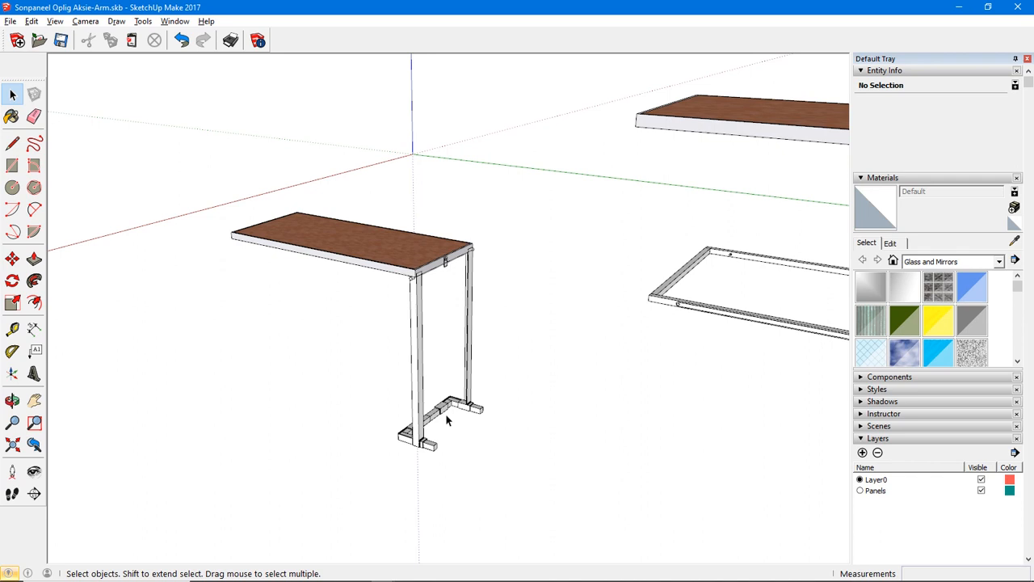
- Compare the small panel assembly with the full-size one, inspecting the full-size frame's lower arm joint and brace
middle_click_drag(476, 411, 568, 392)
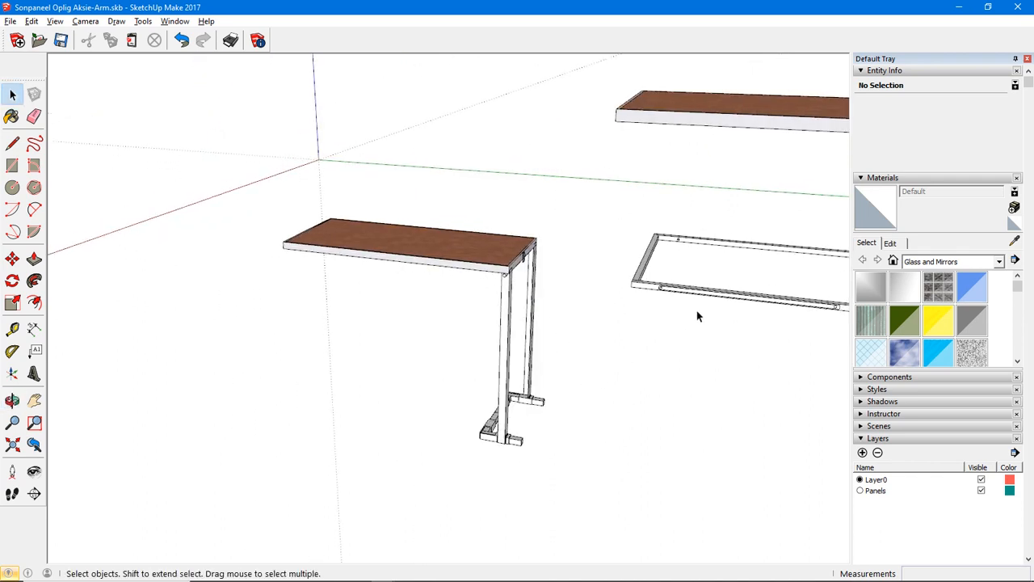
middle_click_drag(698, 315, 410, 339)
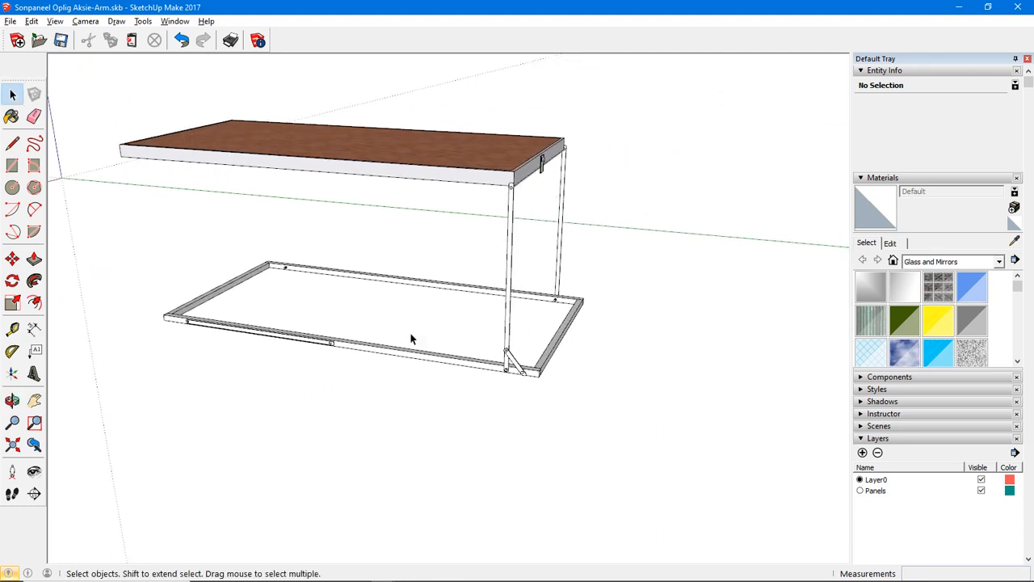
scroll(480, 368, "up", 5)
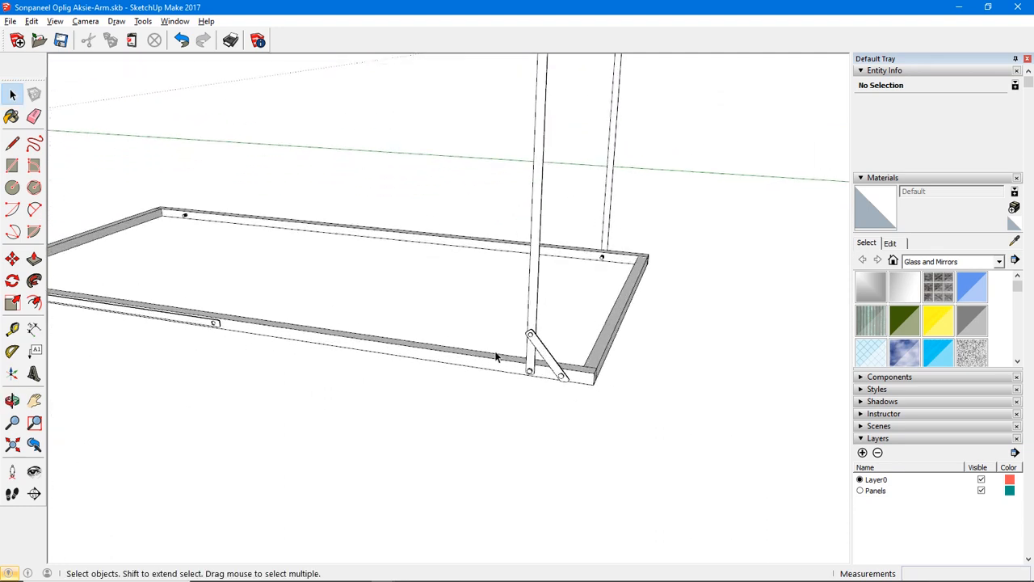
scroll(498, 363, "down", 6)
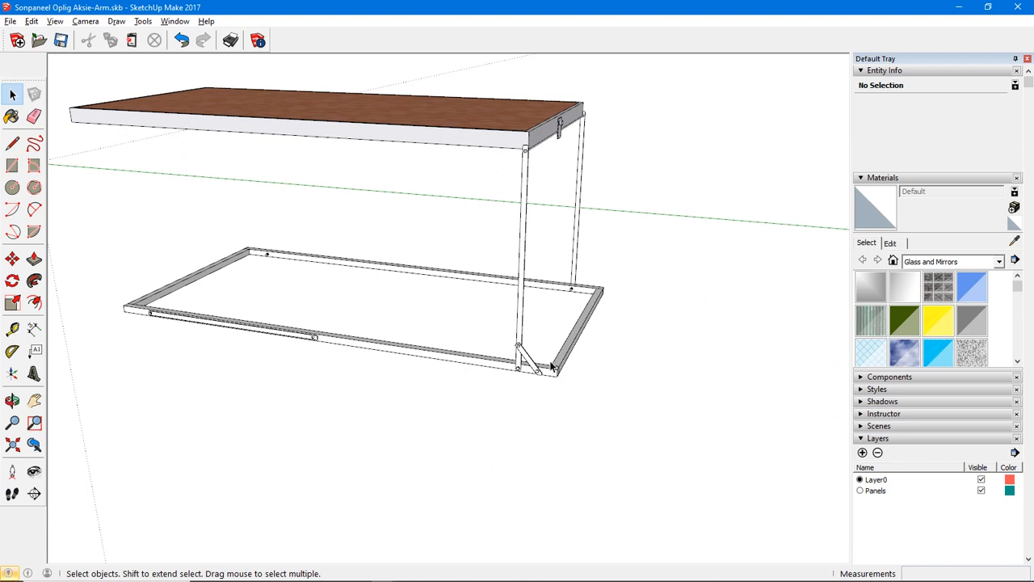
scroll(552, 365, "down", 3)
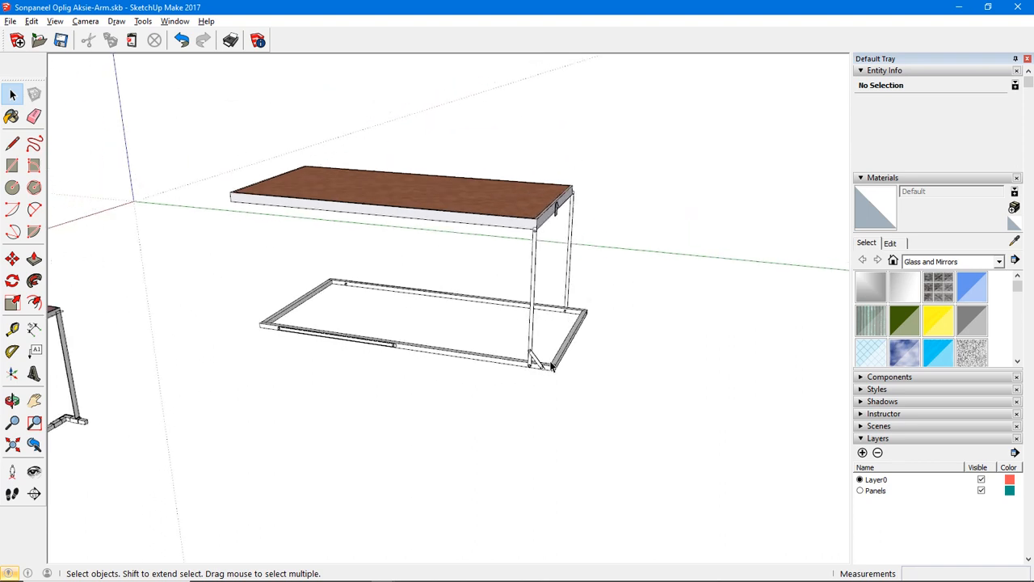
scroll(552, 365, "up", 2)
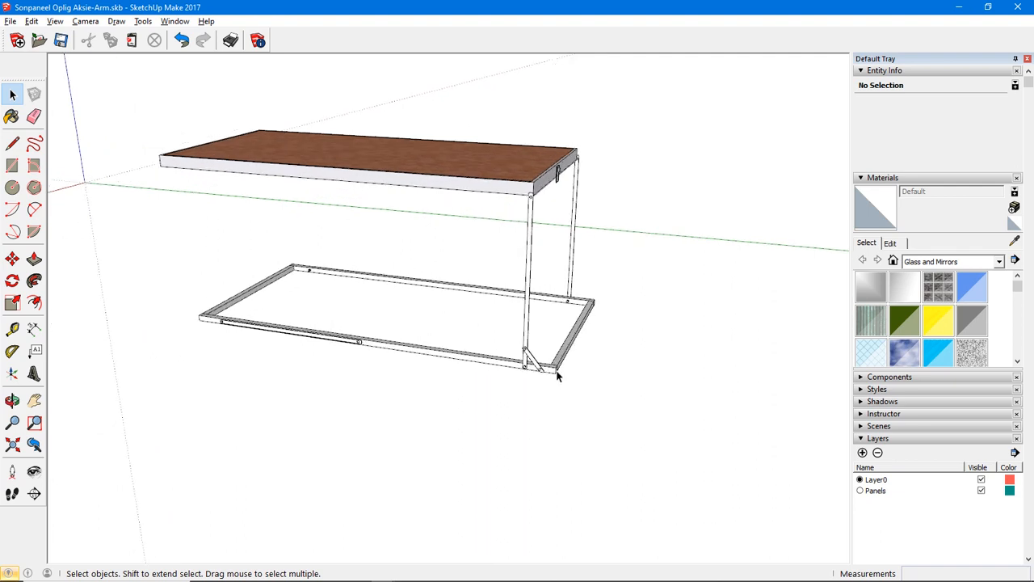
scroll(556, 374, "down", 1)
scroll(556, 374, "down", 3)
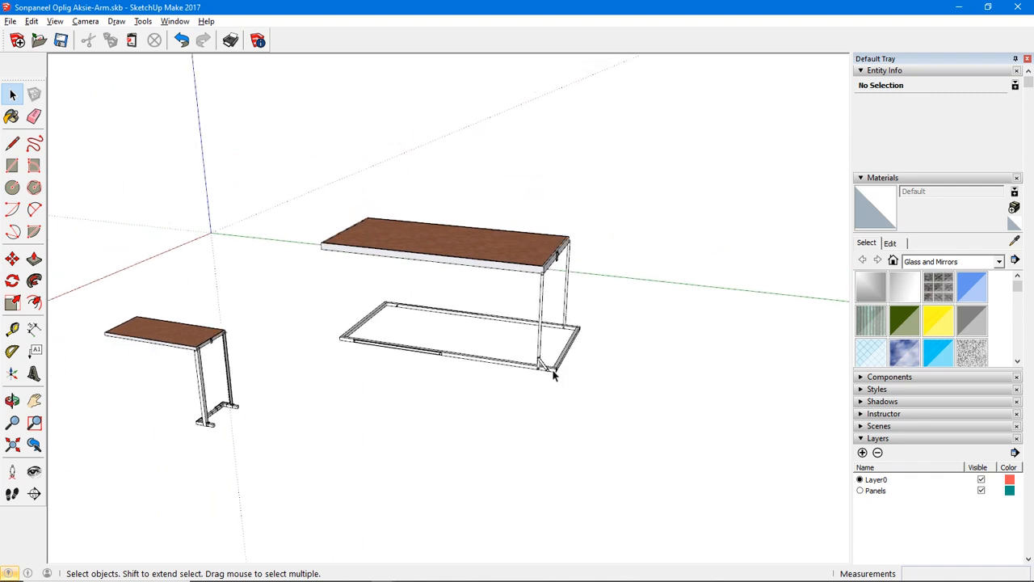
- Switch to the SolarLift.skp model and face the long side of the raised panel
mouse_move(386, 572)
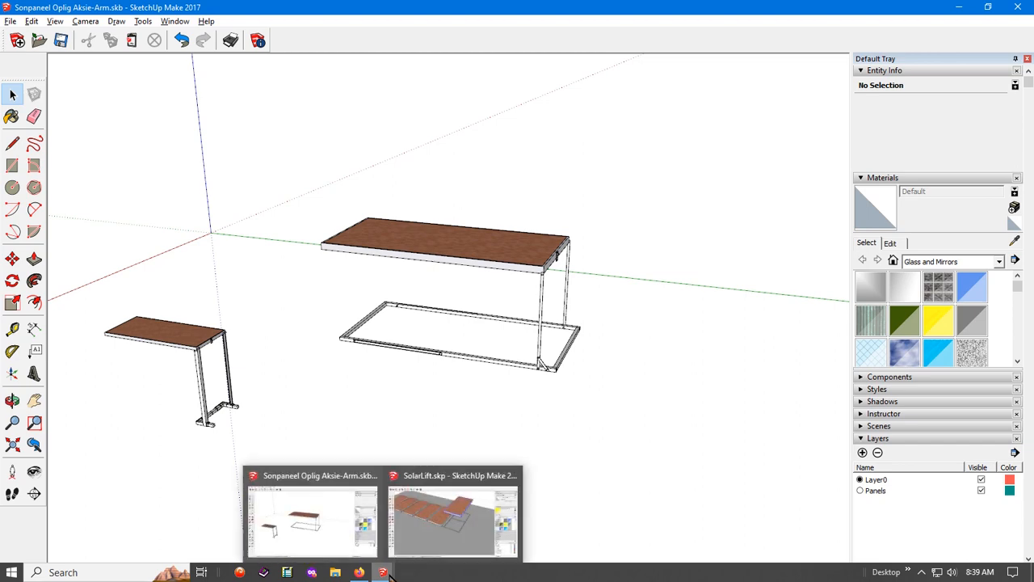
left_click(421, 527)
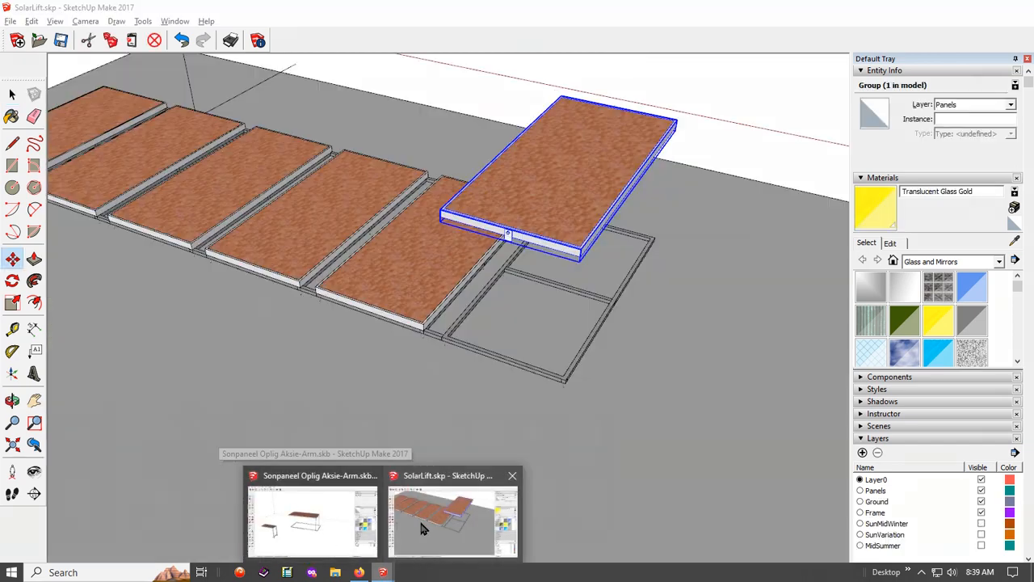
middle_click_drag(526, 406, 346, 226)
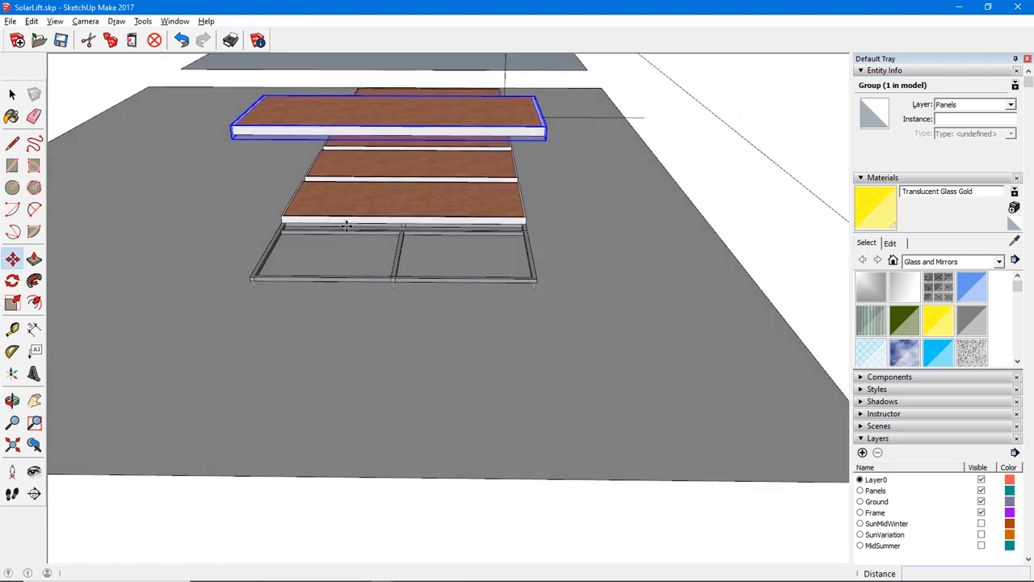
left_click(15, 348)
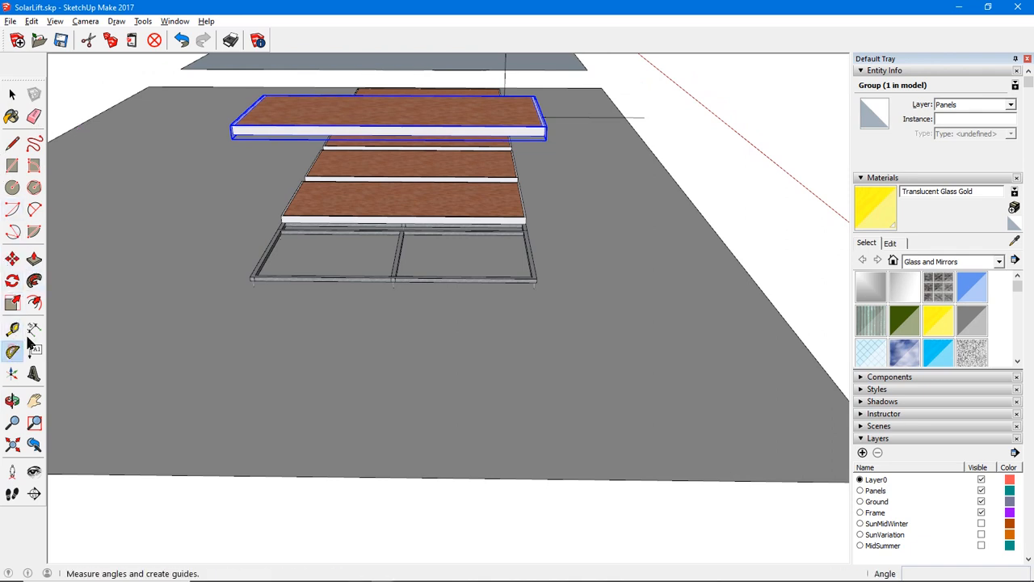
left_click(534, 130)
left_click(232, 126)
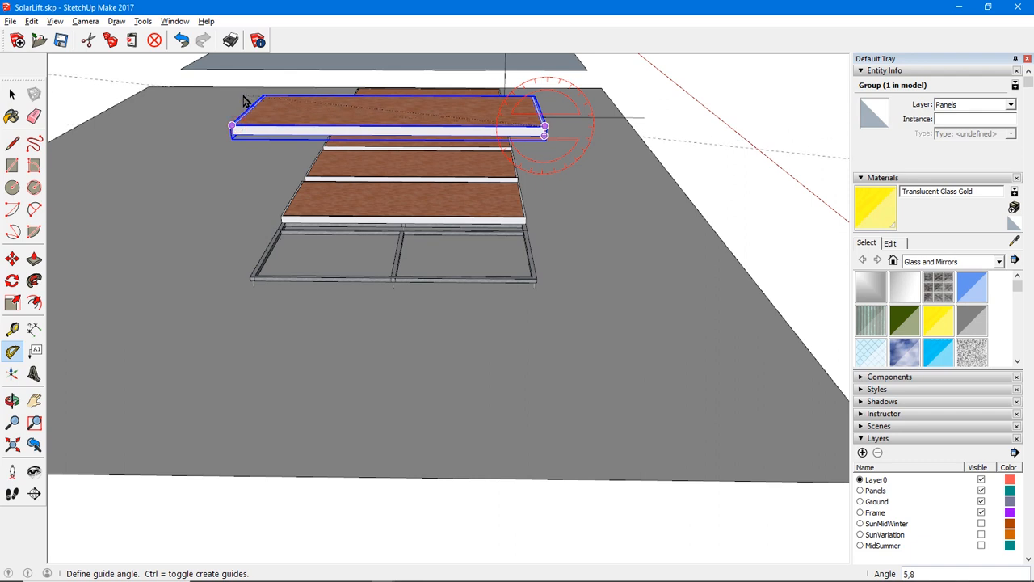
key("Escape")
- Rotate the raised panel 27 degrees upward about the lower corner at its end, then clear the selection
left_click(12, 280)
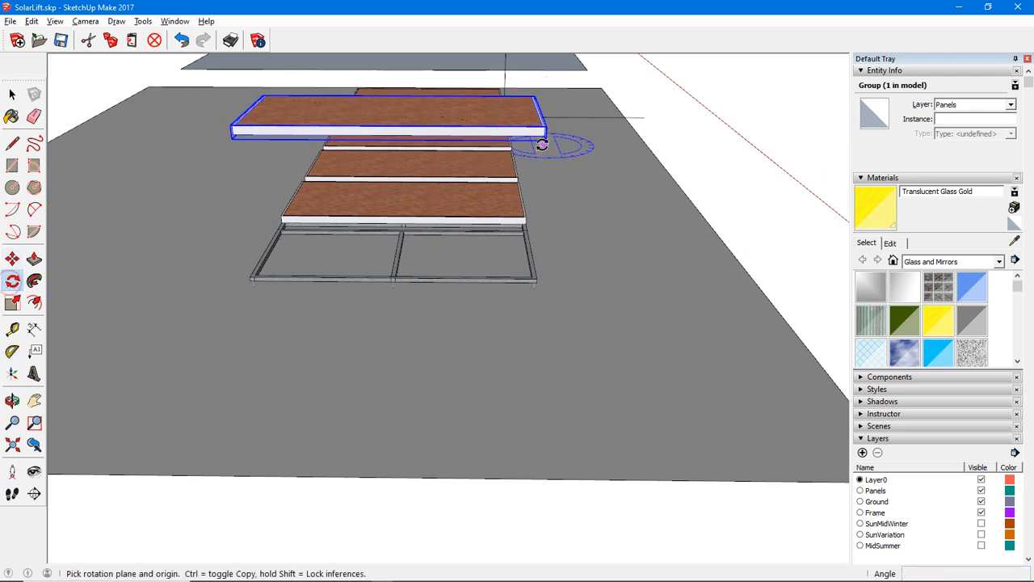
left_click_drag(544, 135, 368, 131)
left_click(233, 127)
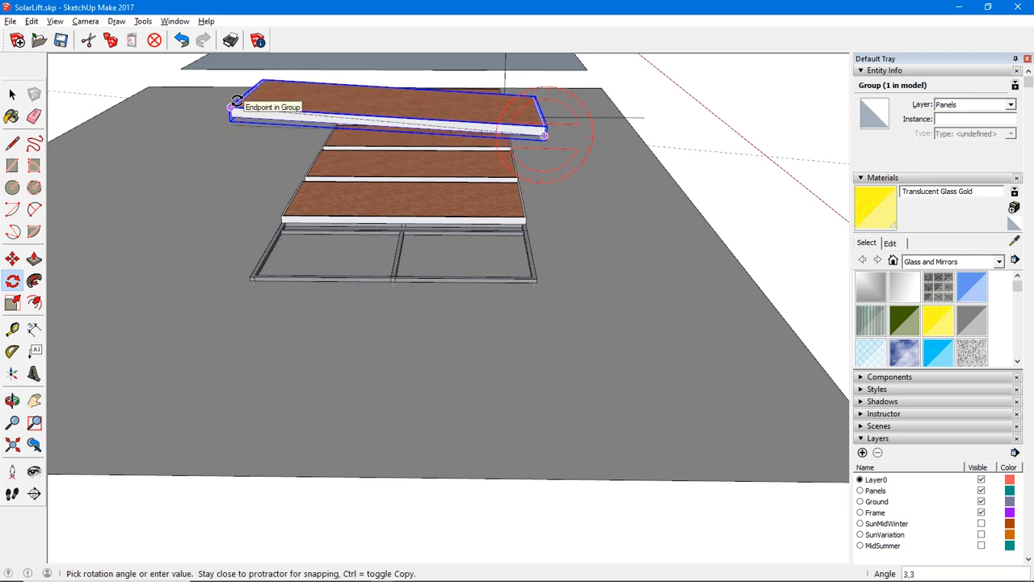
type("27")
key("Return")
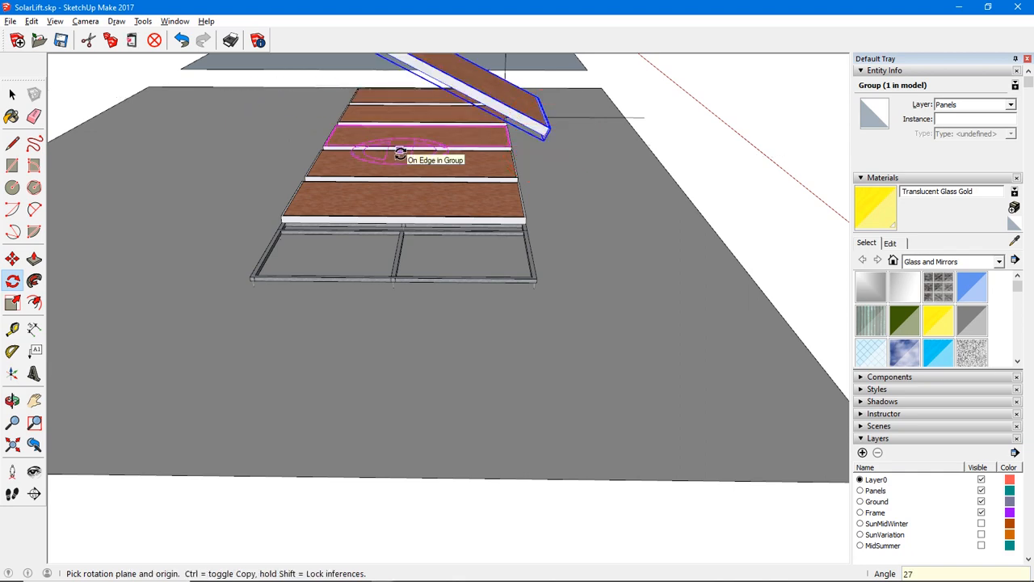
middle_click_drag(396, 153, 342, 314)
key("space")
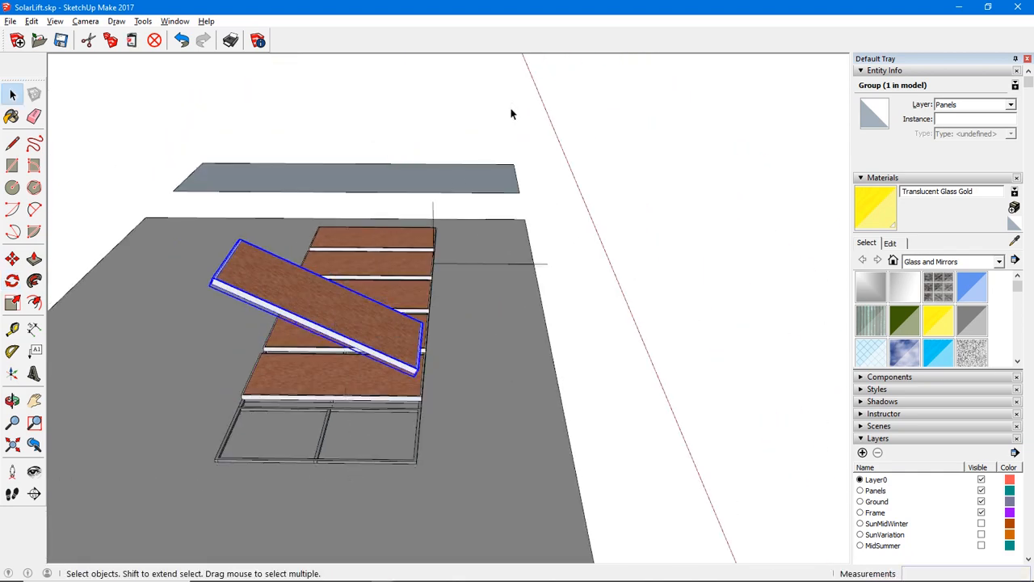
left_click(510, 109)
middle_click_drag(491, 300, 351, 306)
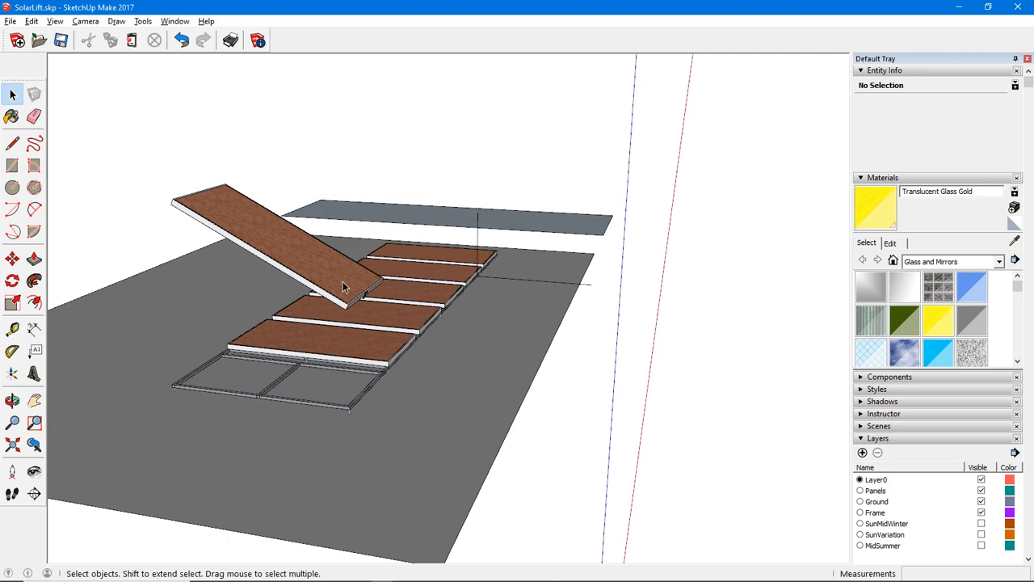
- Move the tilted panel 1000 mm down by its lower corner onto the outer corner of the empty frame
left_click(342, 287)
key("m")
scroll(352, 367, "up", 2)
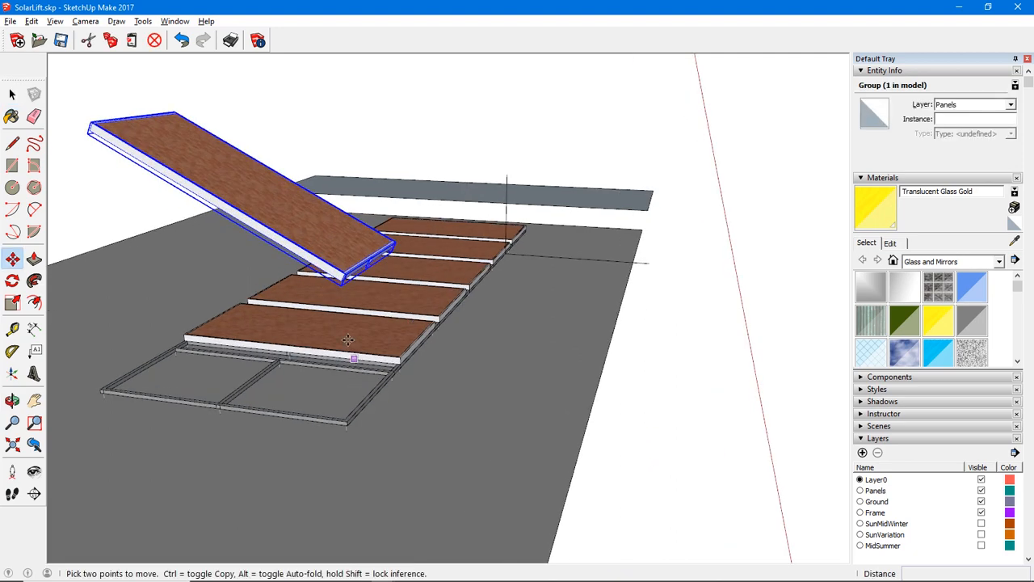
scroll(347, 340, "up", 2)
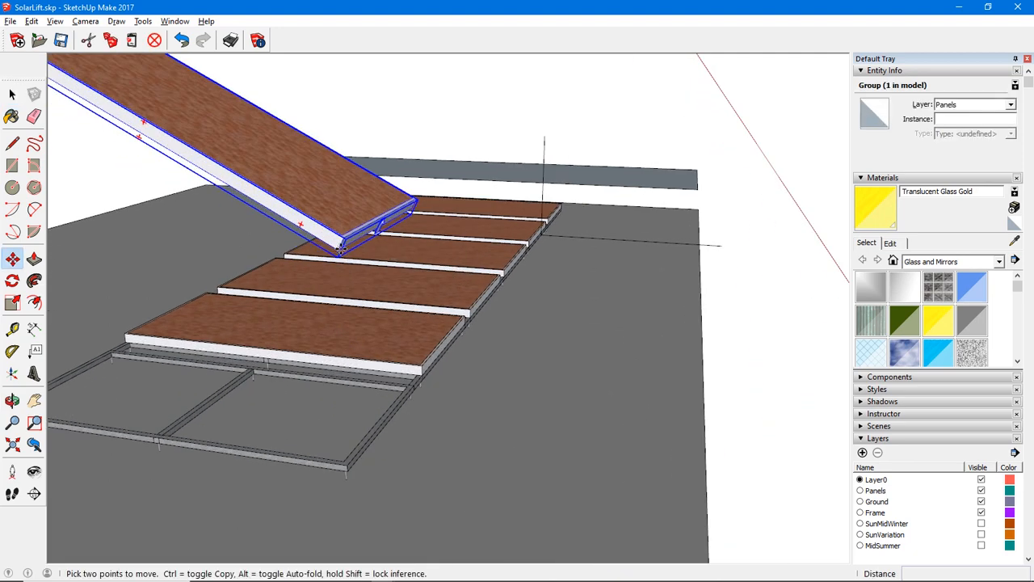
left_click(340, 250)
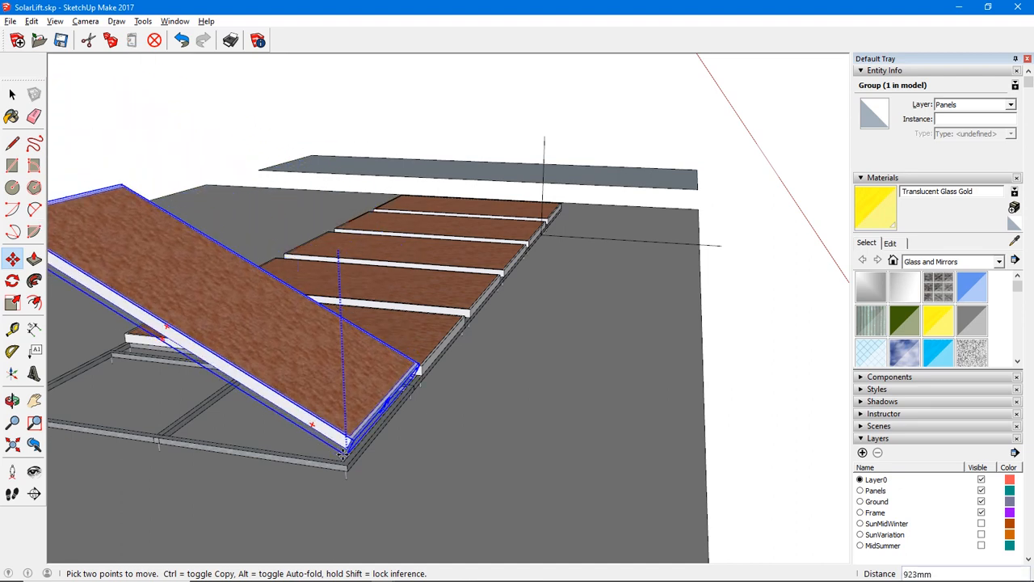
left_click(346, 464)
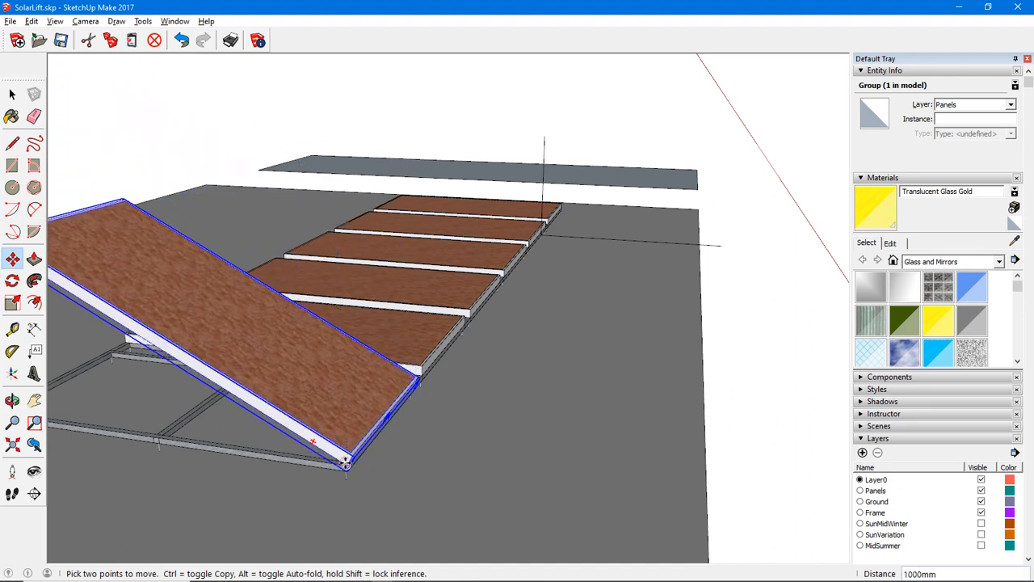
key("space")
left_click(702, 125)
scroll(392, 378, "down", 2)
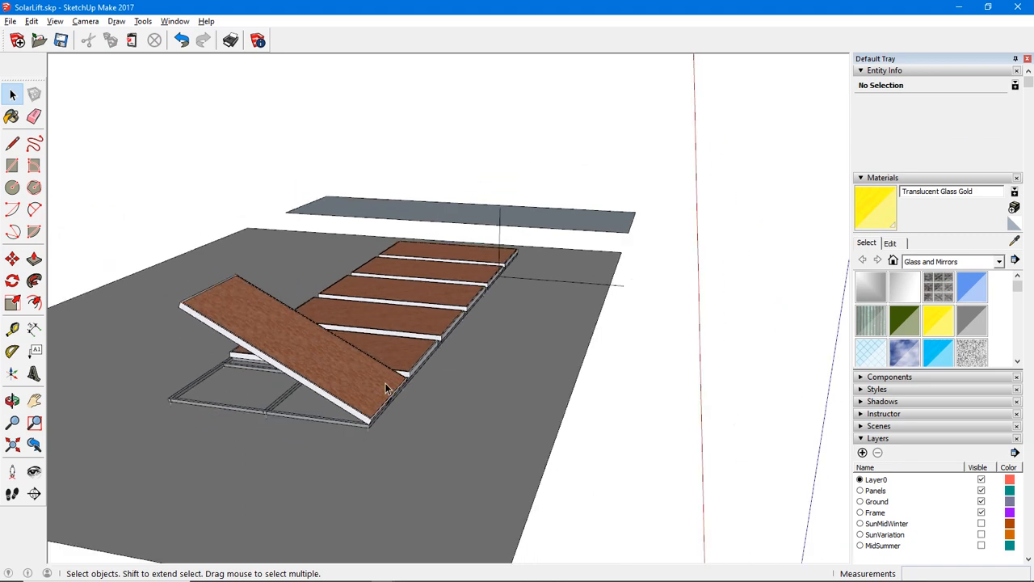
- Undo the move and the rotation of the tilted panel
middle_click_drag(386, 388, 568, 369)
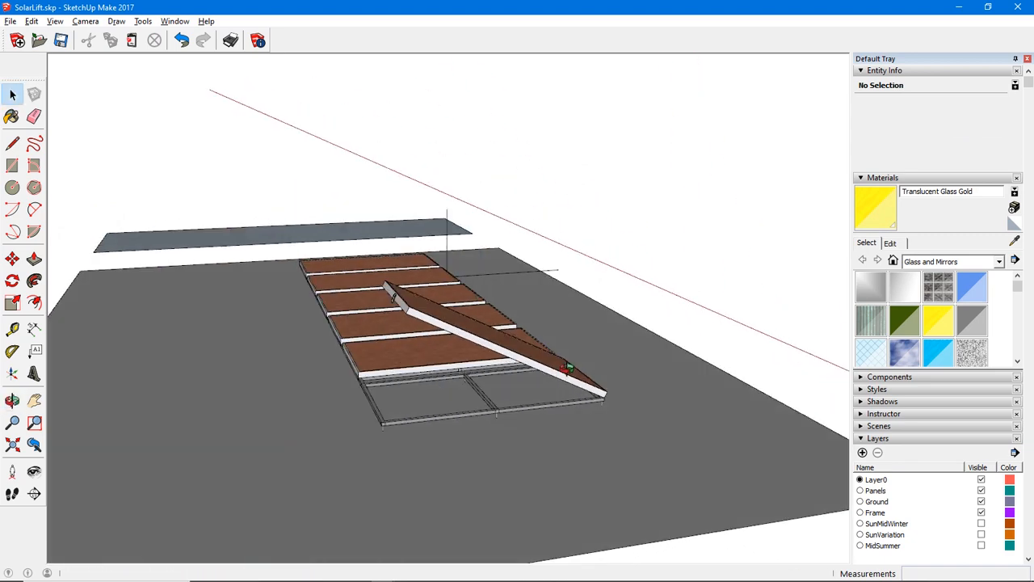
middle_click_drag(568, 369, 512, 371)
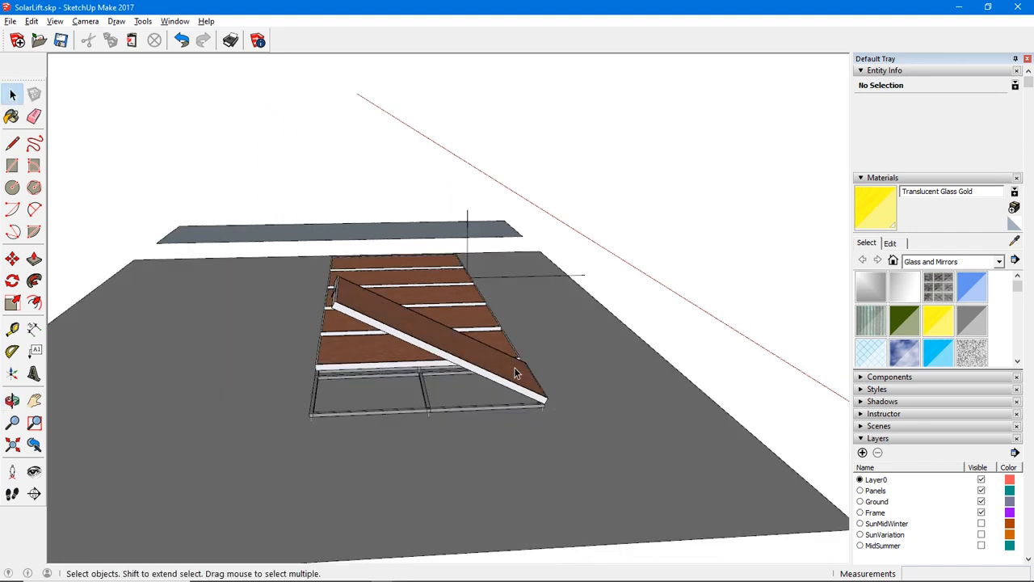
mouse_move(514, 372)
middle_mouse_down()
mouse_move(561, 364)
mouse_move(533, 396)
mouse_move(520, 367)
middle_mouse_up()
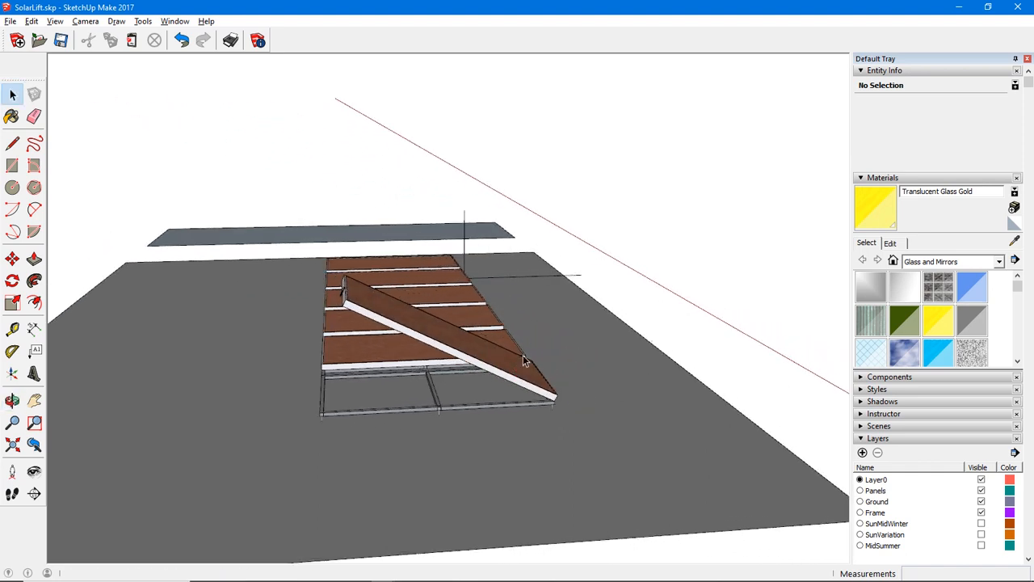
left_click(182, 40)
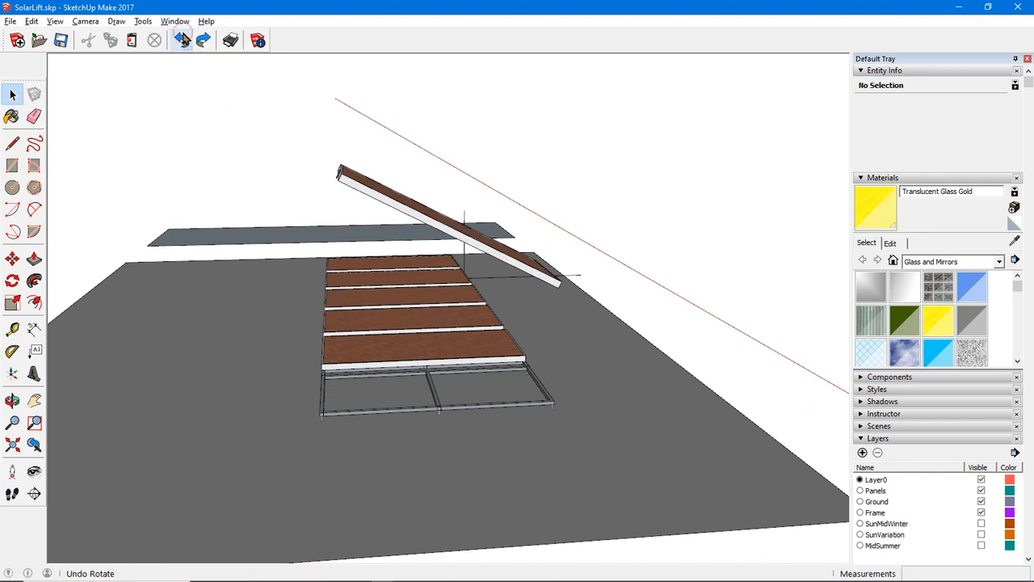
left_click(182, 39)
- Examine the raised panel, the row of flat panels and the empty frame from both ends
middle_click_drag(143, 265, 262, 259)
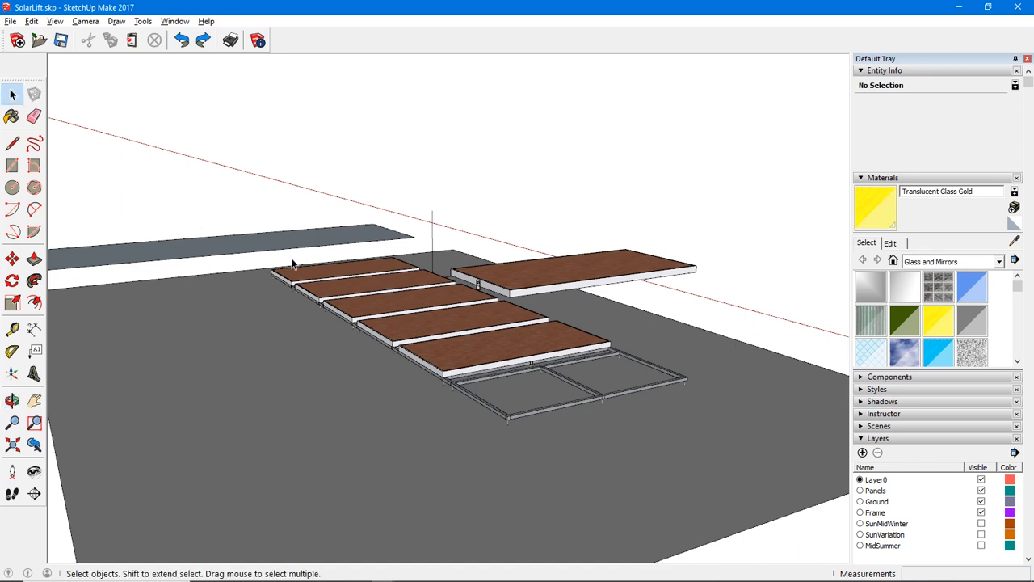
middle_click_drag(528, 333, 224, 340)
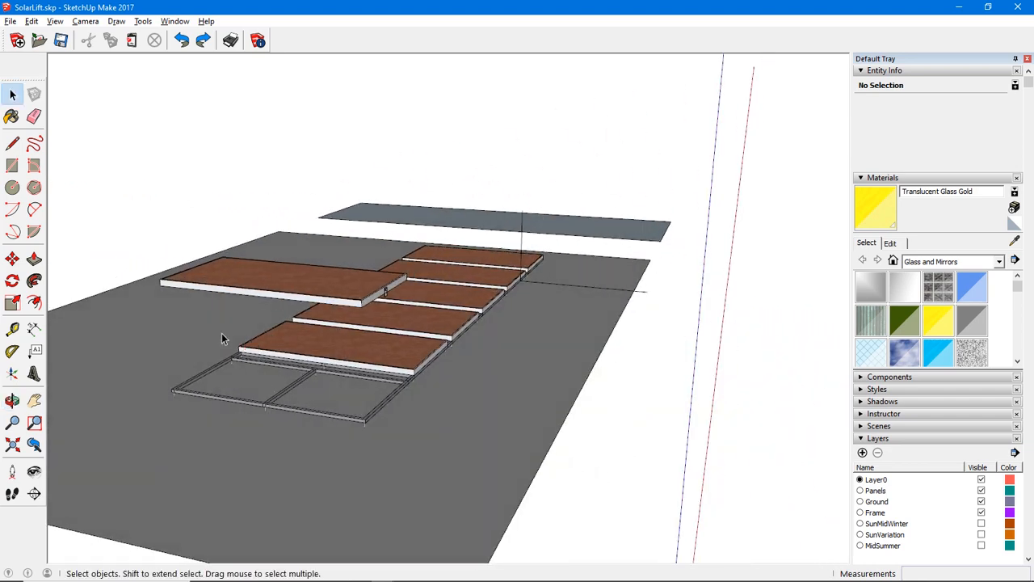
middle_click_drag(180, 392, 343, 387)
right_click(341, 387)
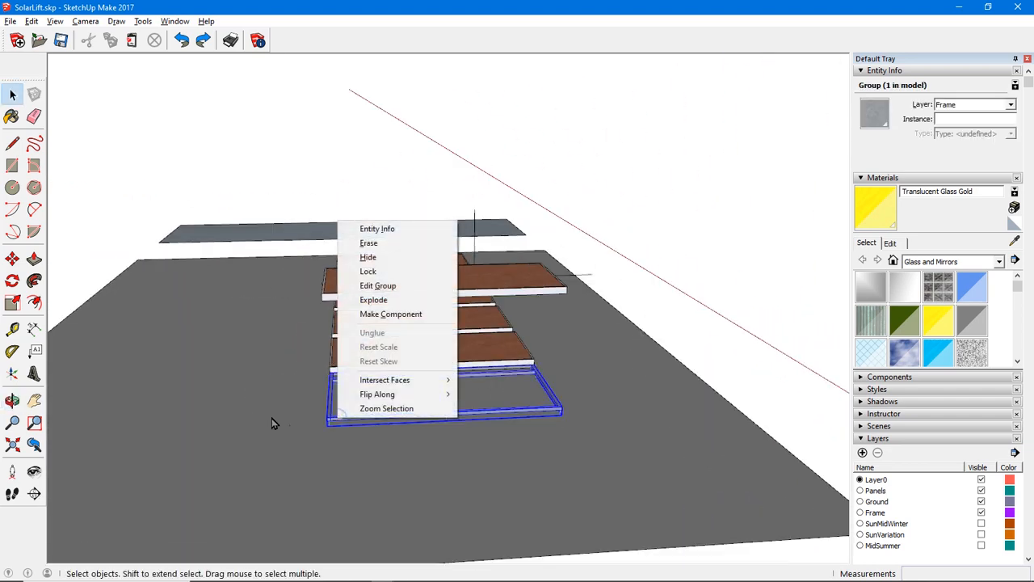
left_click(549, 173)
left_click(548, 173)
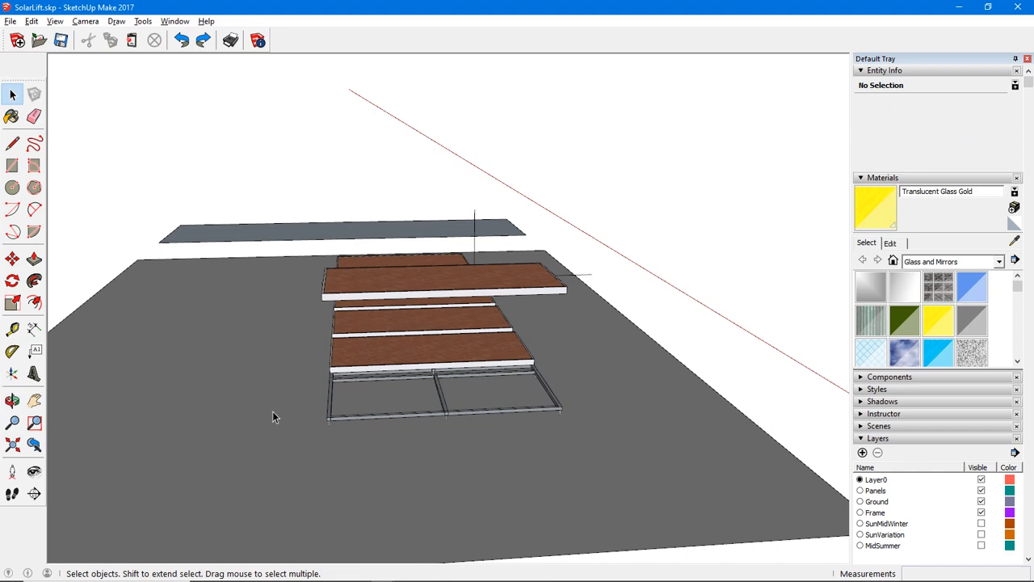
scroll(272, 411, "up", 3)
middle_click_drag(273, 414, 510, 426)
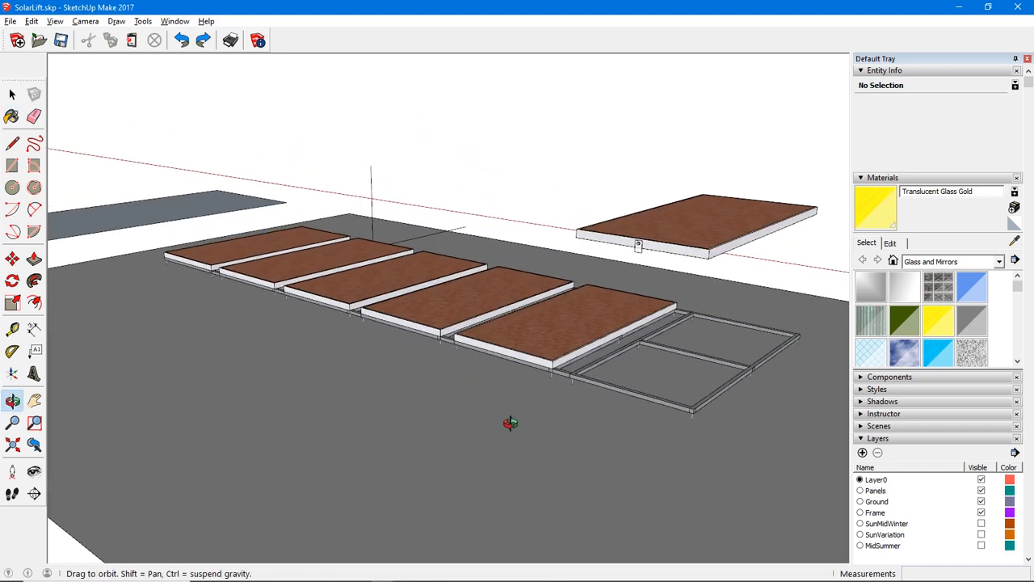
- Examine the empty frame's outer corner and its position beside the last flat panel, then clear the selection
scroll(705, 412, "up", 1)
scroll(705, 411, "up", 4)
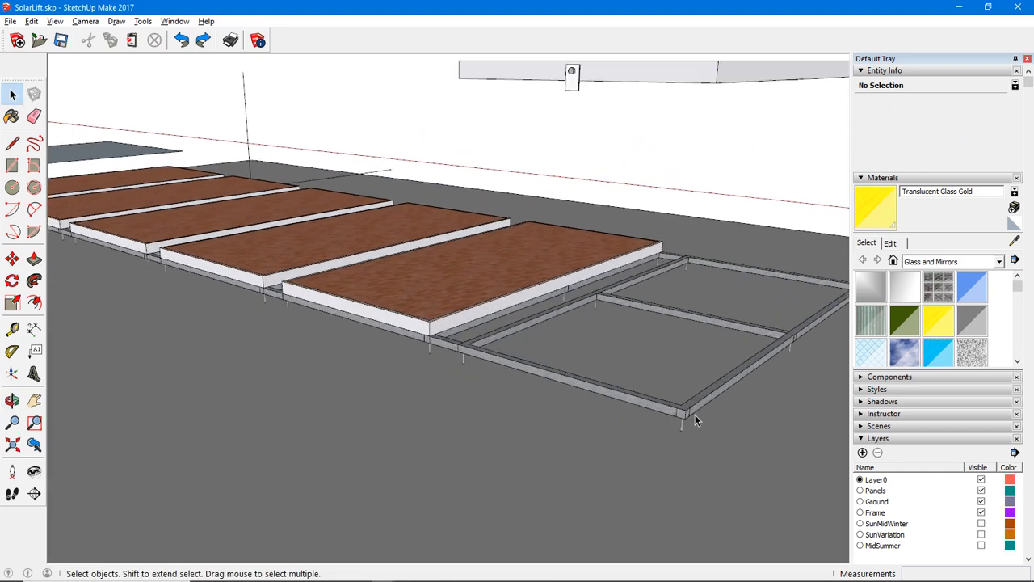
scroll(695, 416, "up", 1)
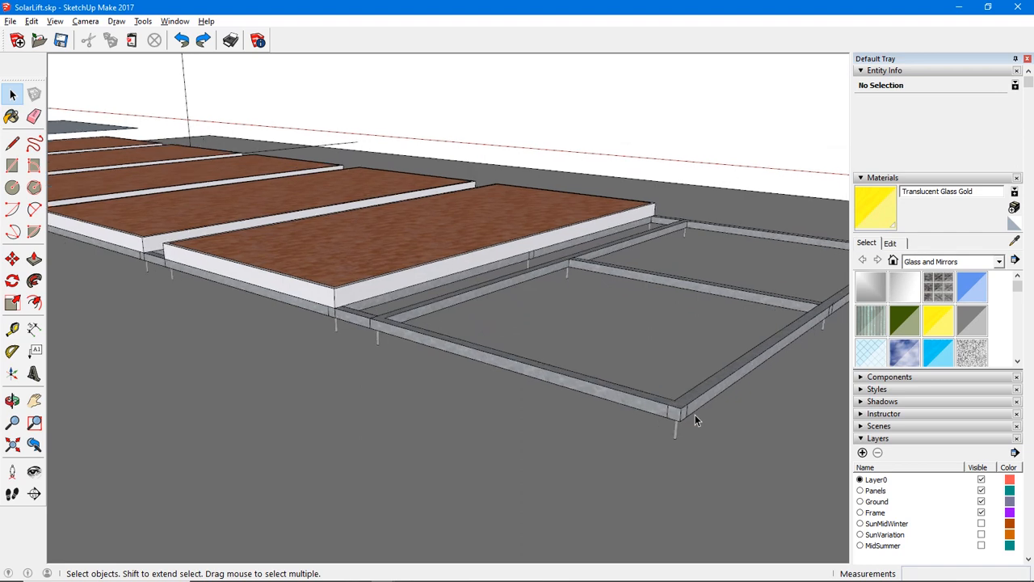
scroll(680, 446, "down", 5)
scroll(679, 445, "down", 1)
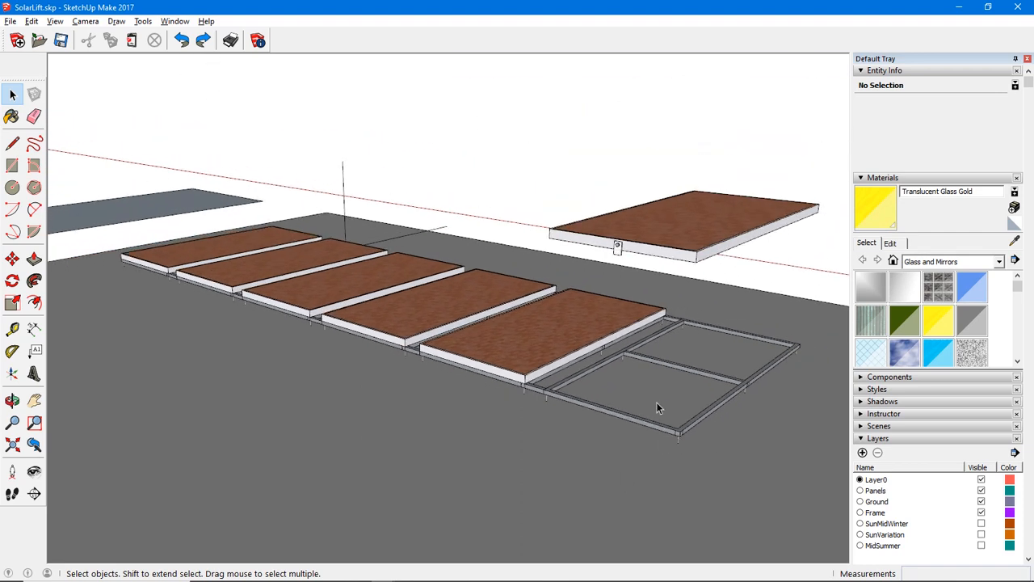
middle_click_drag(656, 401, 495, 417)
left_click(487, 441)
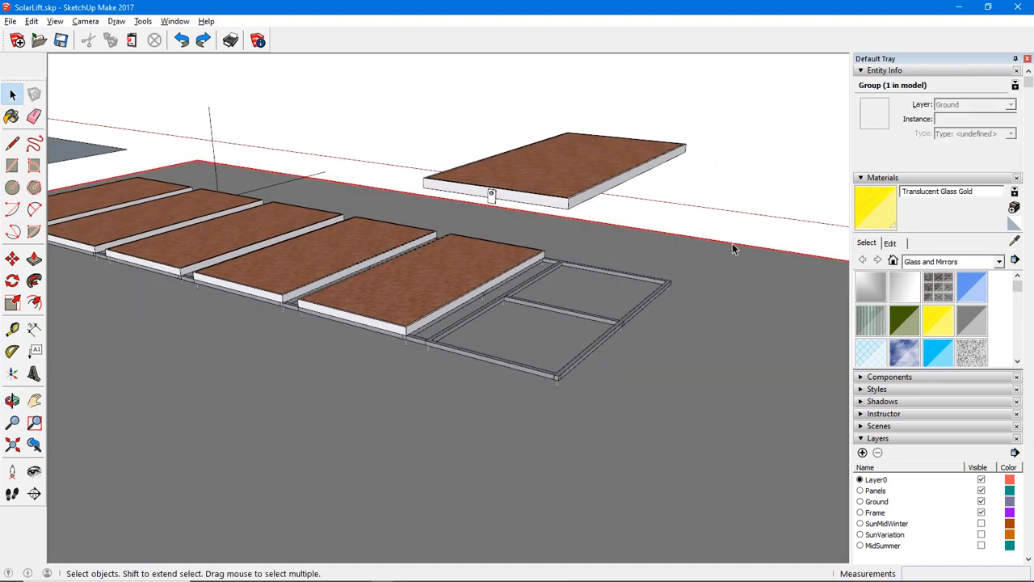
left_click(764, 194)
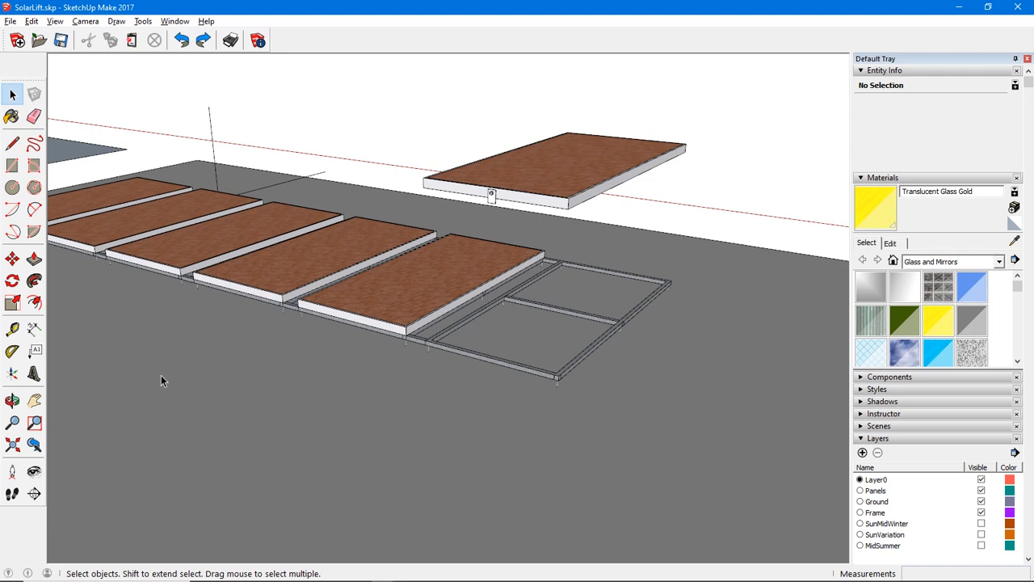
- Draw a closed freehand outline on the ground around the empty frame, running beneath it and beyond its outer end
left_click(34, 143)
left_click(348, 409)
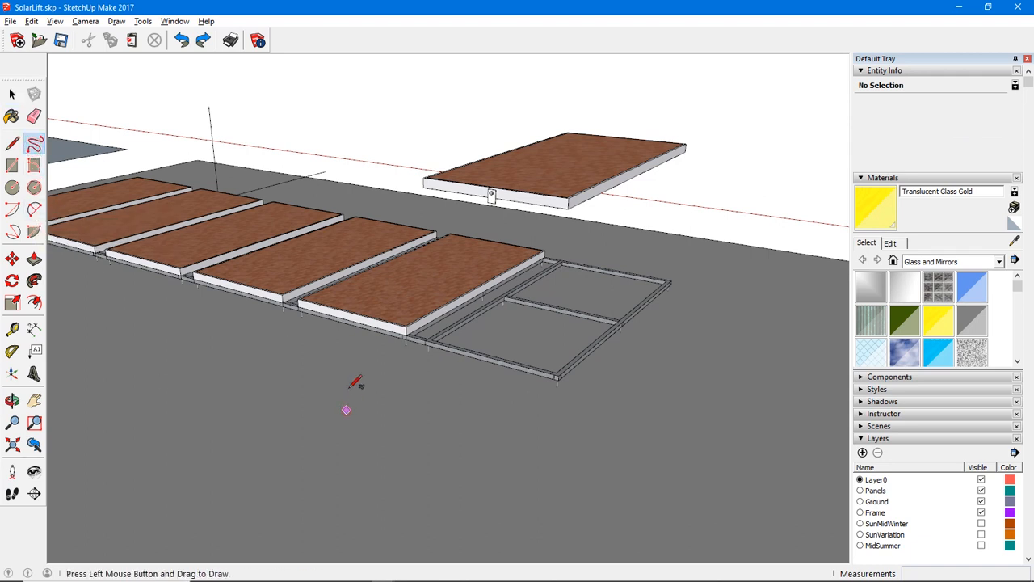
left_click(402, 380)
mouse_move(348, 408)
left_mouse_down()
mouse_move(429, 364)
mouse_move(494, 310)
mouse_move(605, 257)
mouse_move(669, 249)
mouse_move(771, 273)
mouse_move(803, 342)
mouse_move(711, 389)
mouse_move(478, 412)
mouse_move(348, 408)
left_mouse_up()
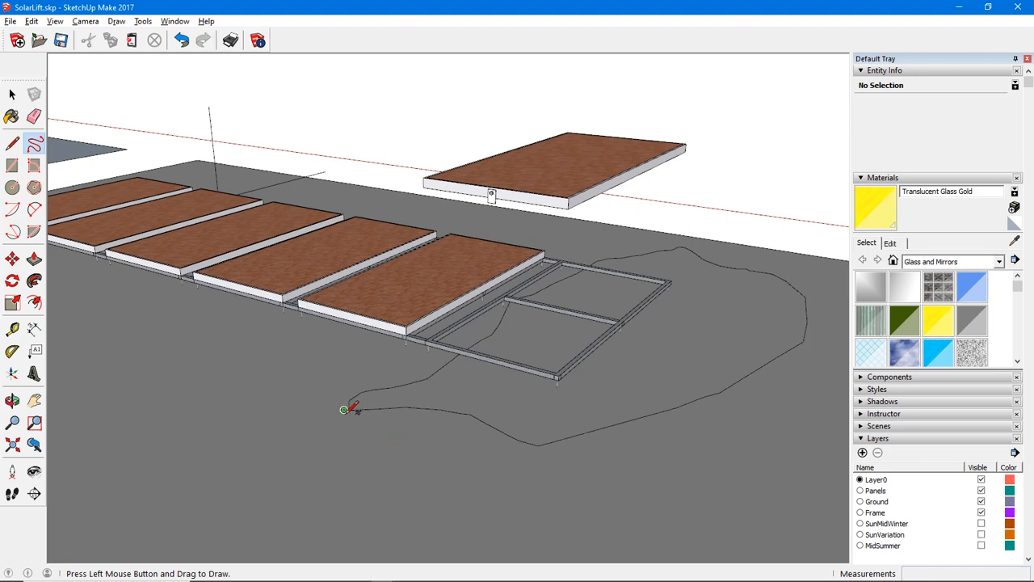
scroll(361, 406, "up", 10)
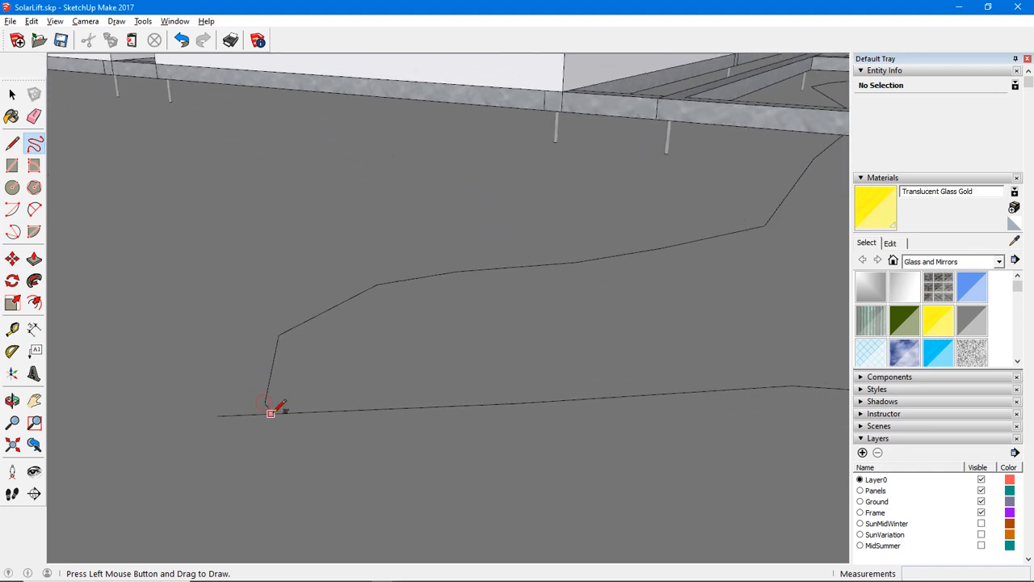
key("space")
scroll(273, 413, "down", 10)
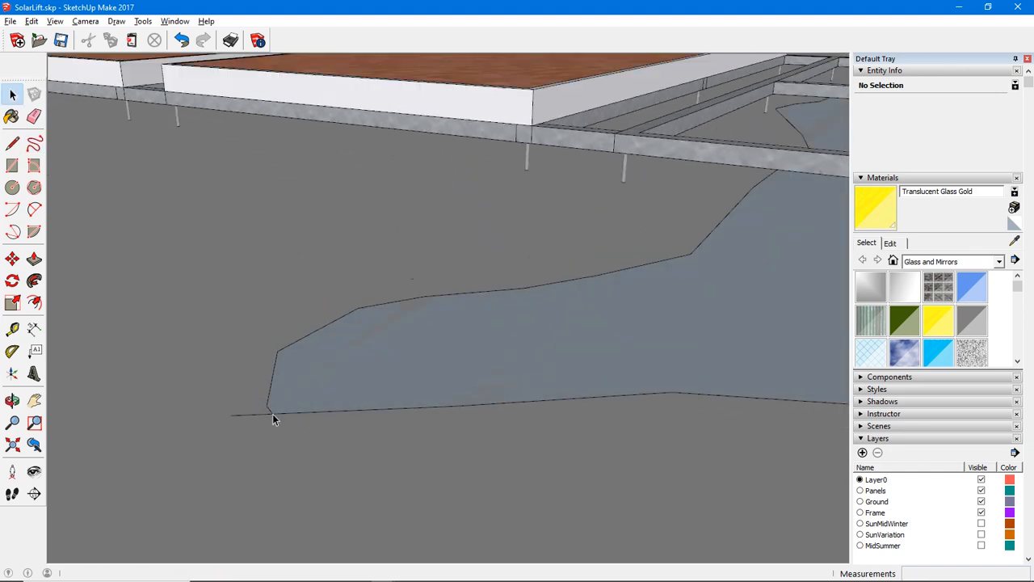
scroll(273, 413, "down", 1)
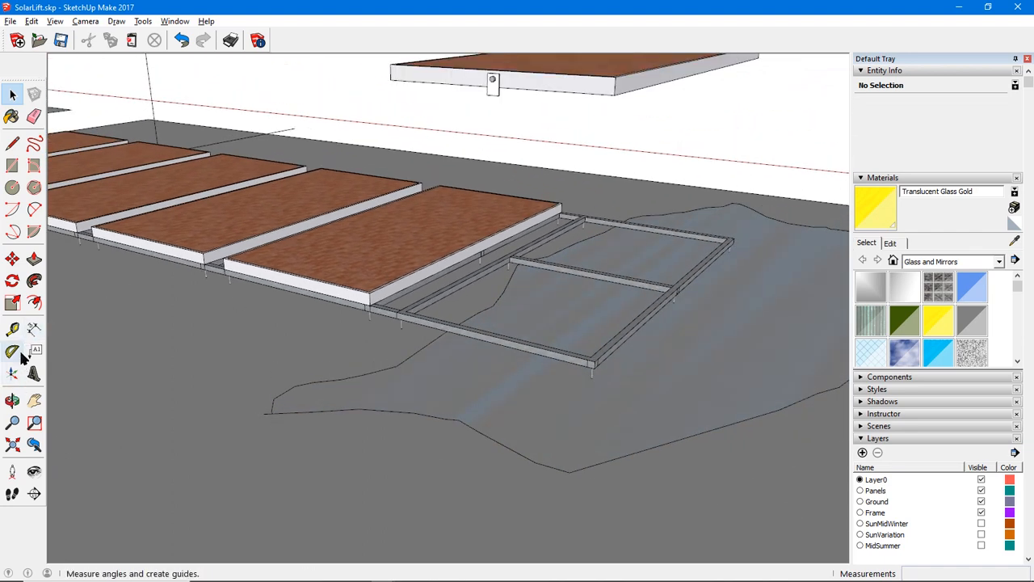
- Paint the freehand ground patch around the empty frame with black Color M09 from the Colors collection
key("b")
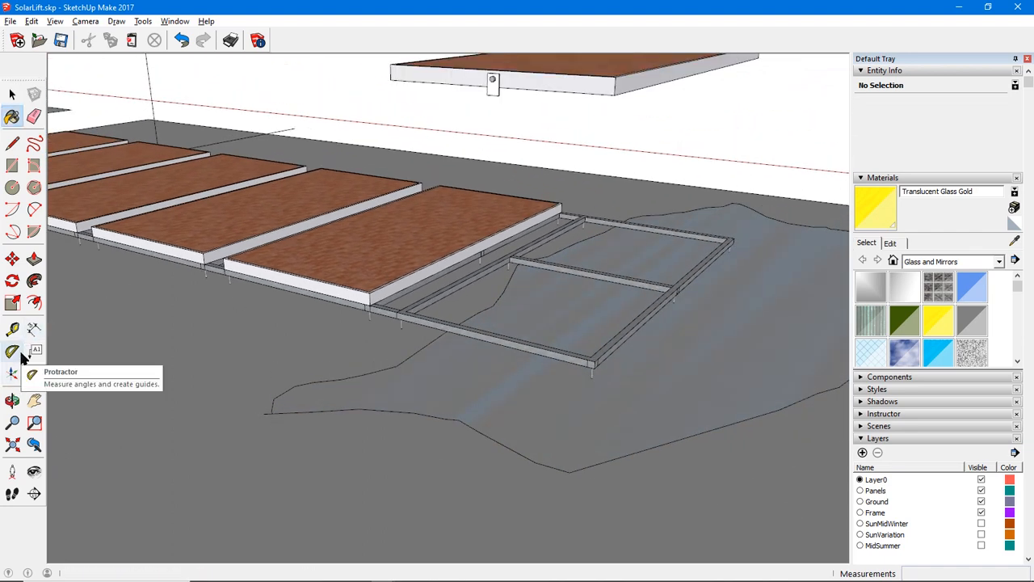
left_click(1000, 261)
left_click(913, 245)
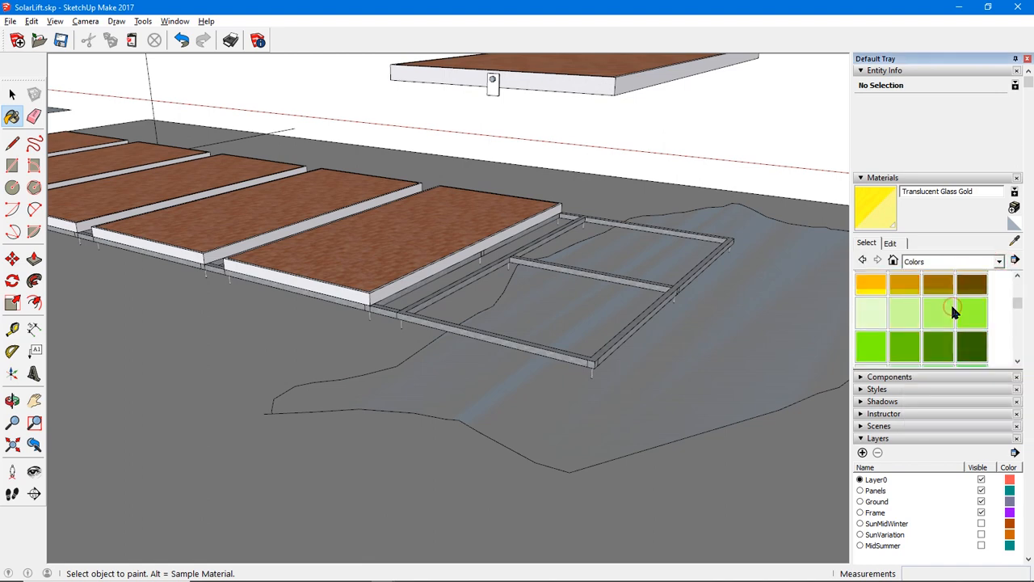
scroll(952, 311, "down", 10)
left_click(905, 261)
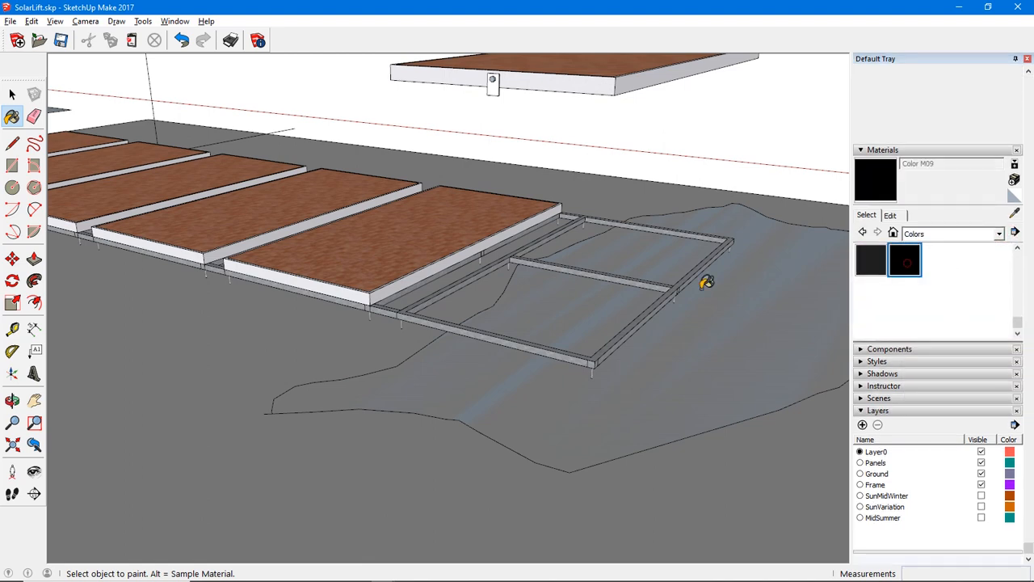
left_click(572, 393)
key("space")
- Push/Pull the black ground patch up by 2 mm so it stands clear of the ground surface
scroll(569, 396, "down", 8)
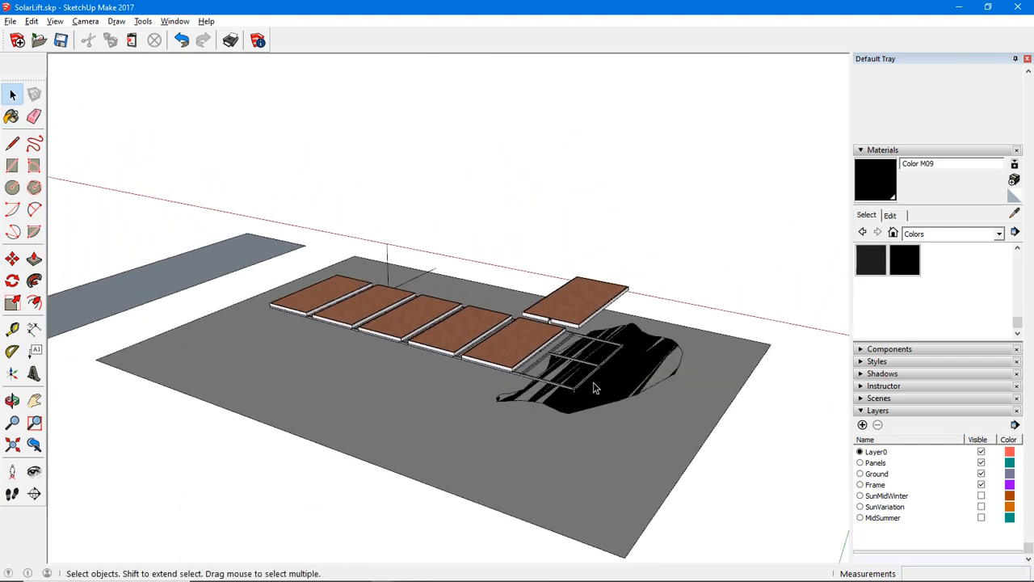
key("p")
left_click(608, 391)
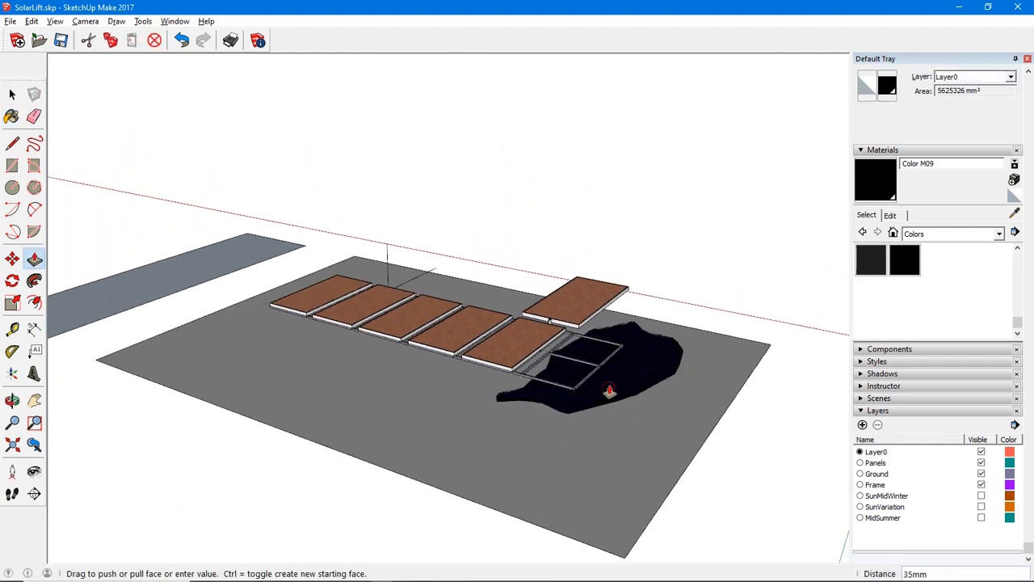
type("2")
key("Return")
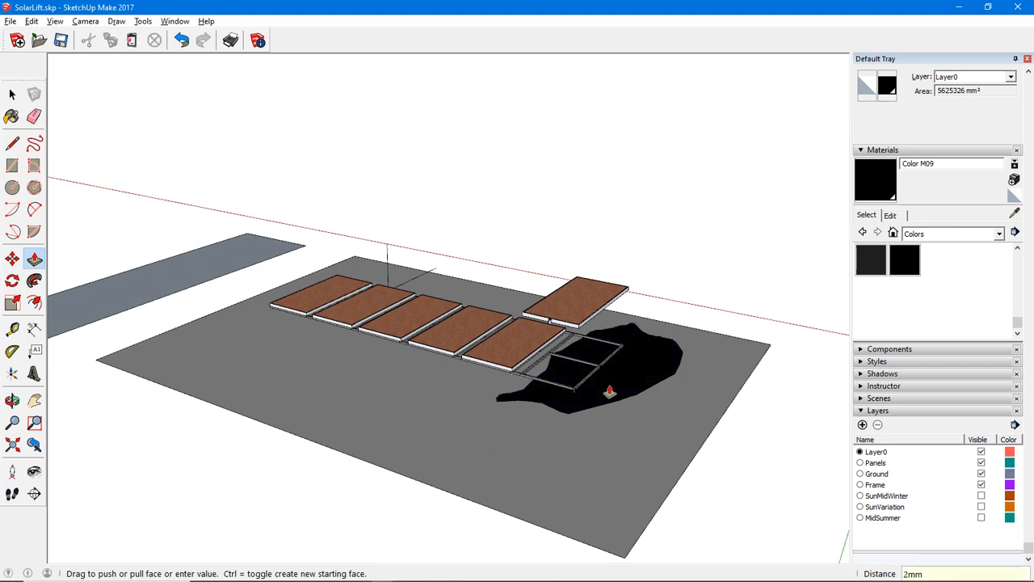
key("space")
- Examine the black patch under the empty frame from several sides, view the Sonpaneel Oplig Aksie-Arm model, and return to SolarLift
scroll(669, 358, "up", 4)
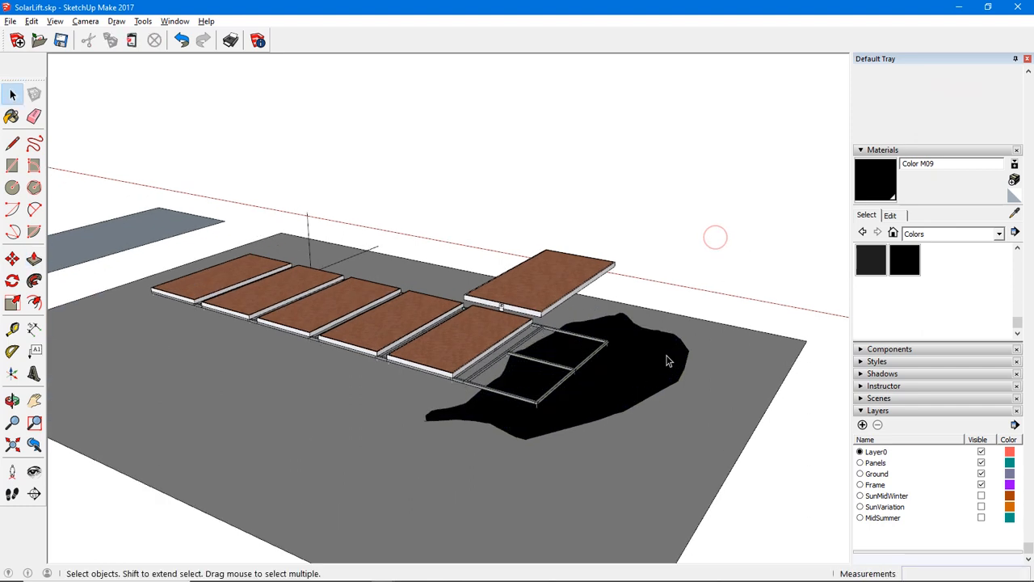
middle_click_drag(633, 384, 505, 363)
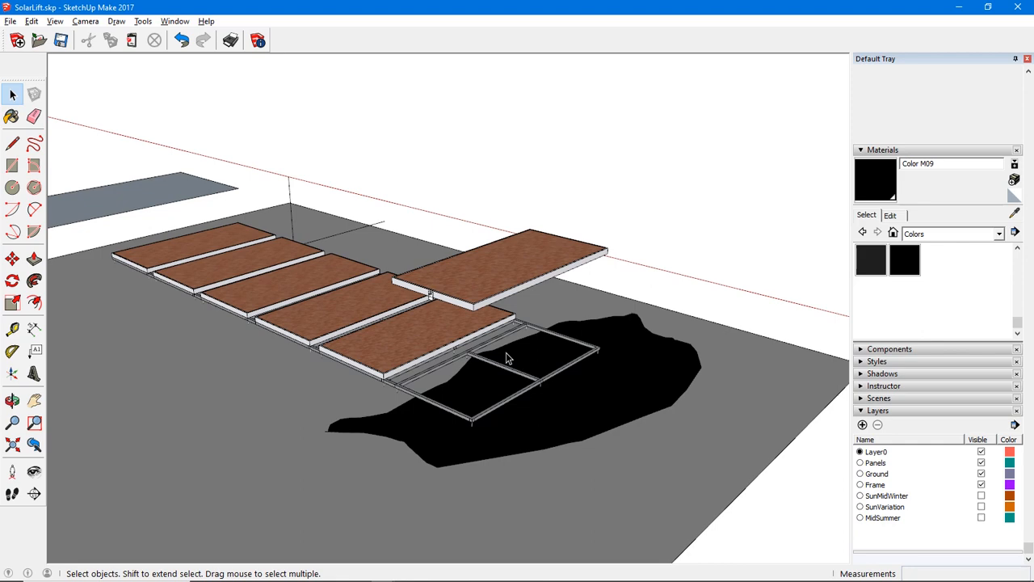
middle_click_drag(576, 375, 439, 330)
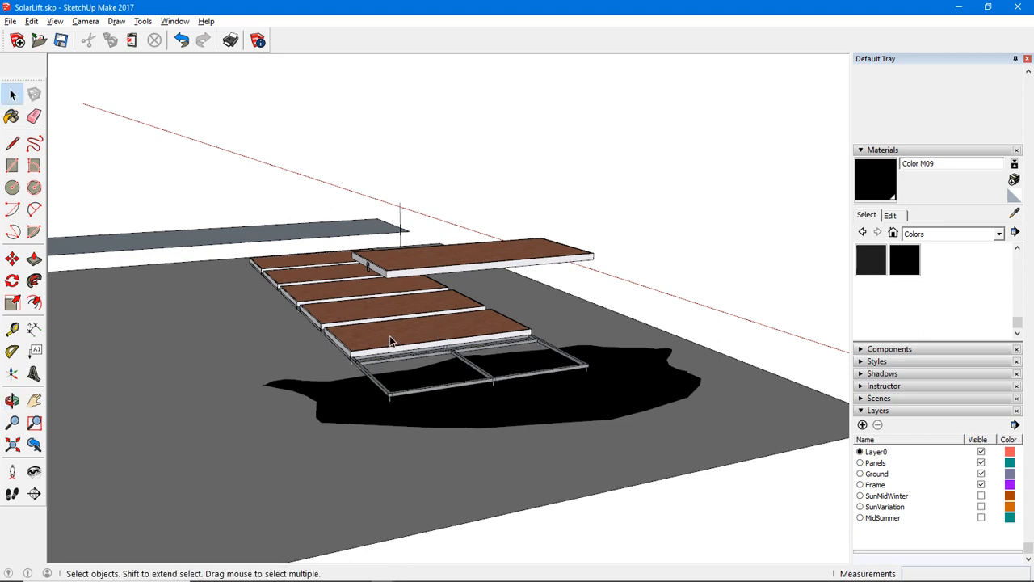
middle_click_drag(456, 335, 630, 368)
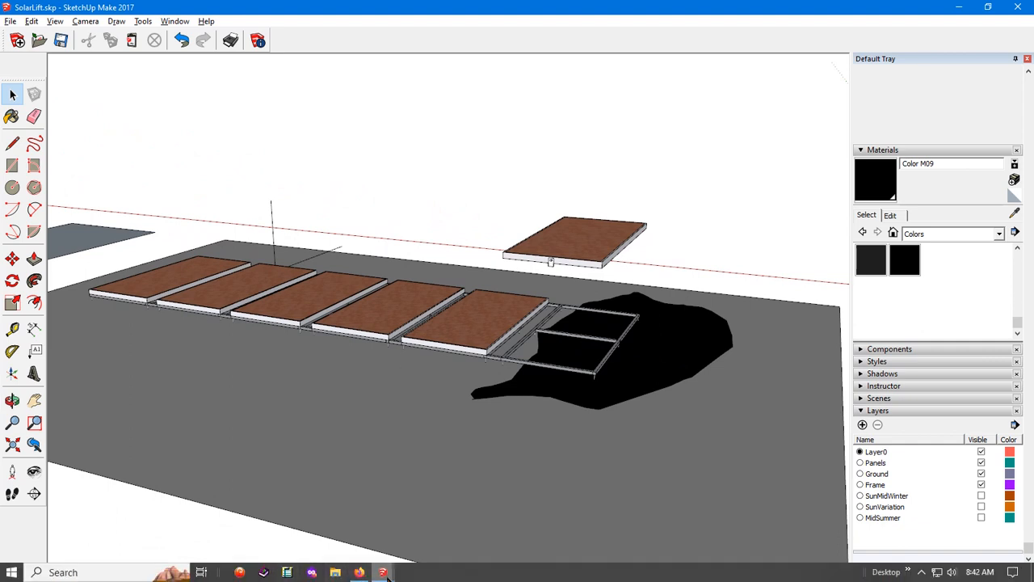
mouse_move(382, 572)
left_click(365, 540)
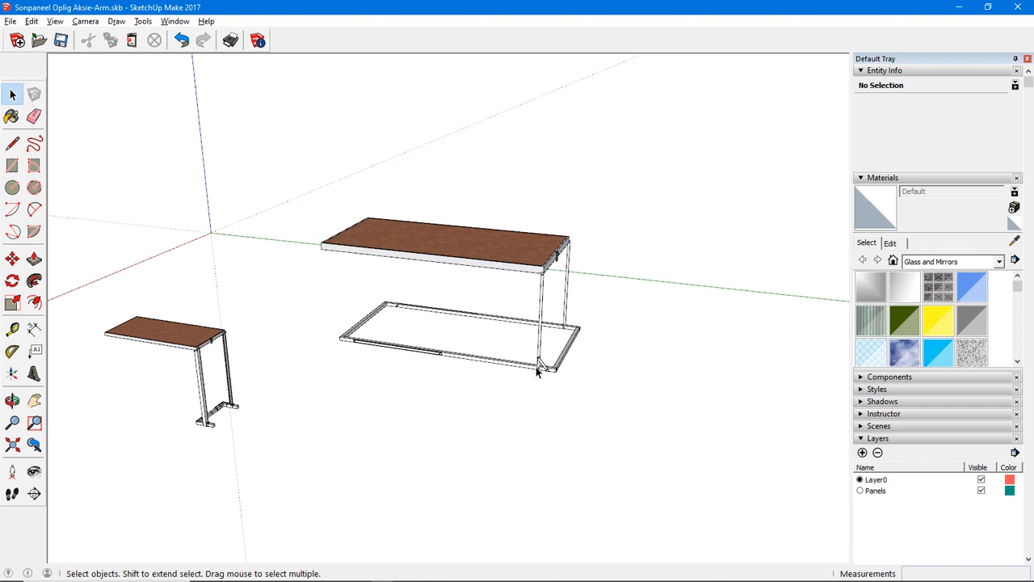
mouse_move(465, 576)
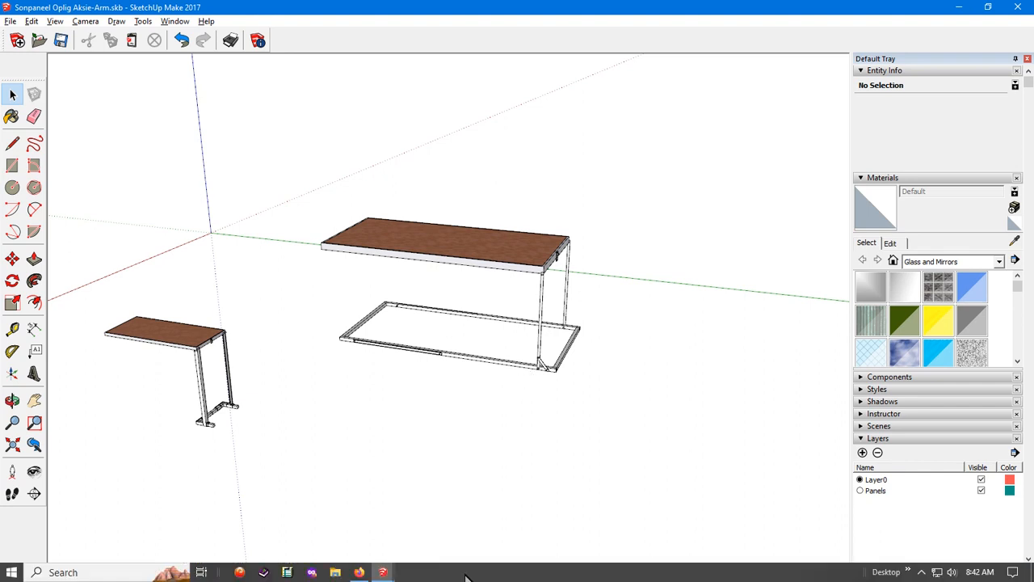
mouse_move(393, 572)
left_click(427, 532)
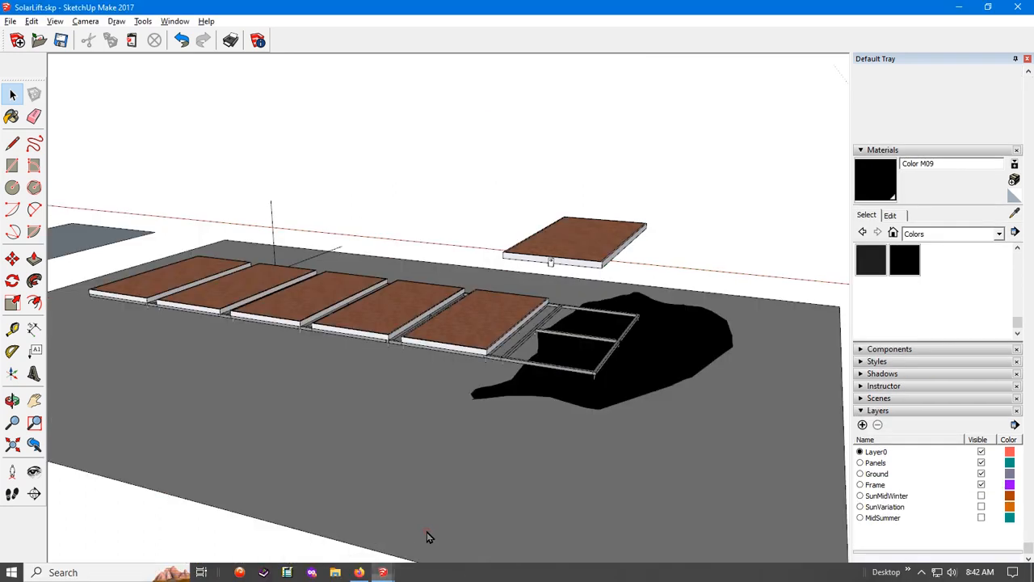
- Check the extent of the empty frame by selecting it, clear the selection, and view it from its outer end
left_click(535, 363)
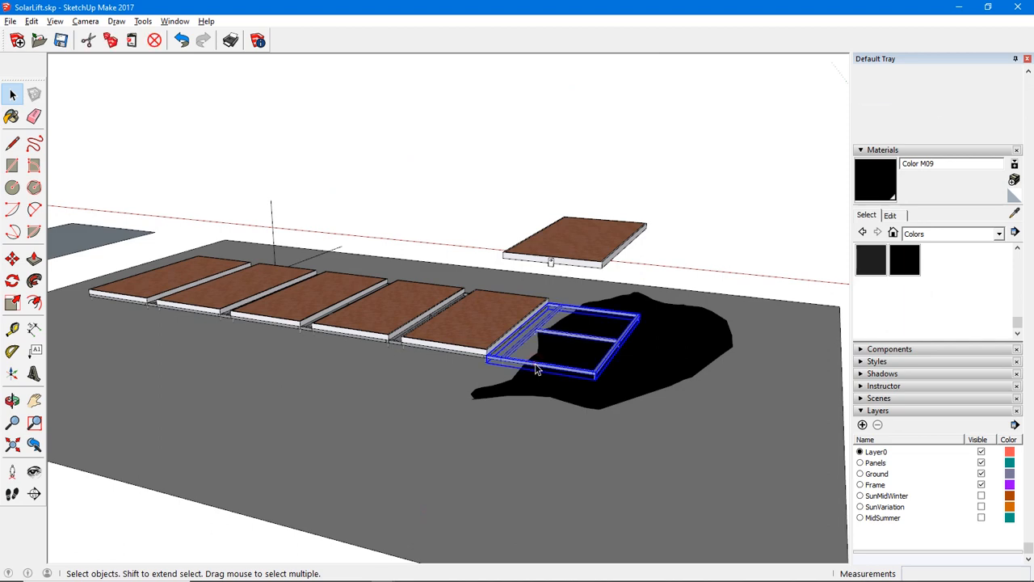
left_click(688, 250)
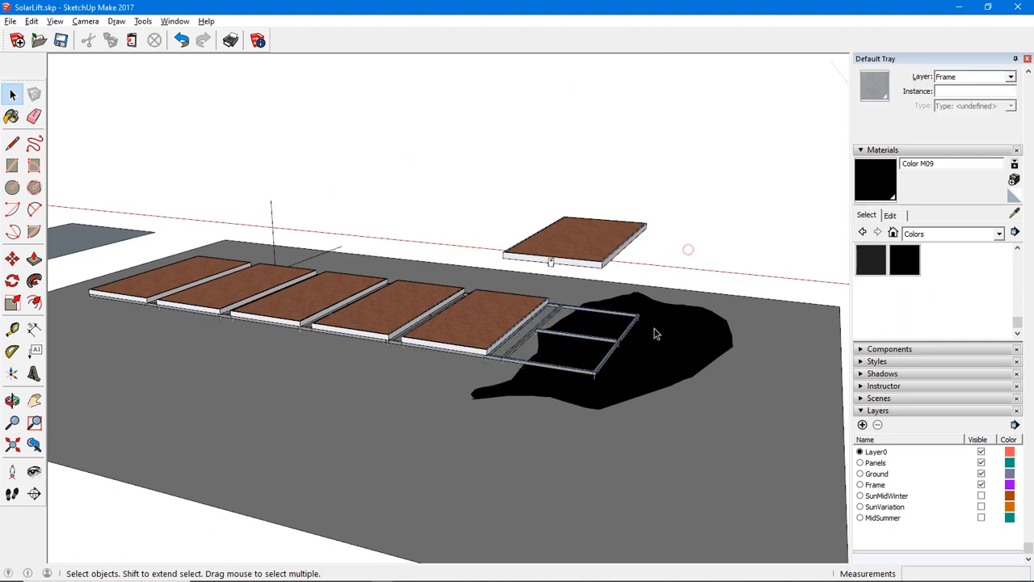
key("o")
left_click_drag(646, 372, 233, 378)
key("space")
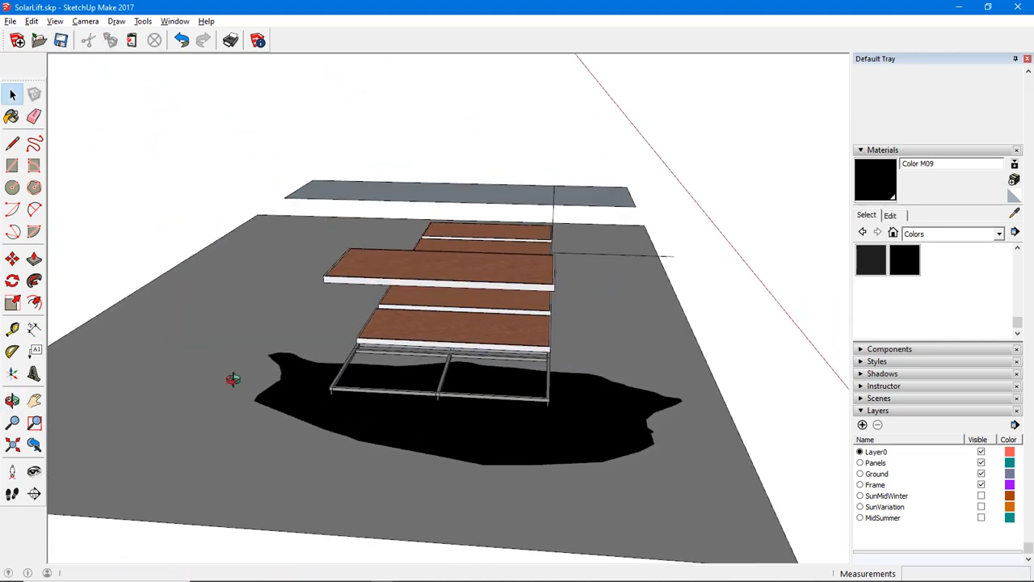
scroll(291, 379, "up", 6)
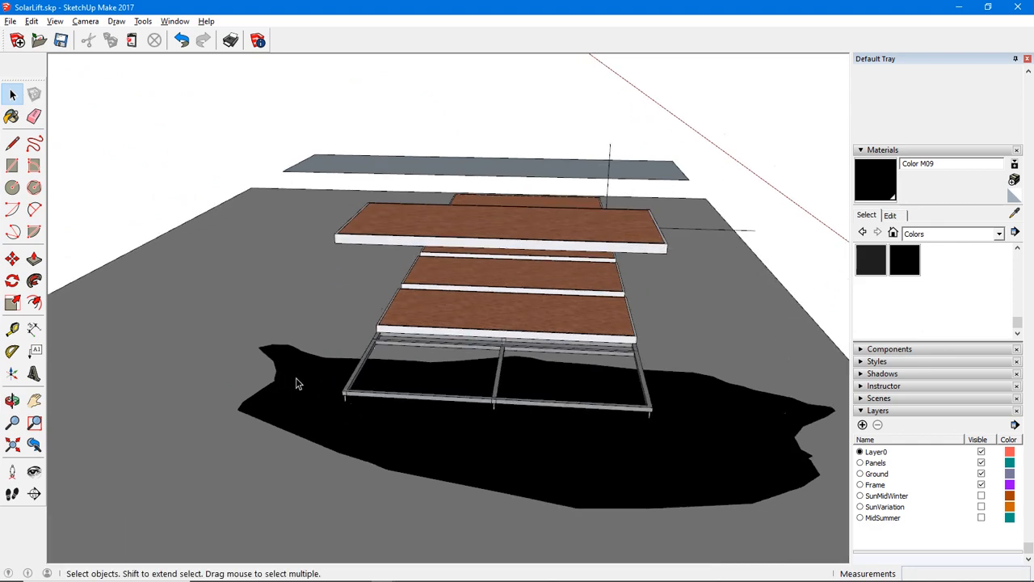
middle_click_drag(419, 348, 303, 343)
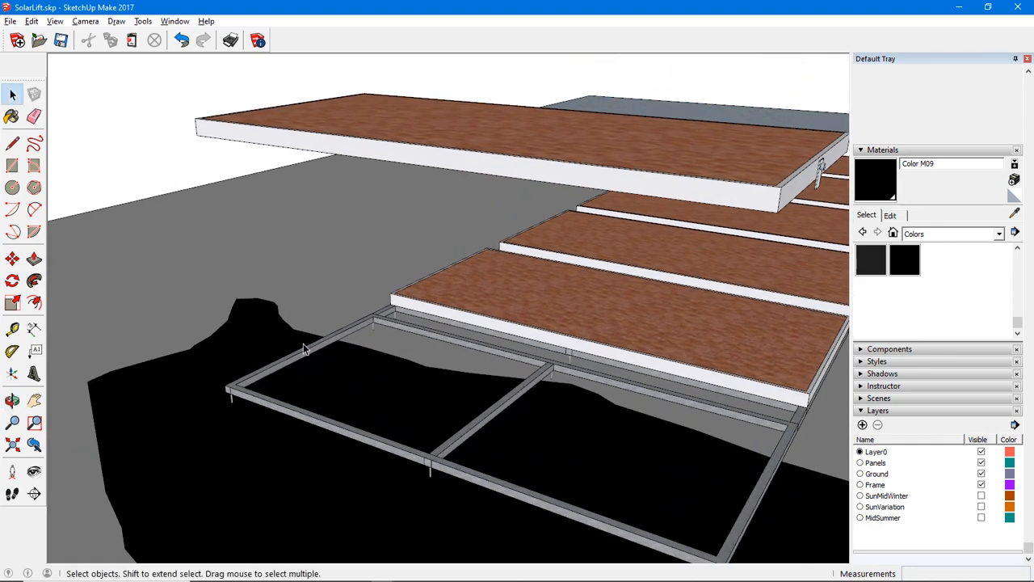
- Inspect the empty frame's inner corner joint and support leg up close, including where it meets the neighbouring panel's frame
scroll(368, 318, "up", 3)
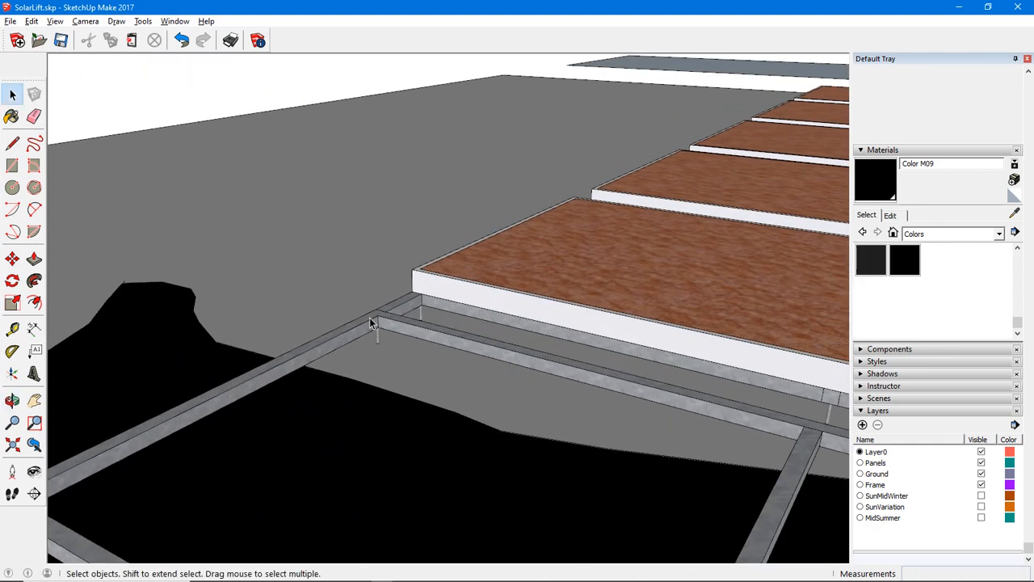
scroll(369, 317, "up", 2)
scroll(372, 324, "up", 4)
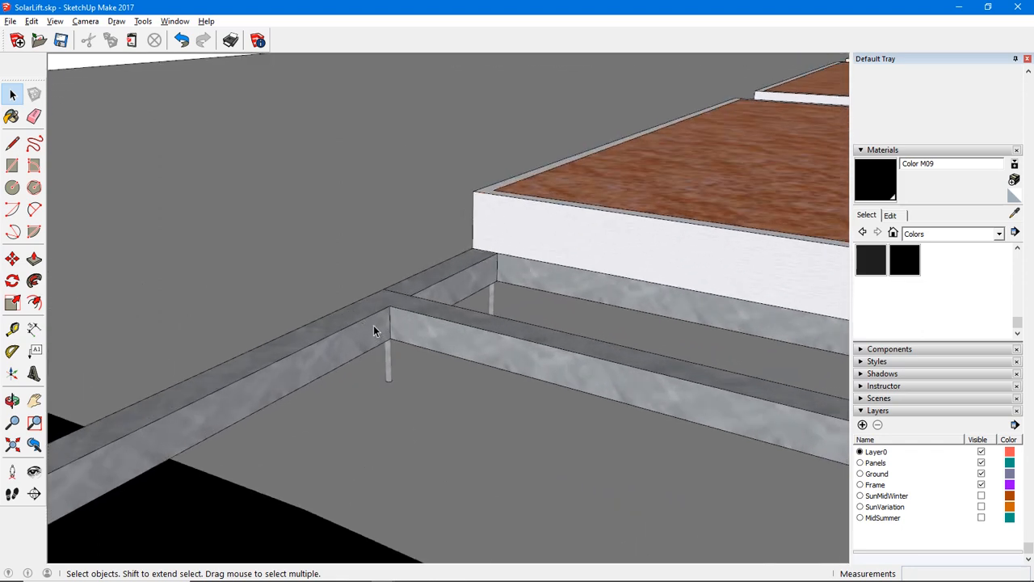
scroll(375, 325, "up", 1)
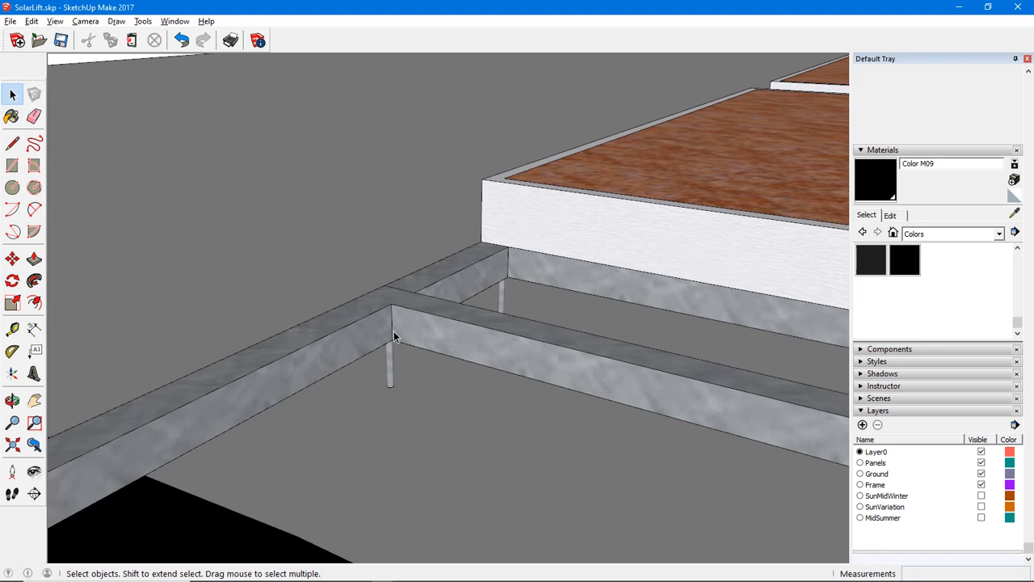
middle_click_drag(456, 338, 346, 343)
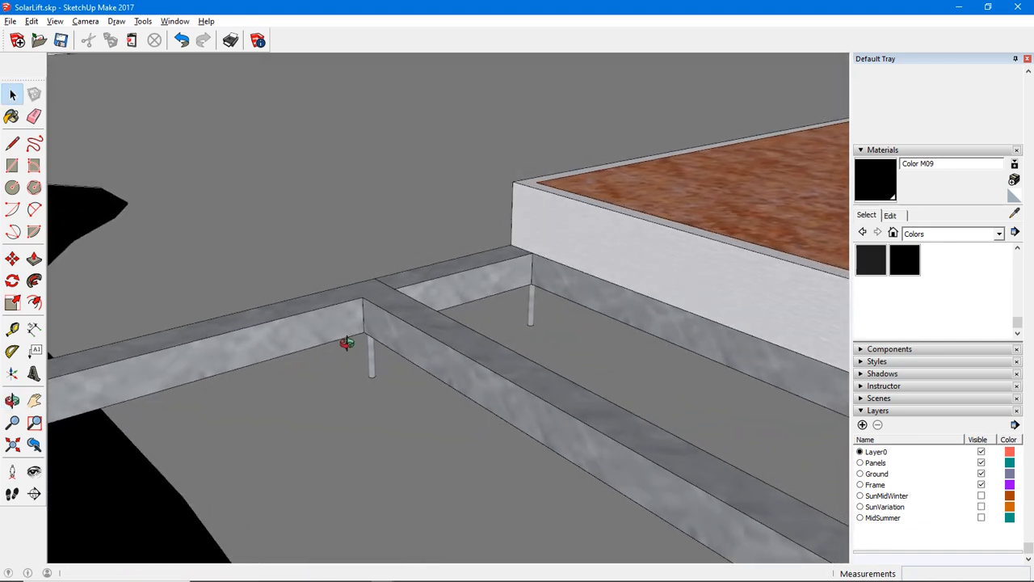
scroll(386, 340, "down", 5)
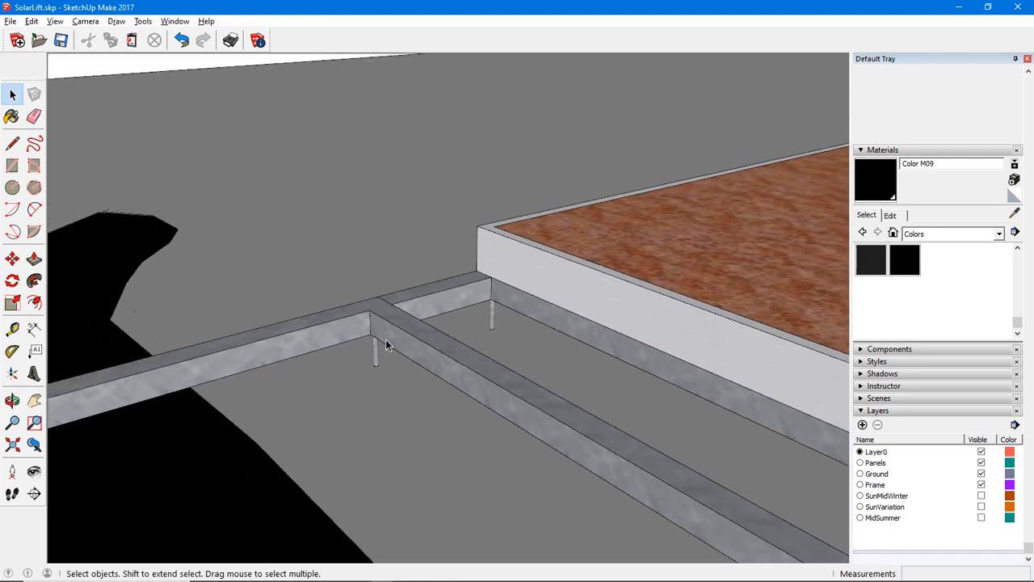
scroll(385, 339, "down", 6)
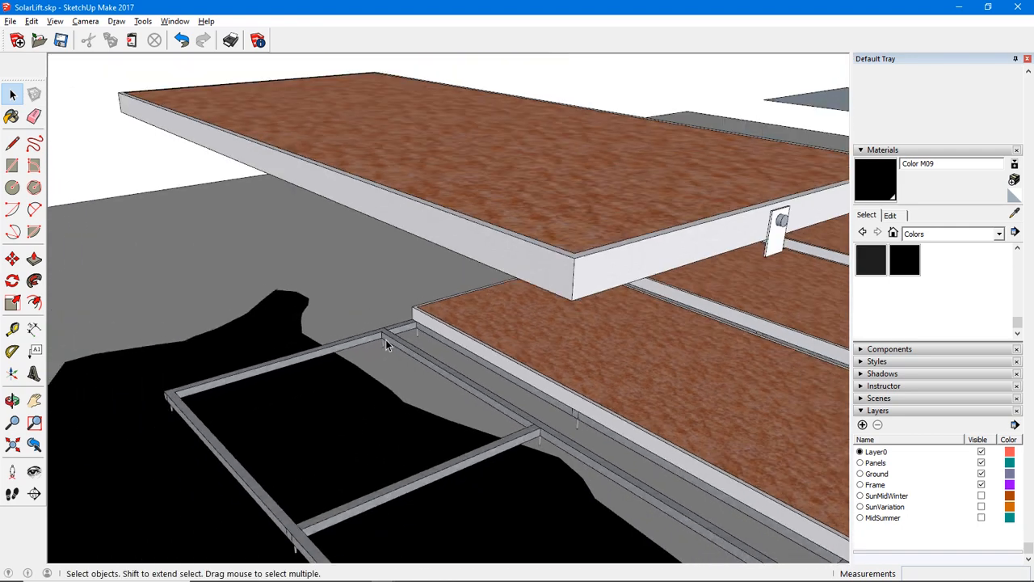
scroll(386, 339, "down", 5)
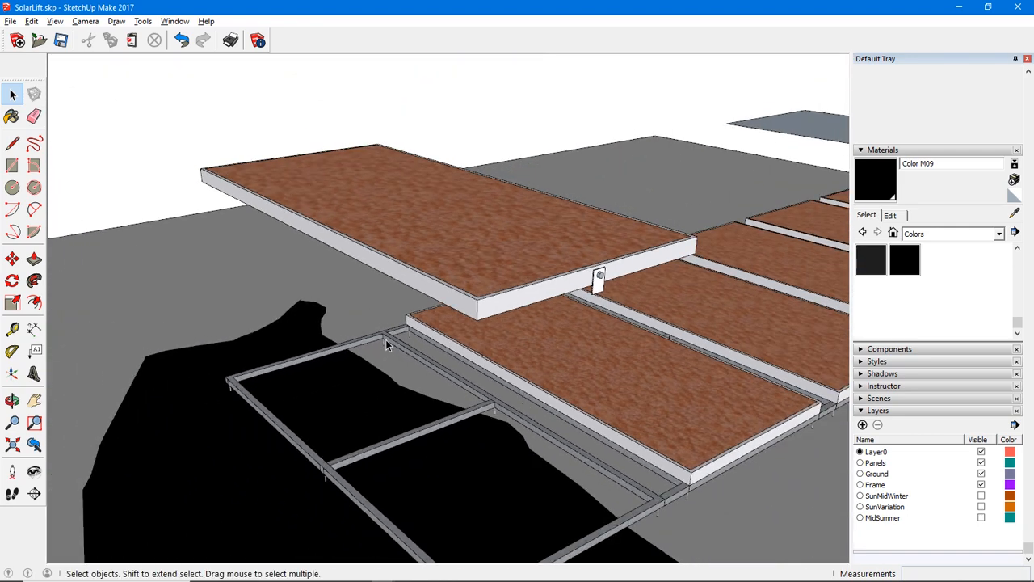
- Examine the empty frame, the black ground patch, the raised panel and the panel row from several sides
scroll(385, 339, "down", 3)
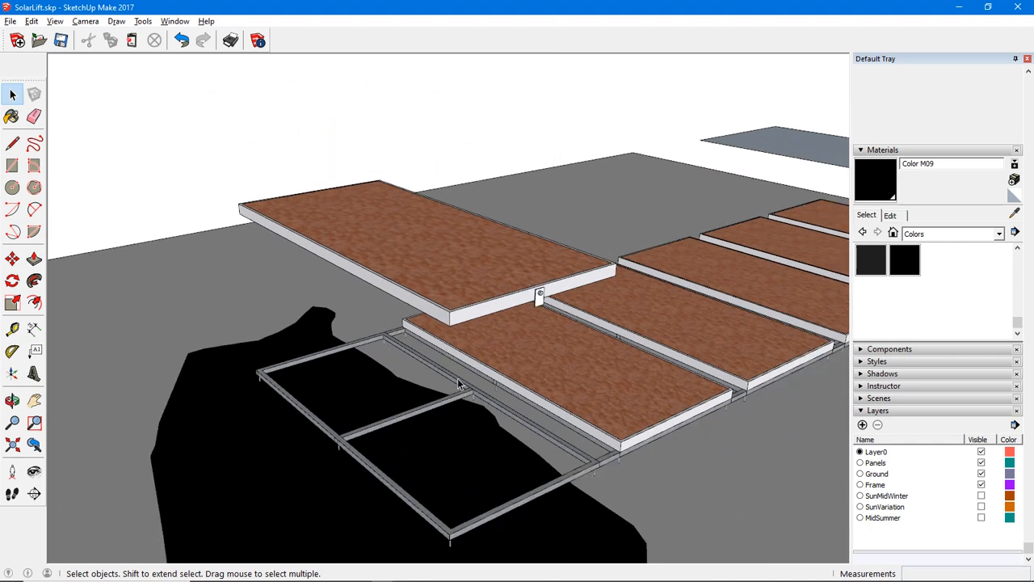
middle_click_drag(467, 396, 512, 335)
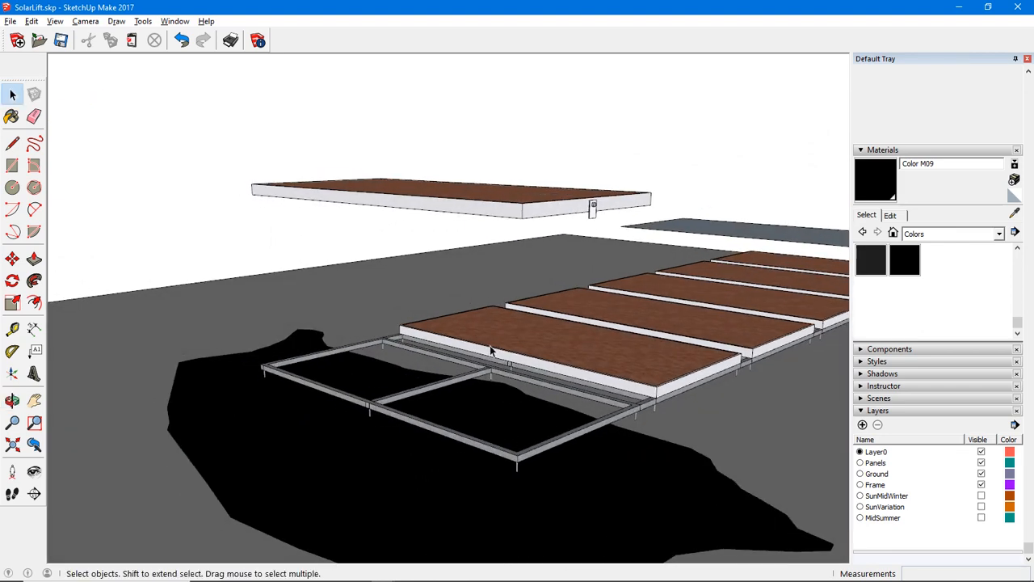
middle_click_drag(450, 391, 549, 418)
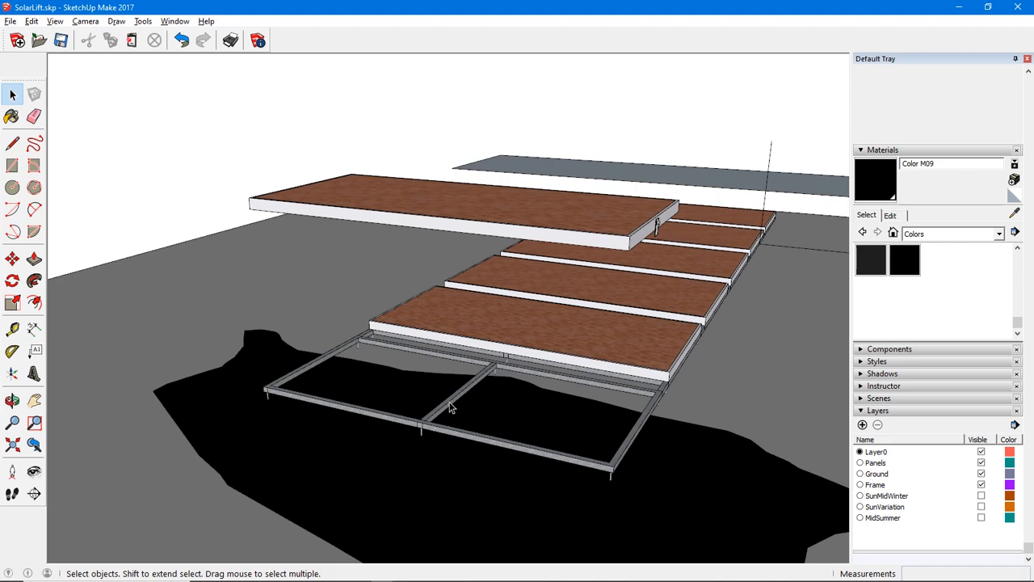
middle_click_drag(450, 406, 617, 390)
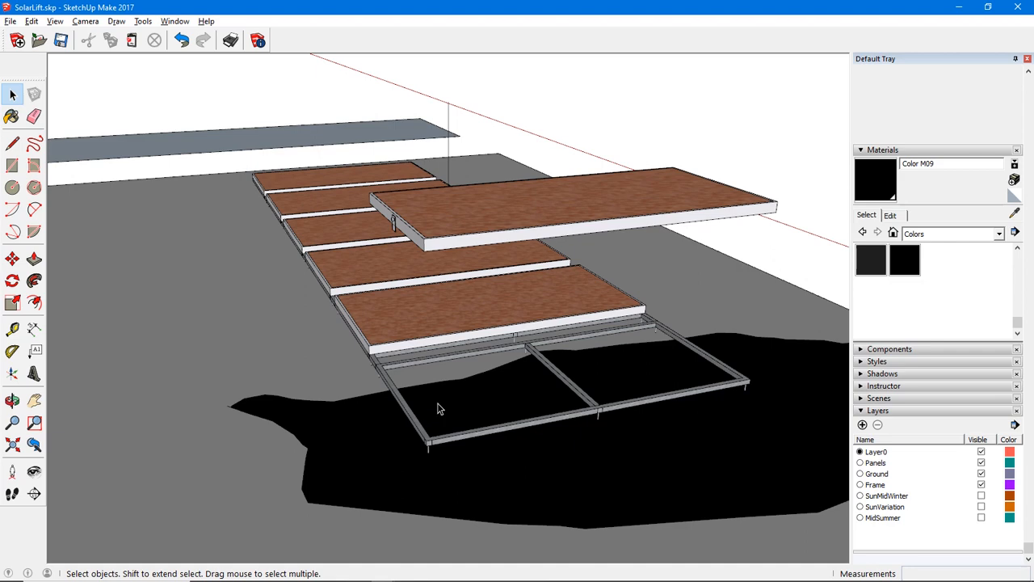
middle_click_drag(437, 408, 681, 427)
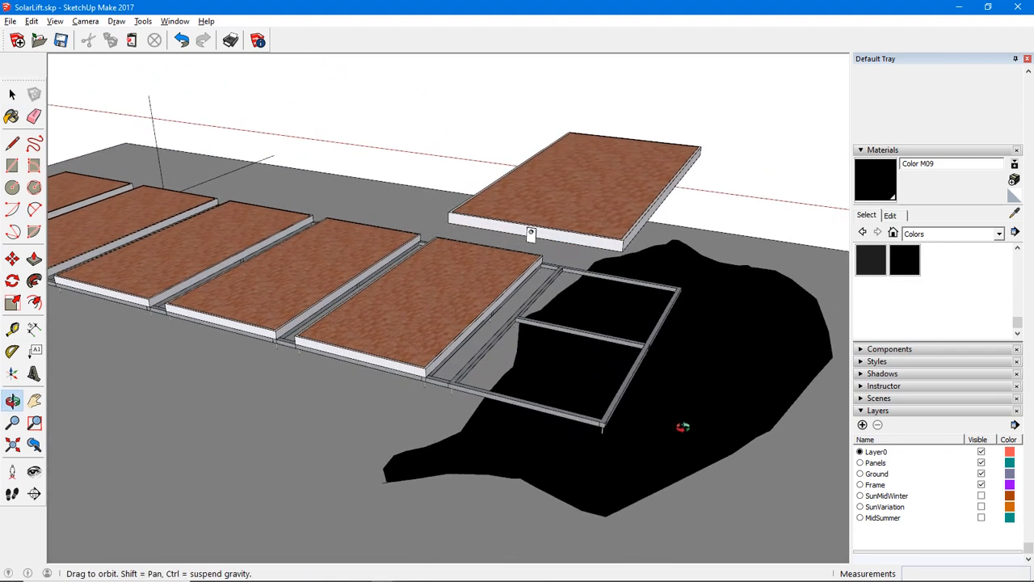
middle_click_drag(611, 418, 209, 377)
scroll(564, 426, "down", 3)
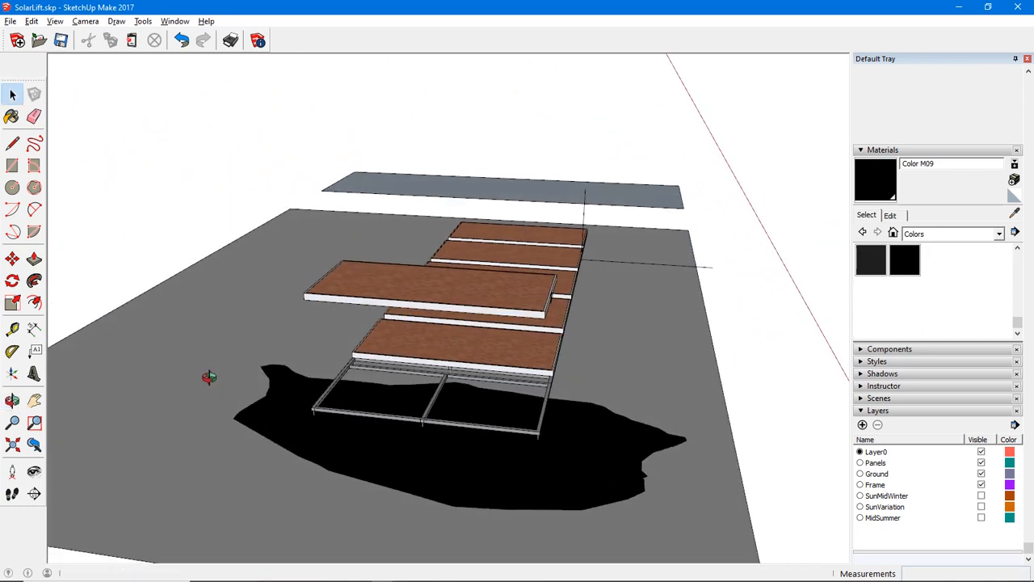
middle_click_drag(454, 388, 282, 365)
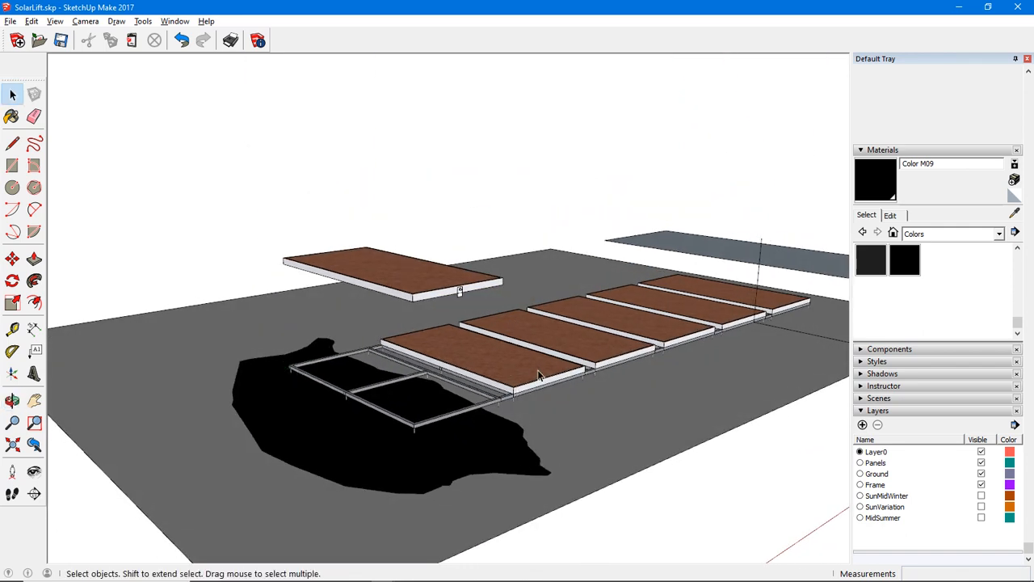
- Switch to the Britannica latitude and longitude page in the browser and rotate the globe around all continents, ending at southern Africa
mouse_move(437, 576)
left_click(361, 572)
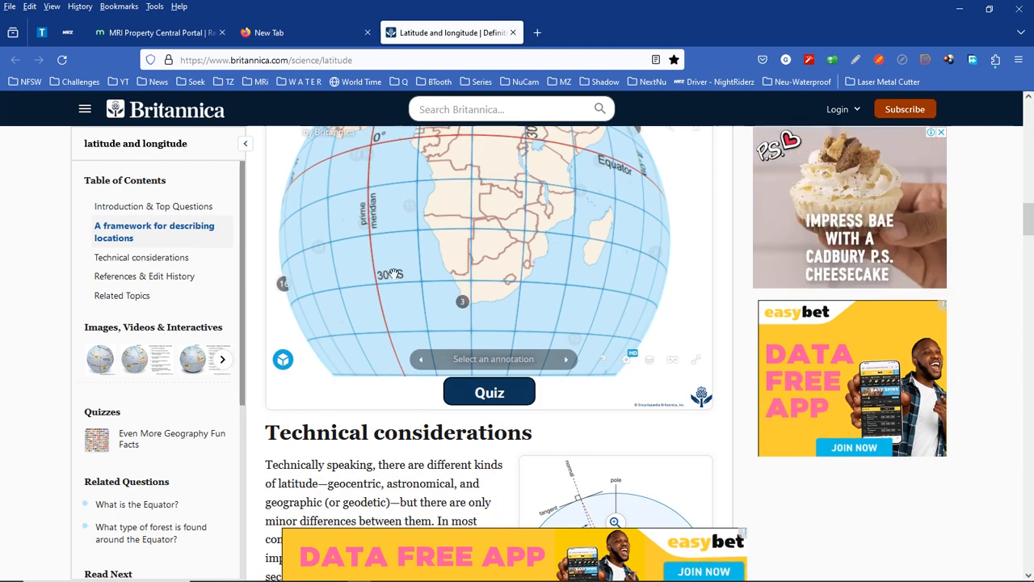
left_click_drag(365, 209, 344, 294)
left_click_drag(512, 341, 515, 263)
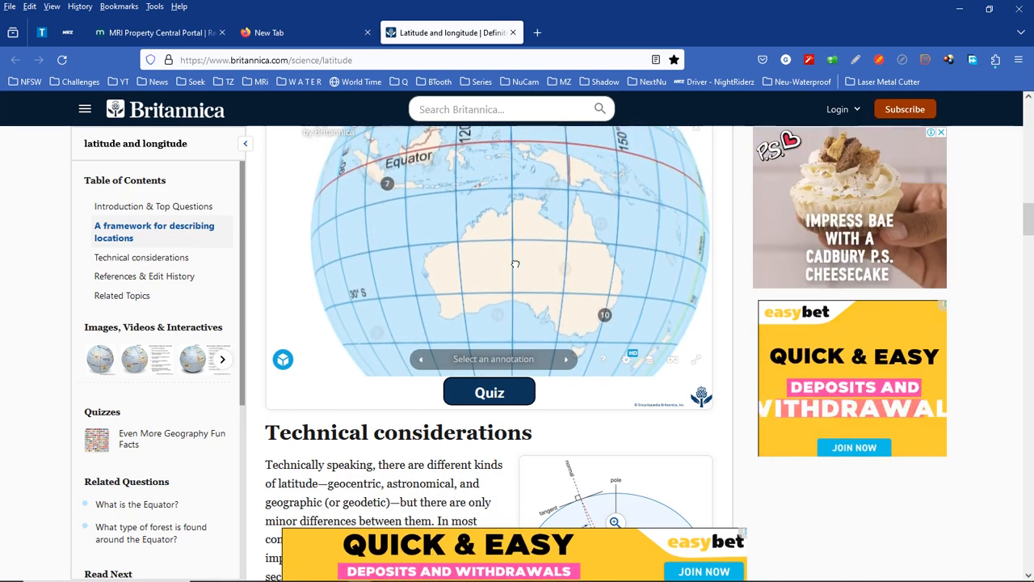
mouse_move(394, 239)
left_mouse_down()
mouse_move(454, 272)
mouse_move(538, 292)
mouse_move(386, 244)
left_mouse_up()
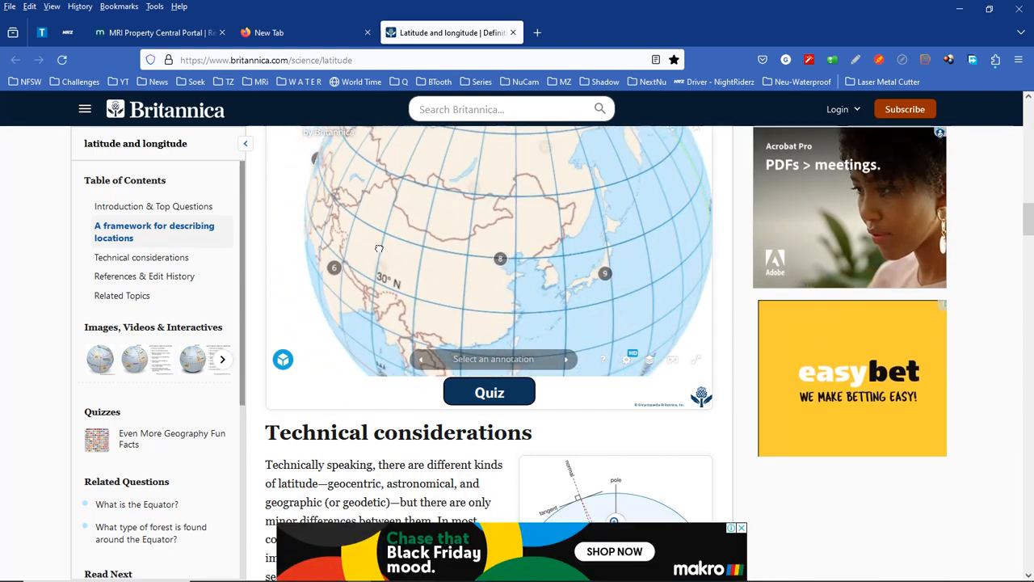
left_click_drag(523, 212, 419, 223)
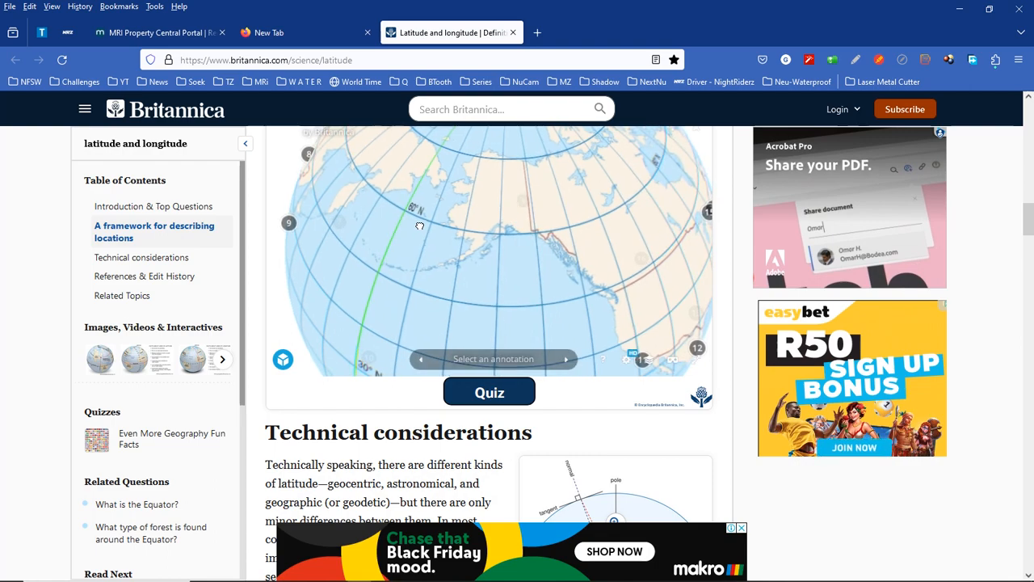
mouse_move(597, 206)
left_mouse_down()
mouse_move(501, 199)
mouse_move(517, 170)
left_mouse_up()
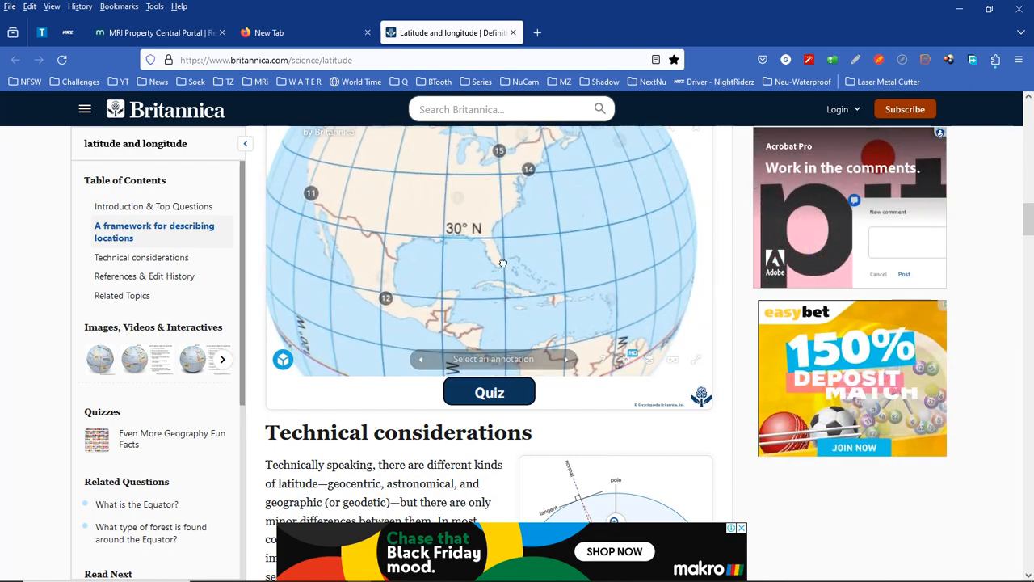
left_click_drag(507, 305, 504, 219)
left_click_drag(506, 265, 466, 274)
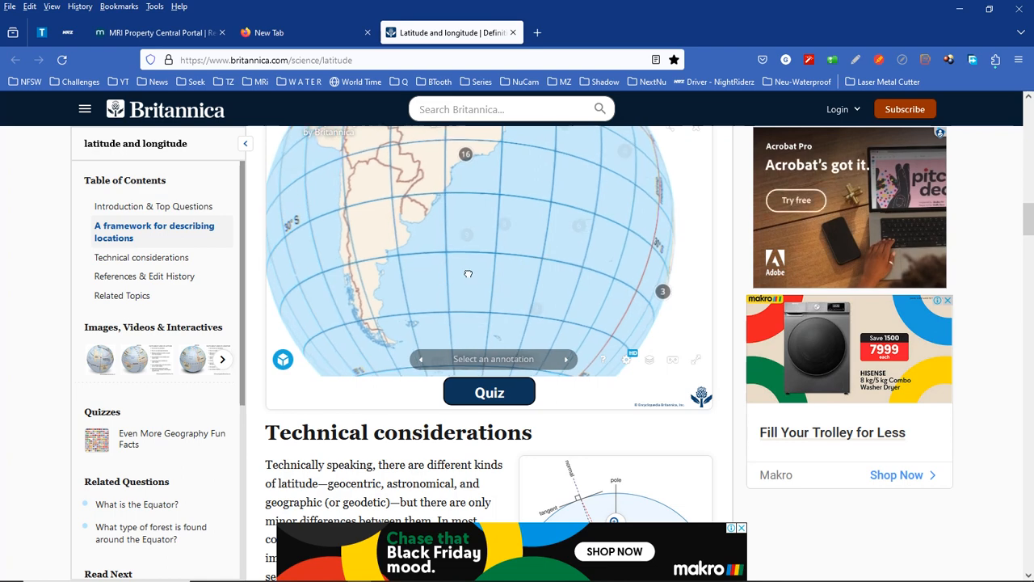
left_click_drag(467, 274, 357, 299)
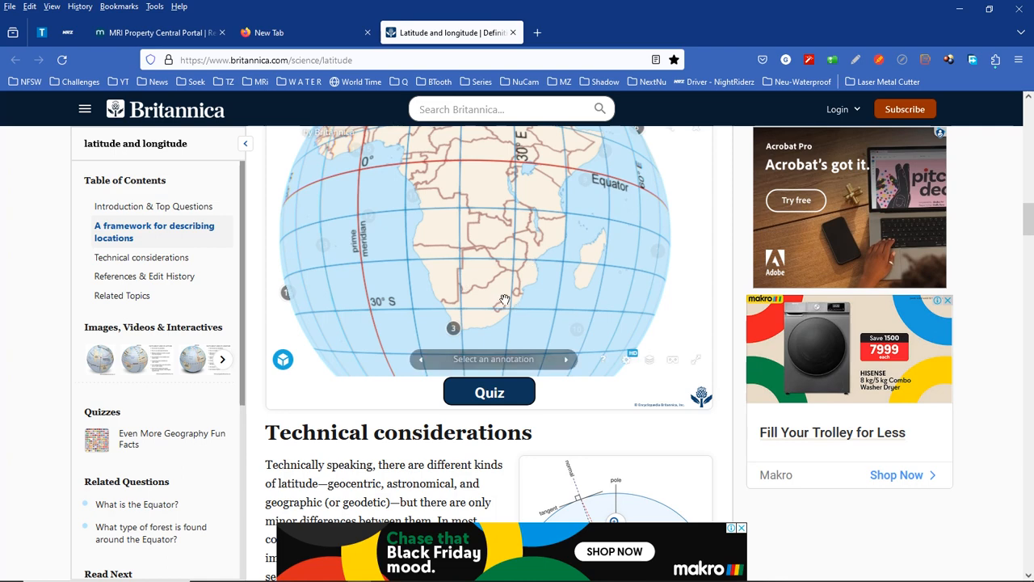
- Switch to the Sonpaneel Oplig Aksie-Arm model in SketchUp and examine the base frame, lifting arms and raised panel from different sides
mouse_move(404, 578)
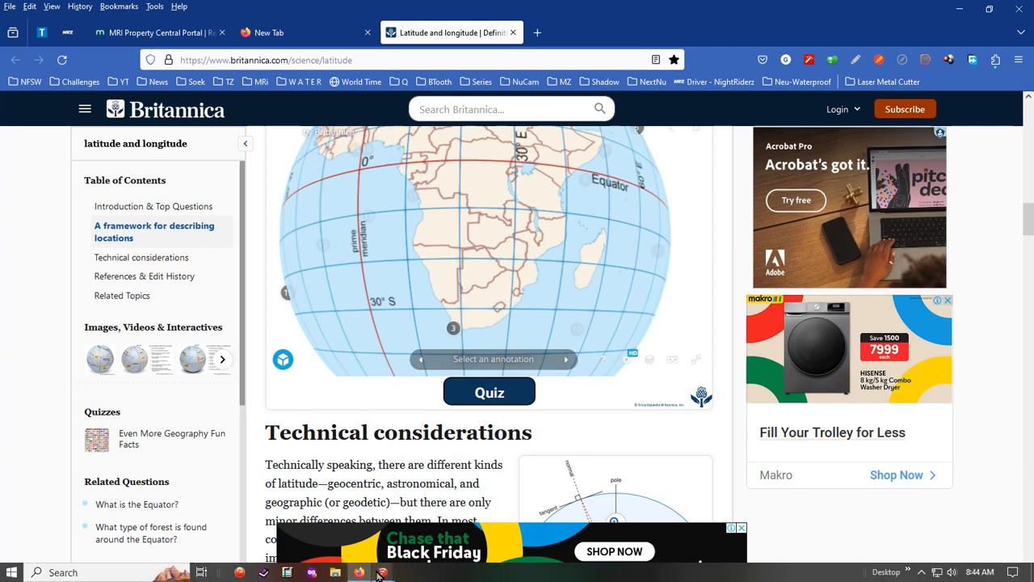
left_click(436, 530)
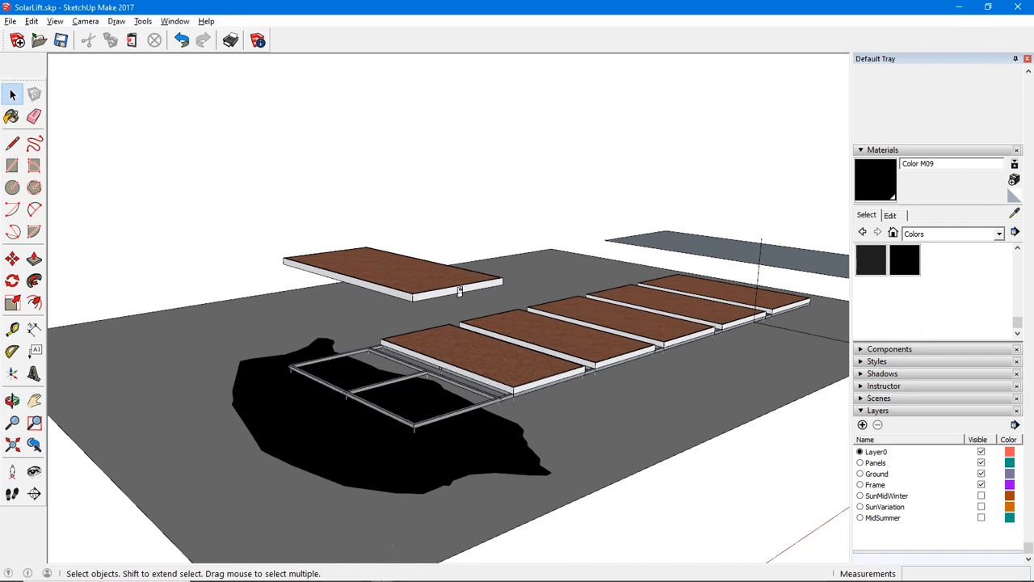
mouse_move(360, 578)
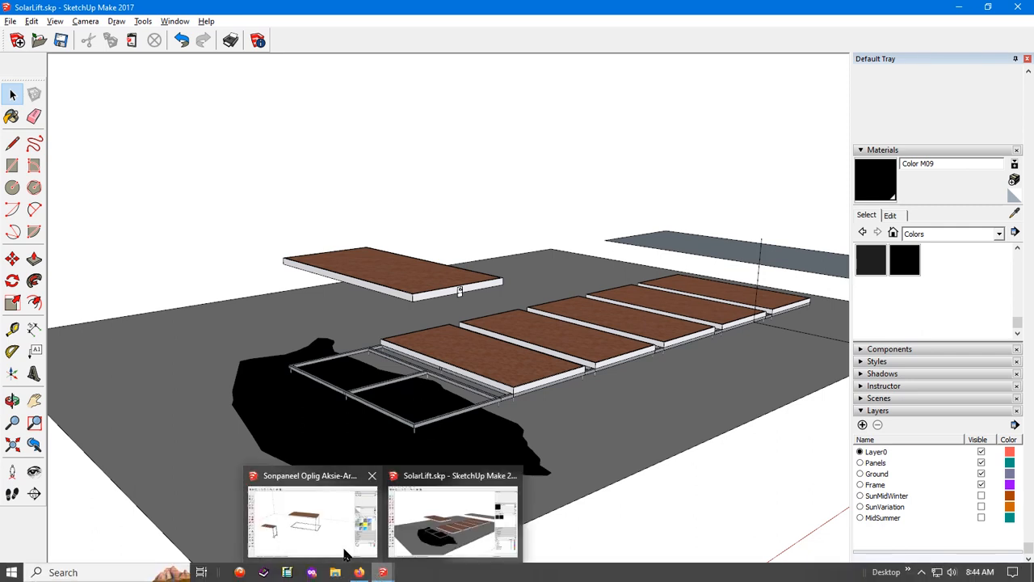
left_click(340, 546)
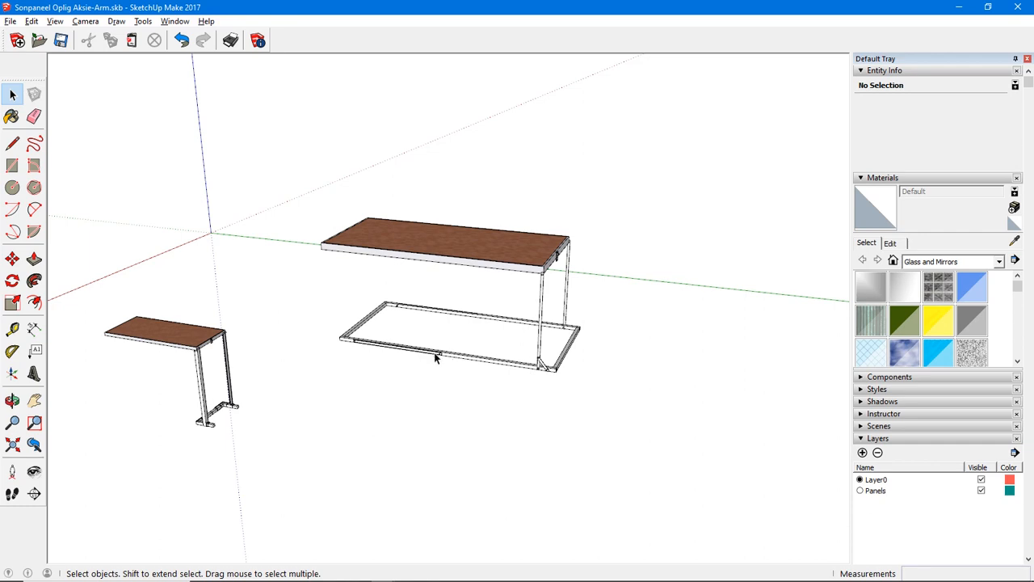
scroll(433, 354, "up", 5)
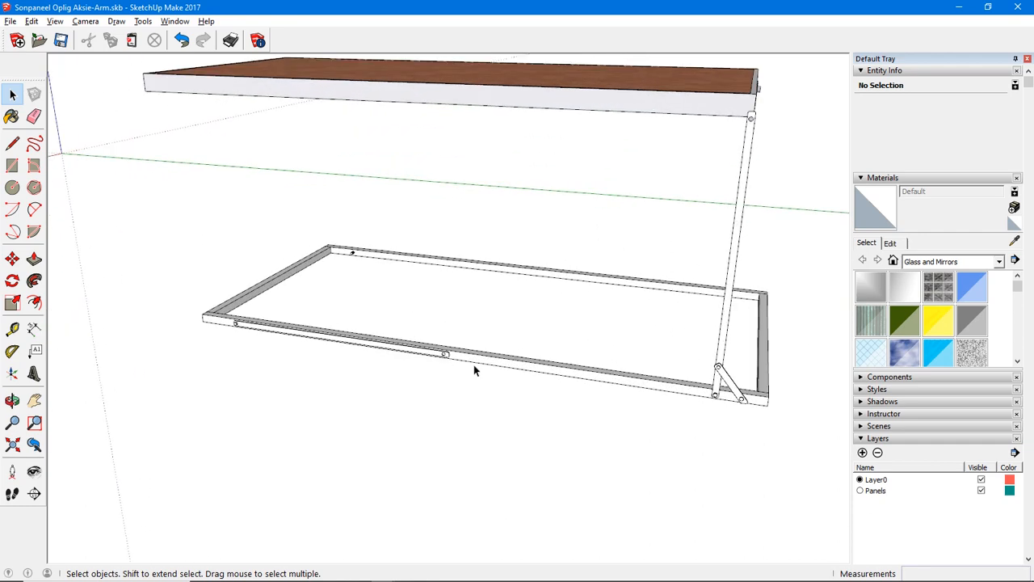
scroll(473, 365, "up", 1)
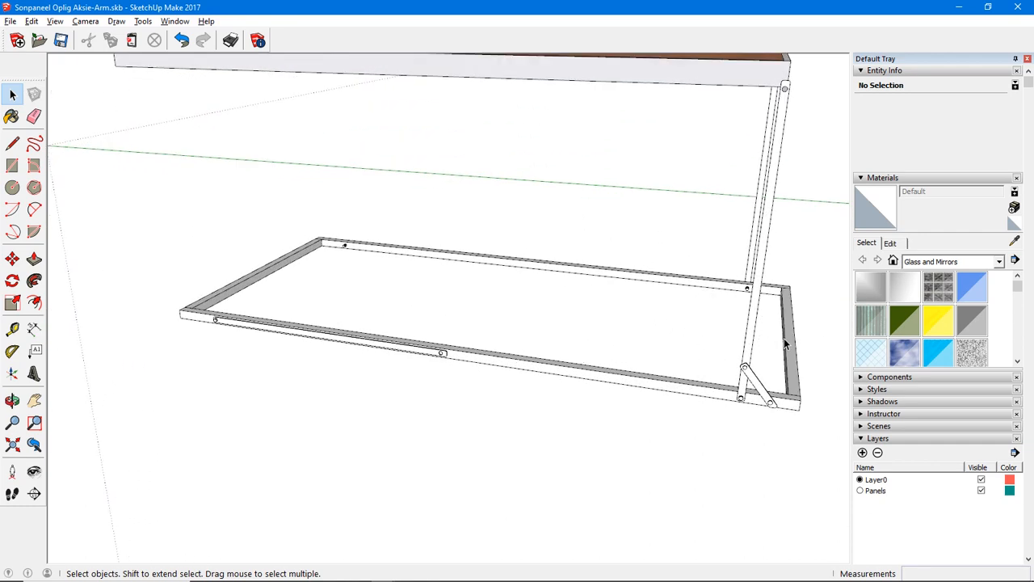
middle_click_drag(783, 338, 655, 317)
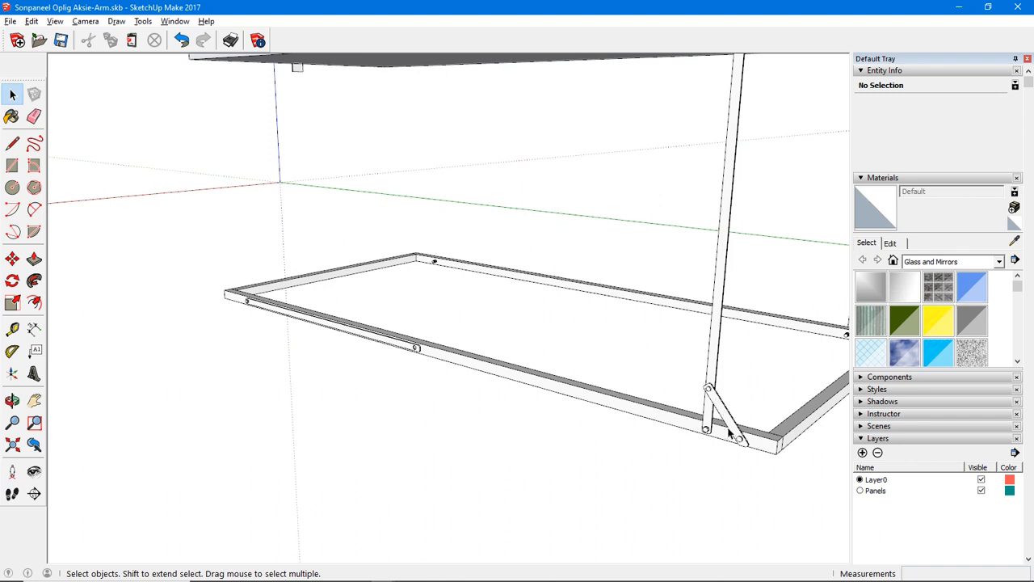
middle_click_drag(689, 389, 786, 352)
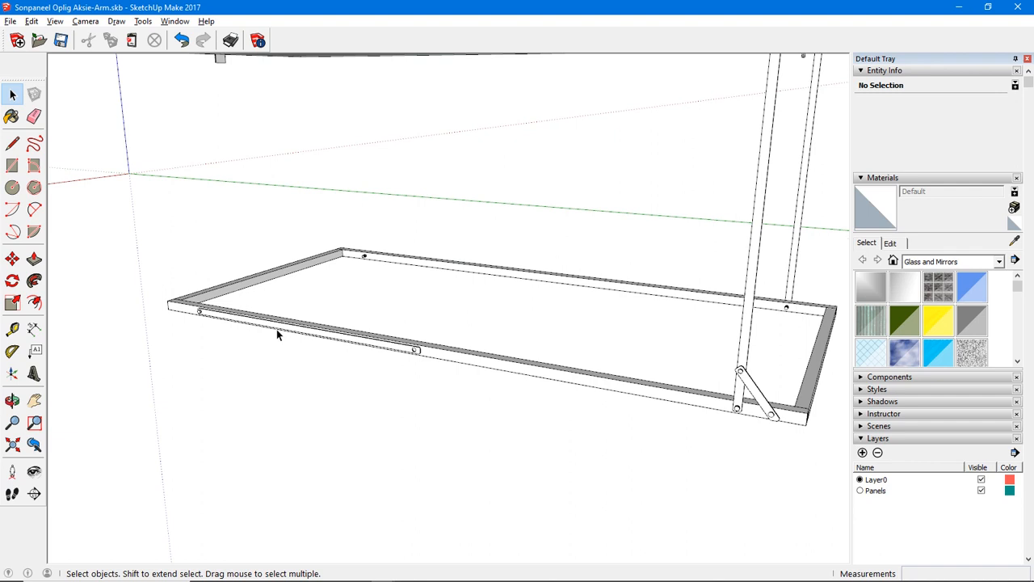
scroll(276, 329, "down", 3)
middle_click_drag(276, 329, 351, 348)
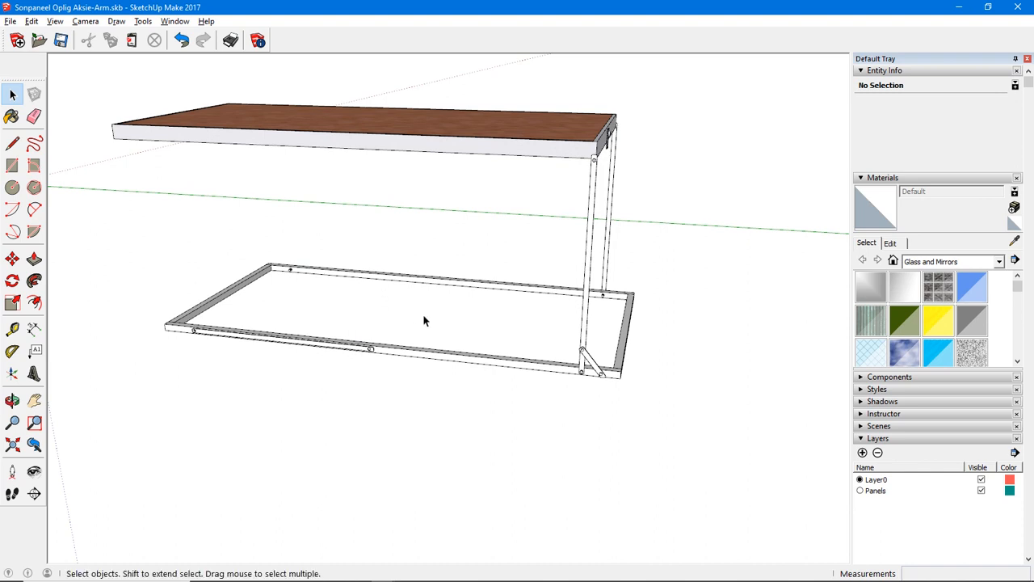
middle_click_drag(512, 282, 398, 286)
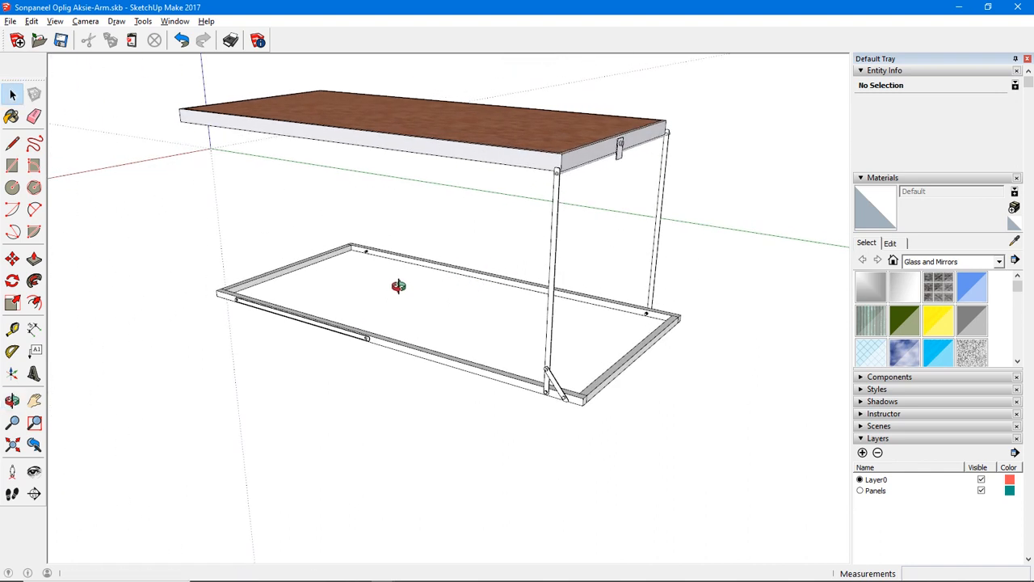
middle_click_drag(363, 343, 486, 344)
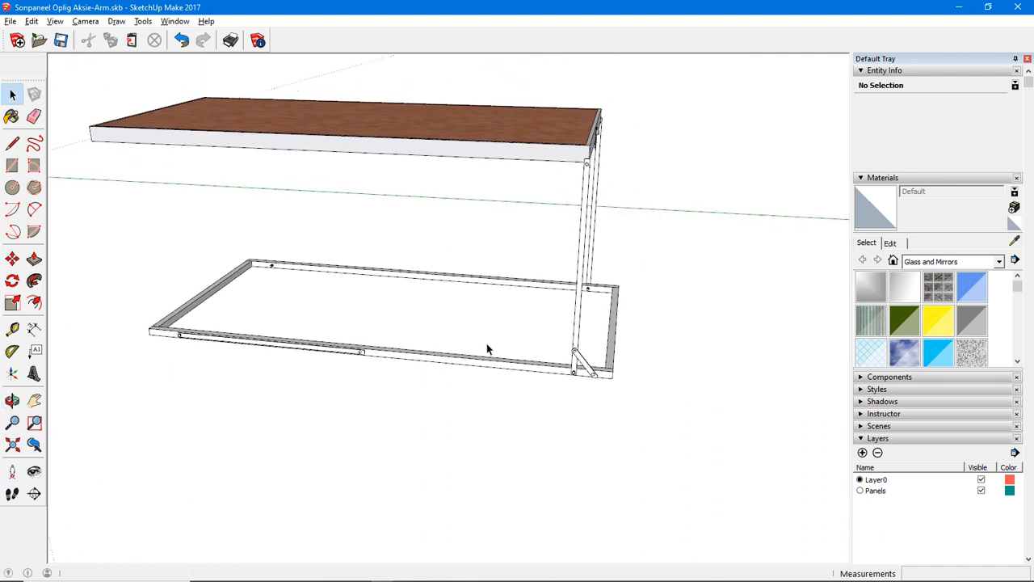
- Inspect the arm's diagonal brace and its bolts at the base frame's corner up close, selecting the bolt at the brace's lower end
middle_click_drag(555, 379, 590, 398)
scroll(582, 396, "up", 10)
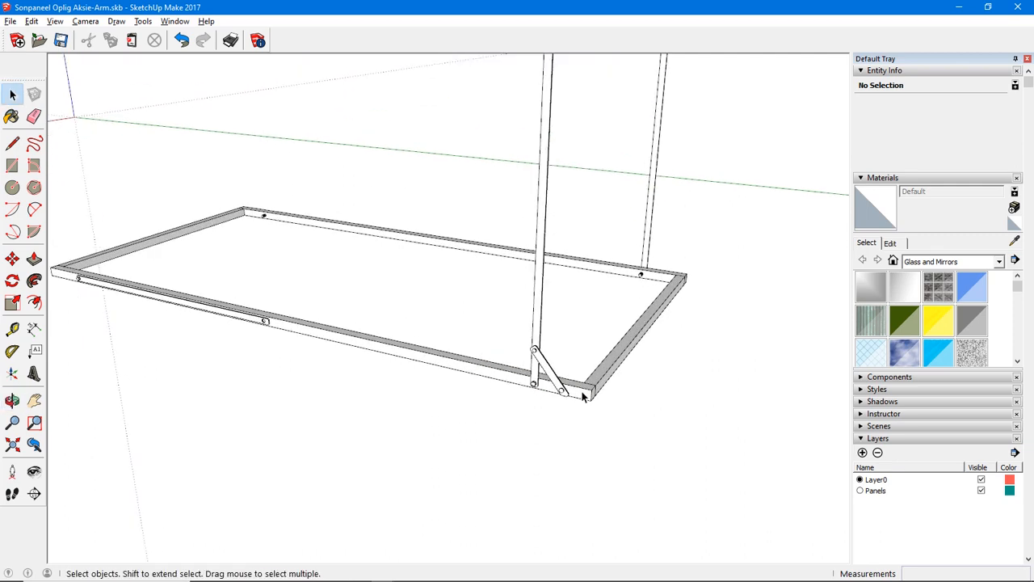
mouse_move(582, 396)
middle_mouse_down()
mouse_move(596, 369)
mouse_move(656, 356)
middle_mouse_up()
middle_click_drag(564, 381, 622, 356)
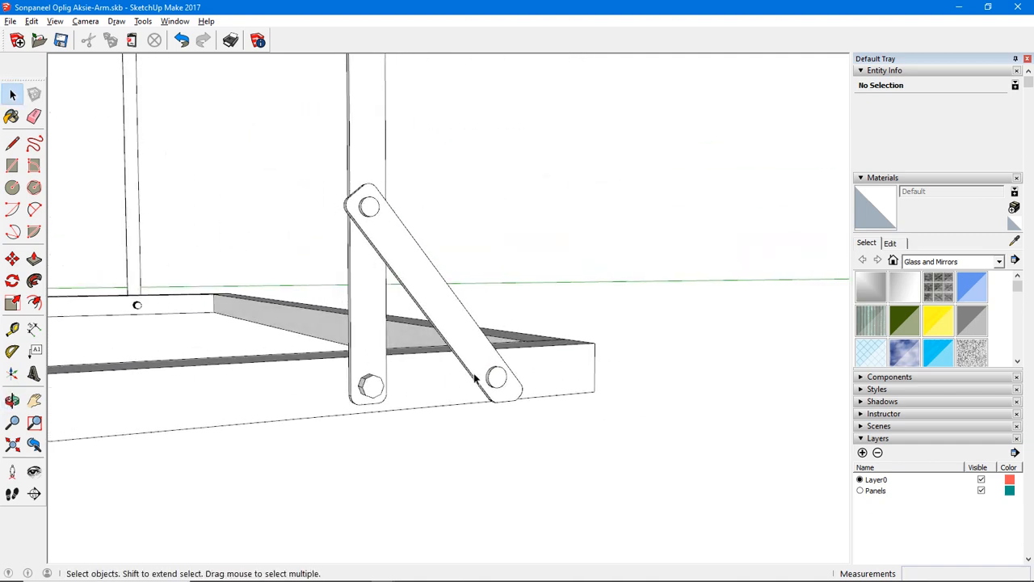
mouse_move(494, 375)
middle_mouse_down()
mouse_move(538, 432)
mouse_move(515, 371)
middle_mouse_up()
middle_click_drag(428, 390, 358, 409)
middle_click_drag(315, 375, 460, 414)
left_click(433, 353)
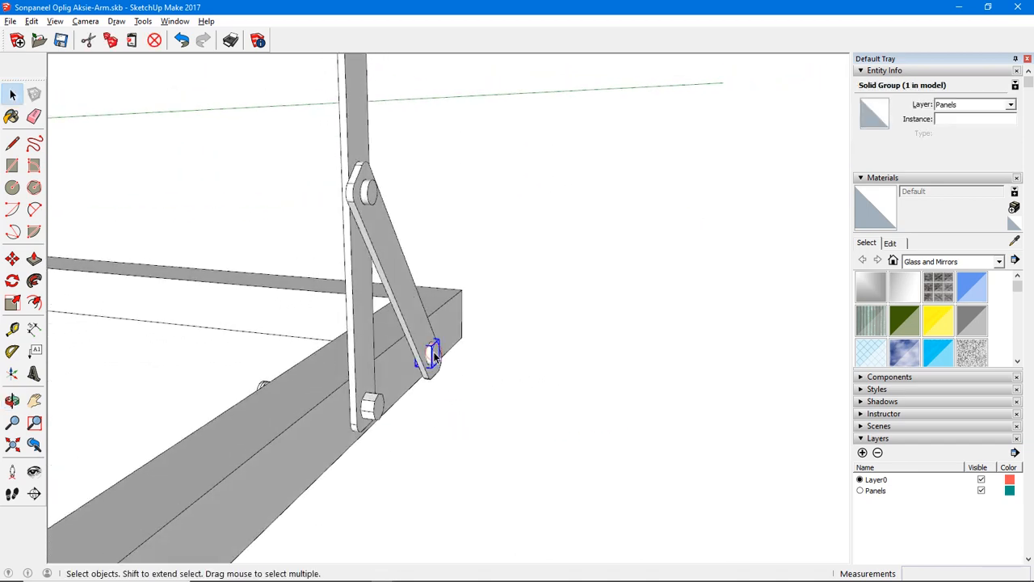
middle_click_drag(436, 321, 369, 324)
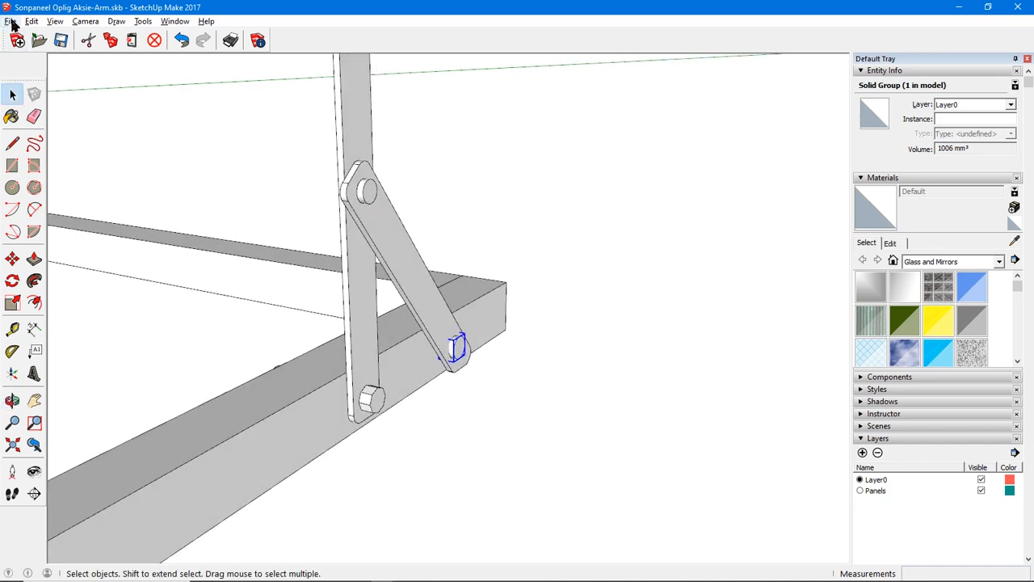
- Open Anti-Pin-Drop.skp in a new SketchUp window and view the open box with its rod and cross pins
left_click(11, 572)
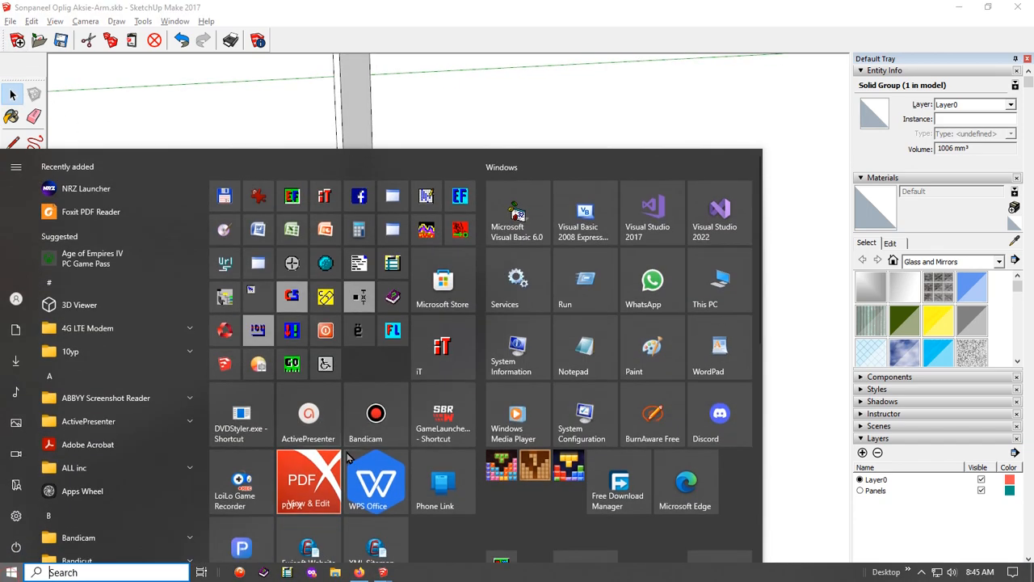
left_click(221, 358)
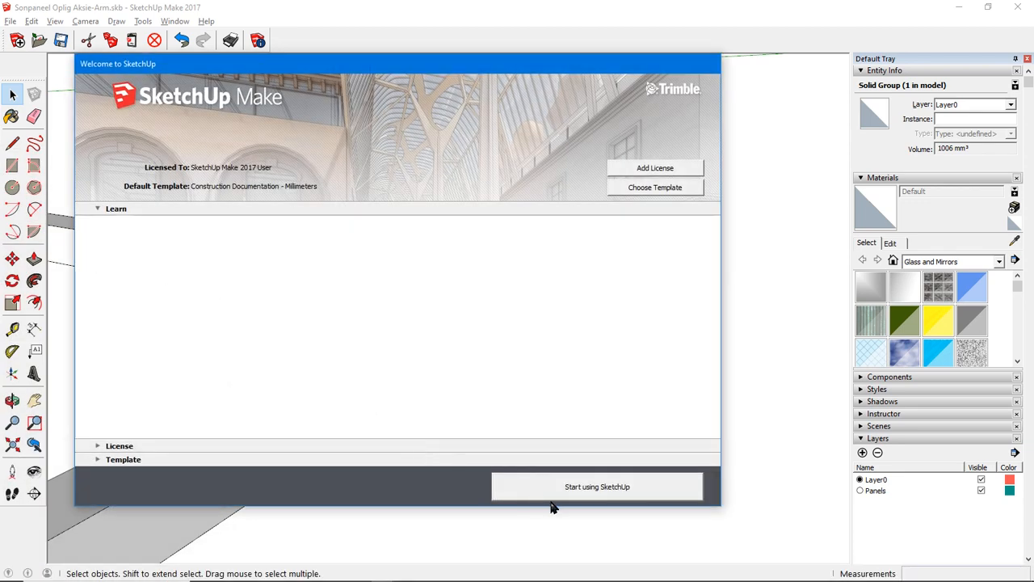
left_click(601, 485)
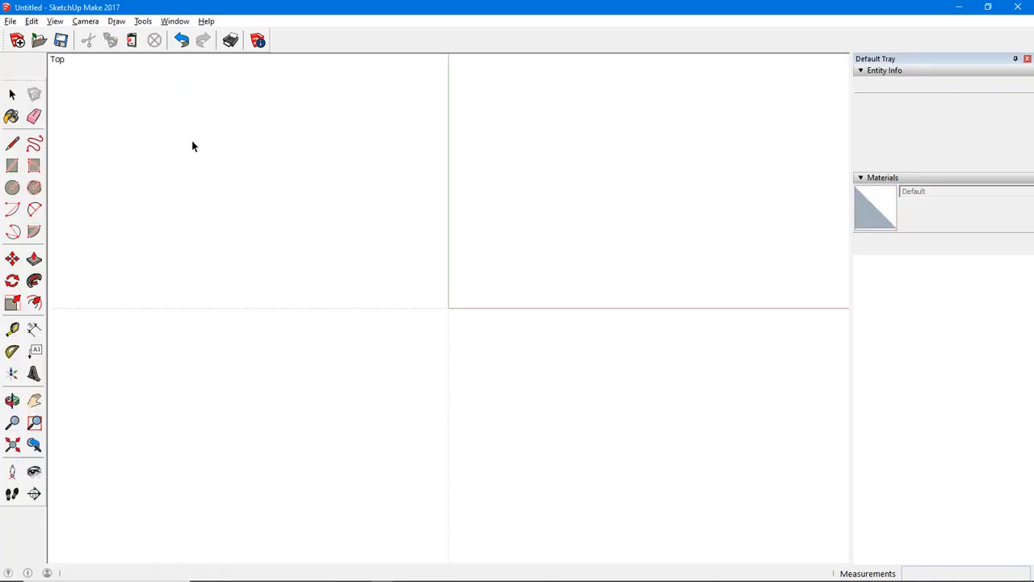
left_click(11, 21)
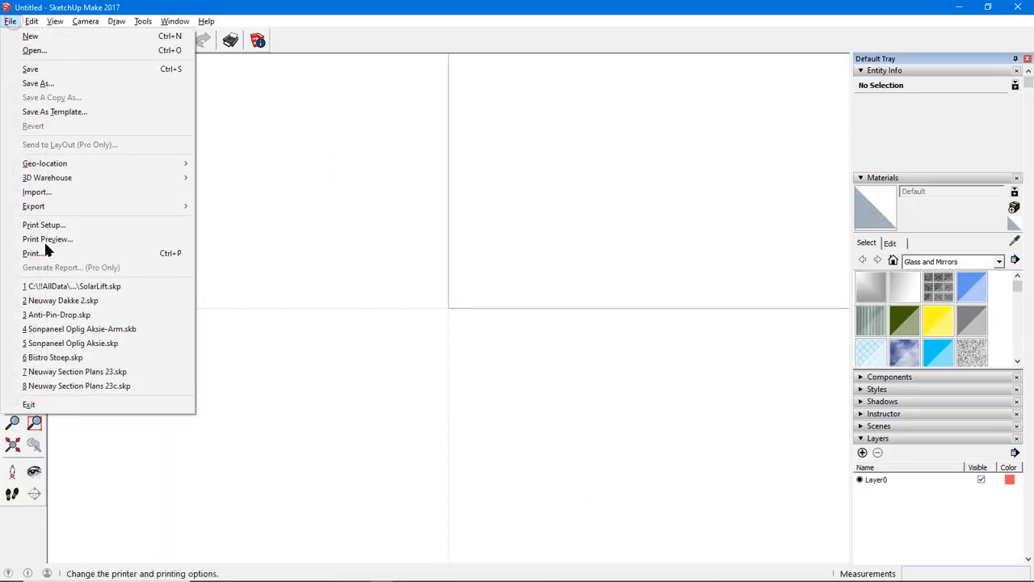
left_click(52, 319)
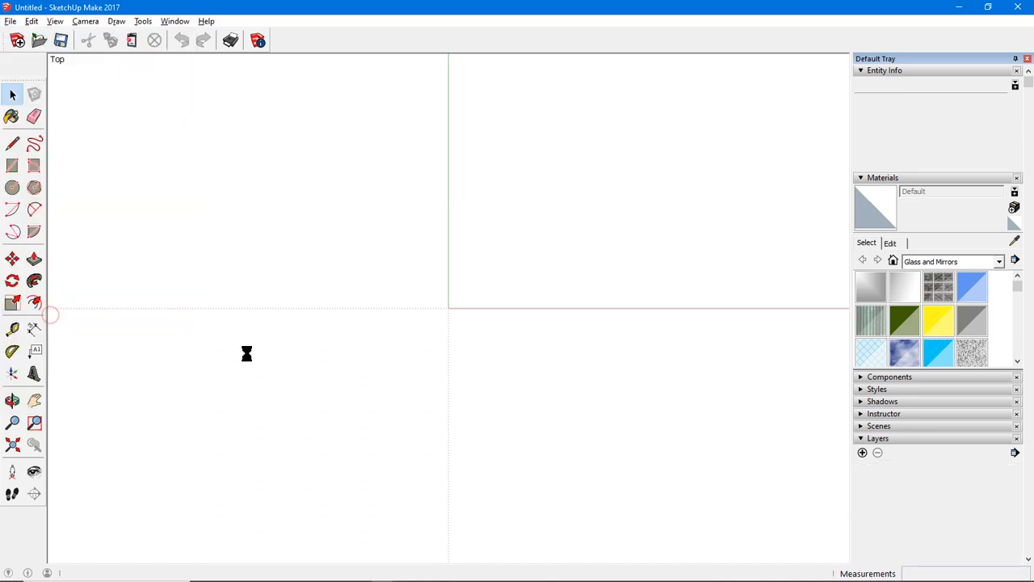
middle_click_drag(531, 363, 396, 331)
left_click_drag(396, 332, 482, 369)
key("space")
scroll(611, 384, "up", 6)
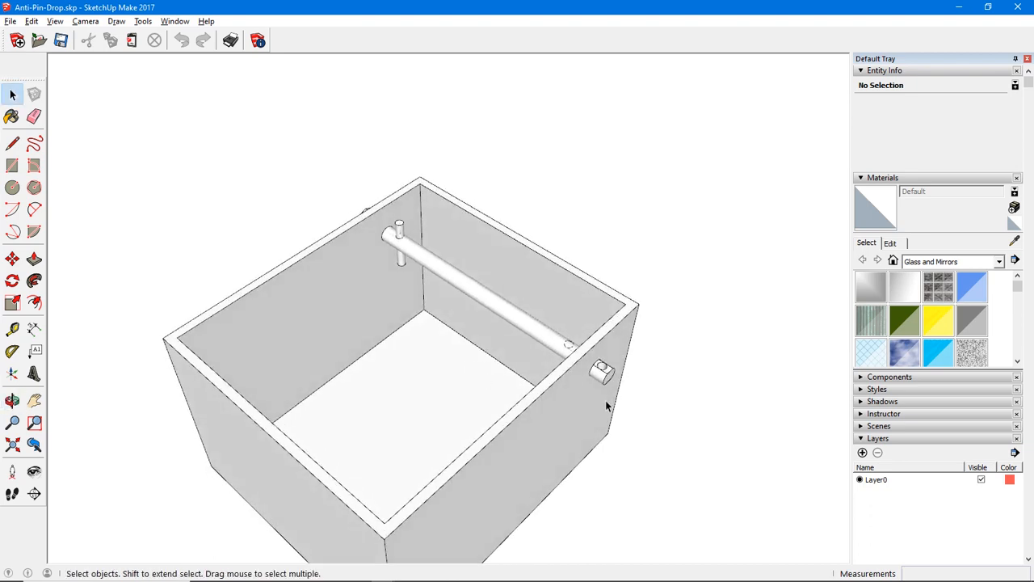
- Move the group with the cross pin and hexagonal head about 1 mm along the rod, outward through the box wall
middle_click_drag(423, 364, 583, 388)
scroll(345, 358, "down", 1)
scroll(345, 357, "down", 2)
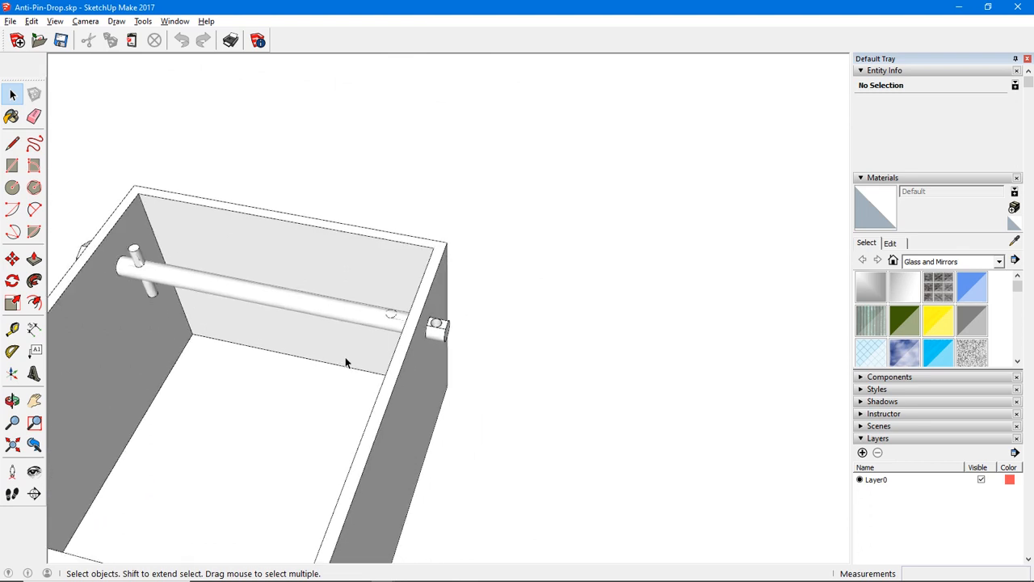
middle_click_drag(345, 357, 418, 357)
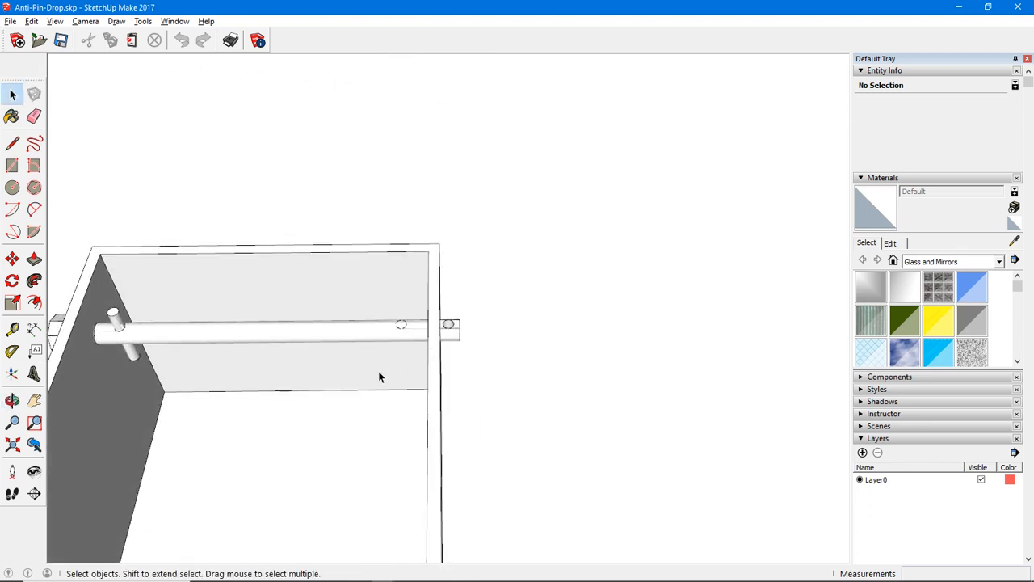
middle_click_drag(299, 373, 422, 338)
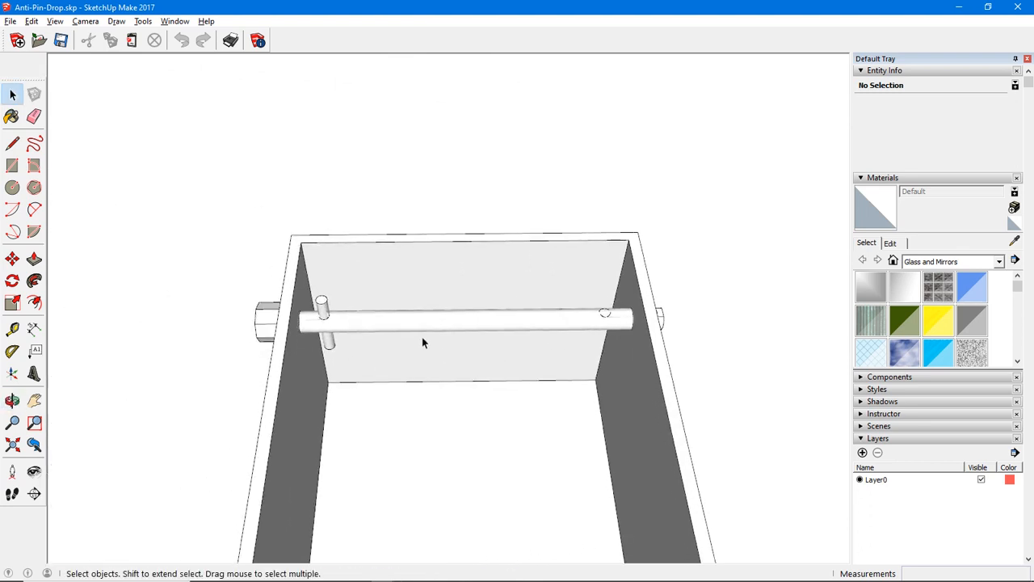
left_click(426, 326)
key("m")
scroll(331, 340, "up", 3)
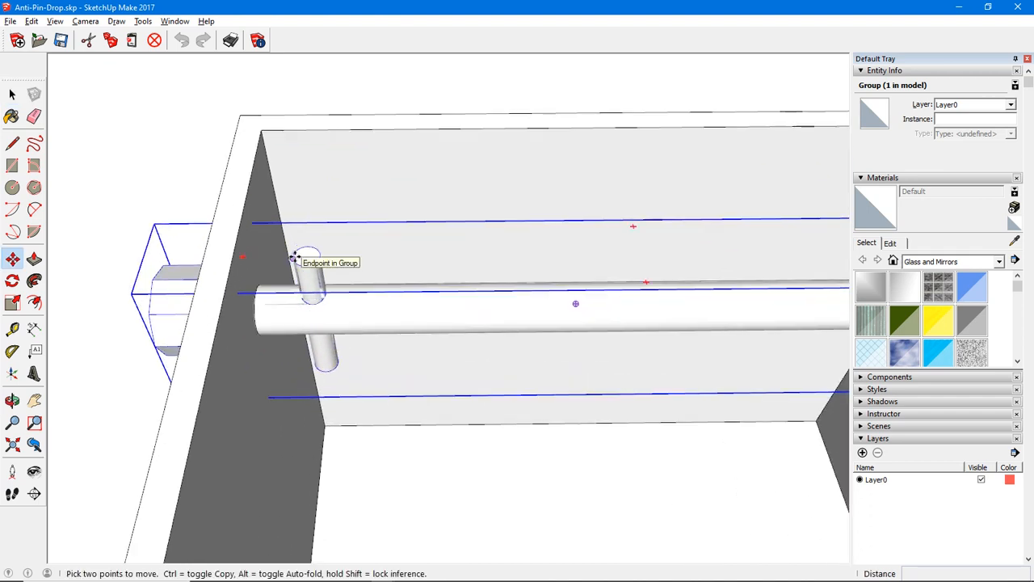
left_click(297, 257)
left_click(278, 256)
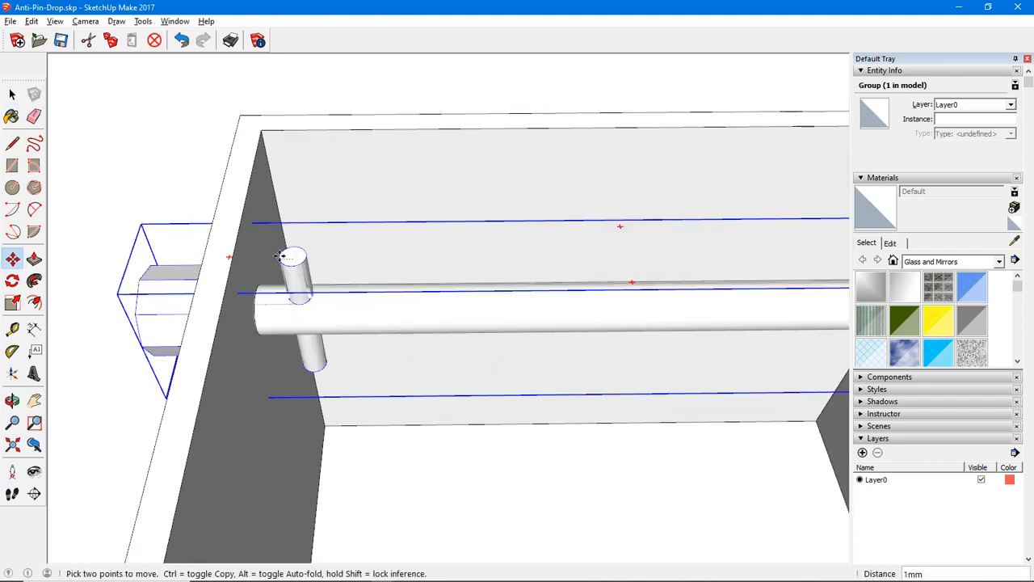
left_click(278, 256)
scroll(241, 256, "down", 5)
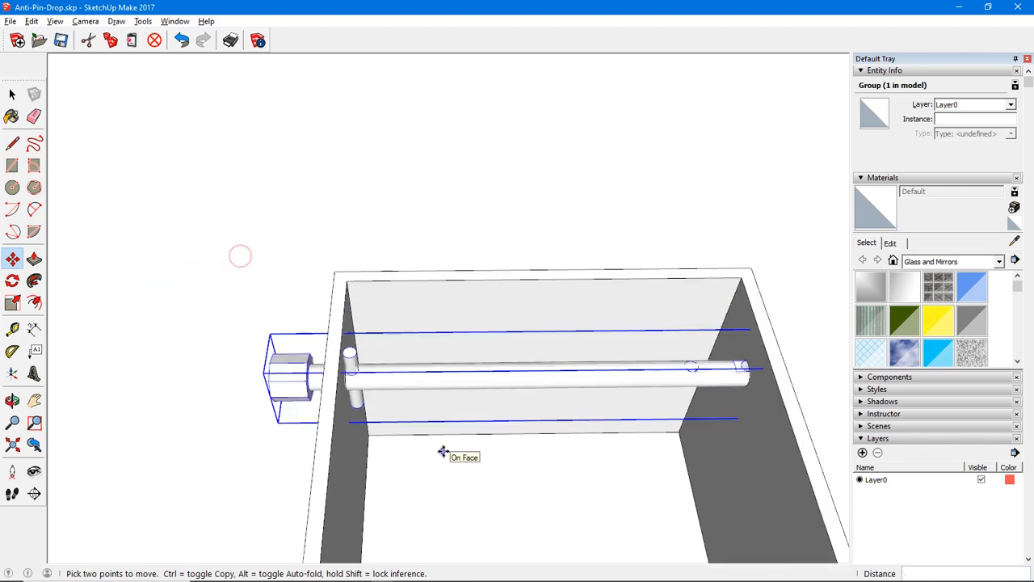
- Check the shifted pin group from both ends of the rod, undo its move and clear the selection
middle_click_drag(586, 415, 490, 475)
key("Escape")
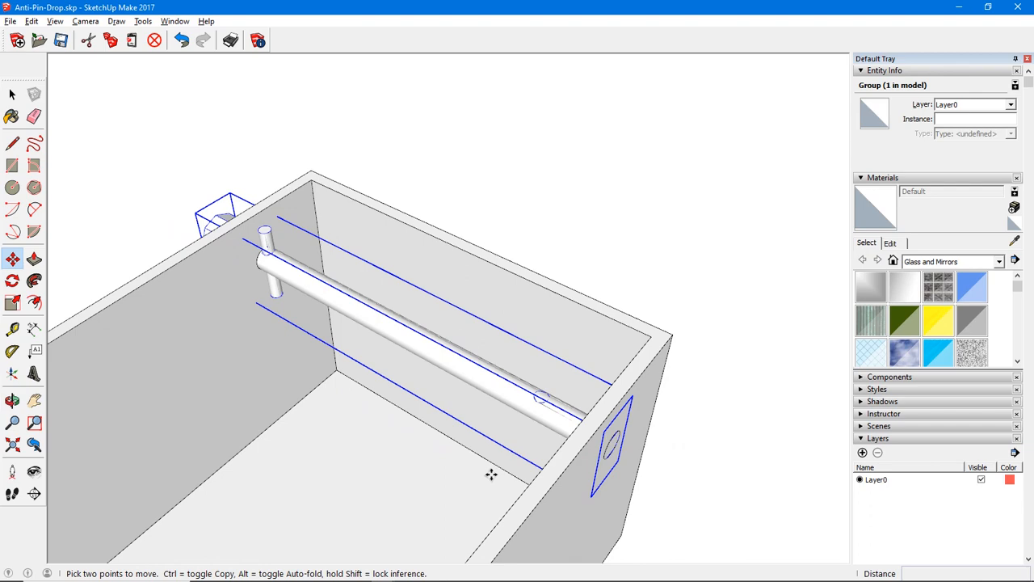
middle_click_drag(557, 481, 510, 432)
middle_click_drag(351, 391, 393, 393)
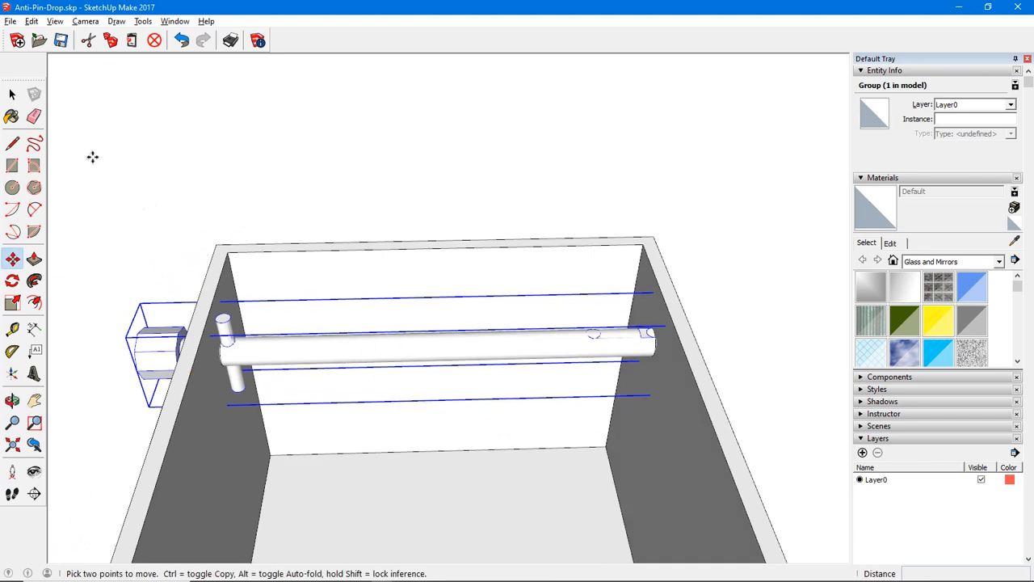
left_click(182, 39)
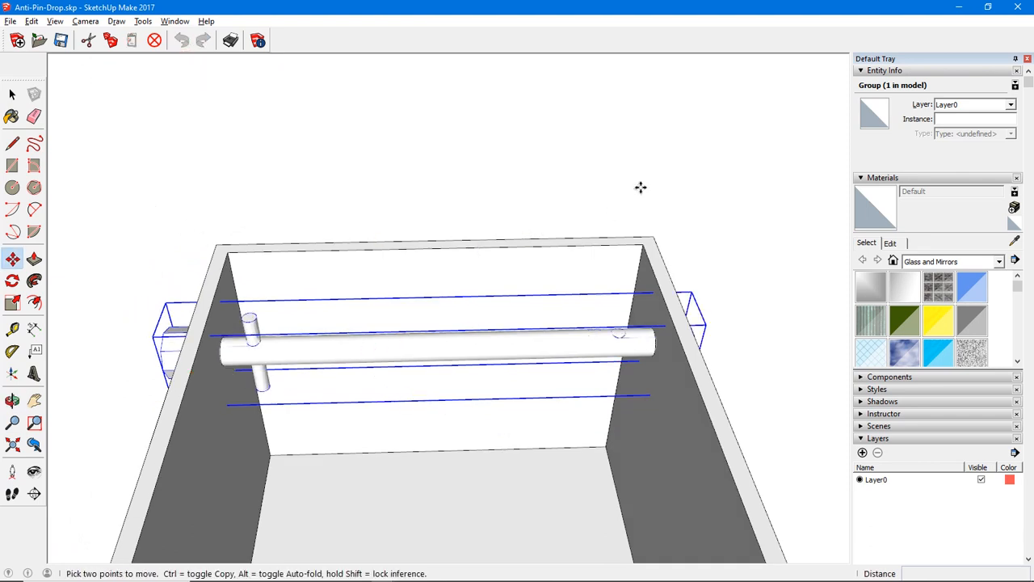
key("space")
left_click(688, 259)
middle_click_drag(688, 259, 635, 338)
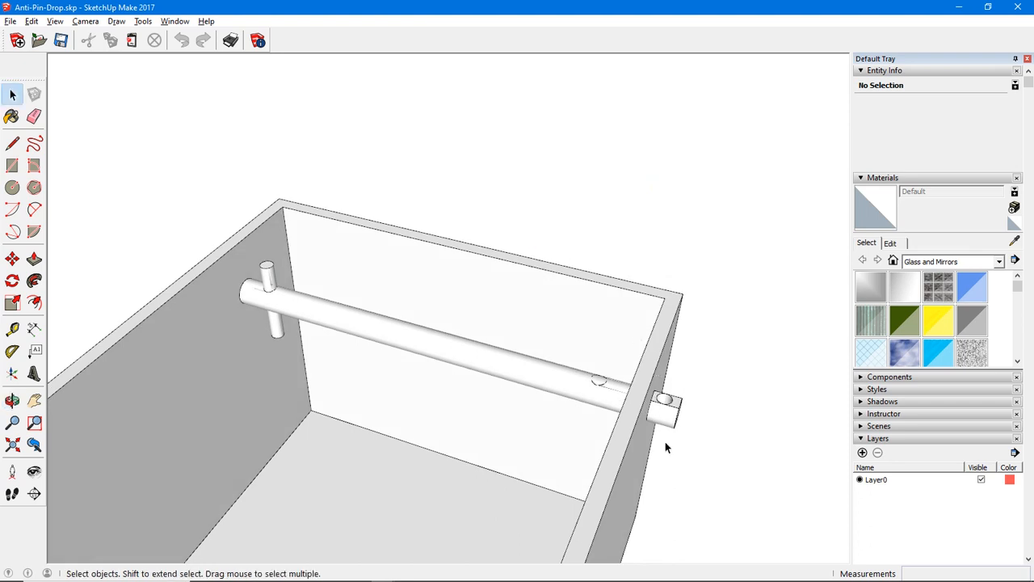
- Select the entire box model and flip it along the rod's length with the Scale tool
scroll(670, 413, "down", 6)
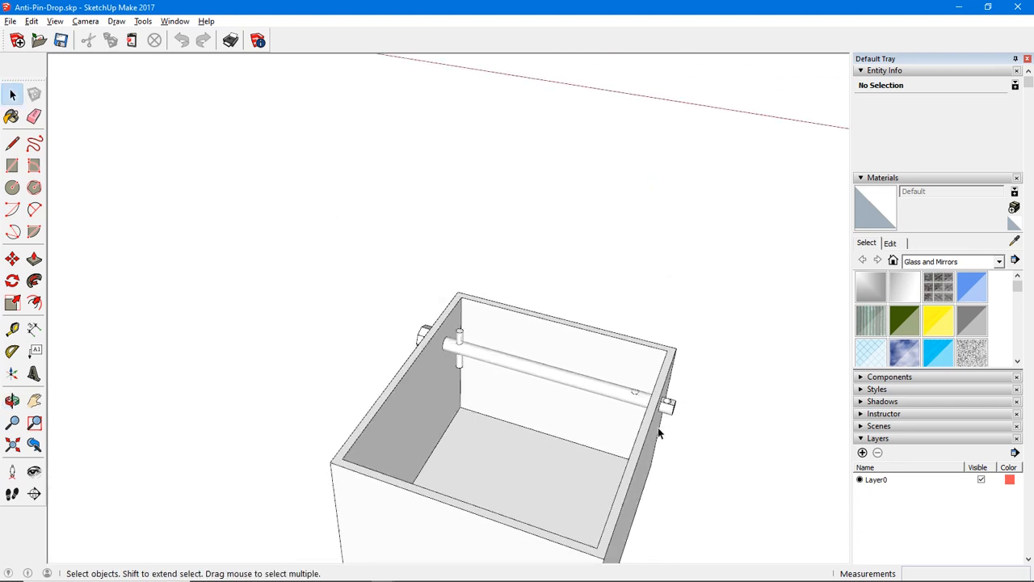
middle_click_drag(484, 394, 581, 423)
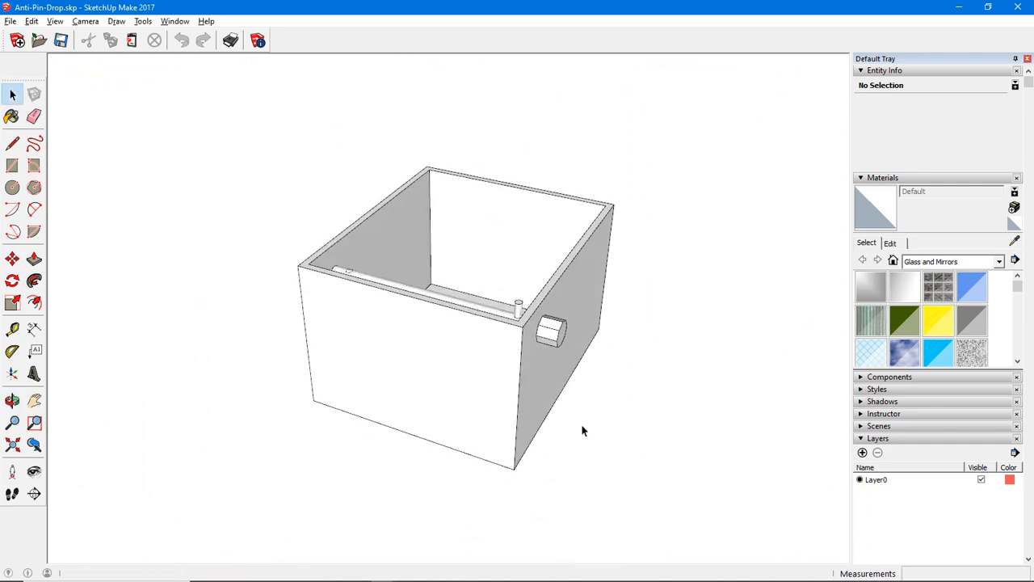
middle_click_drag(563, 360, 508, 358)
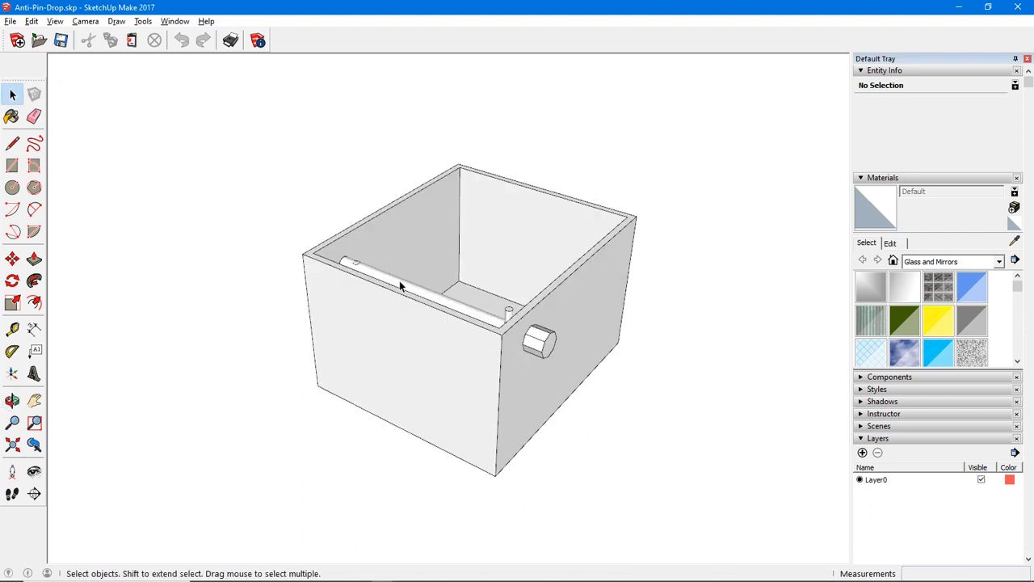
left_click_drag(223, 88, 679, 519)
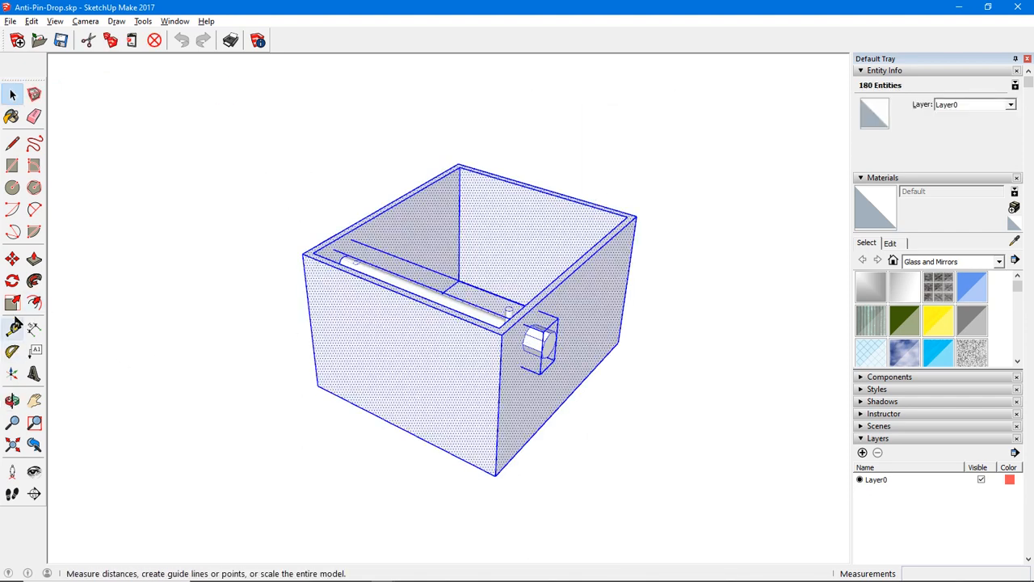
left_click(12, 303)
left_click_drag(586, 348, 382, 266)
key("space")
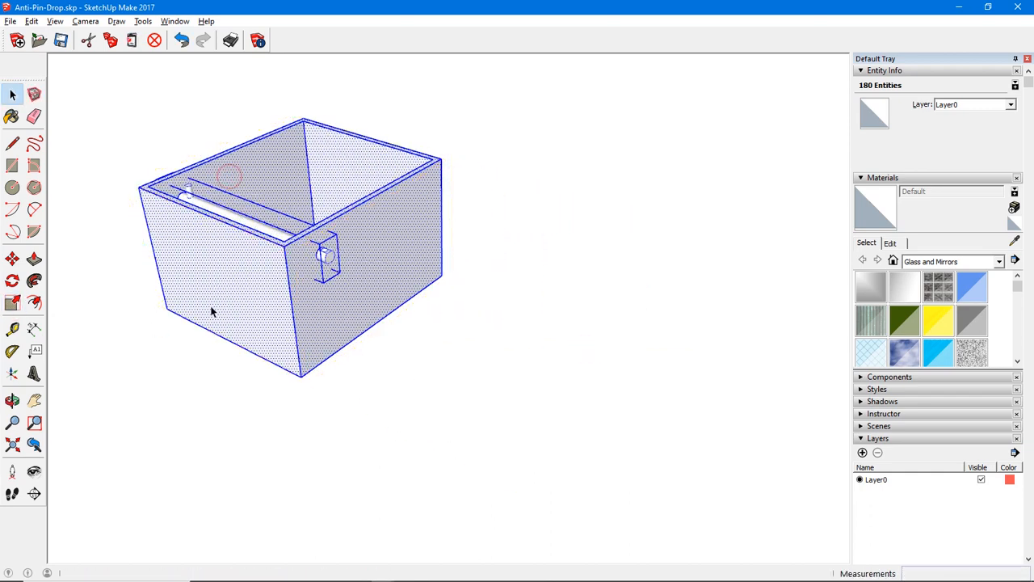
- Examine the flipped box, rod and hexagonal head from several sides, and undo the flip
left_click(149, 396)
key("o")
left_click_drag(179, 391, 450, 388)
key("space")
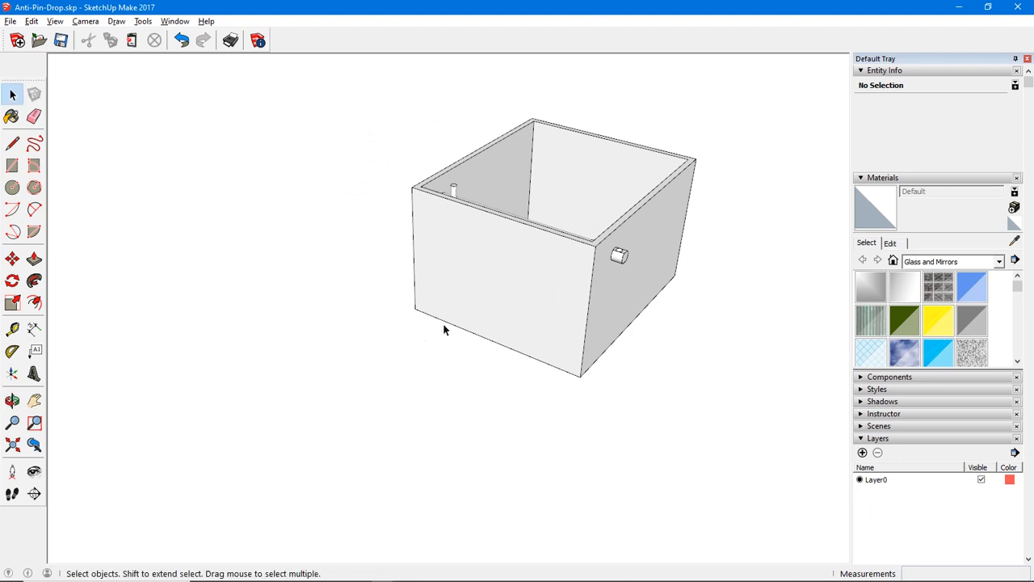
middle_click_drag(444, 329, 770, 315)
middle_click_drag(346, 260, 492, 358)
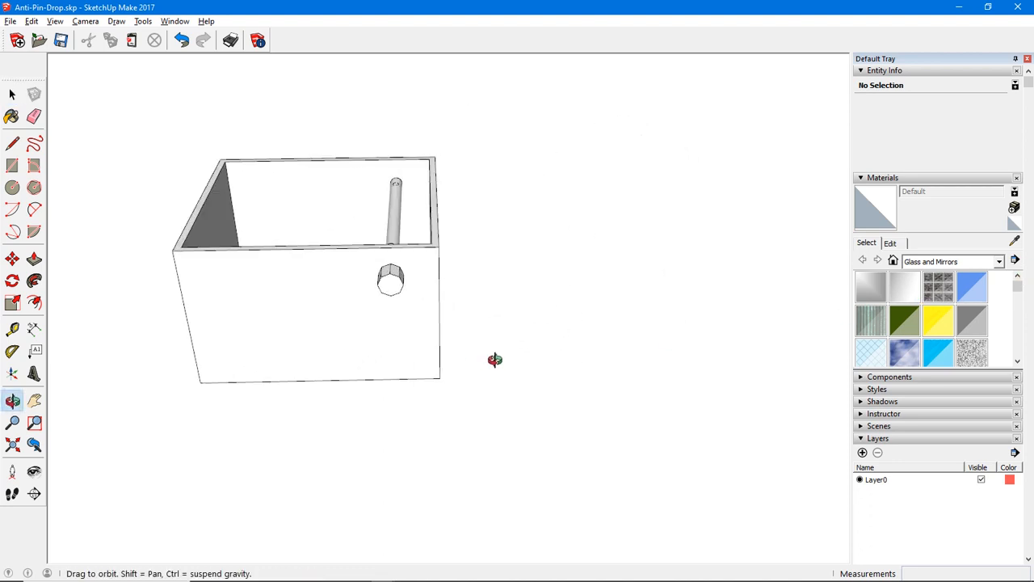
middle_click_drag(404, 320, 549, 353)
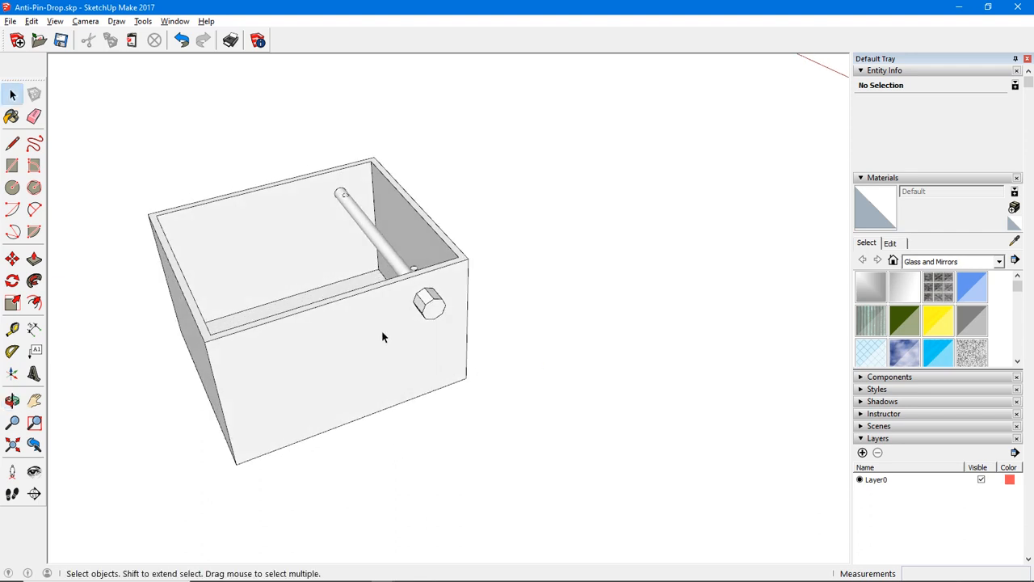
middle_click_drag(383, 336, 405, 329)
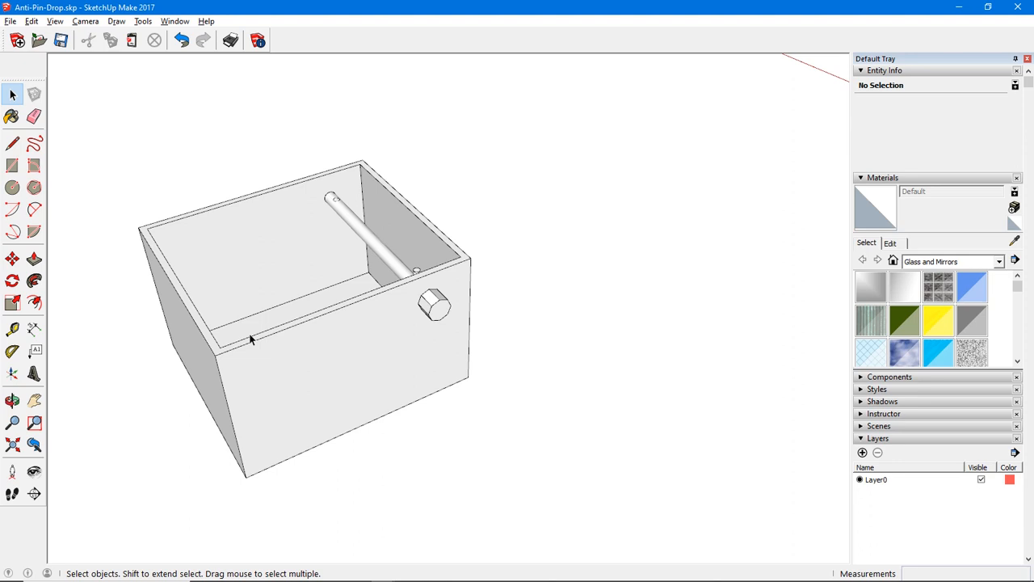
middle_click_drag(212, 355, 212, 358)
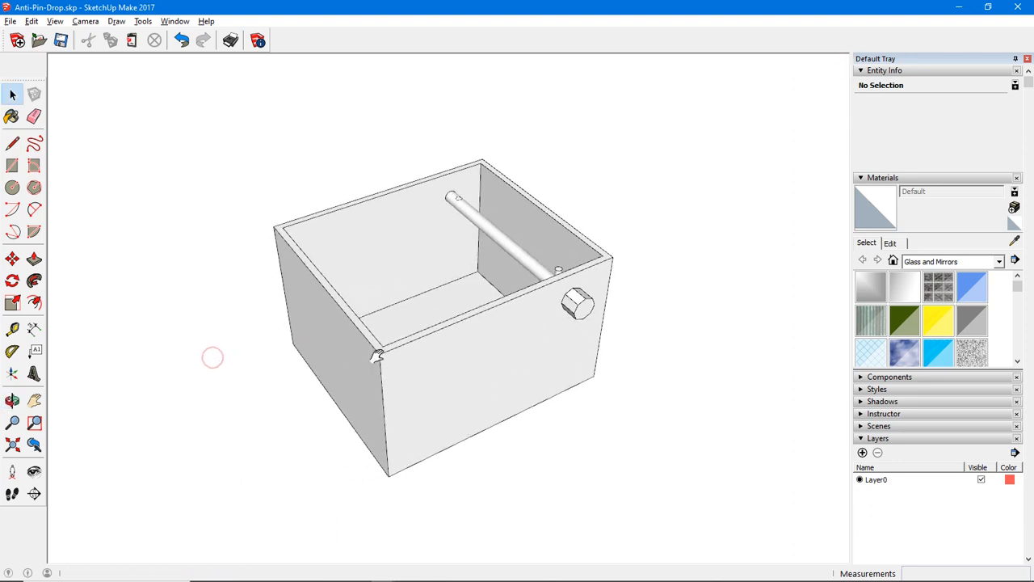
middle_click_drag(461, 356, 597, 342)
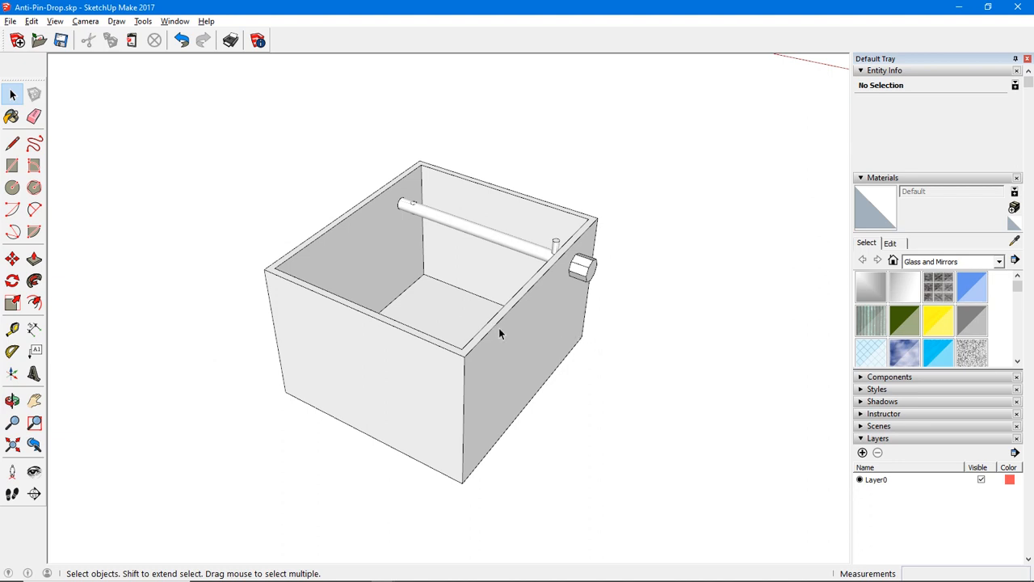
middle_click_drag(418, 330, 488, 267)
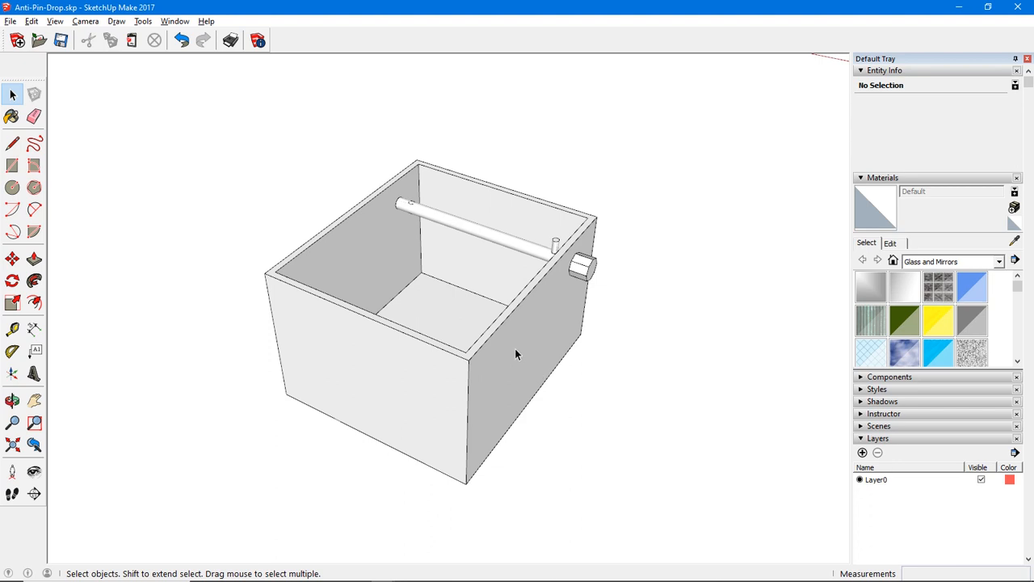
left_click(181, 40)
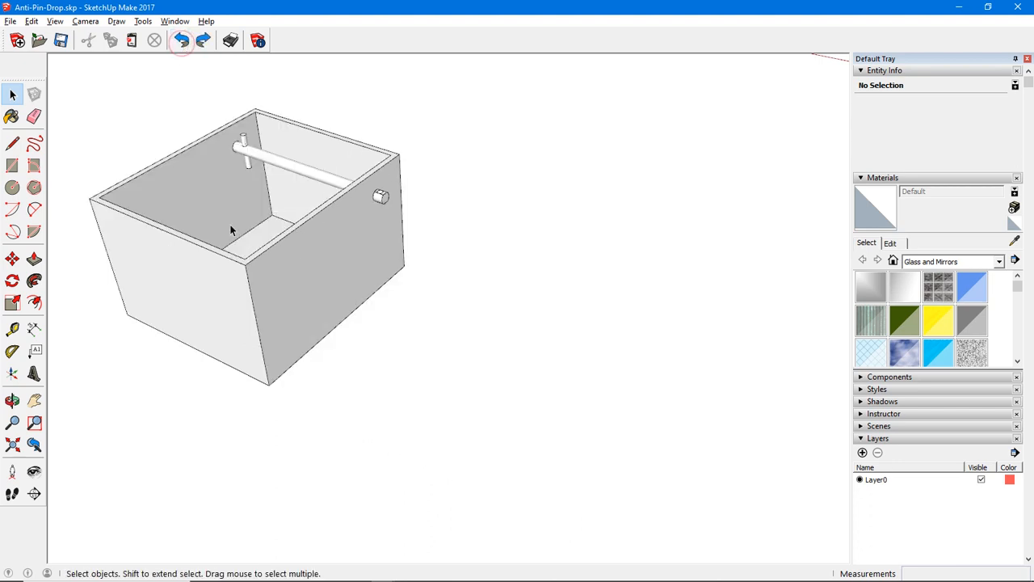
- Try to sketch a freehand line on the box's outer wall, from beside the rod's protruding end past the nearby corner
middle_click_drag(230, 236, 322, 337, "shift")
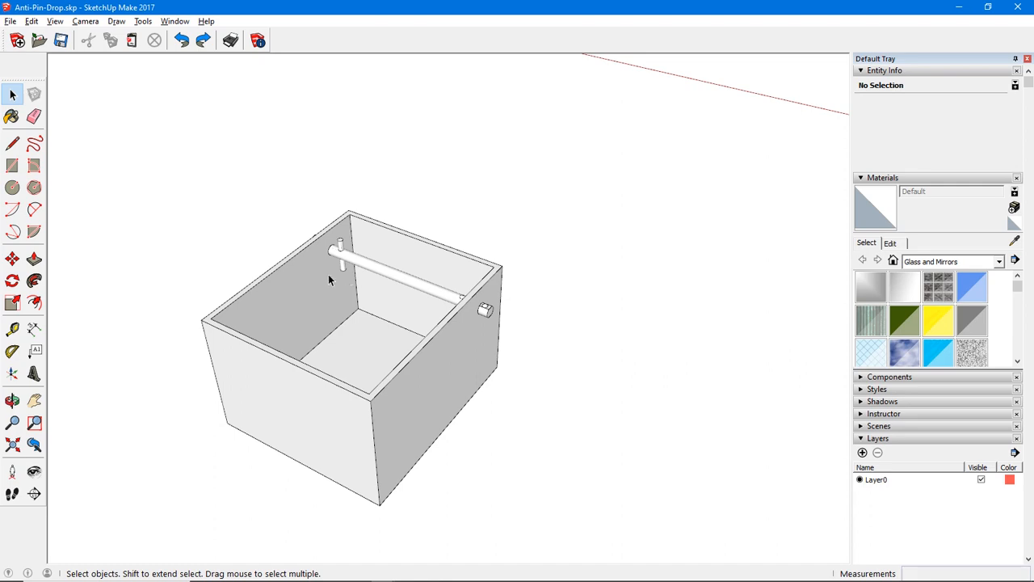
middle_click_drag(328, 274, 493, 365)
scroll(301, 300, "up", 3)
scroll(517, 392, "down", 2)
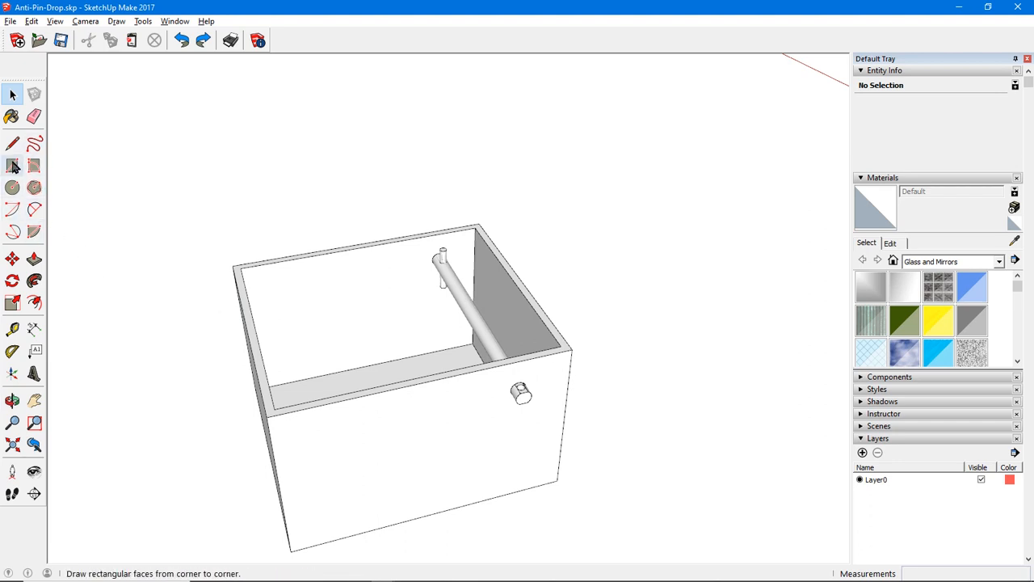
left_click(34, 143)
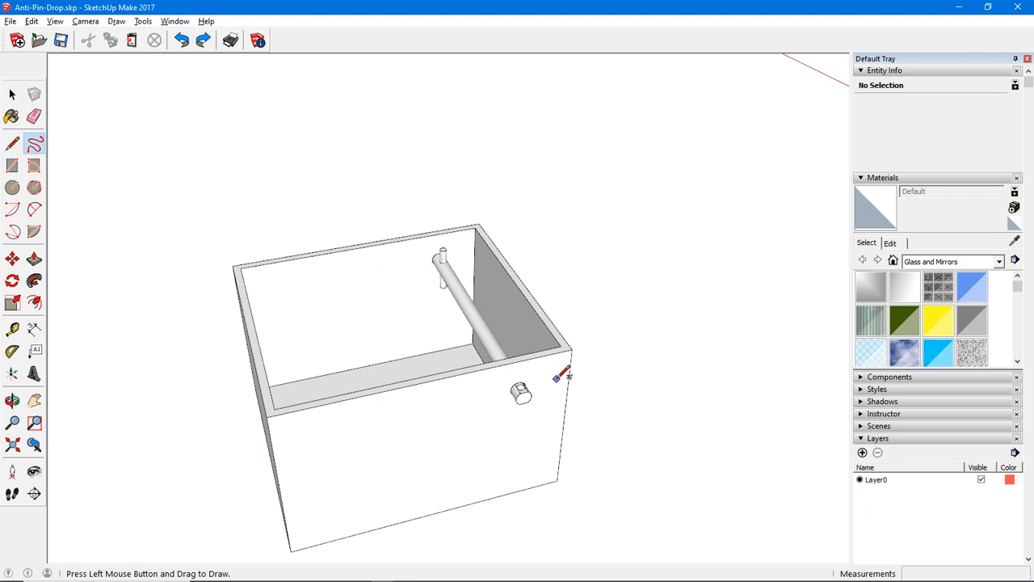
left_click_drag(556, 379, 606, 370)
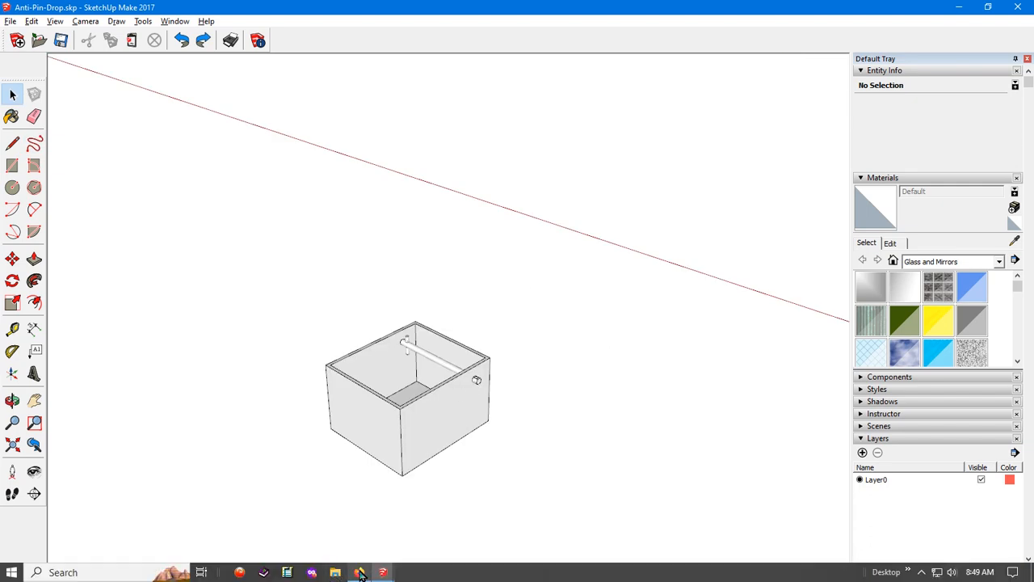
- Switch to the Sonpaneel Oplig Aksie-Arm model, deselect the brace's lower bolt and view the bolted joints at the frame corner
mouse_move(382, 572)
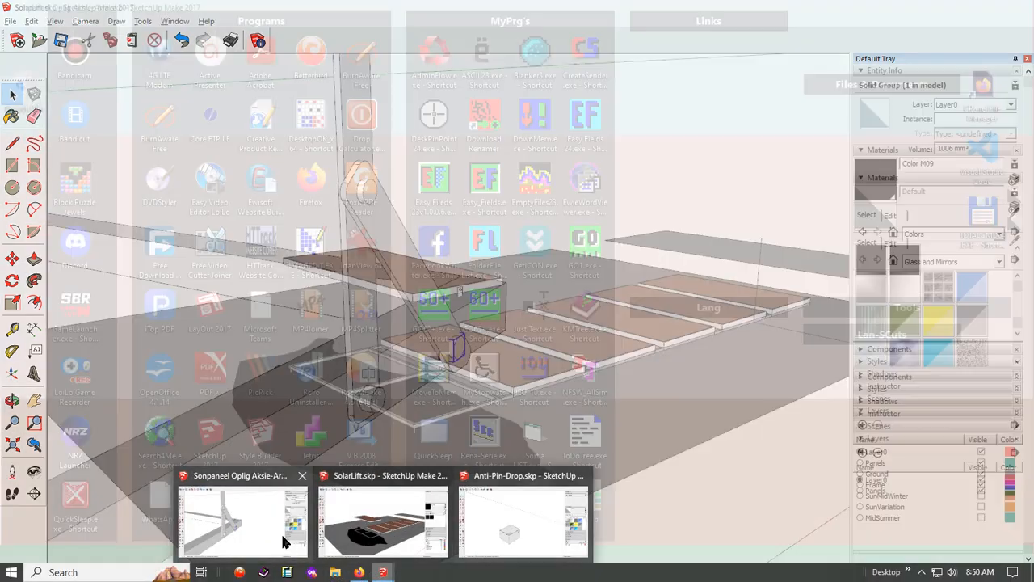
left_click(285, 542)
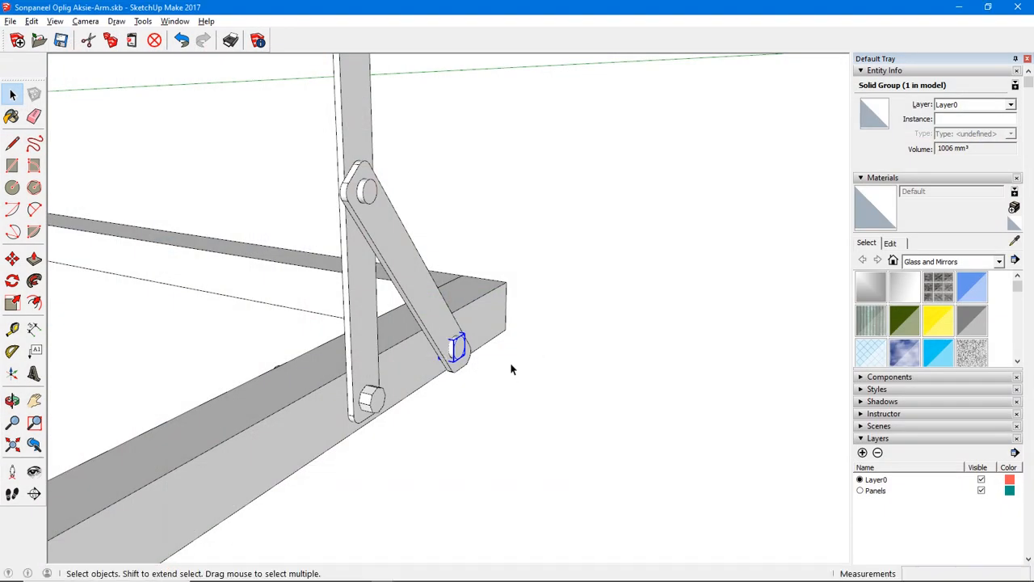
left_click(509, 389)
middle_click_drag(508, 385, 405, 408)
middle_click_drag(360, 338, 261, 351)
middle_click_drag(485, 321, 343, 335)
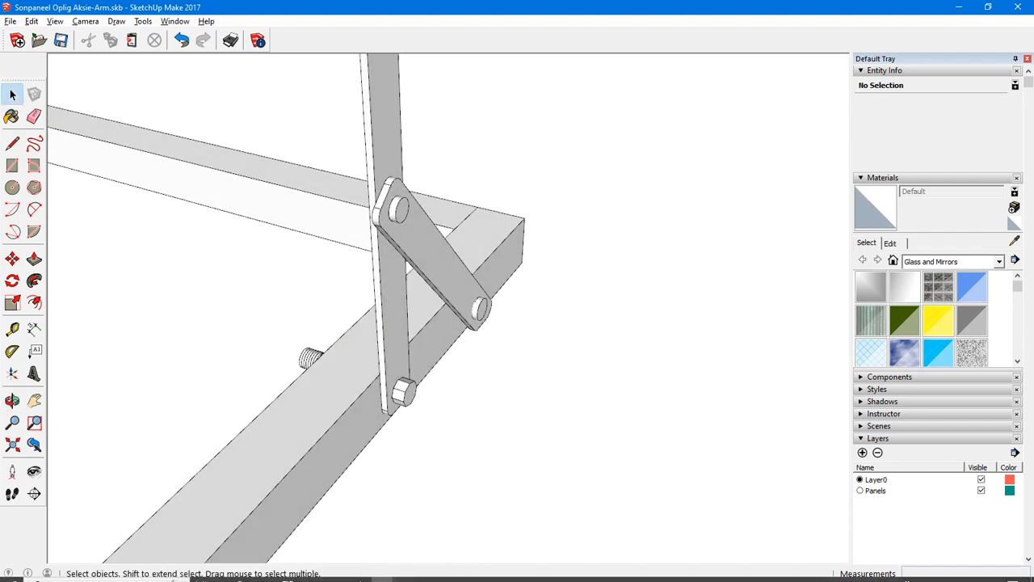
mouse_move(366, 580)
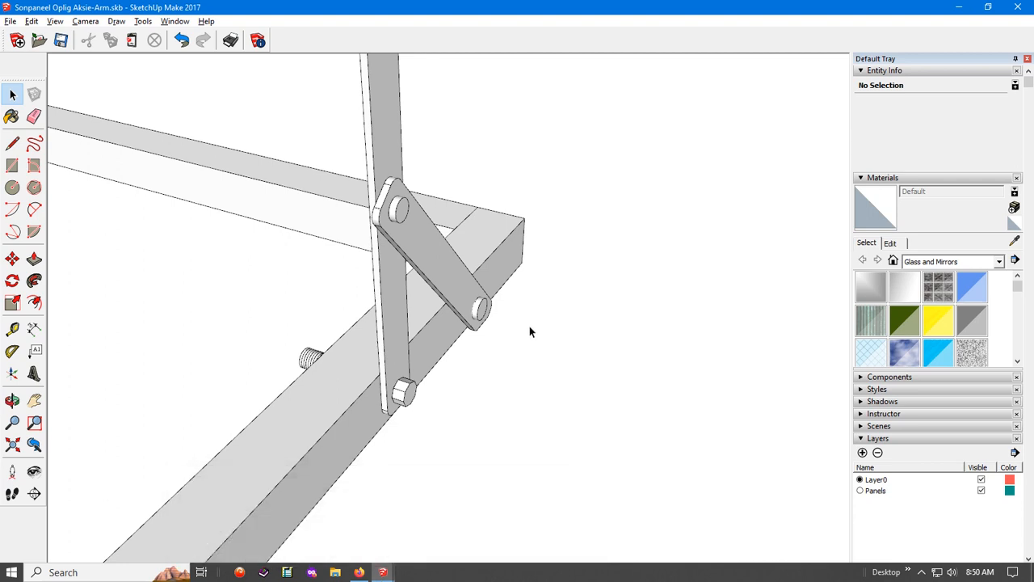
- Examine the arm's diagonal brace and its pivot bolts obliquely and side-on against the base frame
middle_click_drag(530, 330, 562, 340)
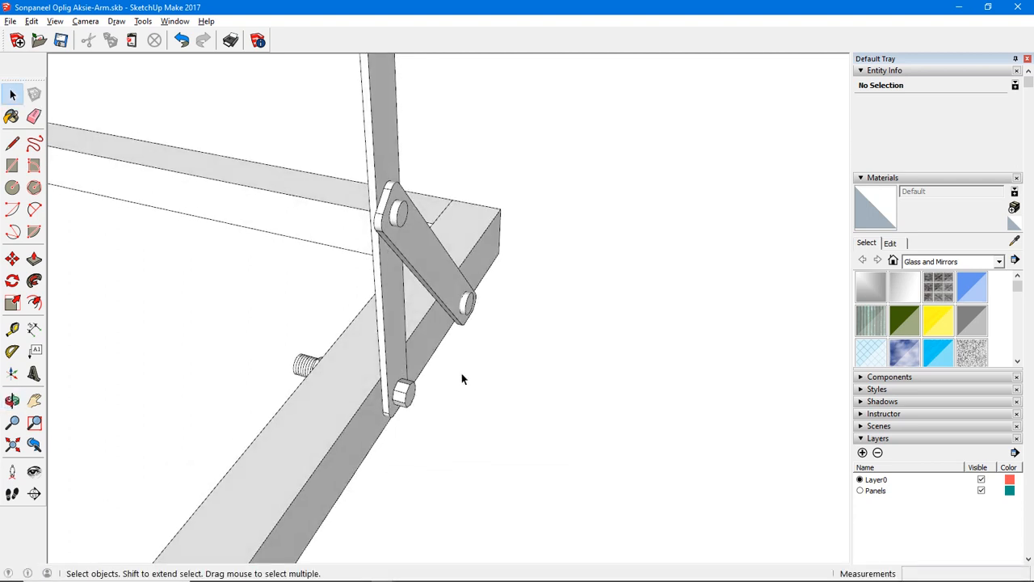
middle_click_drag(462, 378, 323, 390)
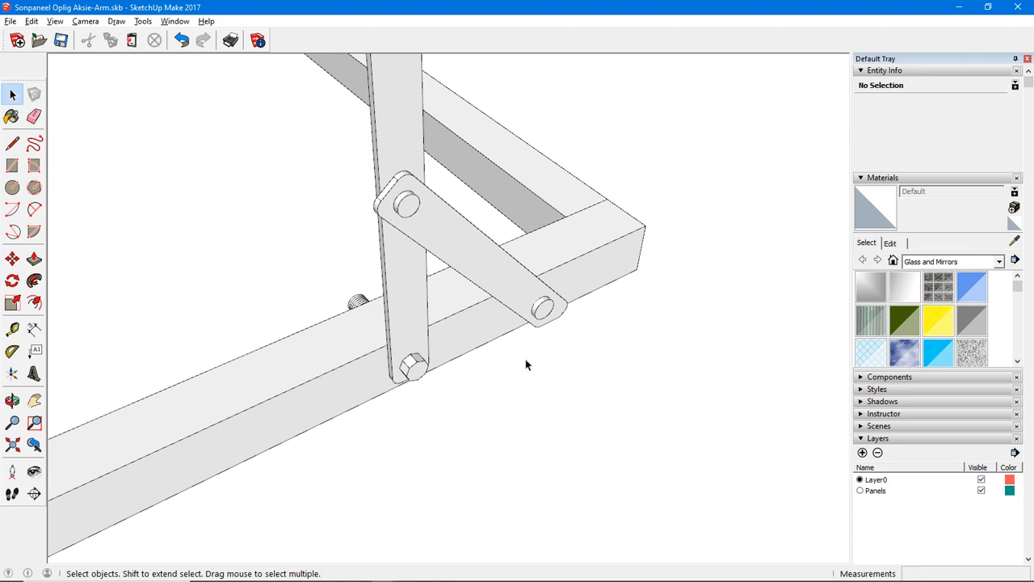
middle_click_drag(525, 365, 363, 240)
middle_click_drag(577, 393, 595, 409)
middle_click_drag(609, 455, 595, 426)
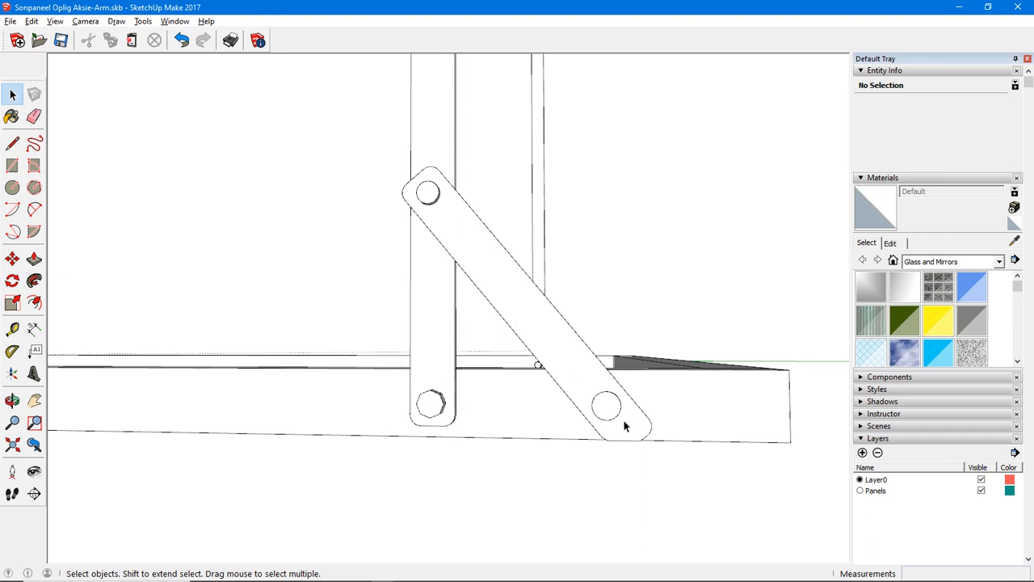
scroll(554, 414, "down", 5)
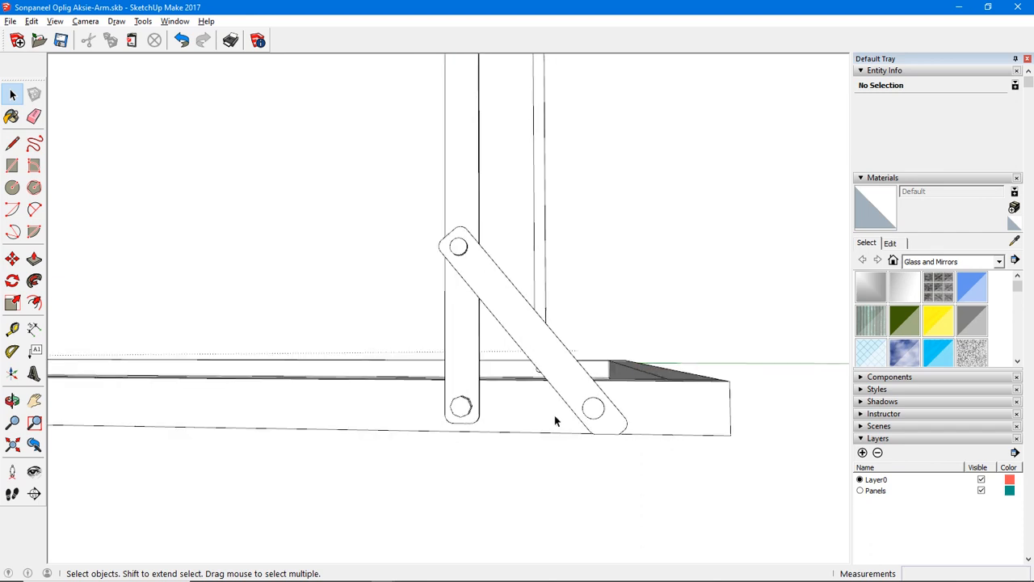
- Select the diagonal brace and the upright arm in turn to identify both linkage parts, and clear the selection
middle_click_drag(554, 417, 488, 446)
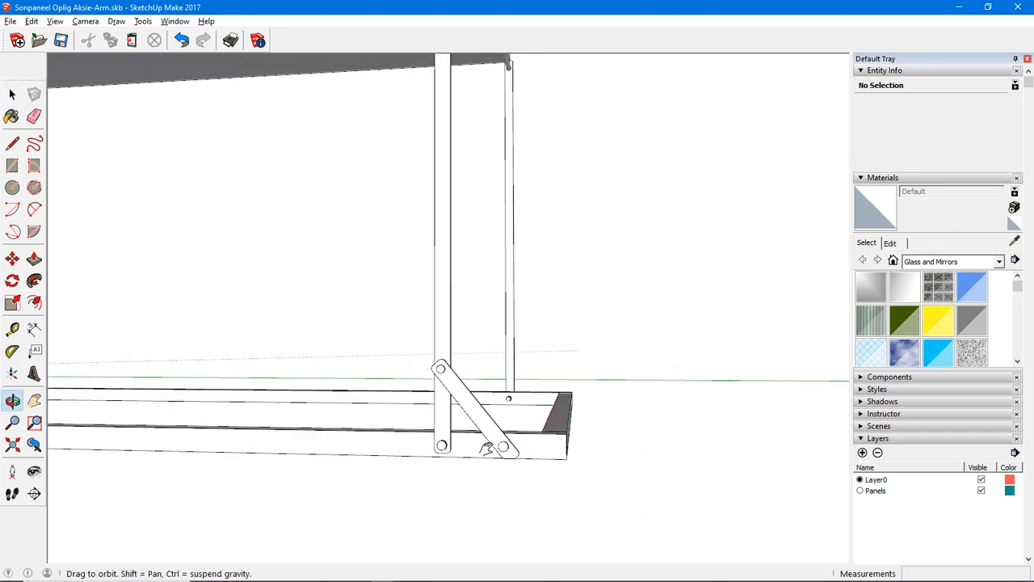
left_click(467, 400)
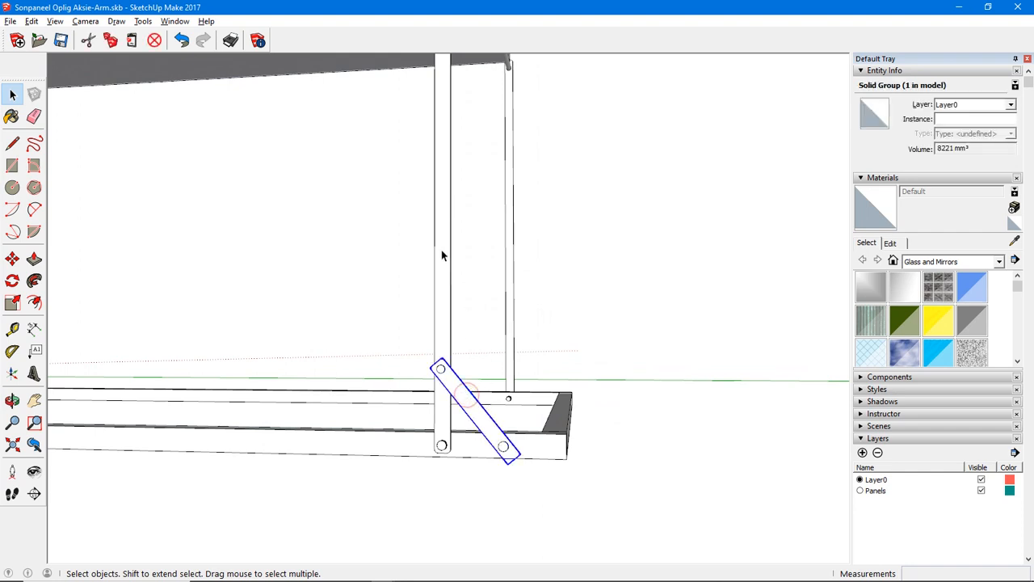
left_click(442, 250)
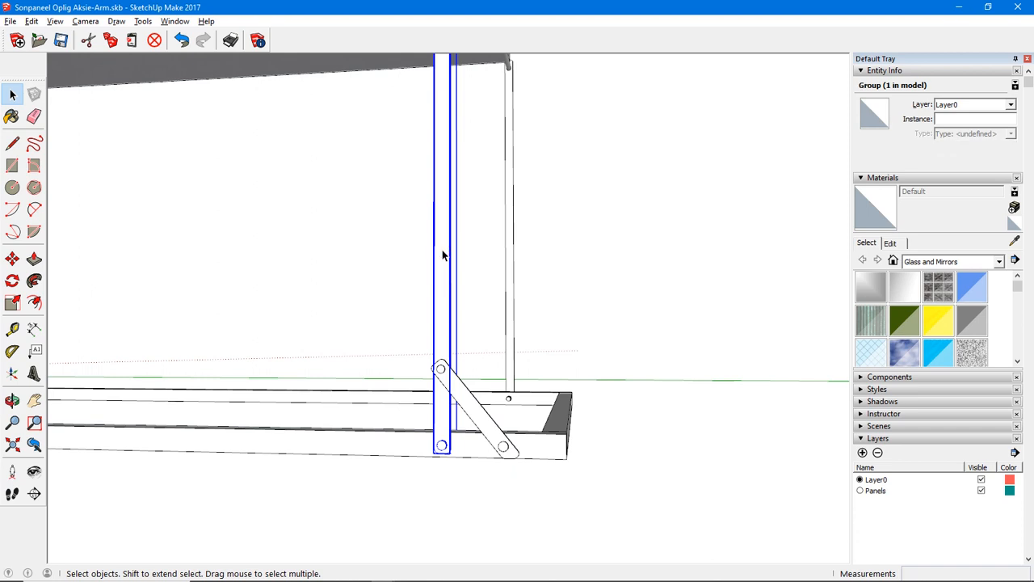
left_click(670, 276)
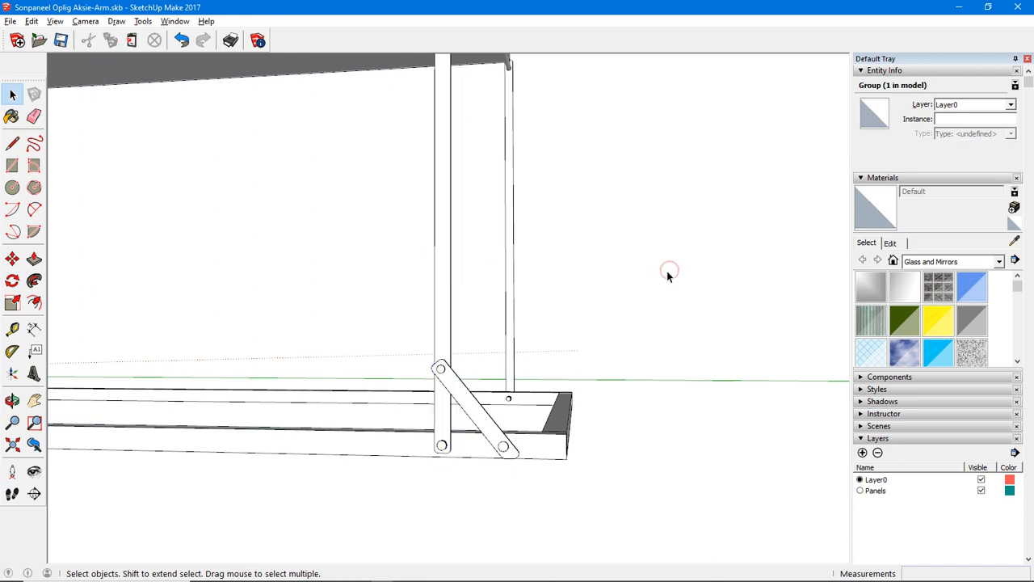
- Examine the raised panel's corner from above, where the upright arm's upper end is bolted beneath the frame
middle_click_drag(667, 273, 619, 362)
middle_click_drag(557, 192, 537, 314)
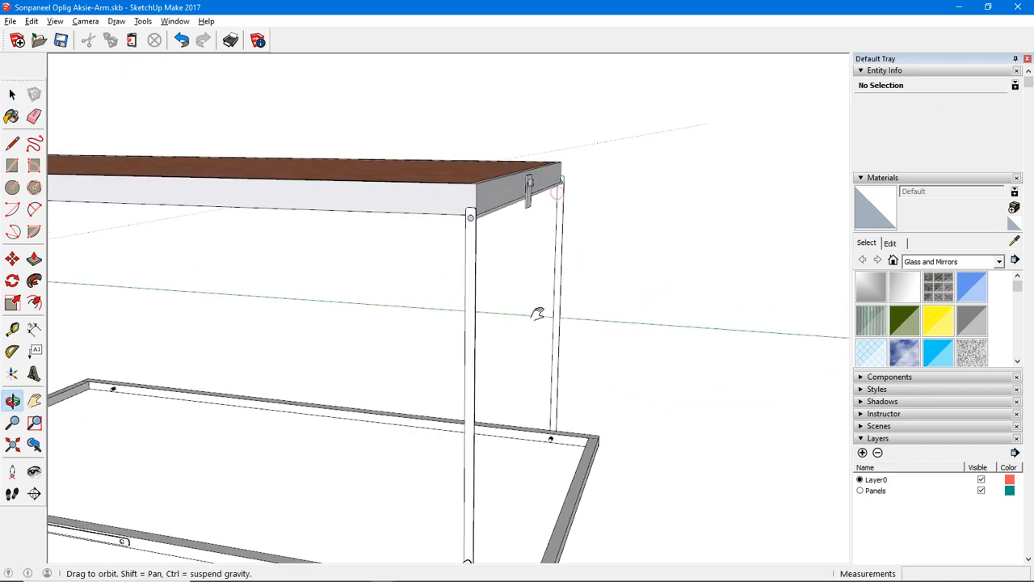
middle_click_drag(474, 220, 454, 265)
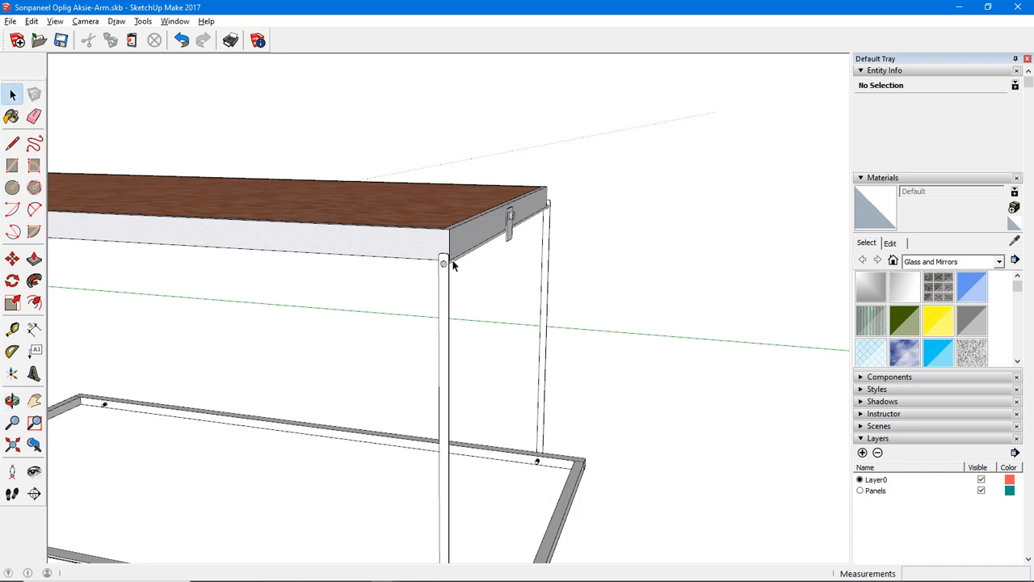